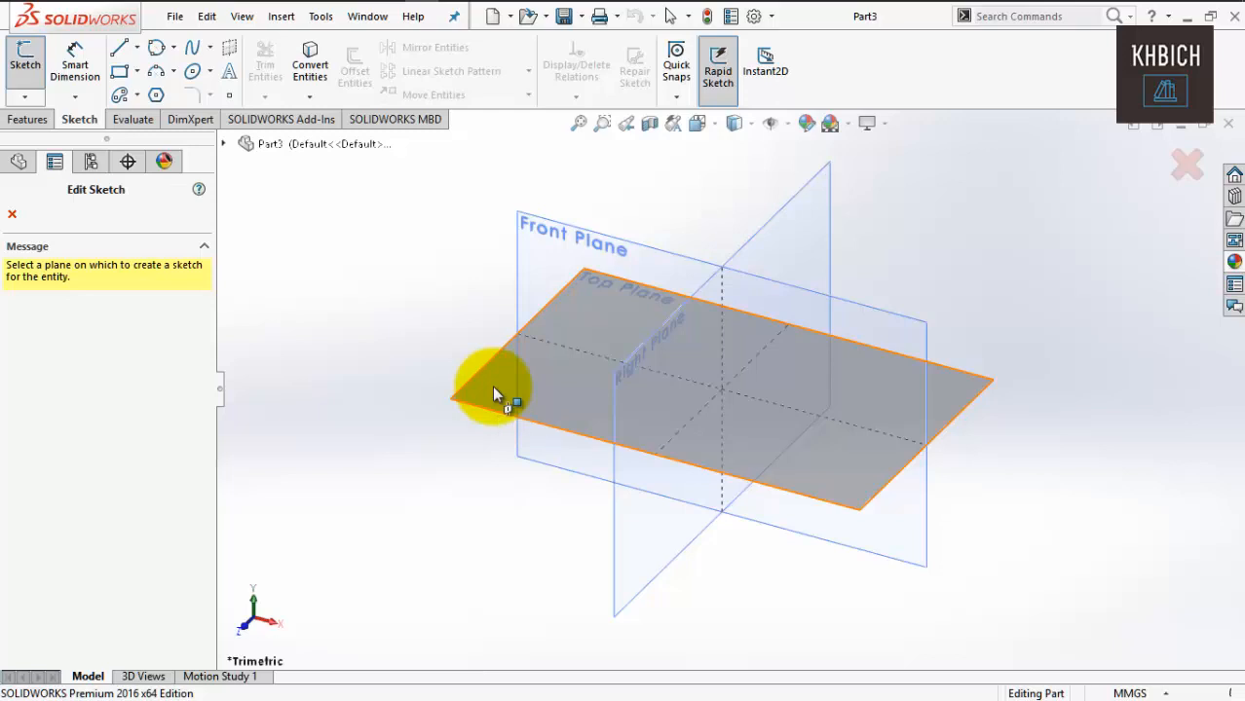
Start a new sketch on the Top Plane.
click(493, 389)
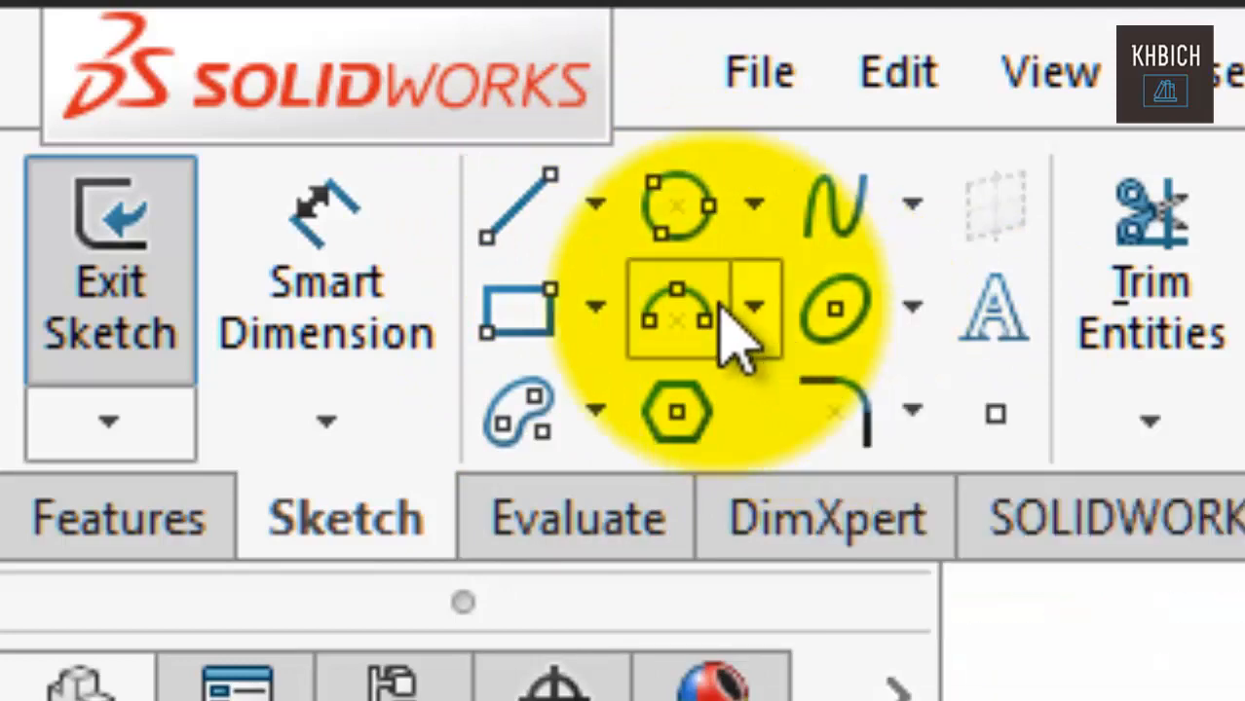
Draw a horizontal solid line in the area up and to the left of the sketch origin.
click(613, 216)
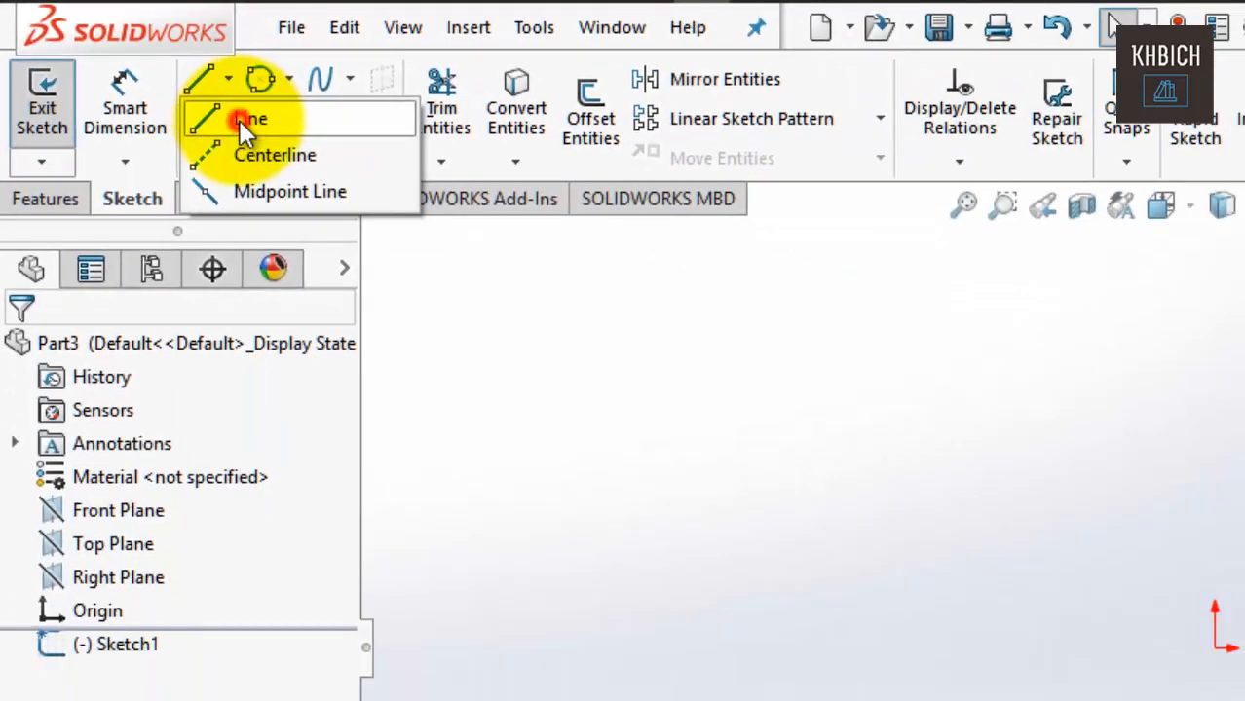
click(647, 307)
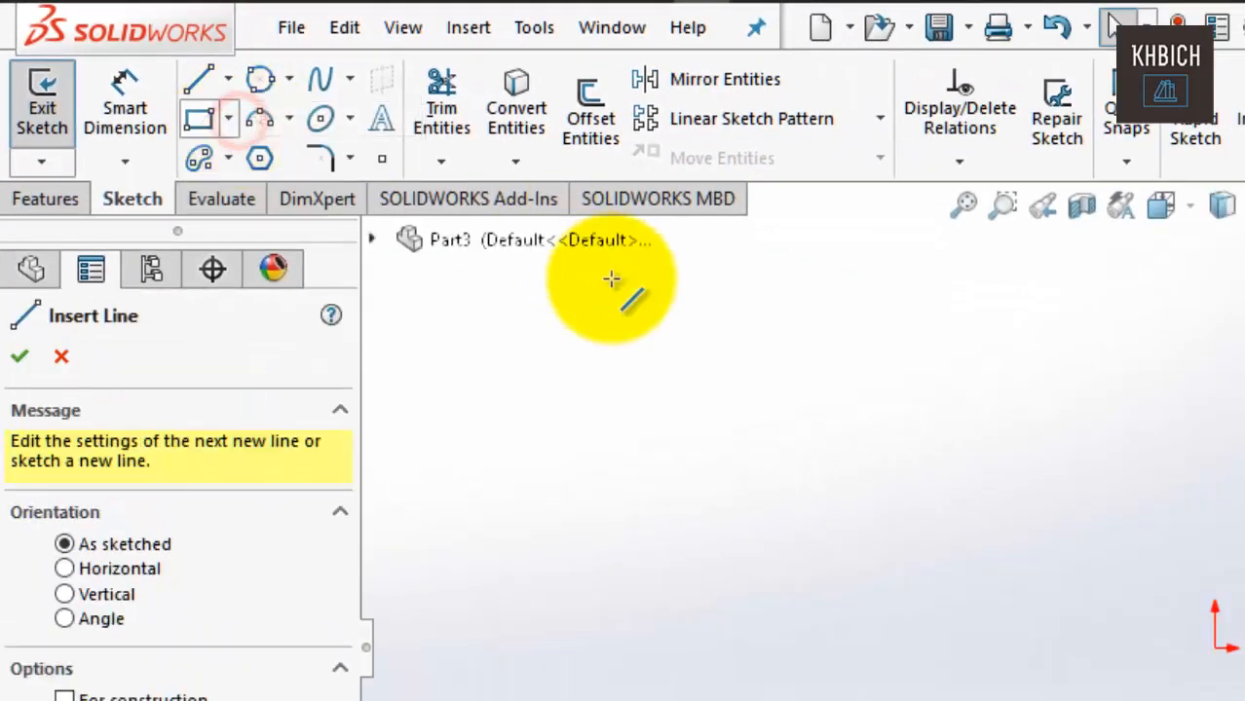
click(579, 389)
double_click(918, 391)
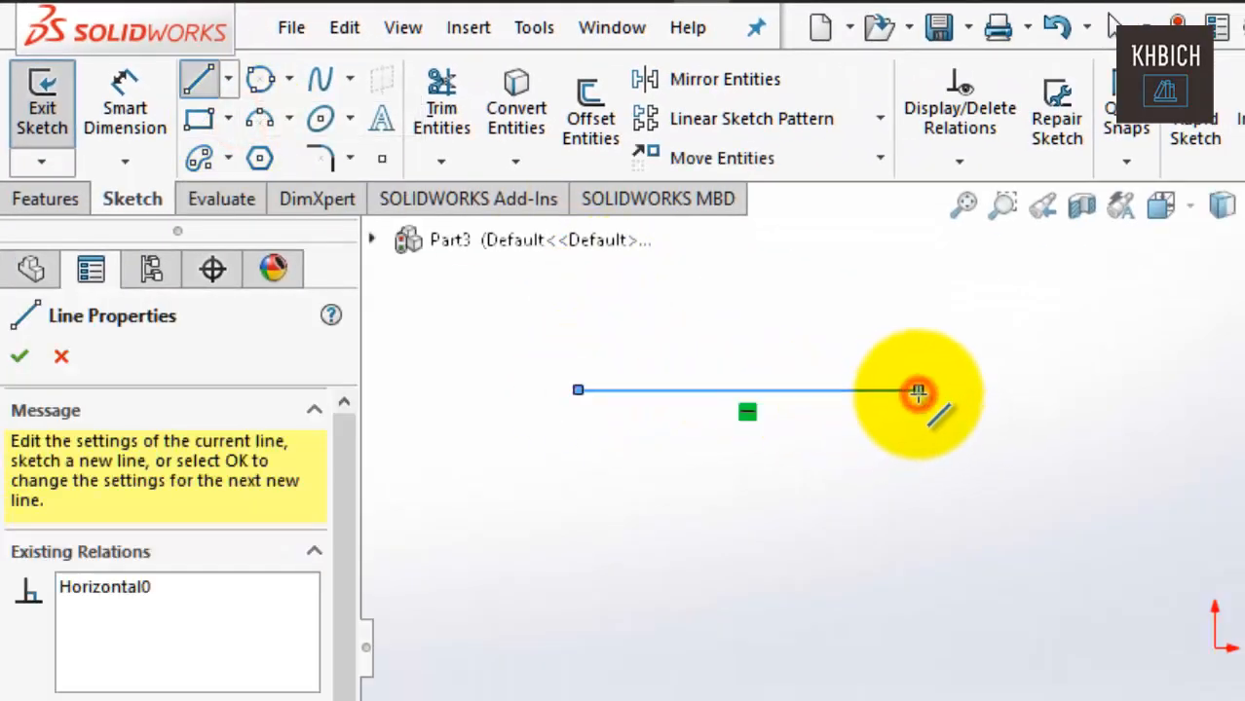
Draw a horizontal centerline of equal length directly below the solid line, aligned with its endpoints.
click(234, 83)
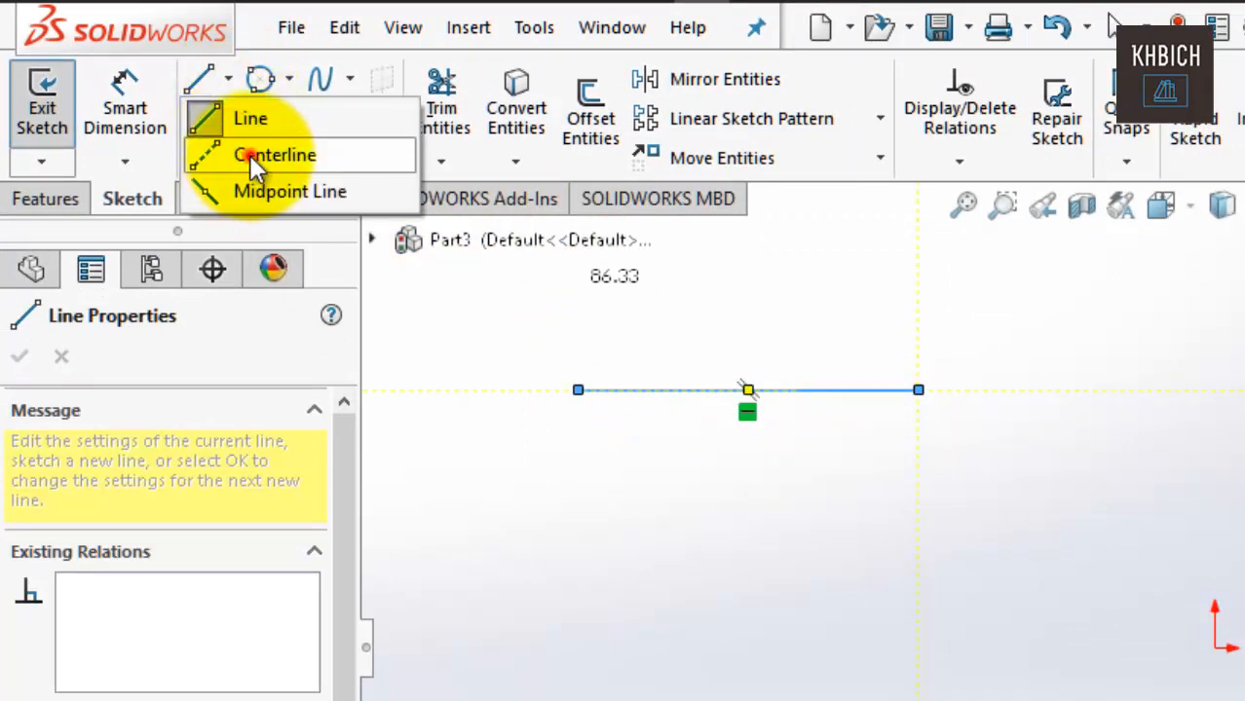
click(251, 156)
click(578, 389)
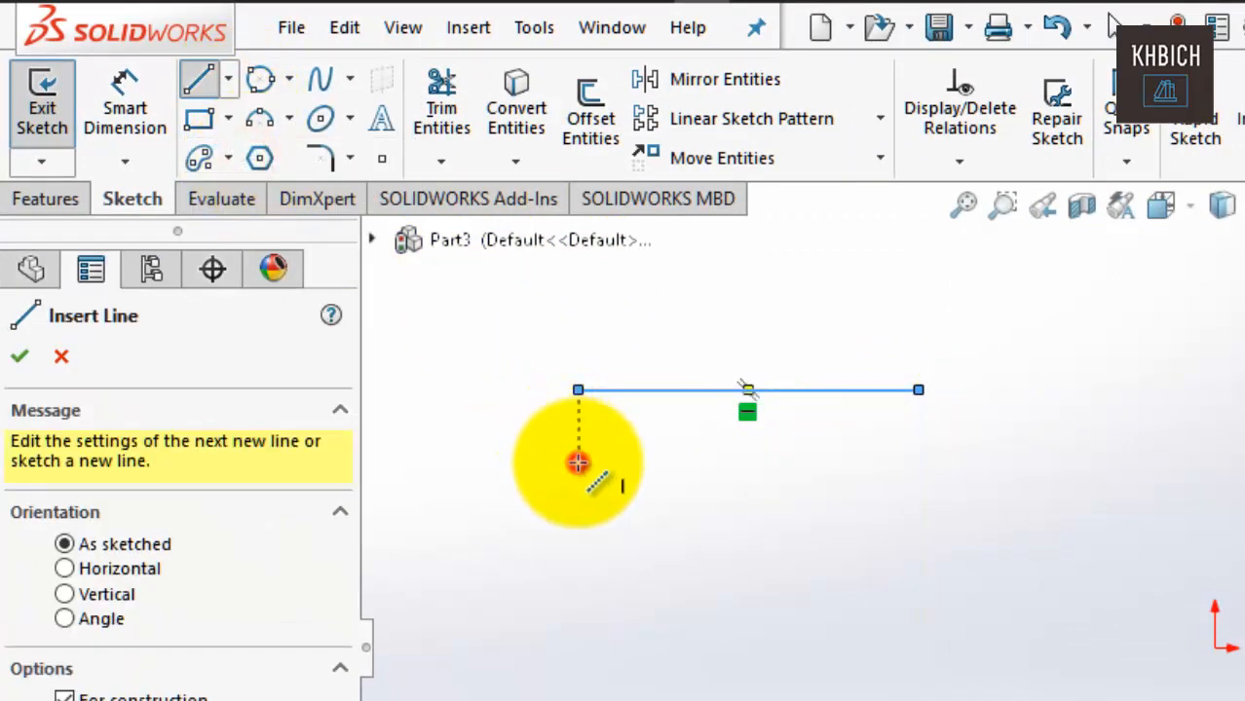
click(580, 462)
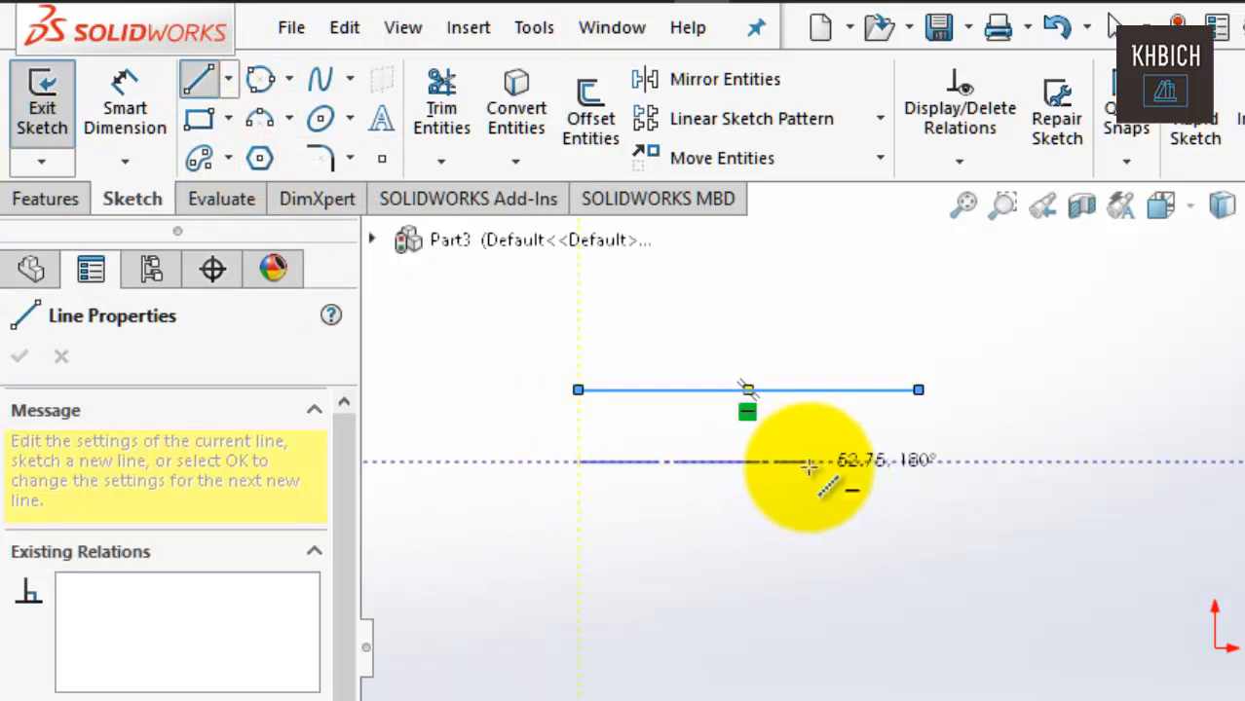
click(919, 461)
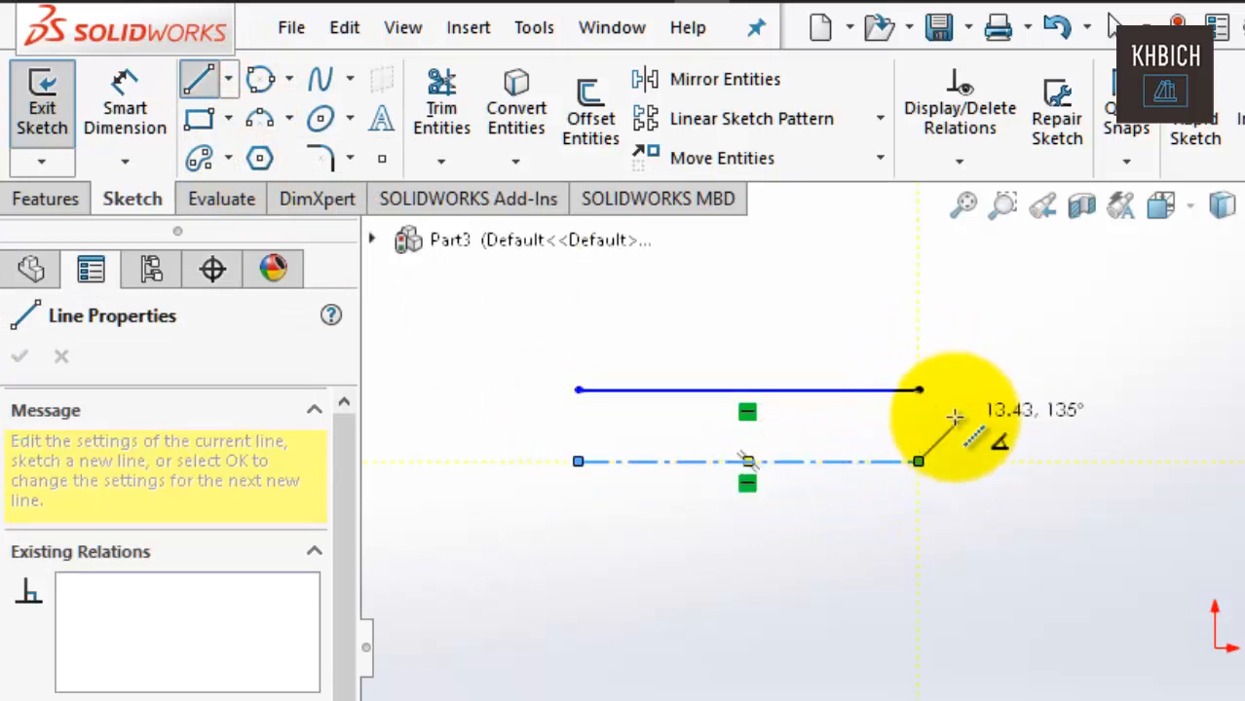
key(Escape)
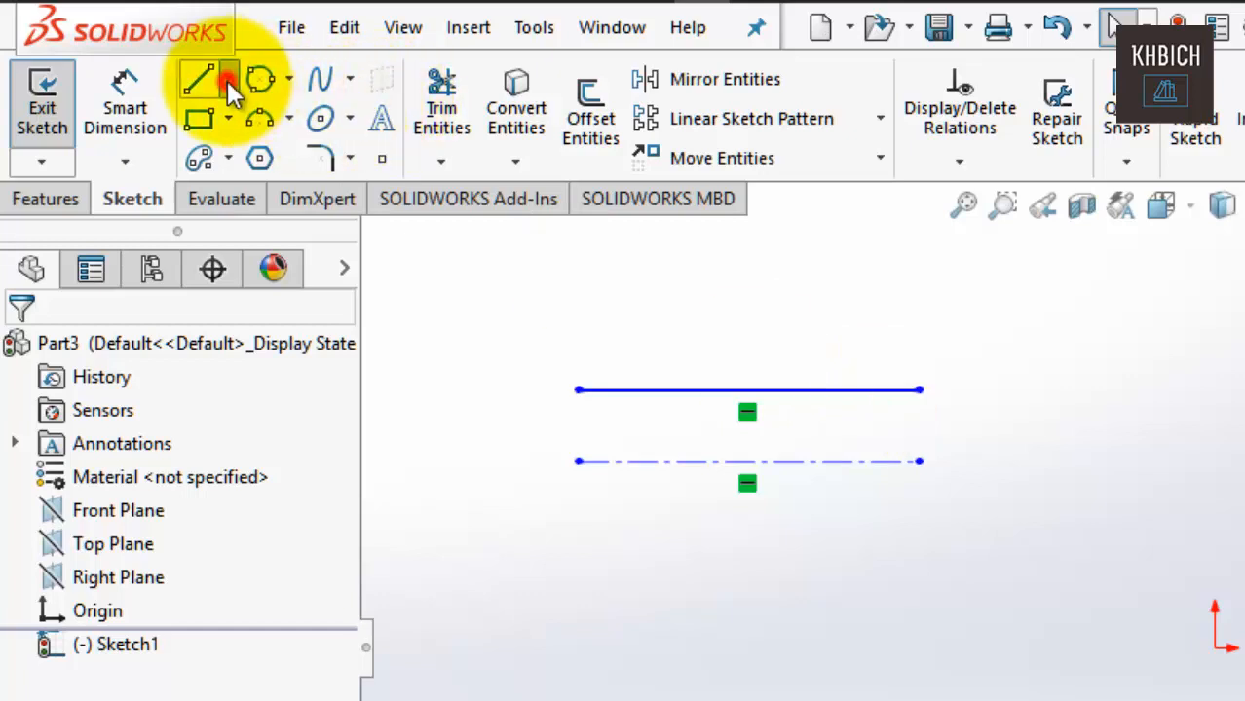
Draw a horizontal midpoint line below the centerline, starting from its middle and extending to the other lines' right end.
click(228, 79)
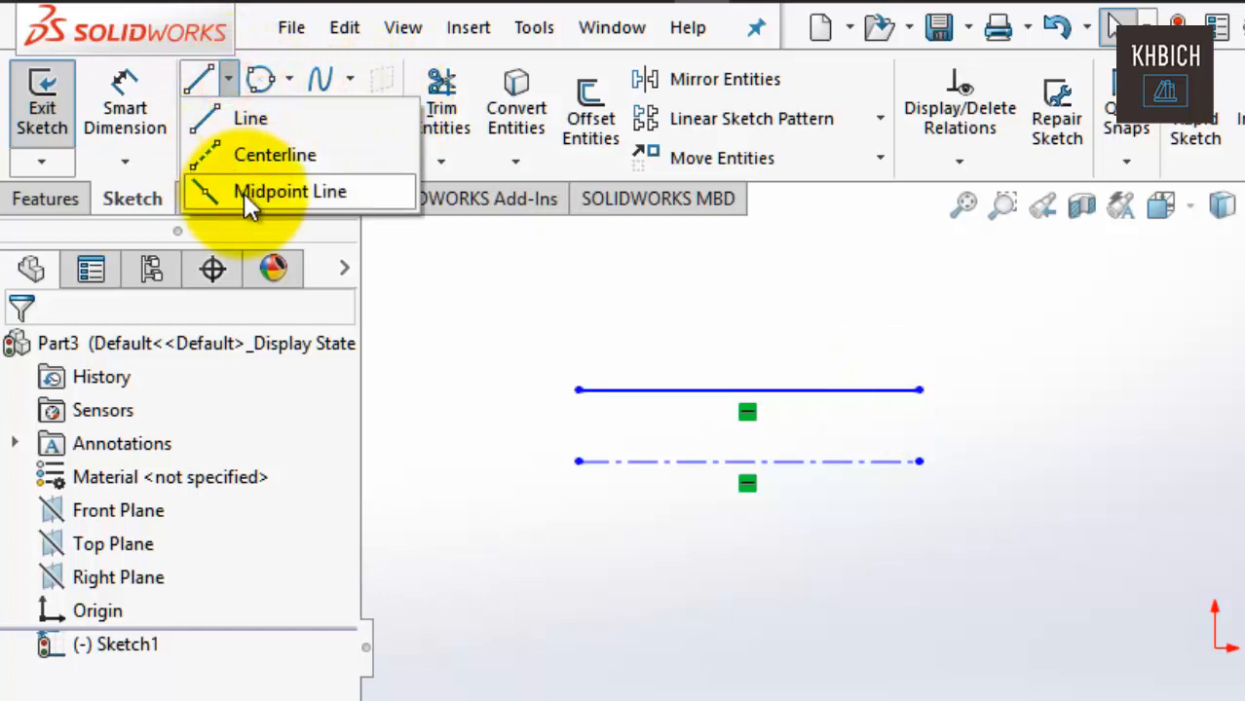
click(243, 193)
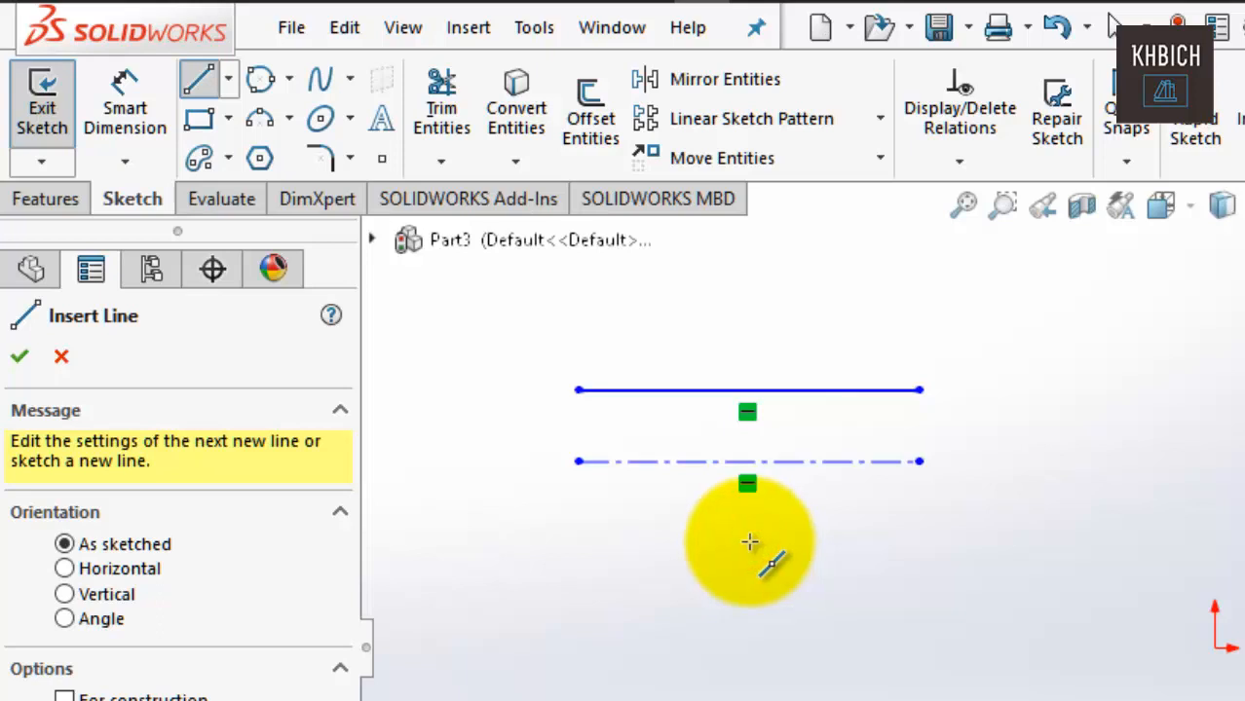
click(749, 542)
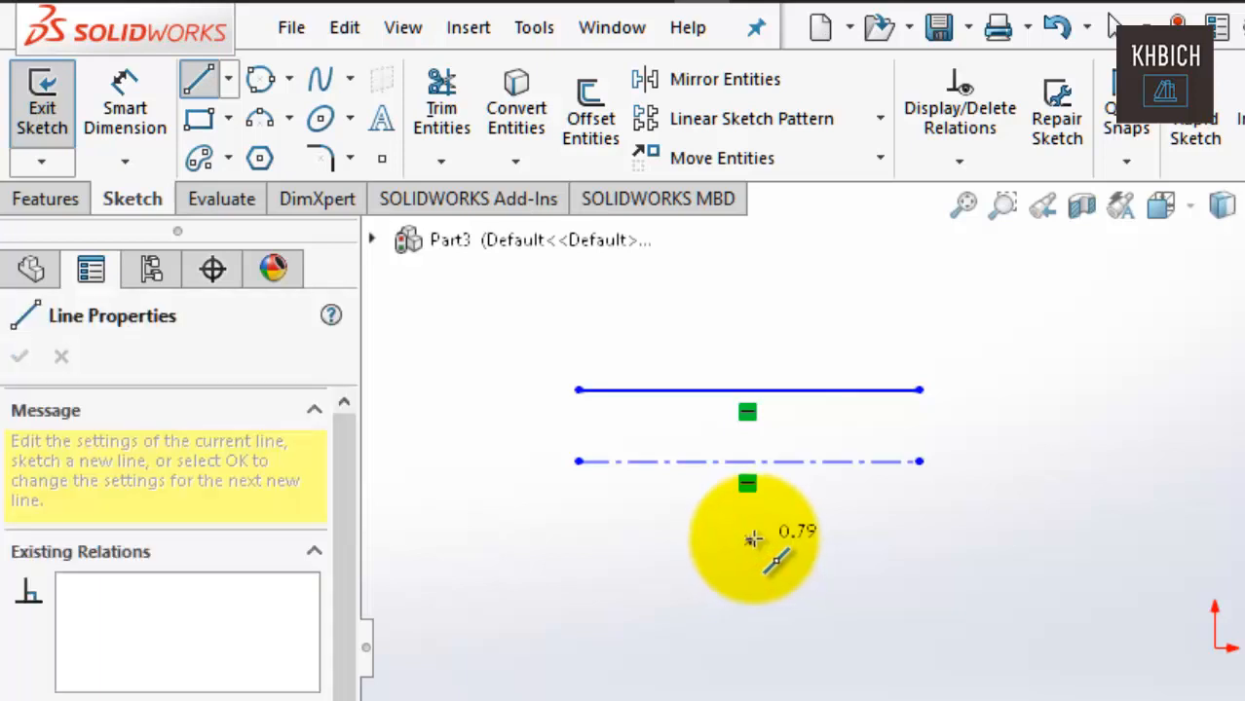
click(919, 542)
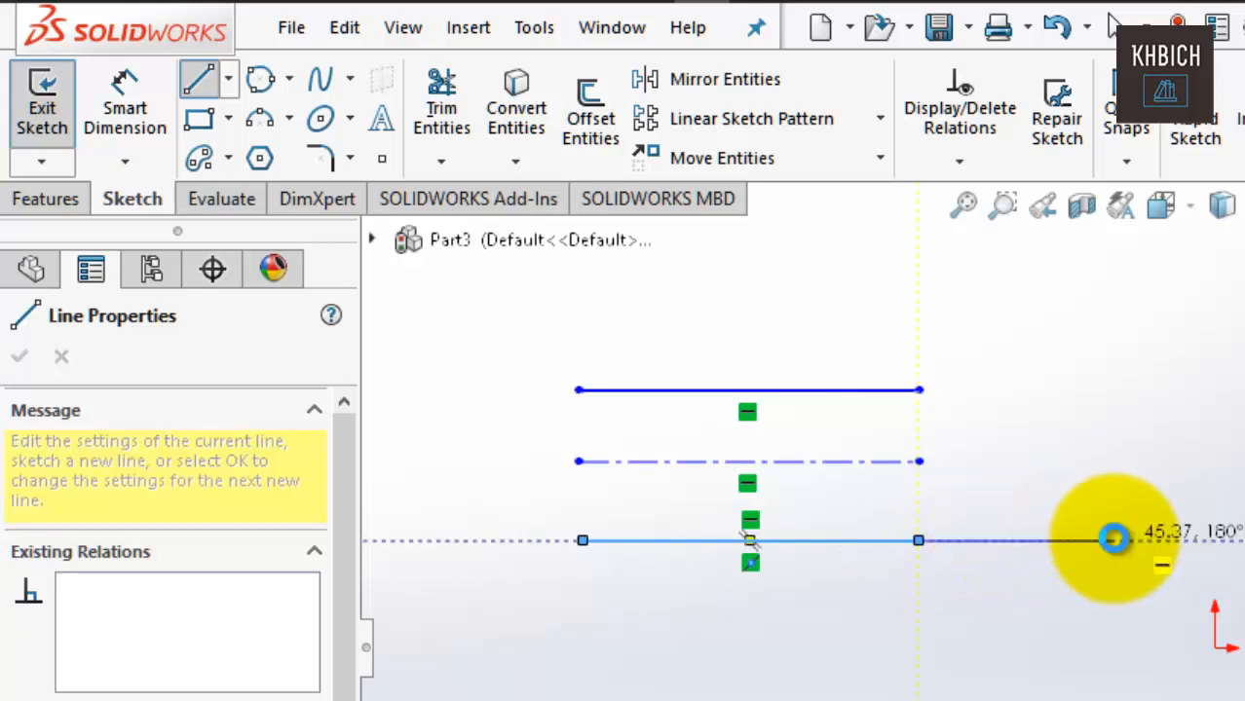
key(Escape)
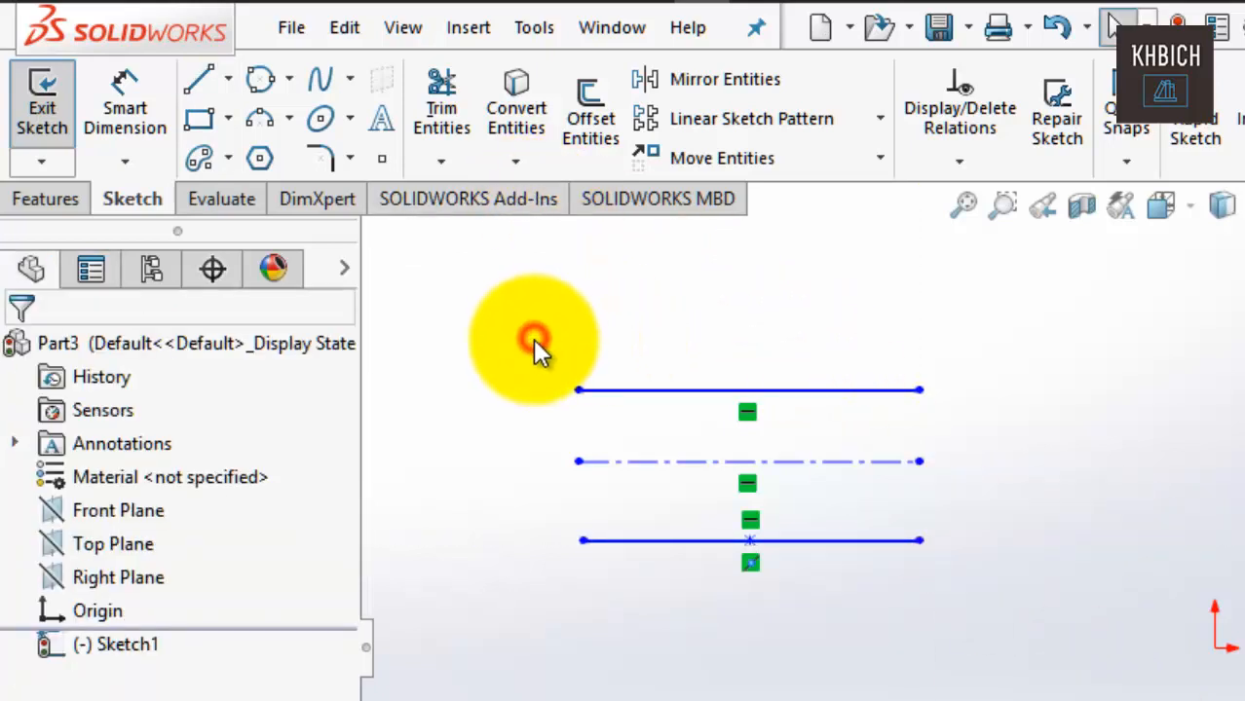
Delete all three lines from the sketch.
mouse_move(533, 339)
mouse_down()
mouse_move(670, 444)
mouse_move(900, 576)
mouse_move(967, 585)
mouse_up()
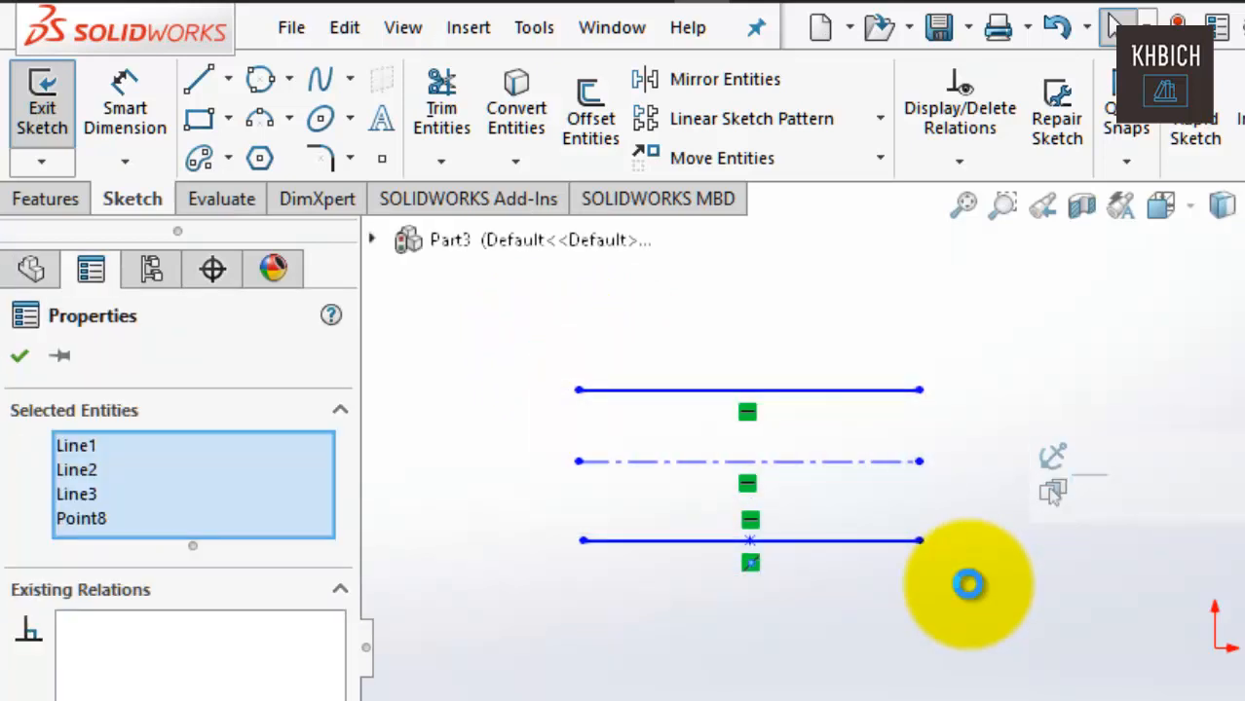
key(Delete)
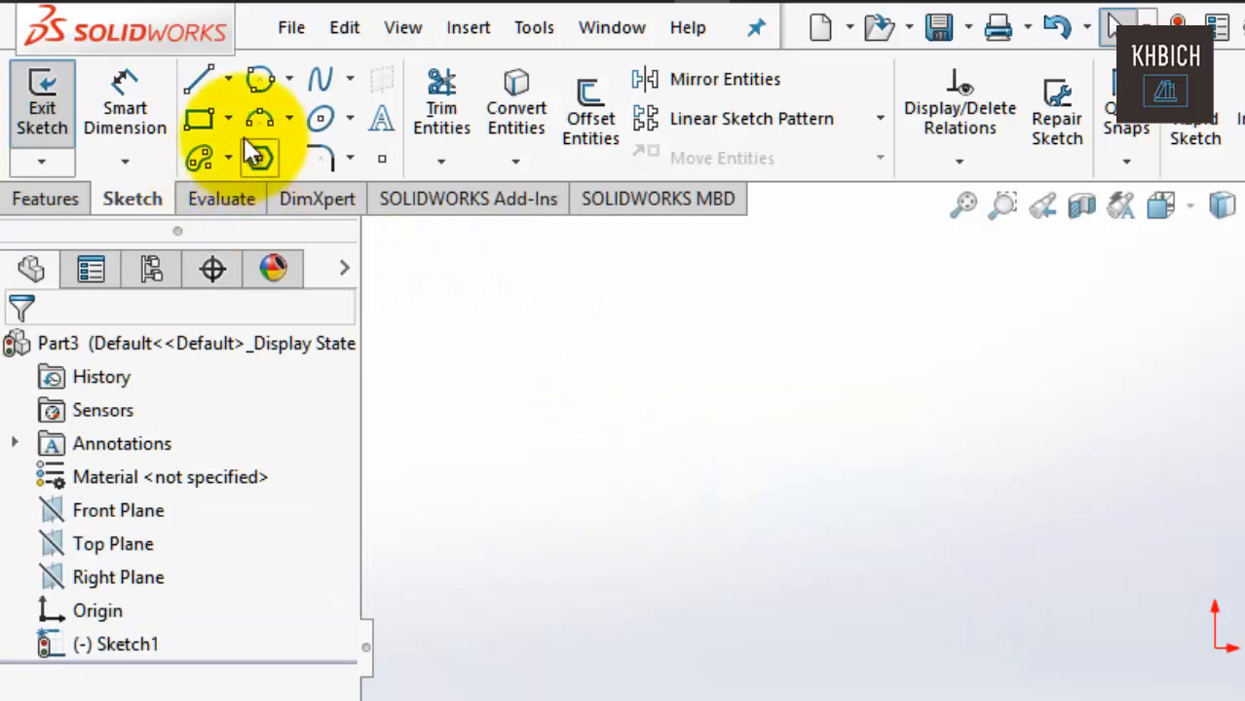
Draw a center-point circle of about 38 mm radius to the left of the origin, level with it.
click(290, 78)
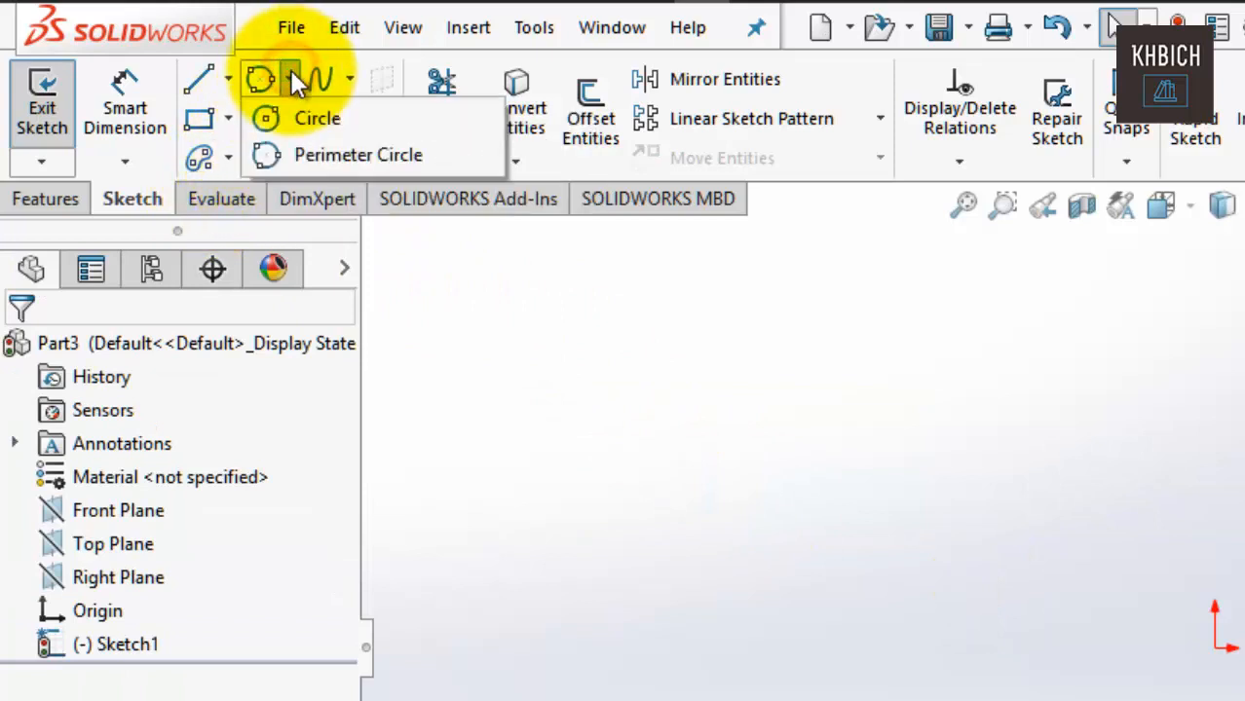
click(302, 122)
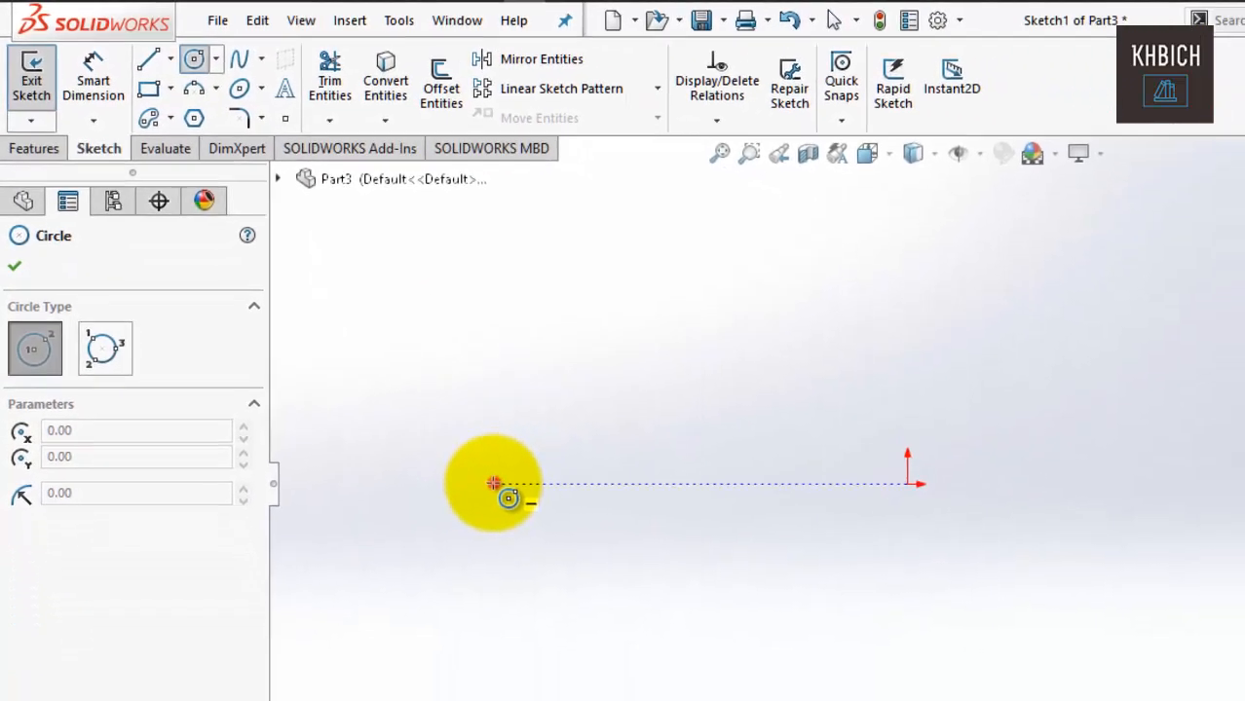
click(661, 647)
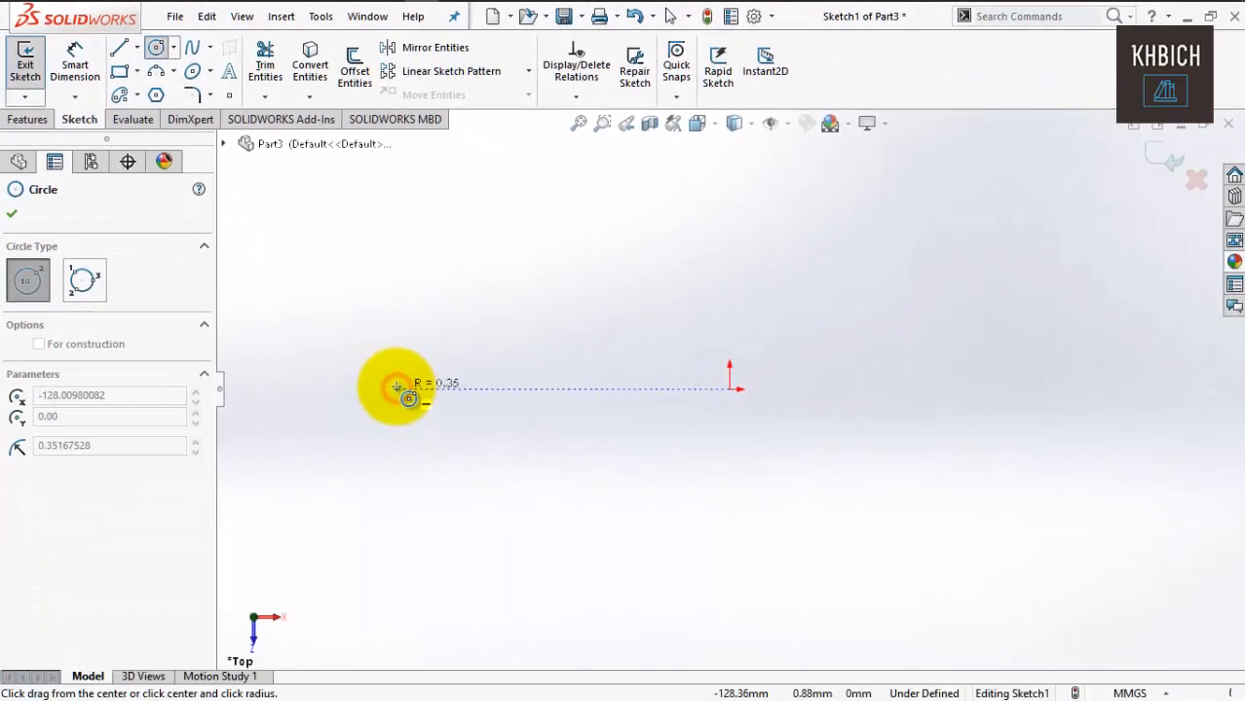
click(496, 390)
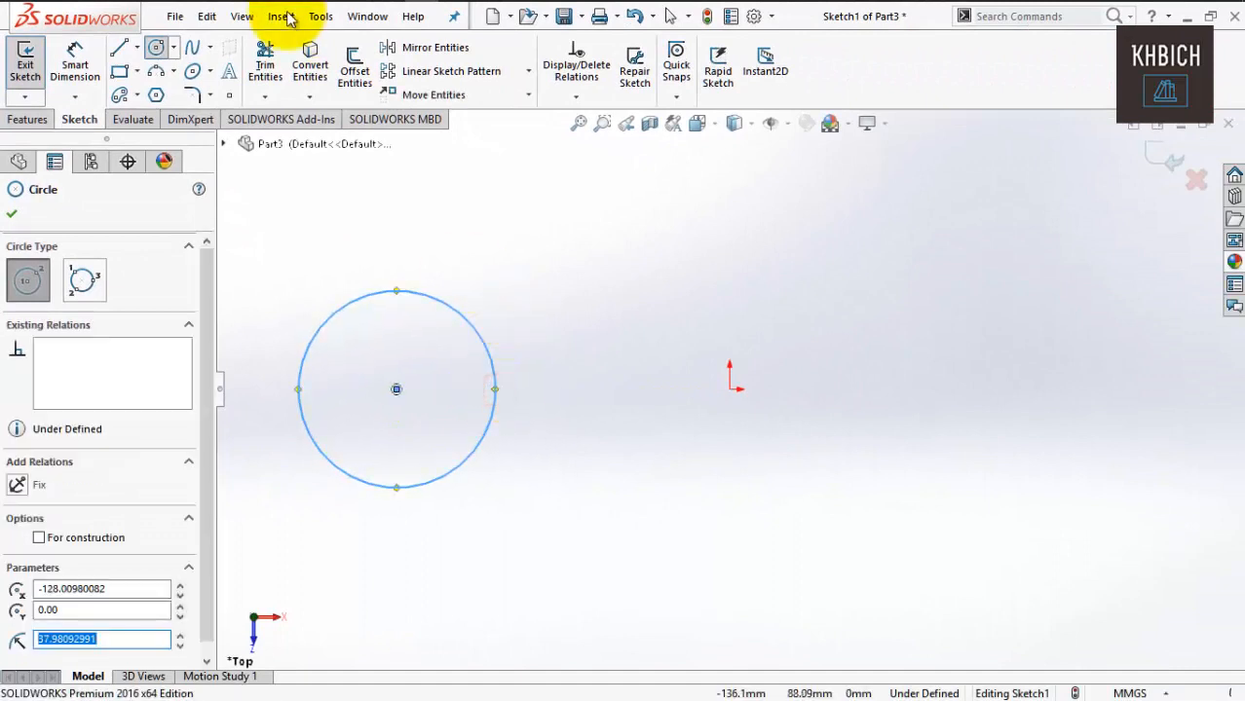
Draw a perimeter circle of about 37 mm radius through three points around the origin.
click(174, 47)
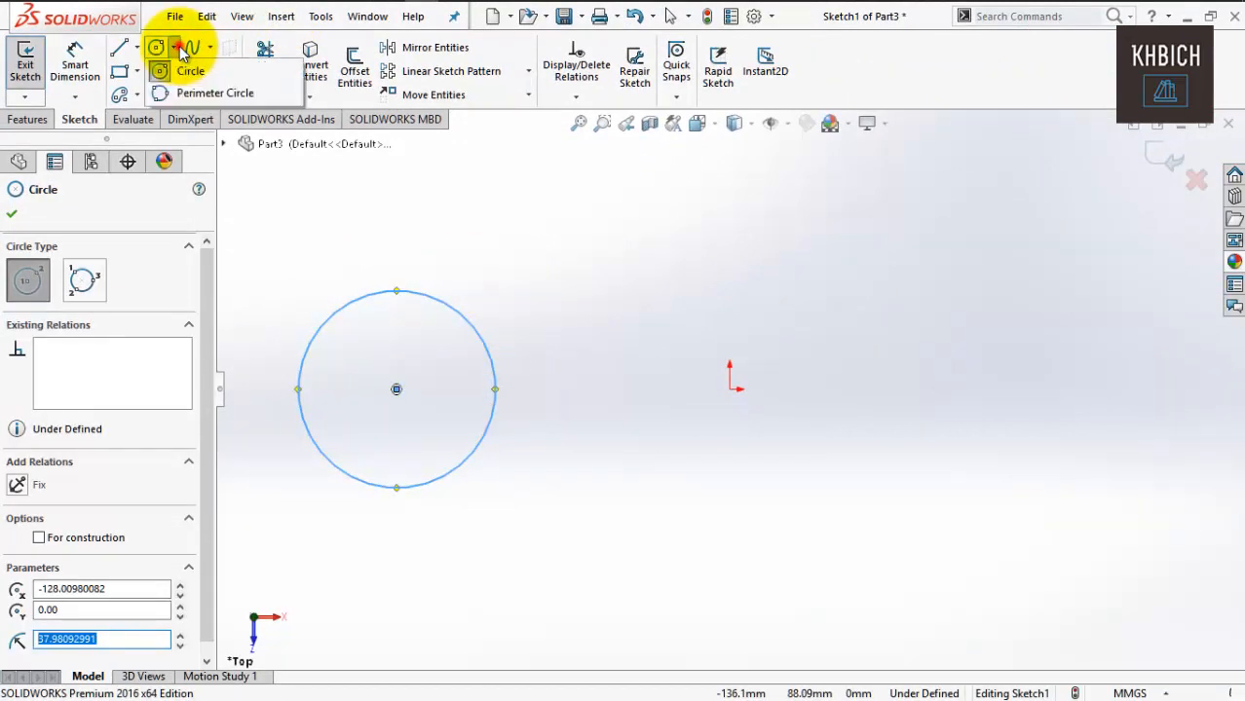
click(199, 93)
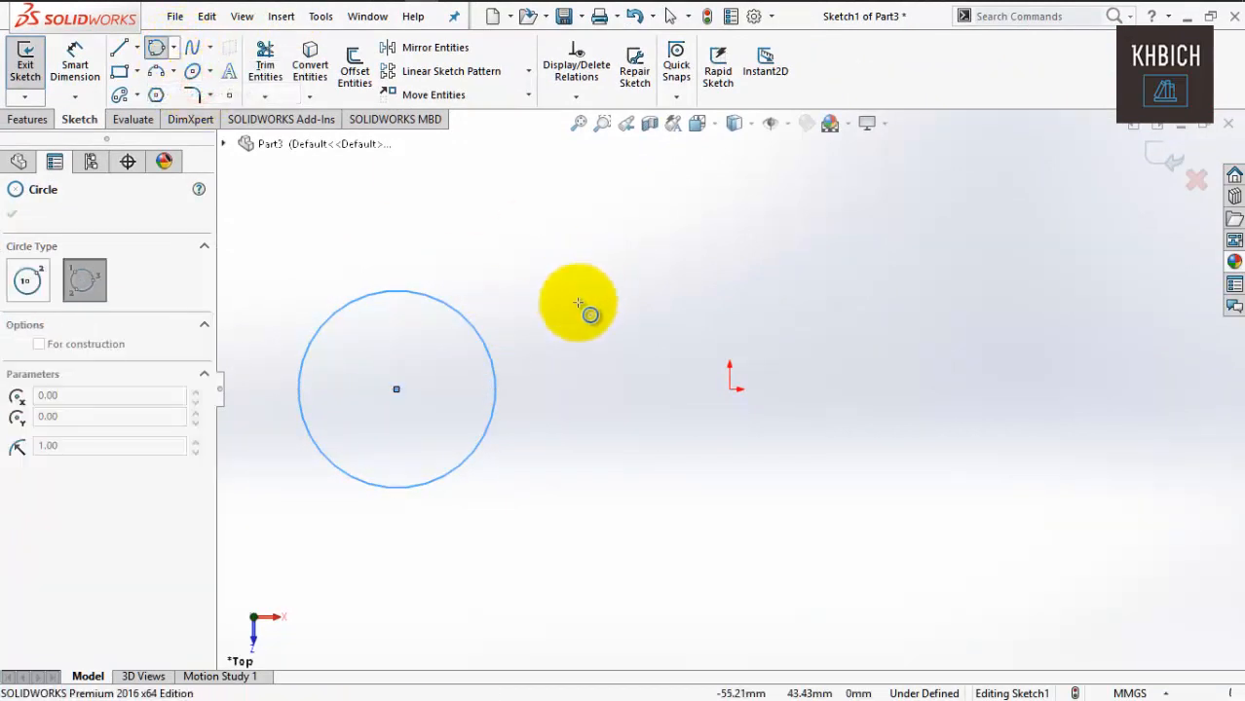
click(642, 395)
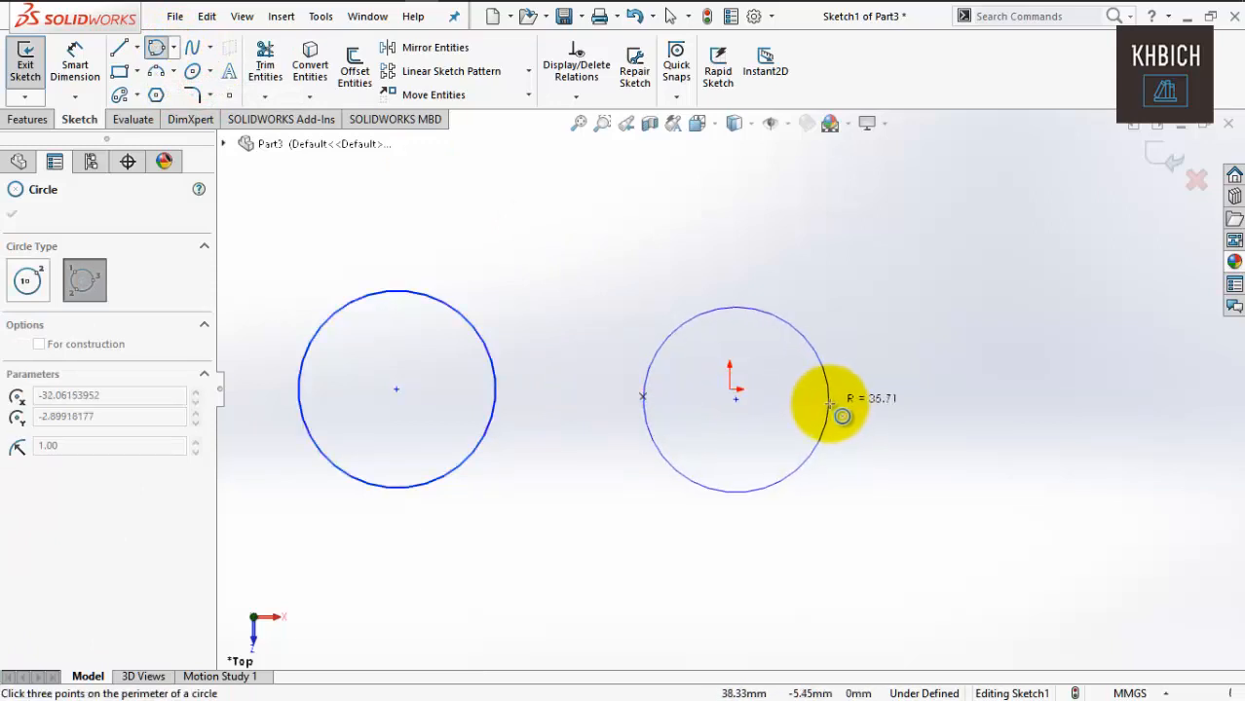
click(833, 403)
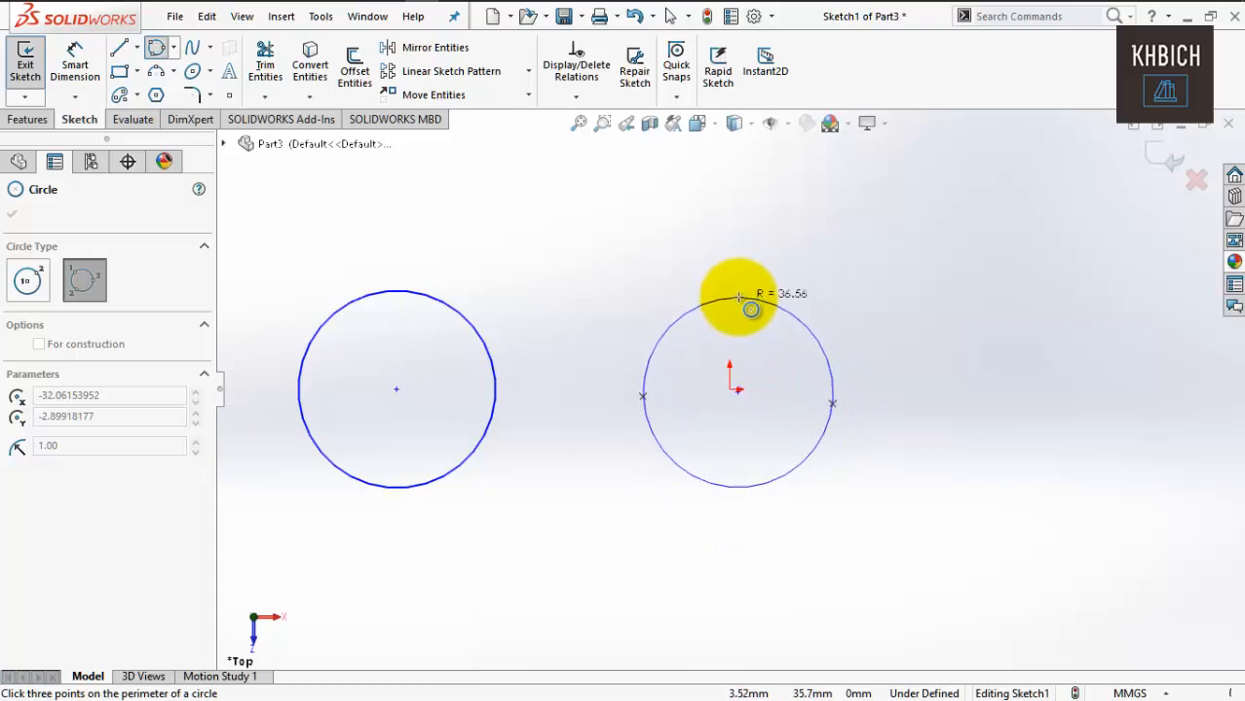
click(738, 294)
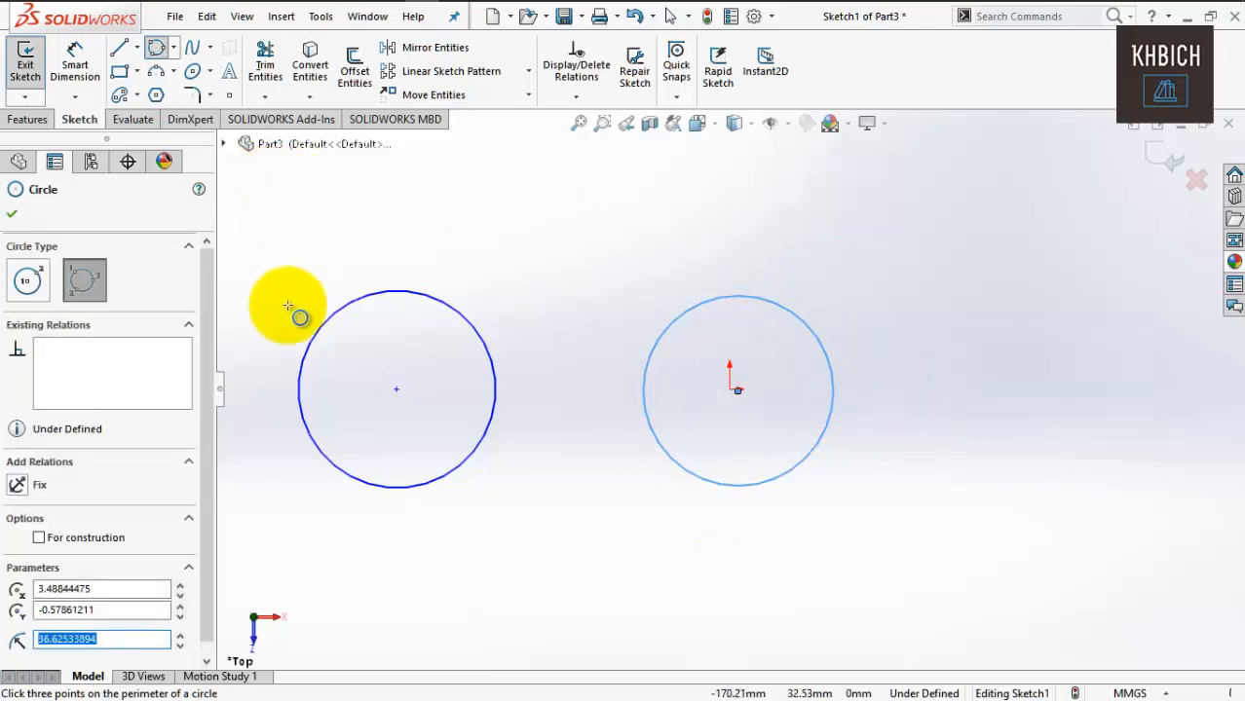
key(Escape)
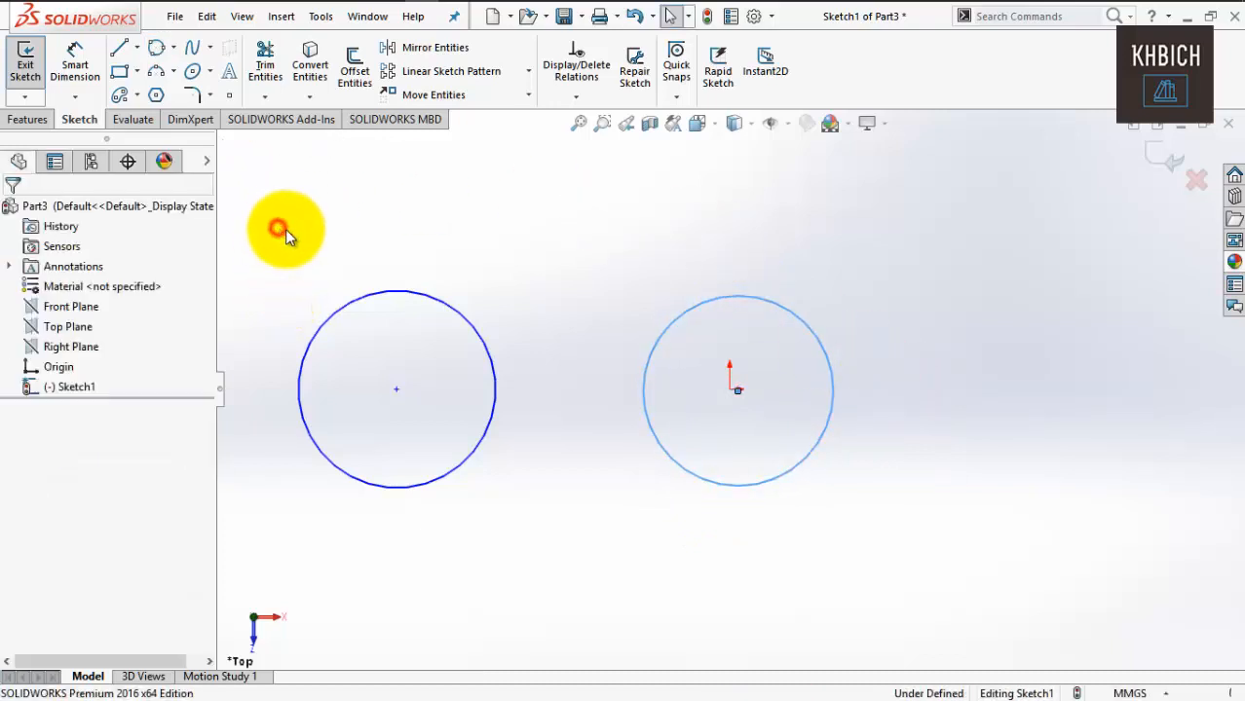
Delete both circles from the sketch.
drag(286, 229, 894, 563)
key(Delete)
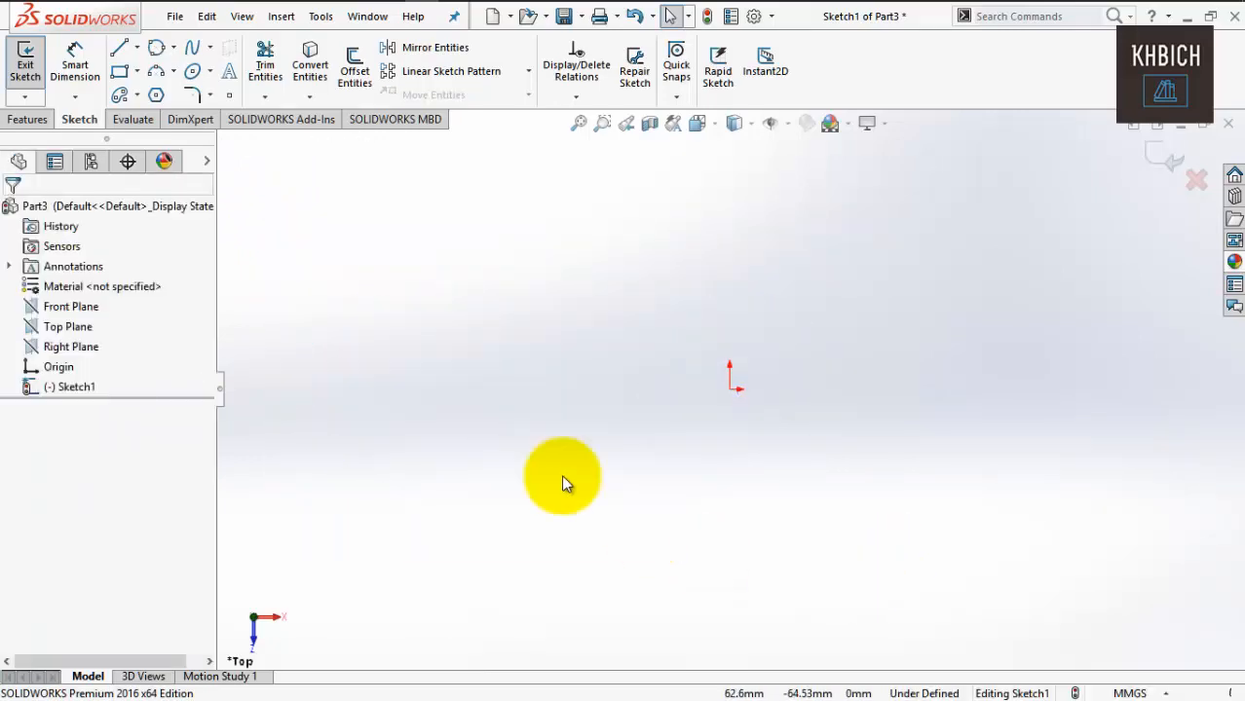
click(210, 49)
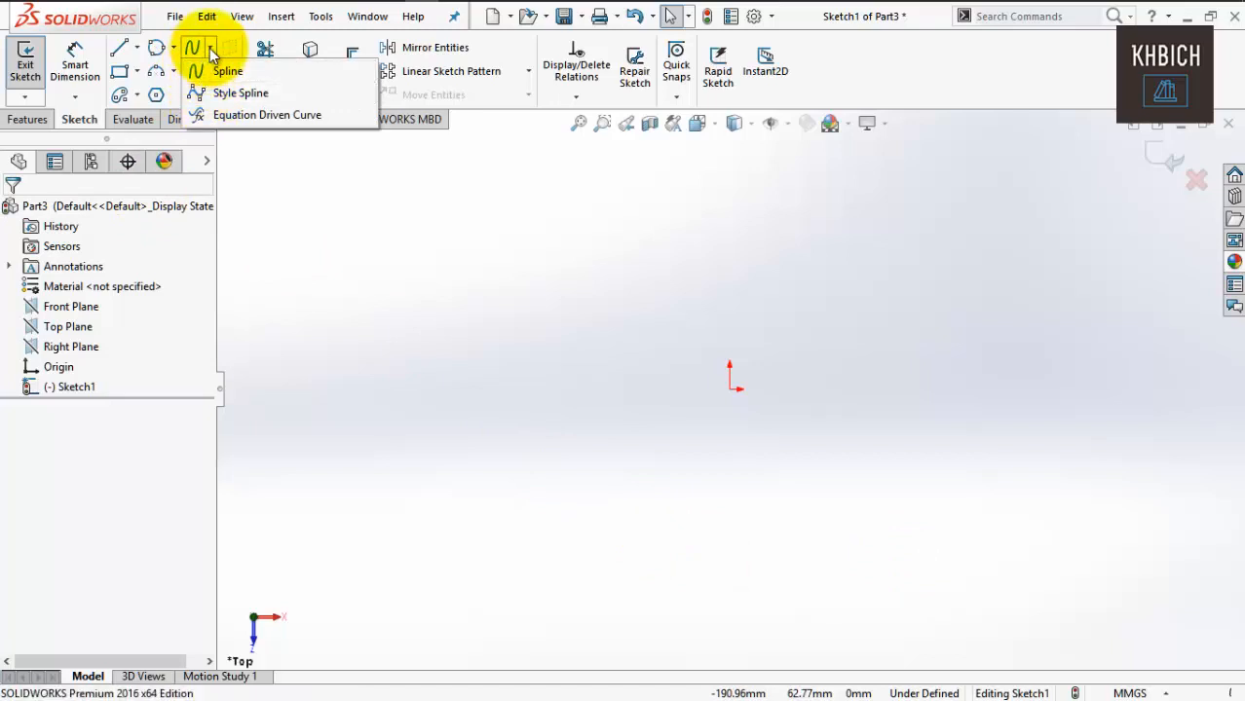
click(210, 48)
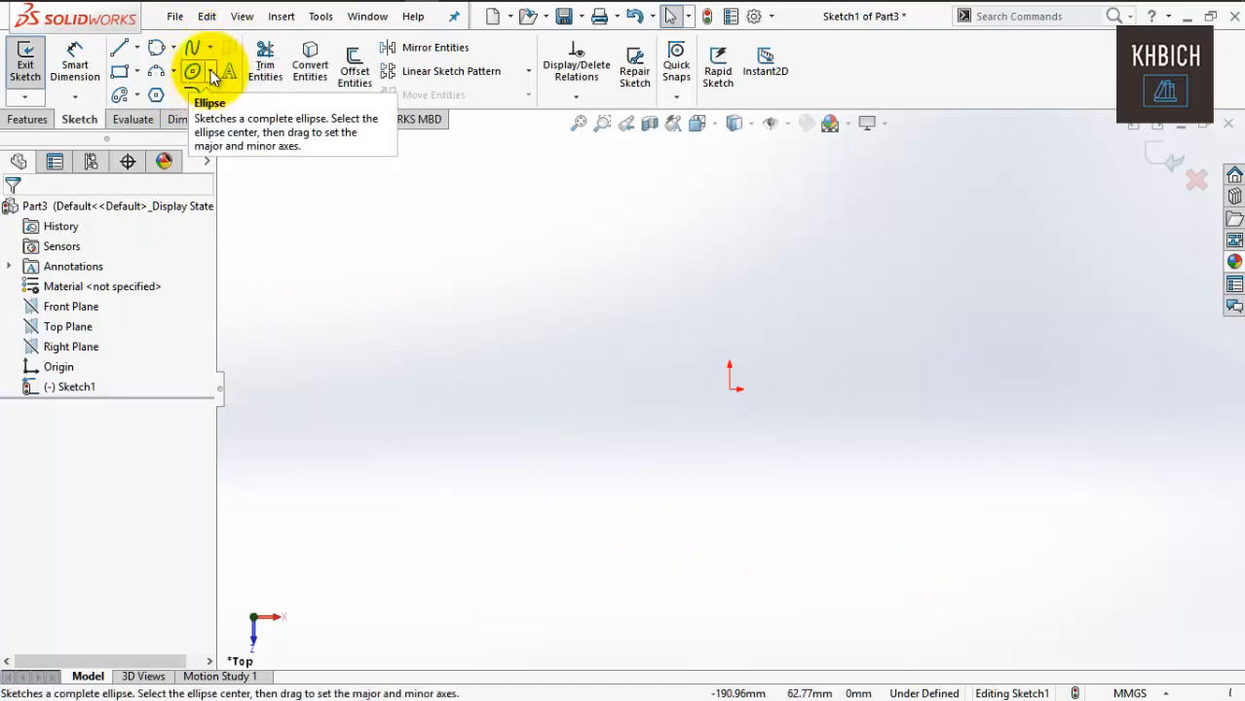
Draw a corner rectangle from its lower-left to its upper-right corner, up and left of the origin, and undo it.
click(140, 74)
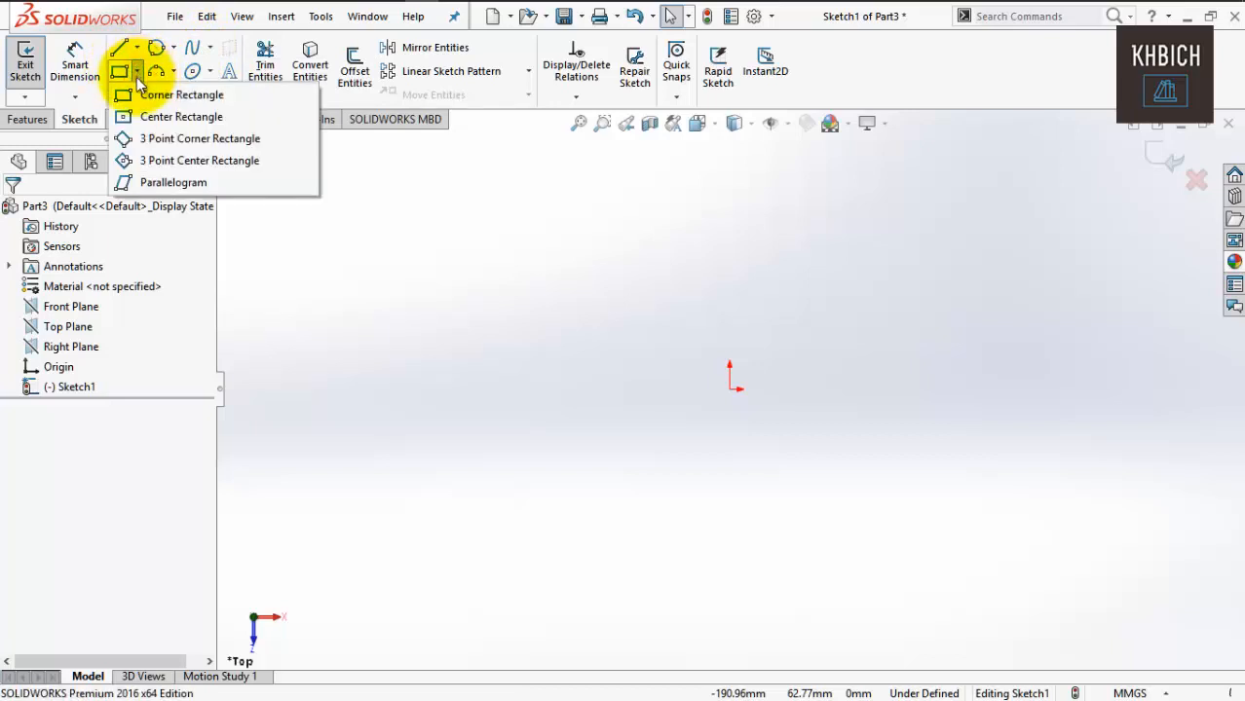
click(144, 101)
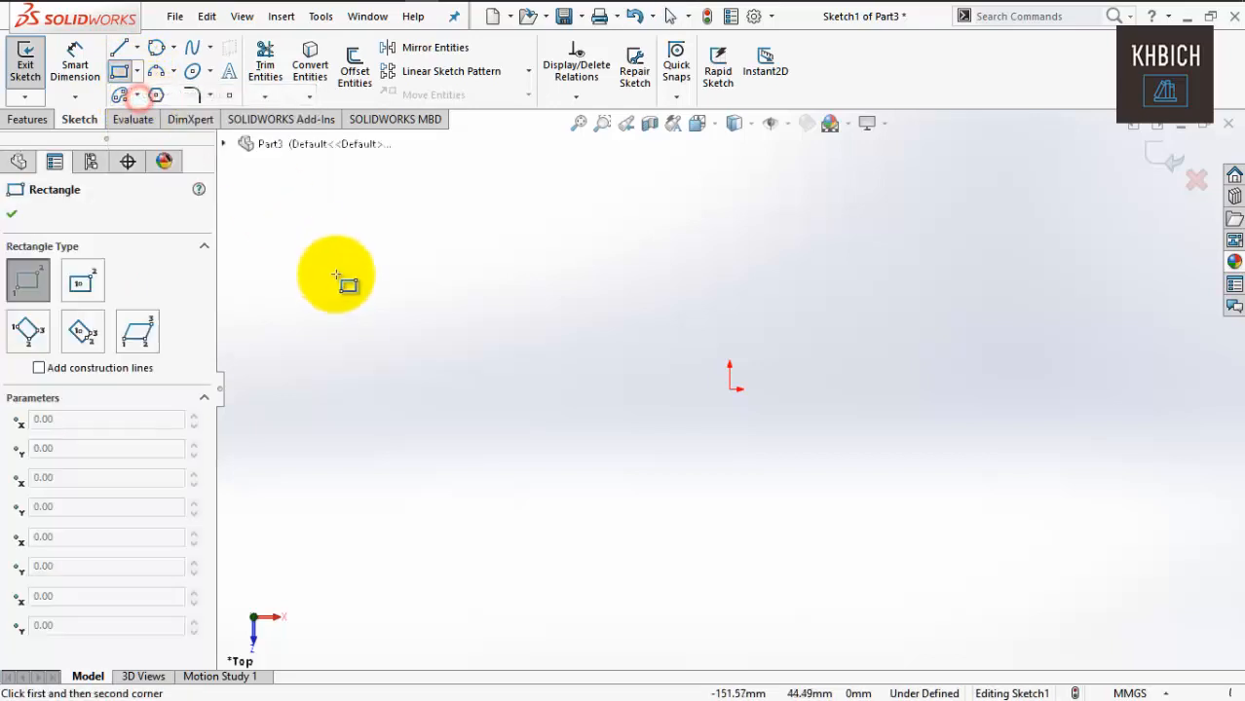
click(371, 361)
click(625, 235)
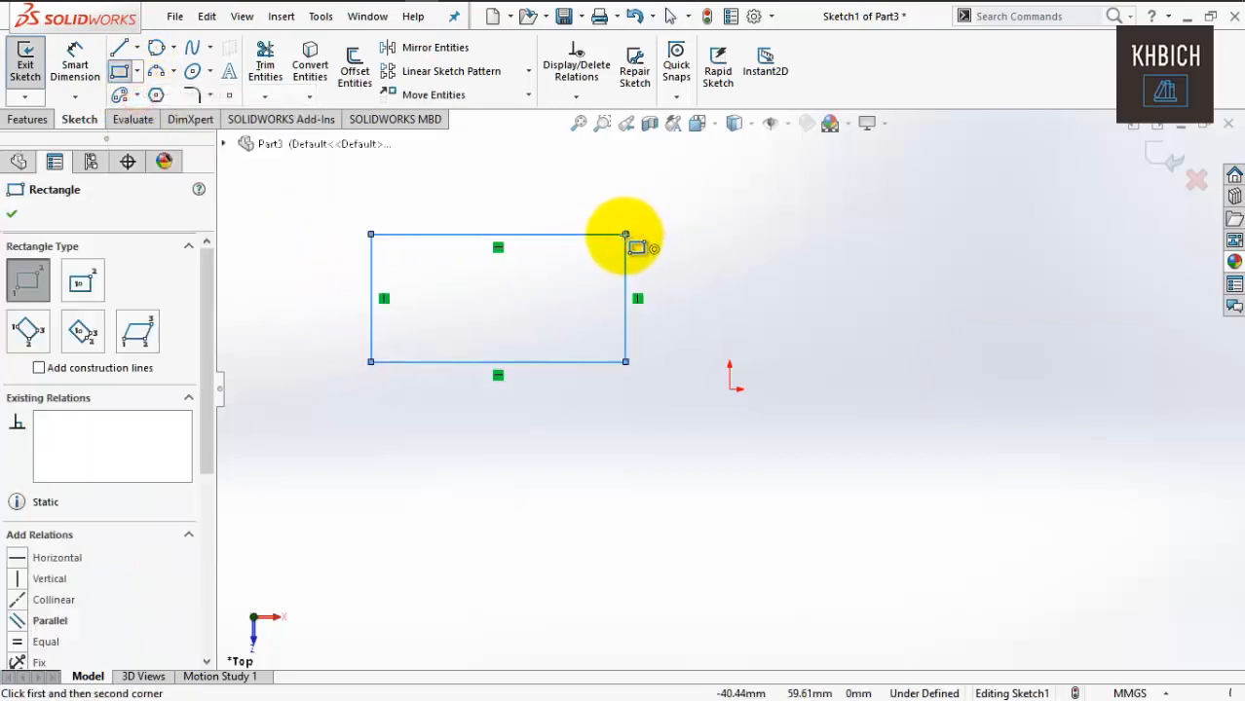
key(Escape)
key(ctrl+z)
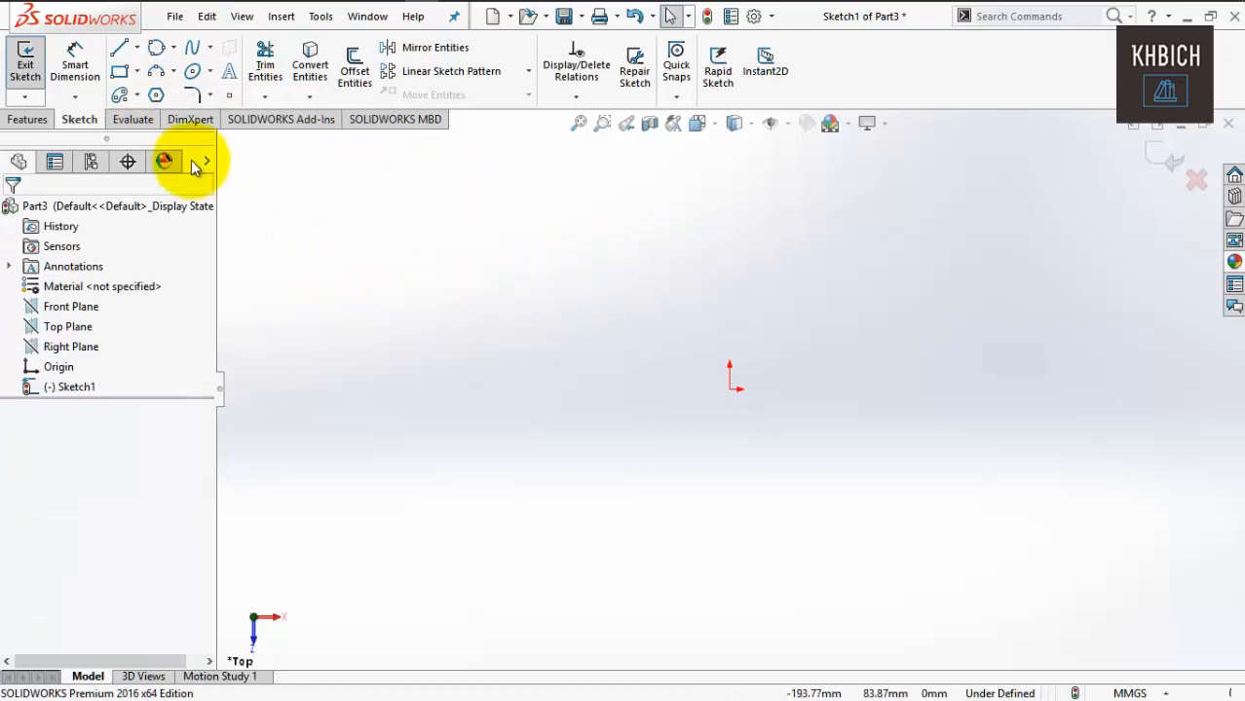
Draw a corner rectangle from its upper-left to its lower-right corner, up and left of the origin.
click(128, 70)
click(343, 177)
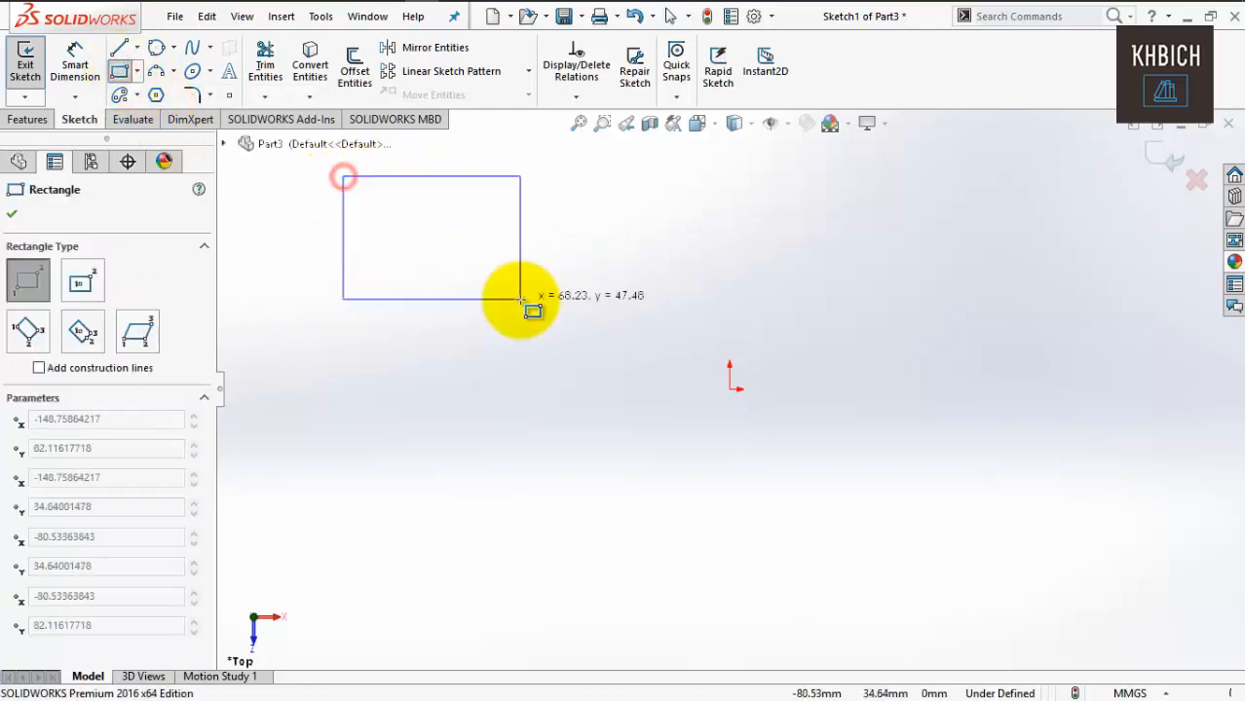
click(630, 301)
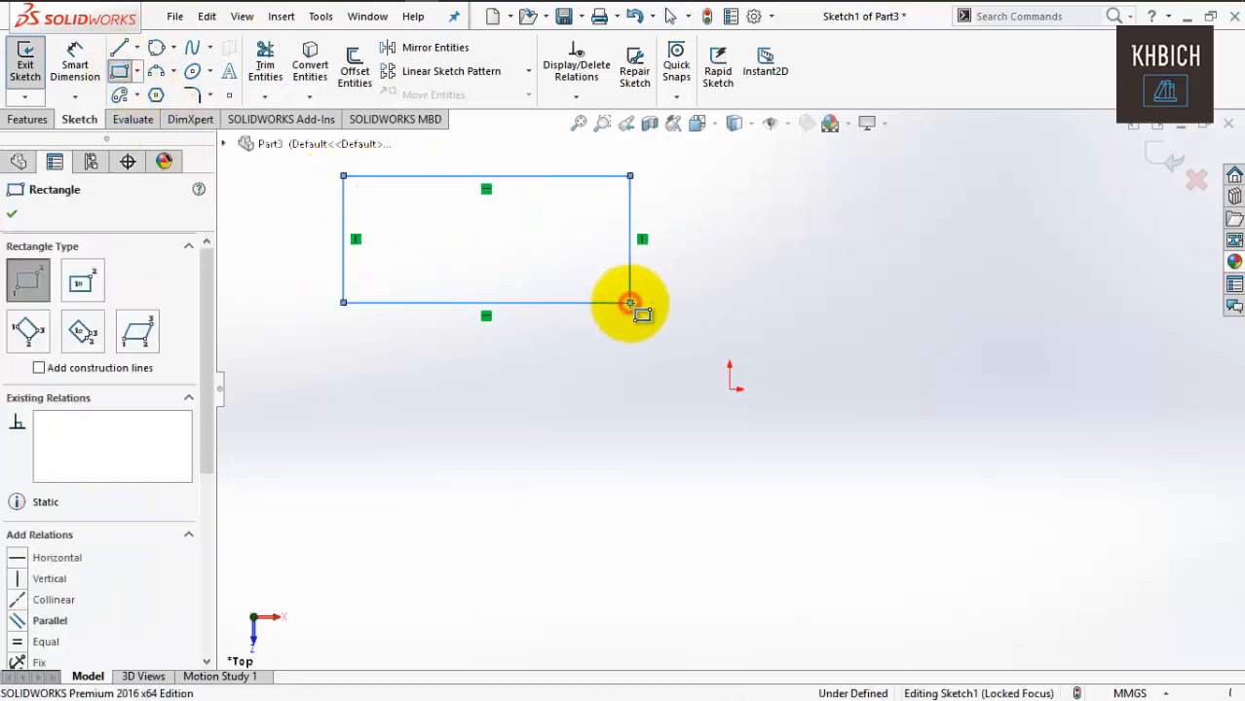
Draw a center rectangle of about 119 by 49 mm up and right of the origin, level with the corner rectangle.
click(137, 71)
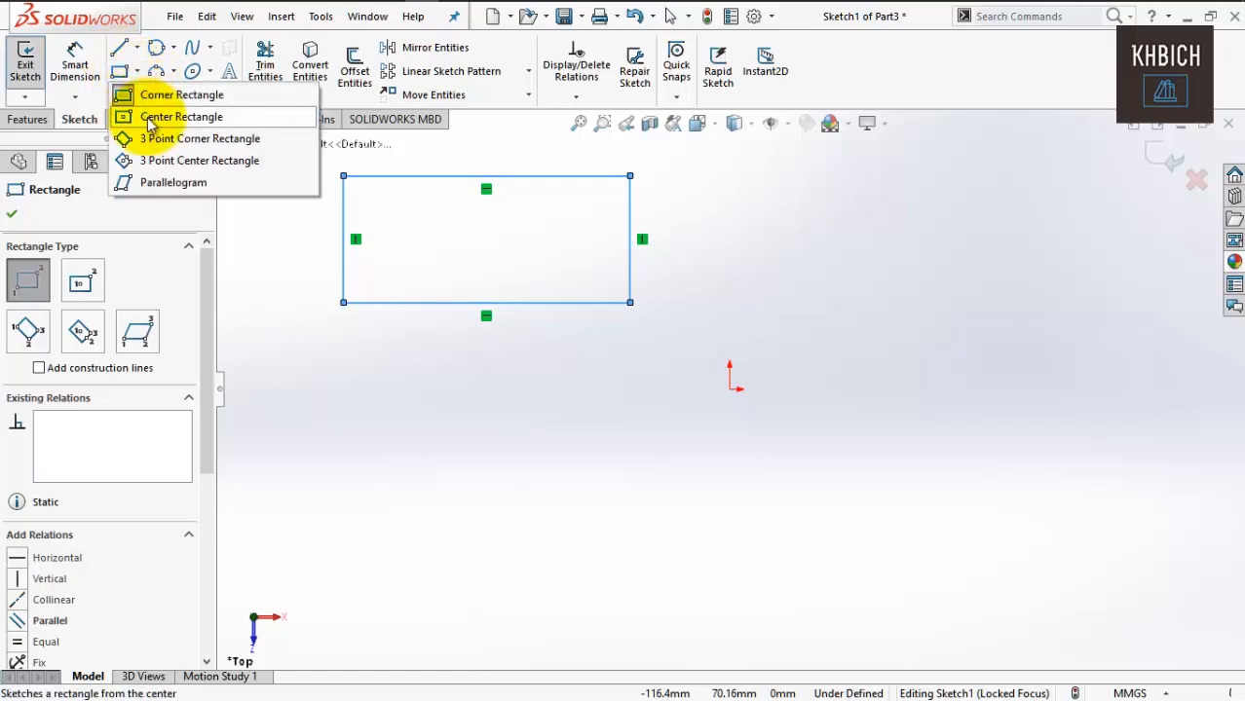
click(151, 118)
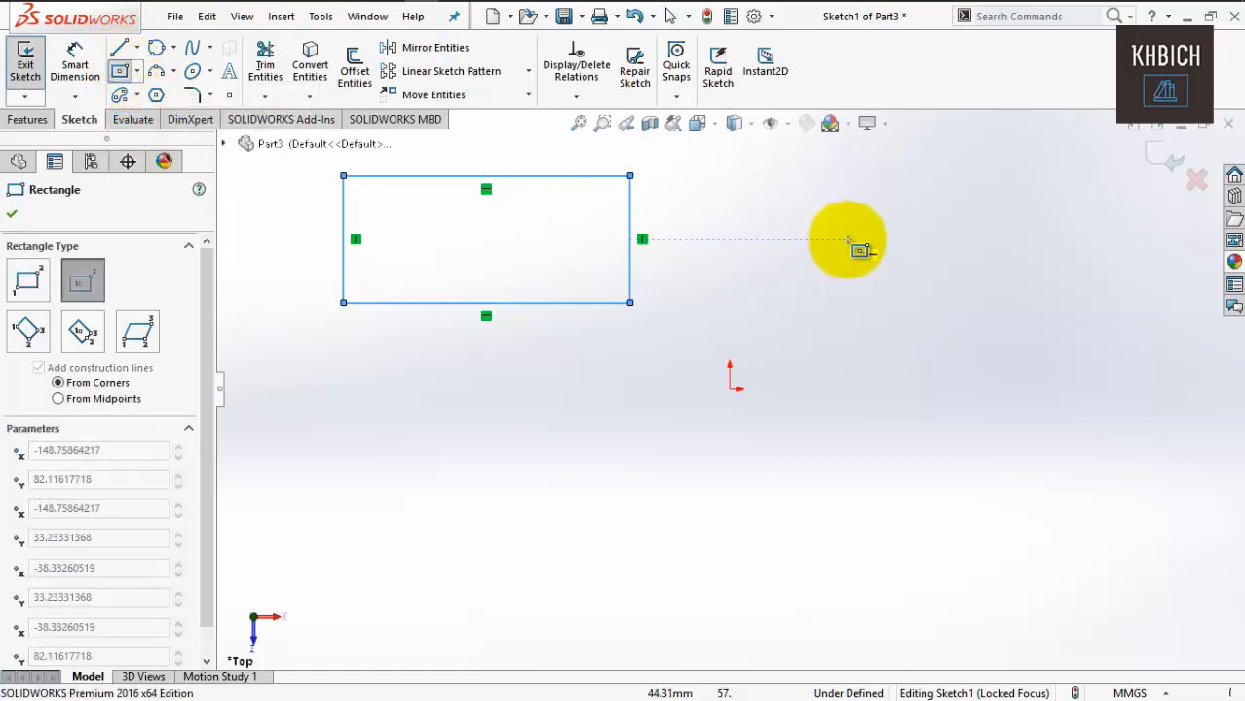
click(847, 239)
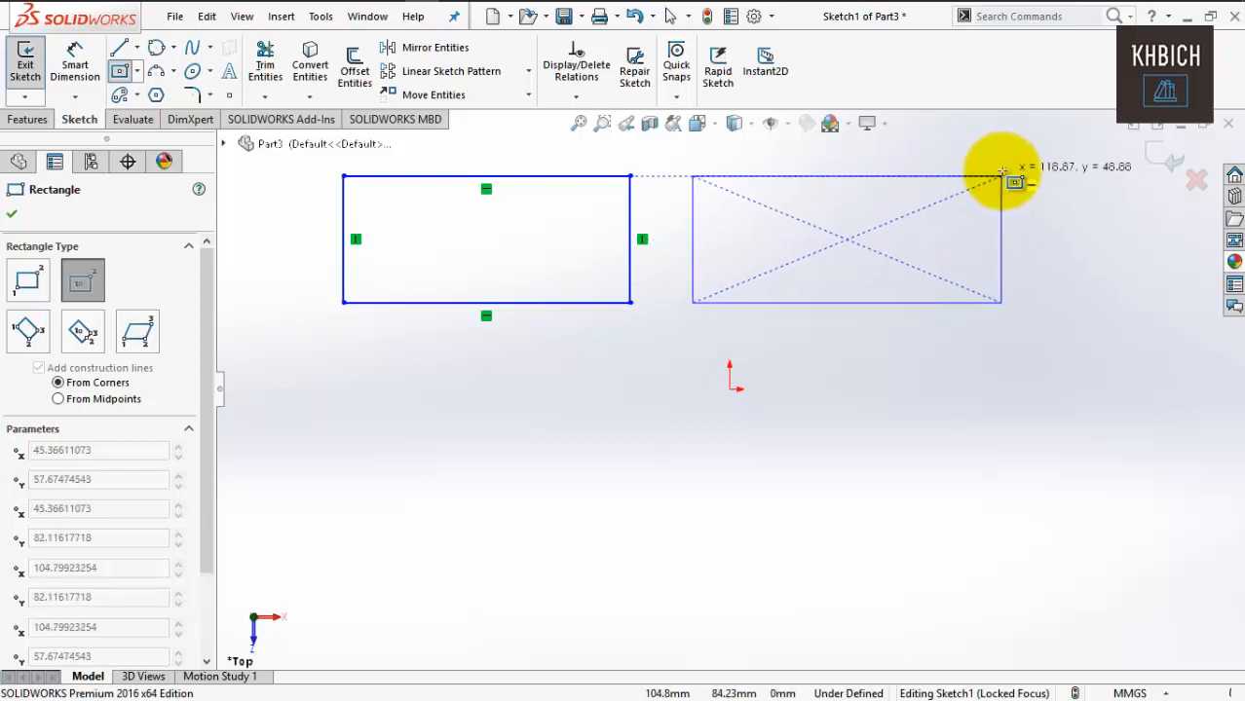
click(1002, 176)
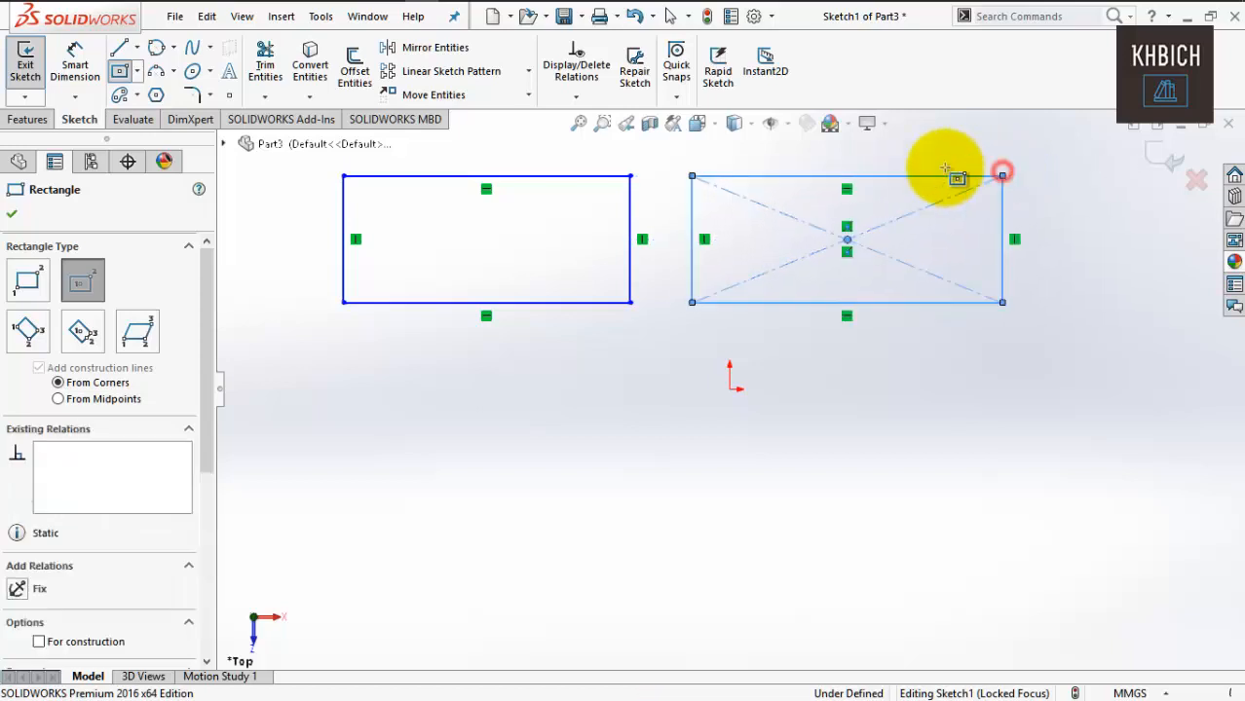
Draw a 3 point corner rectangle of about 110 by 53 mm directly below the first corner rectangle, aligned with its vertical sides.
click(141, 72)
click(170, 139)
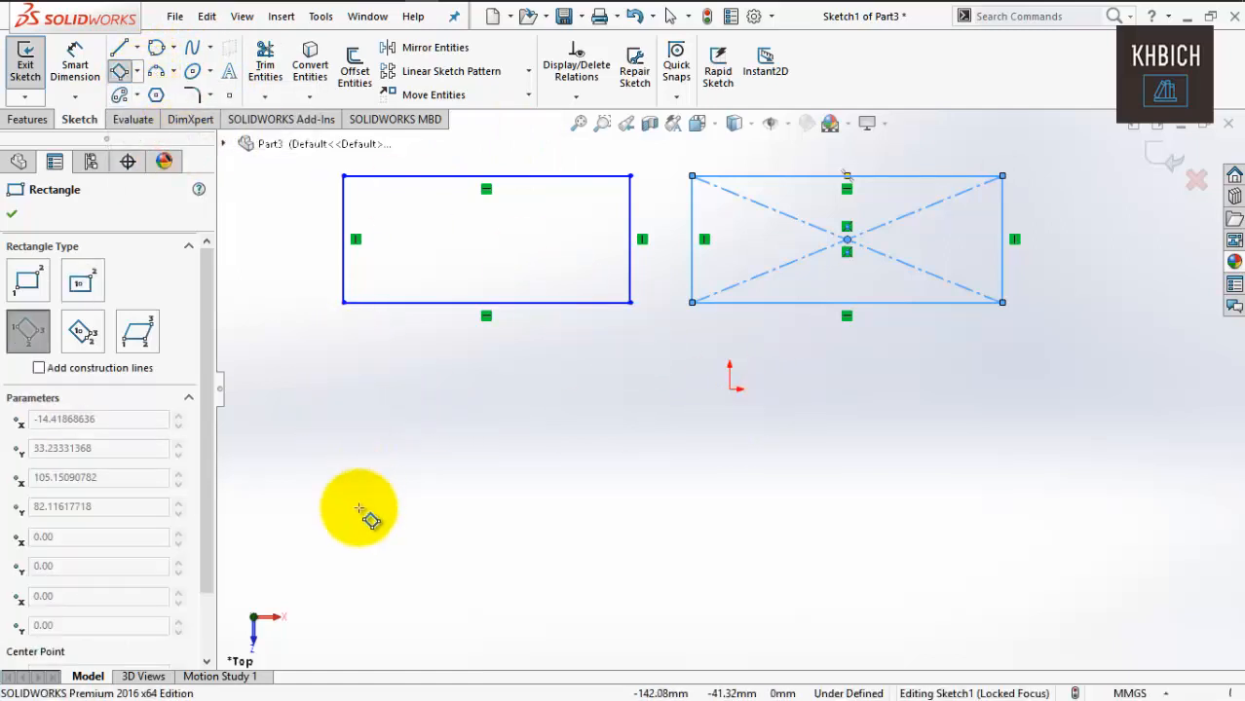
click(343, 551)
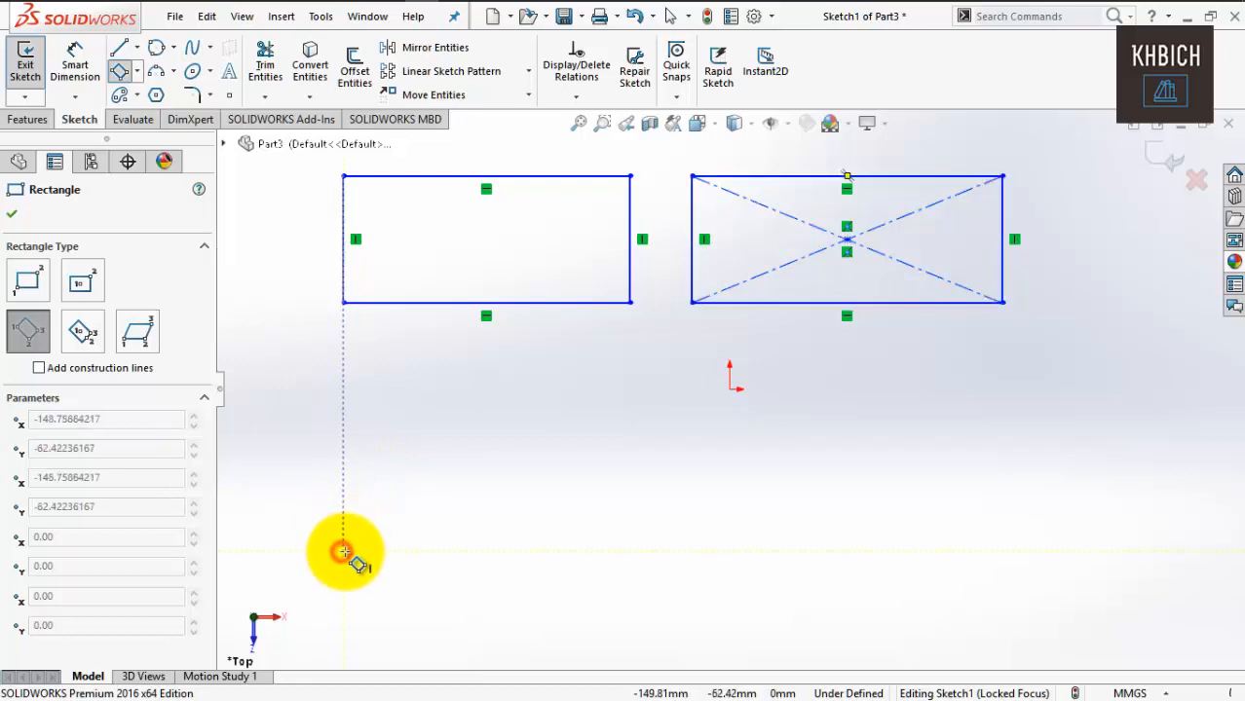
click(630, 551)
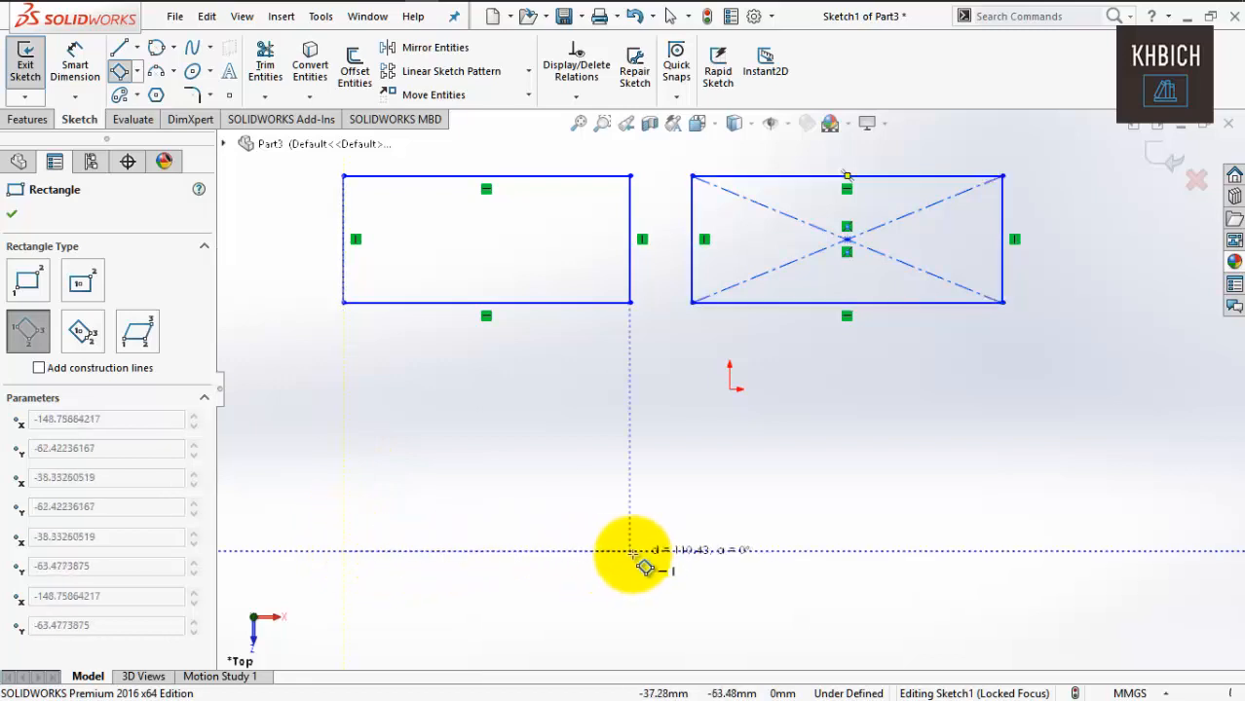
click(631, 413)
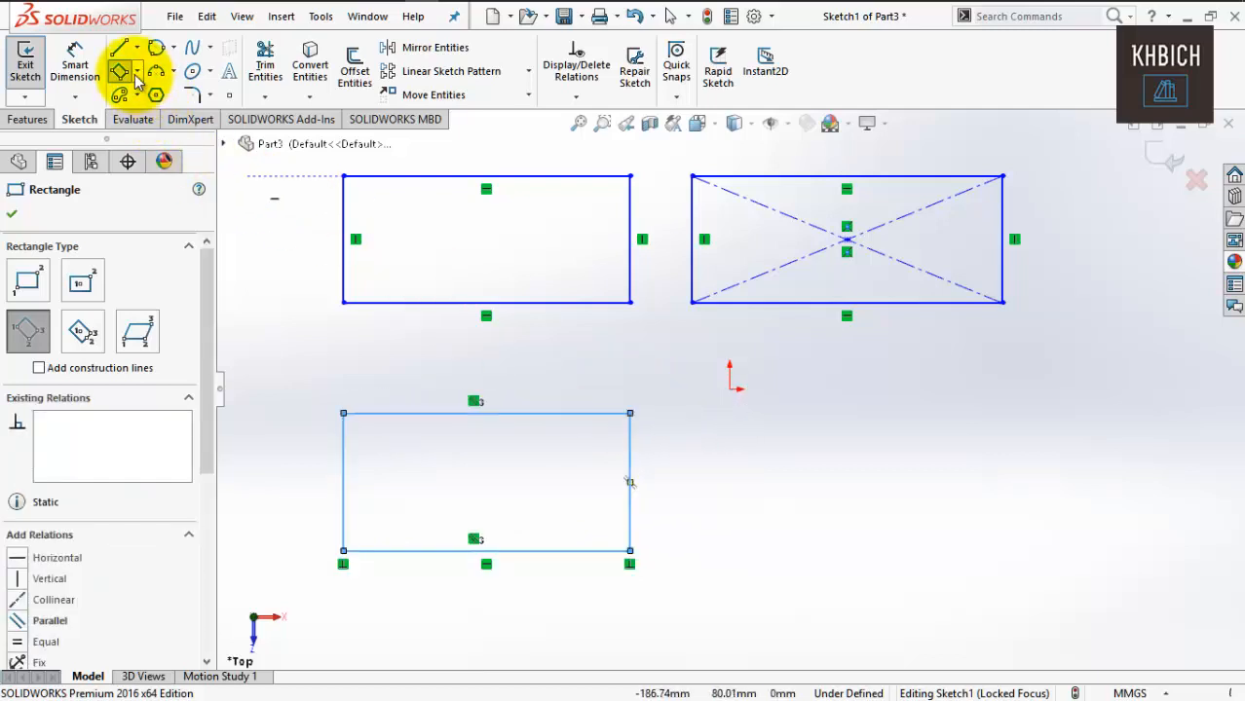
Draw a 3 point center rectangle of about 122 by 53 mm below the center rectangle, level with the 3 point corner rectangle.
click(138, 76)
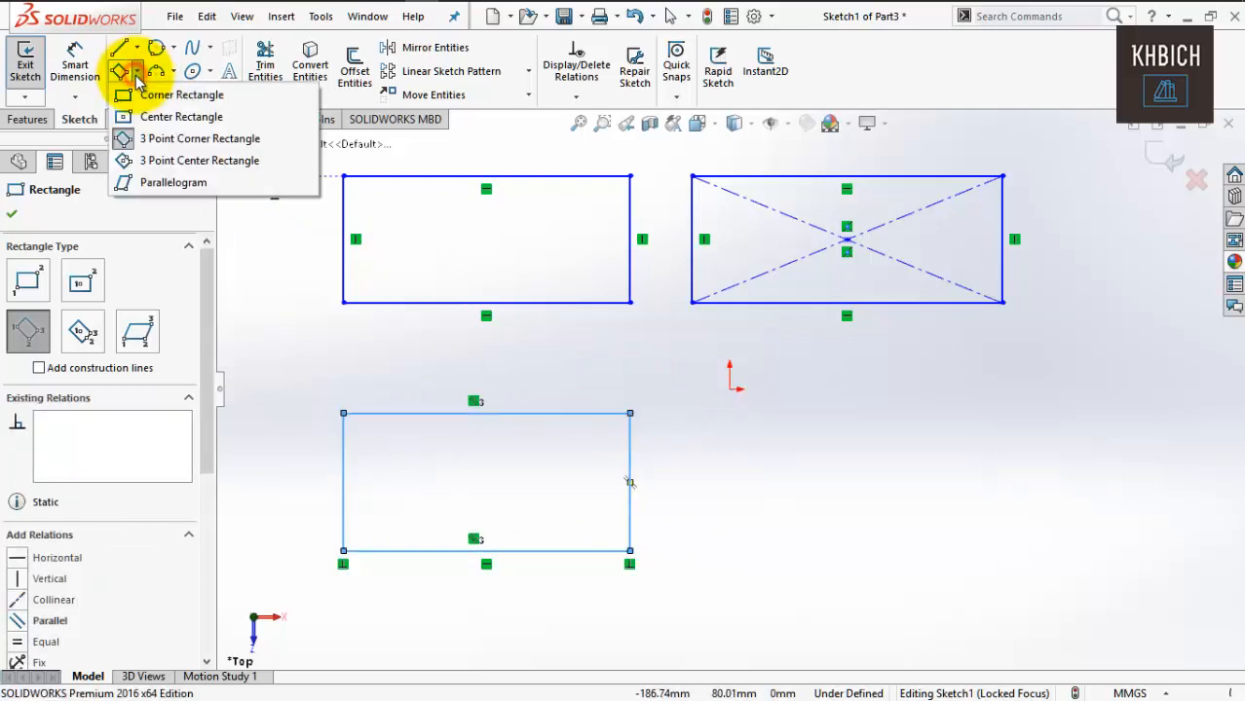
click(259, 164)
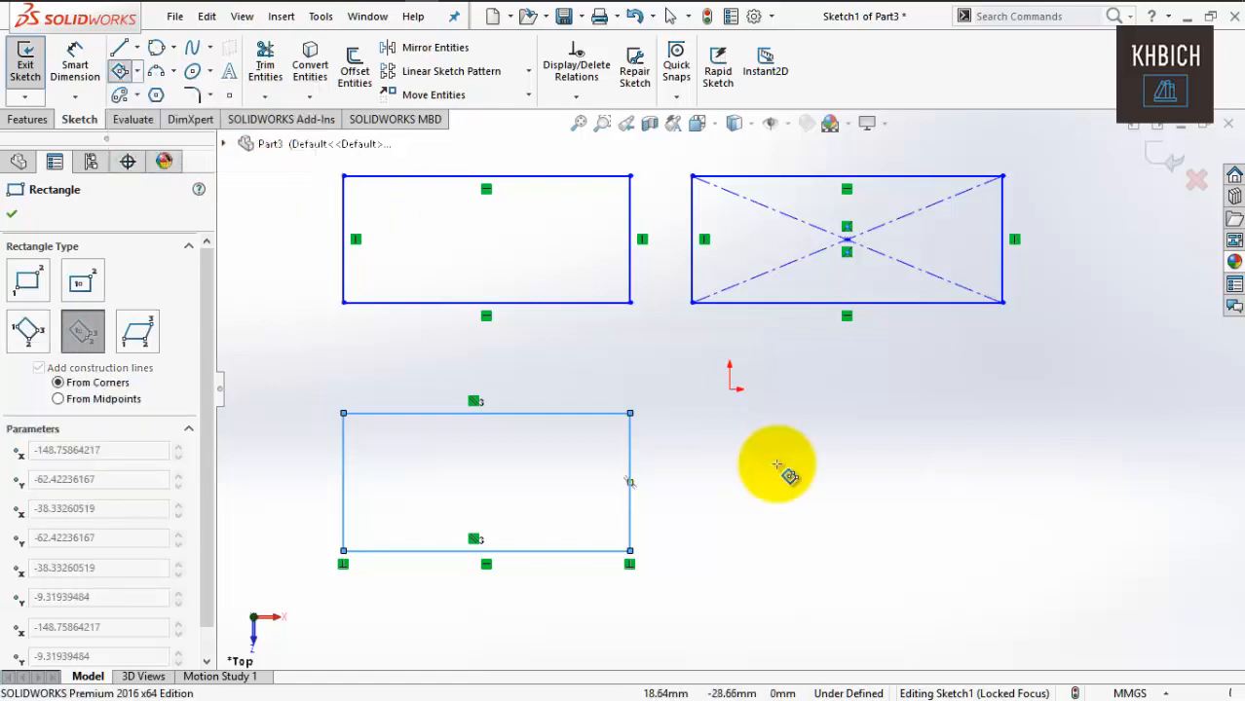
click(866, 481)
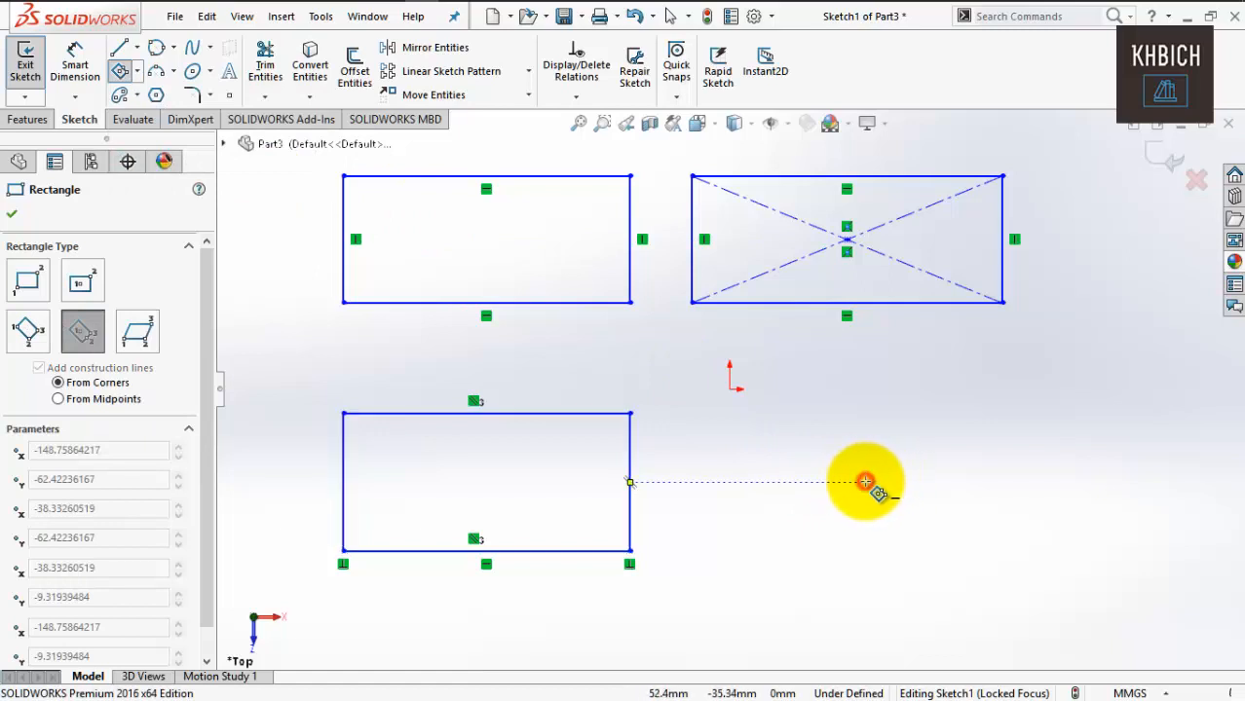
click(864, 414)
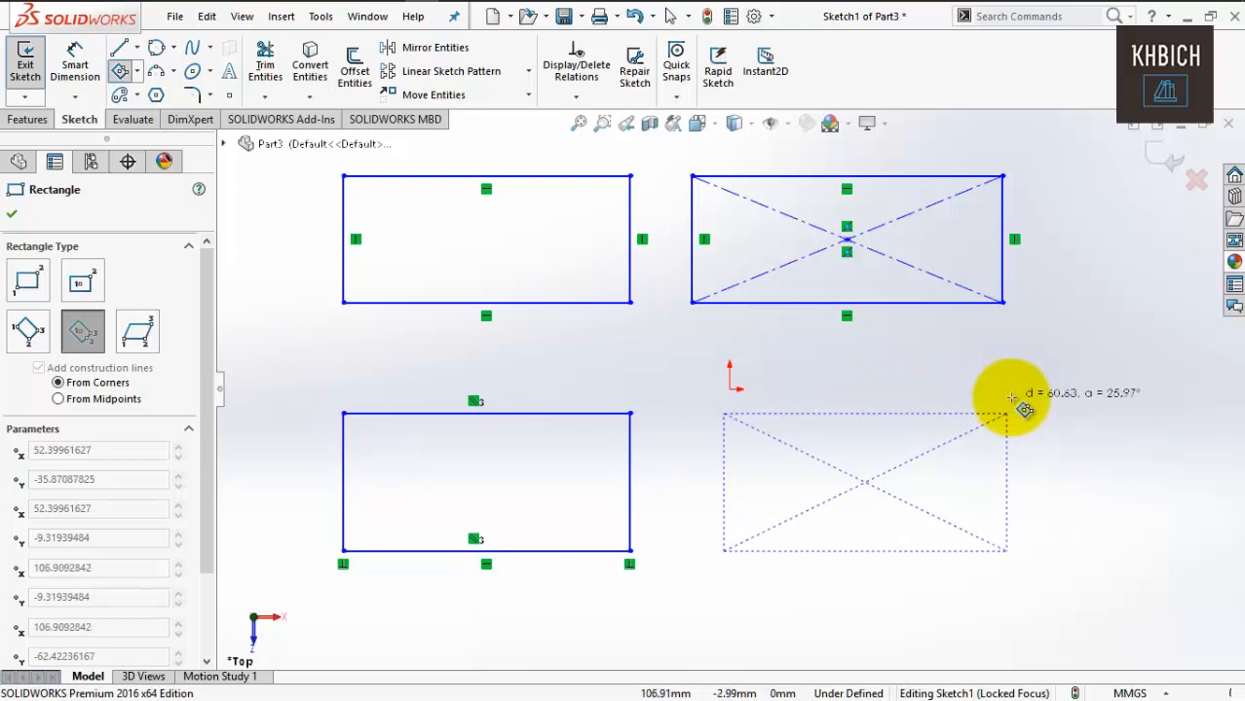
click(1023, 414)
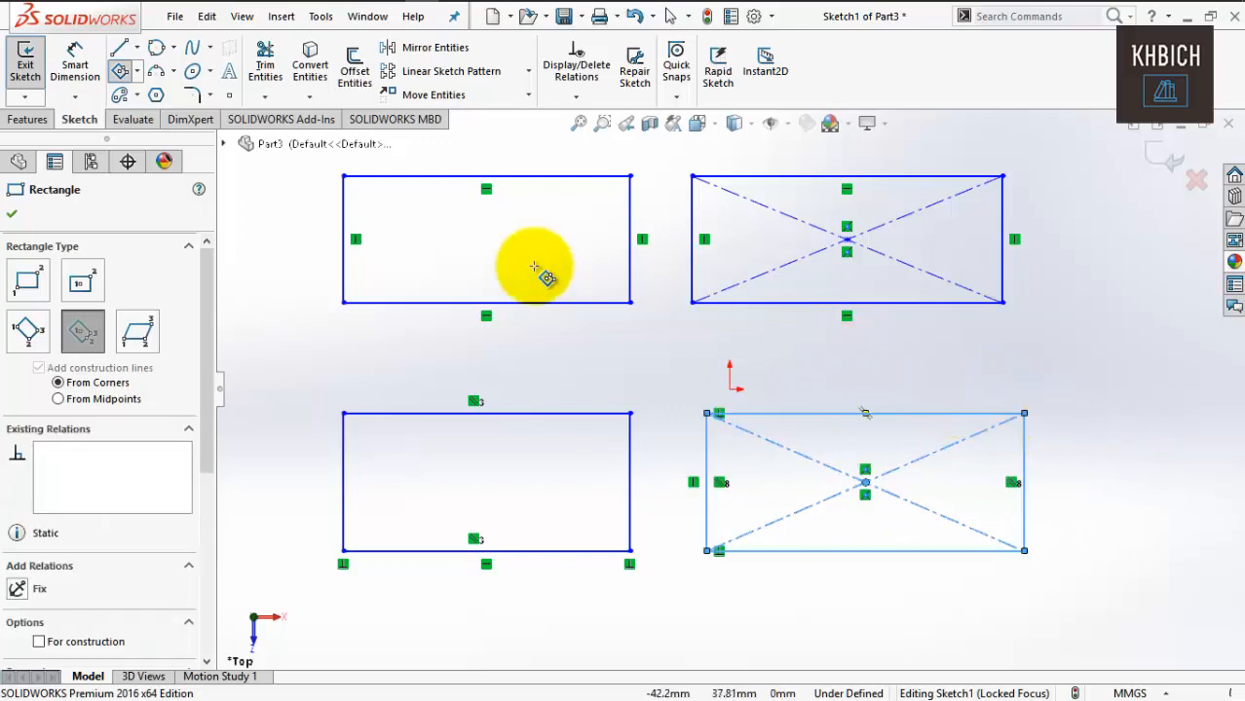
Draw a parallelogram with a base about 49 mm long to the right of the lower rectangles, and undo it.
click(137, 71)
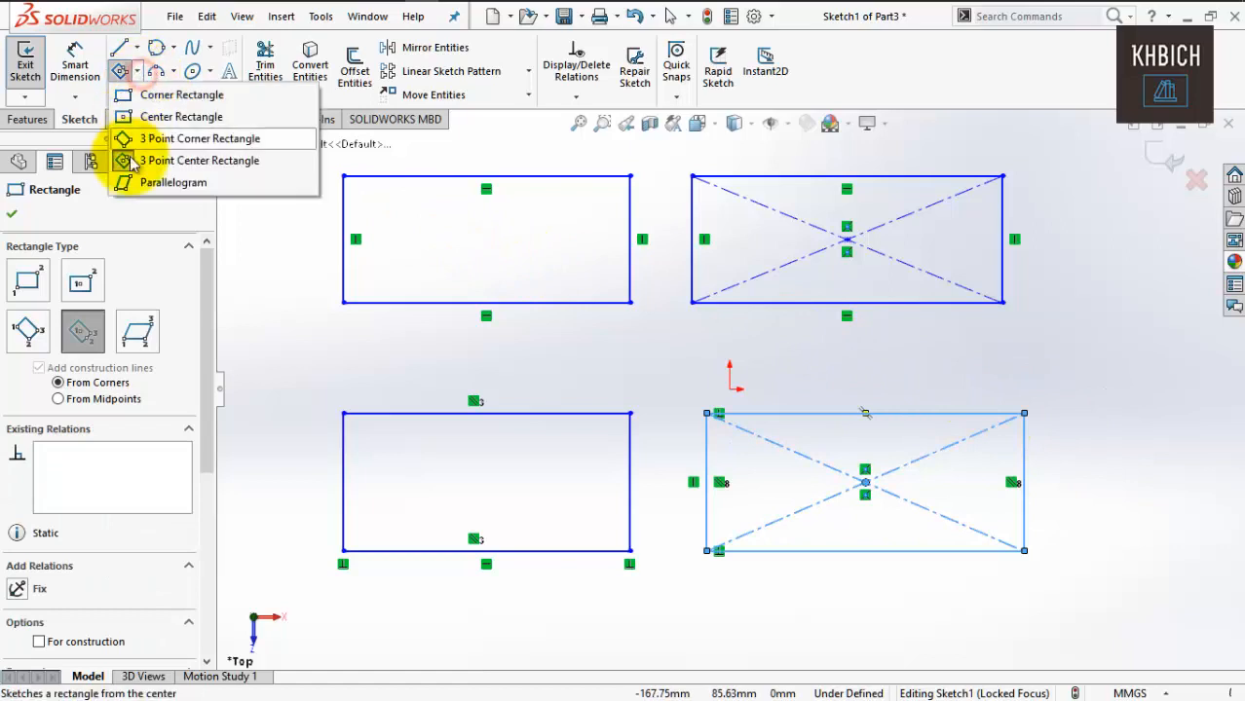
click(232, 186)
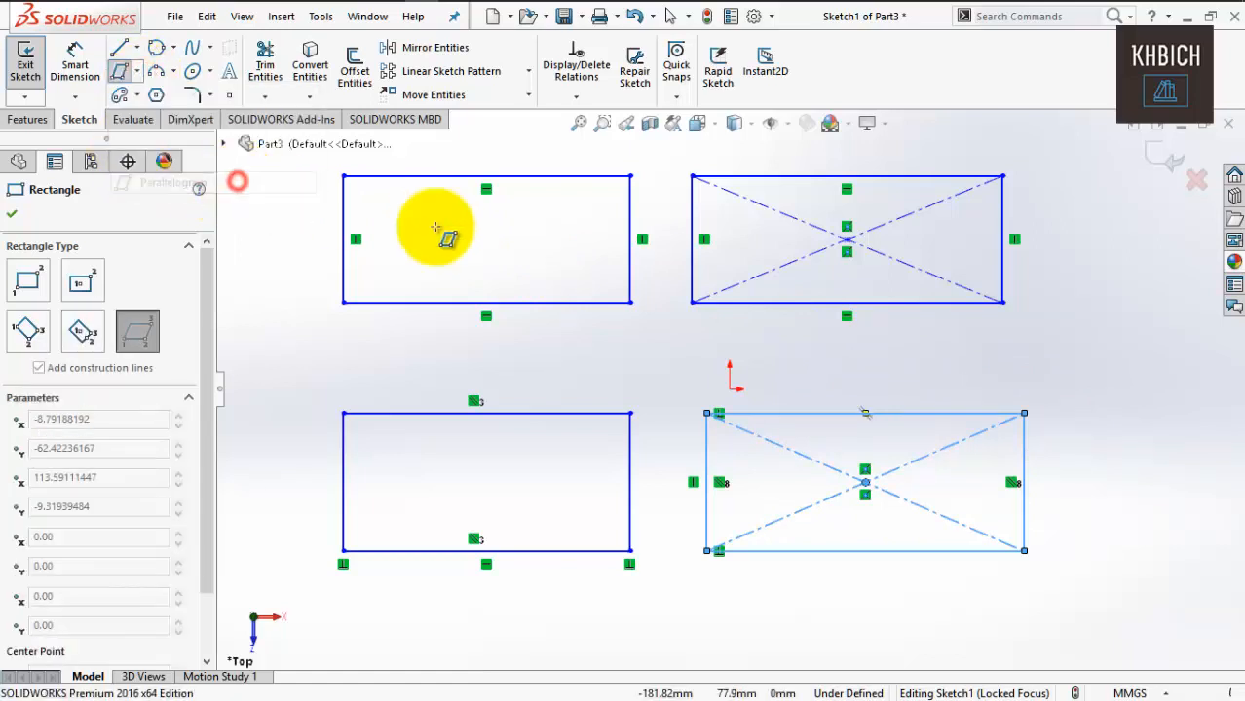
click(1083, 476)
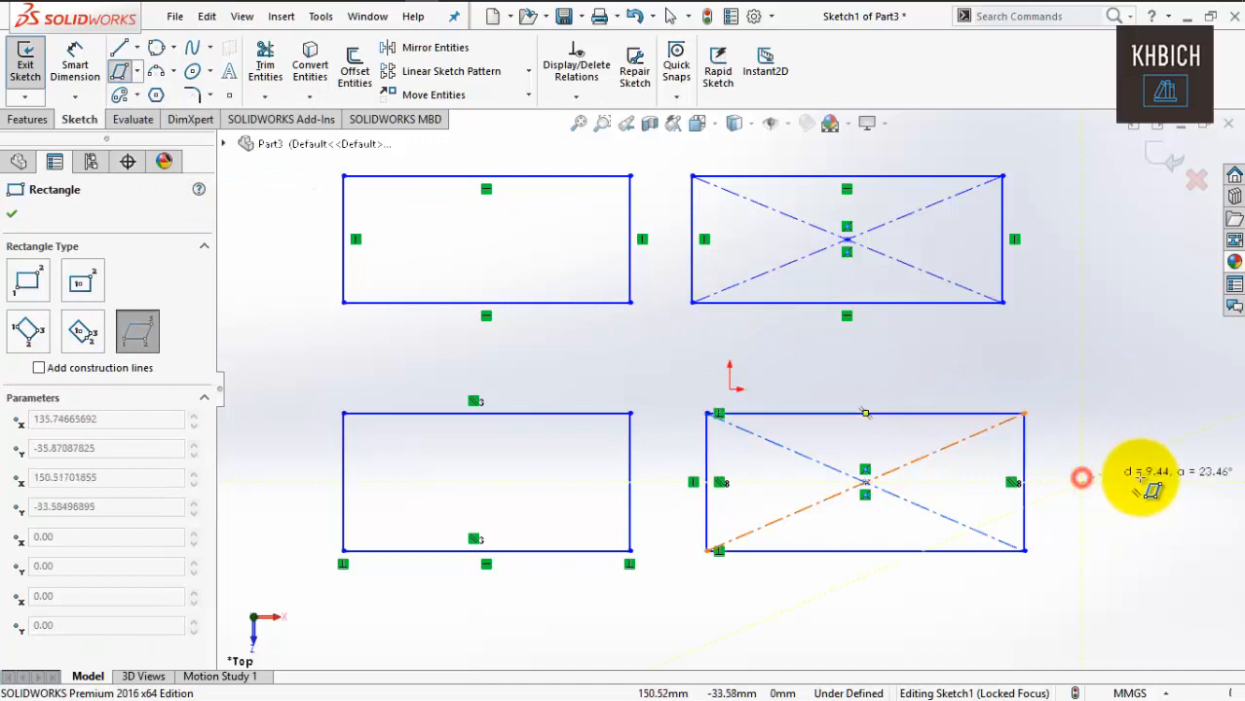
click(1208, 483)
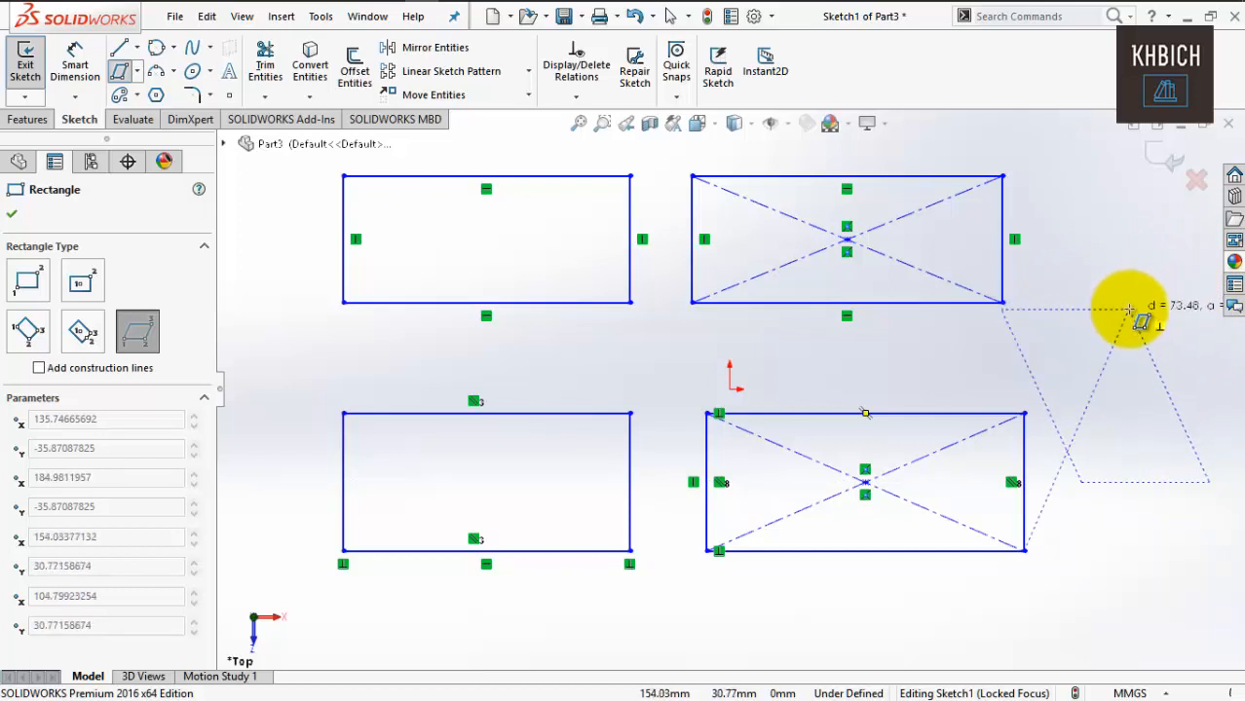
click(1129, 307)
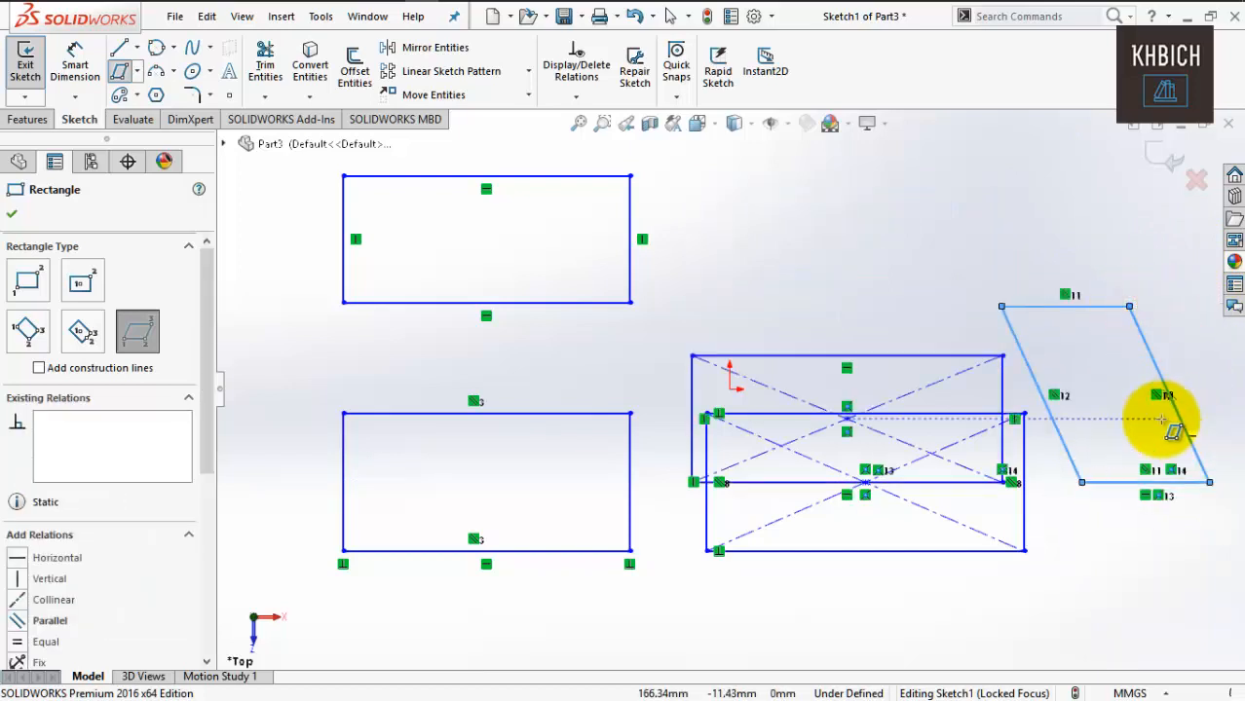
key(ctrl+z)
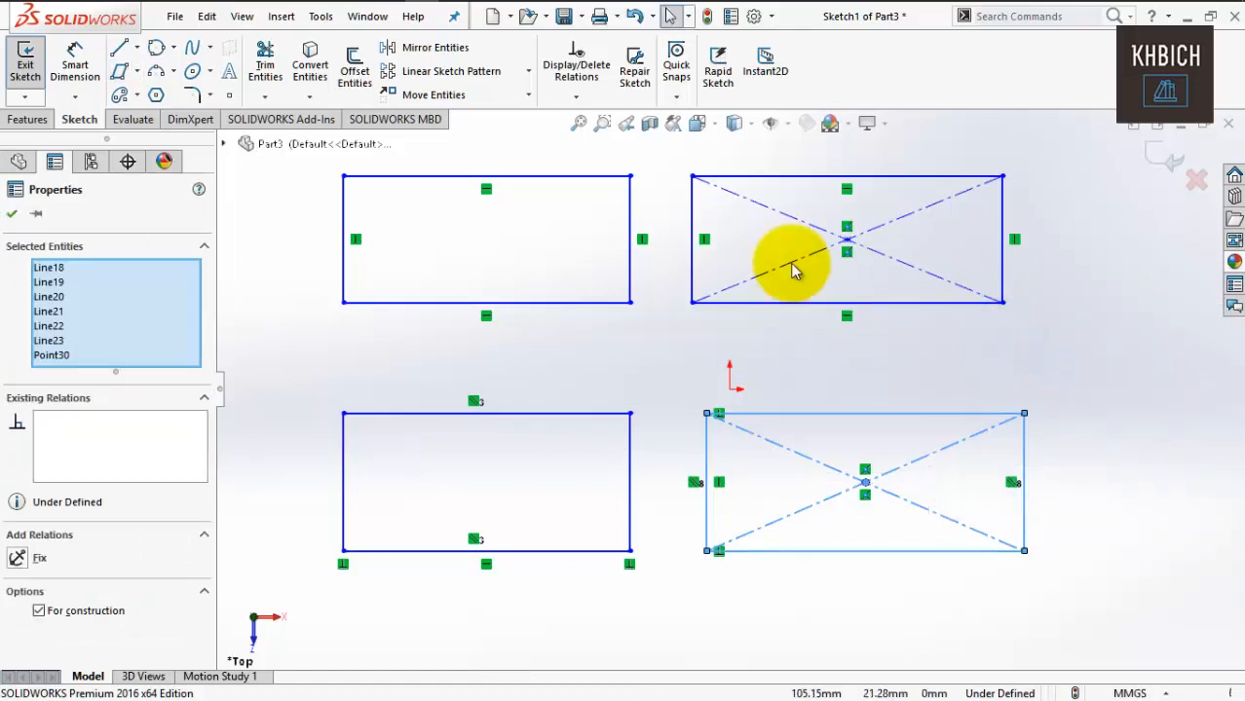
Draw a small left-leaning parallelogram with a horizontal base, right of the 3 point center rectangle, and leave the tool.
click(119, 70)
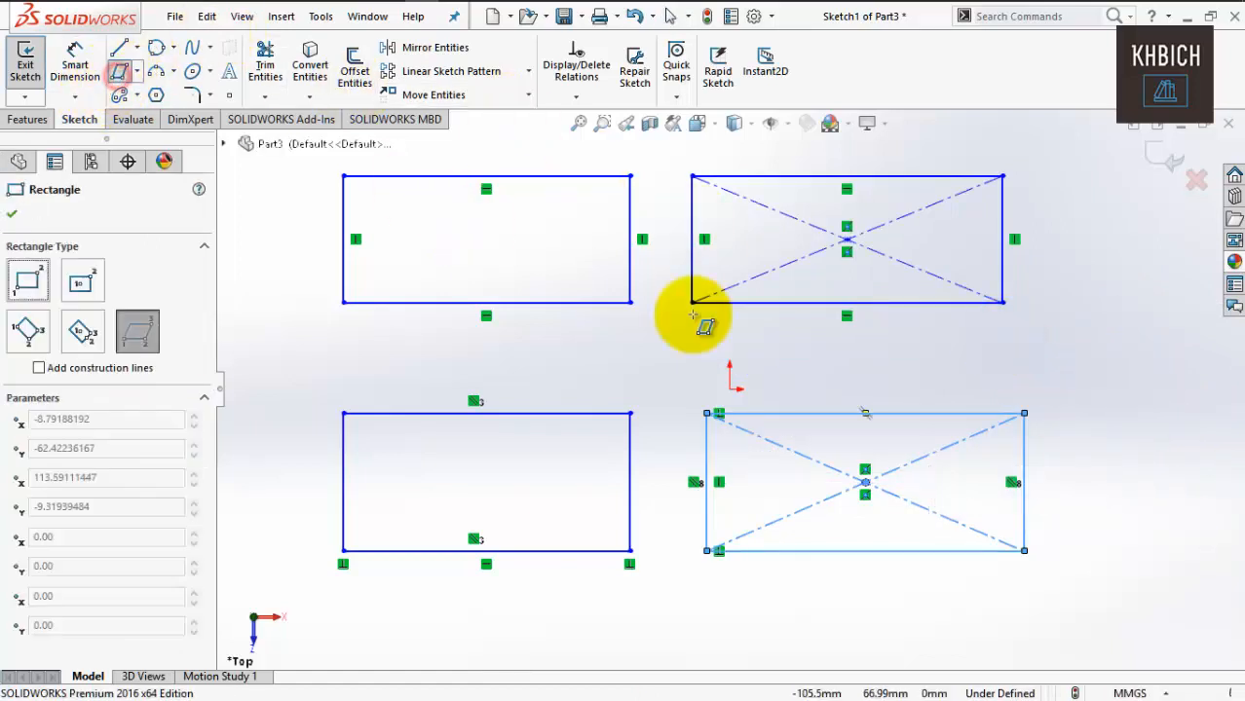
click(1118, 471)
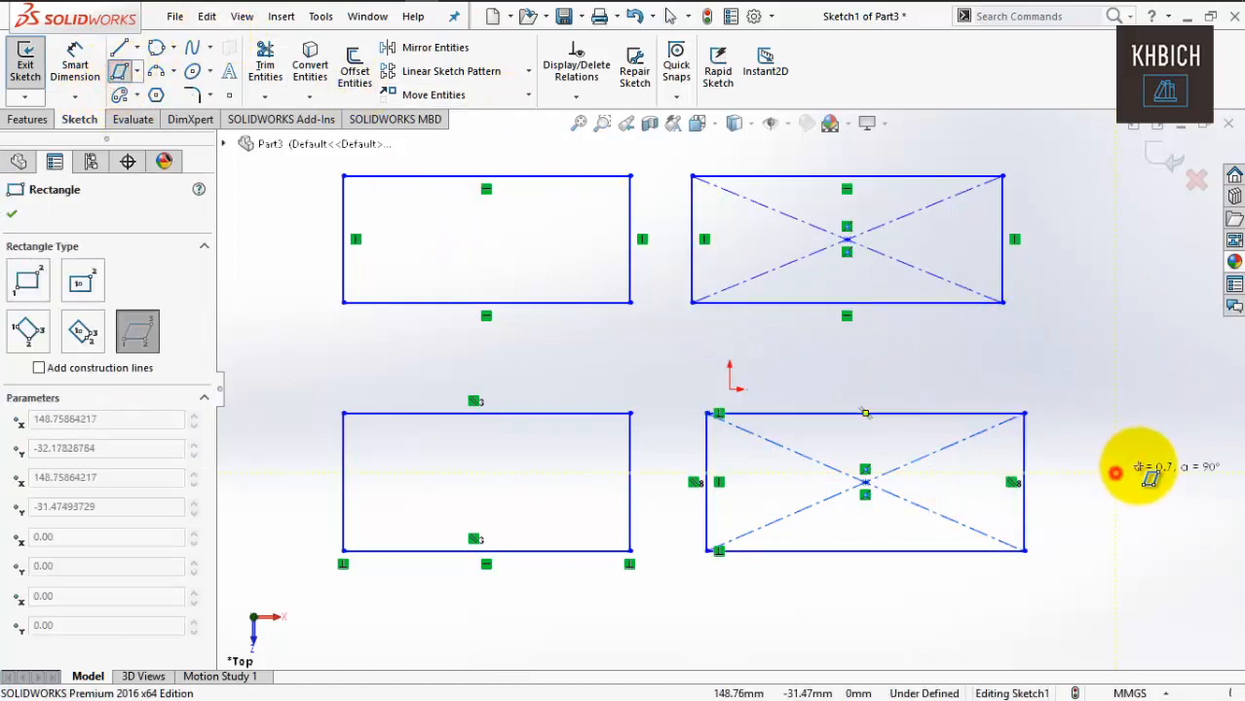
click(1202, 475)
click(1135, 358)
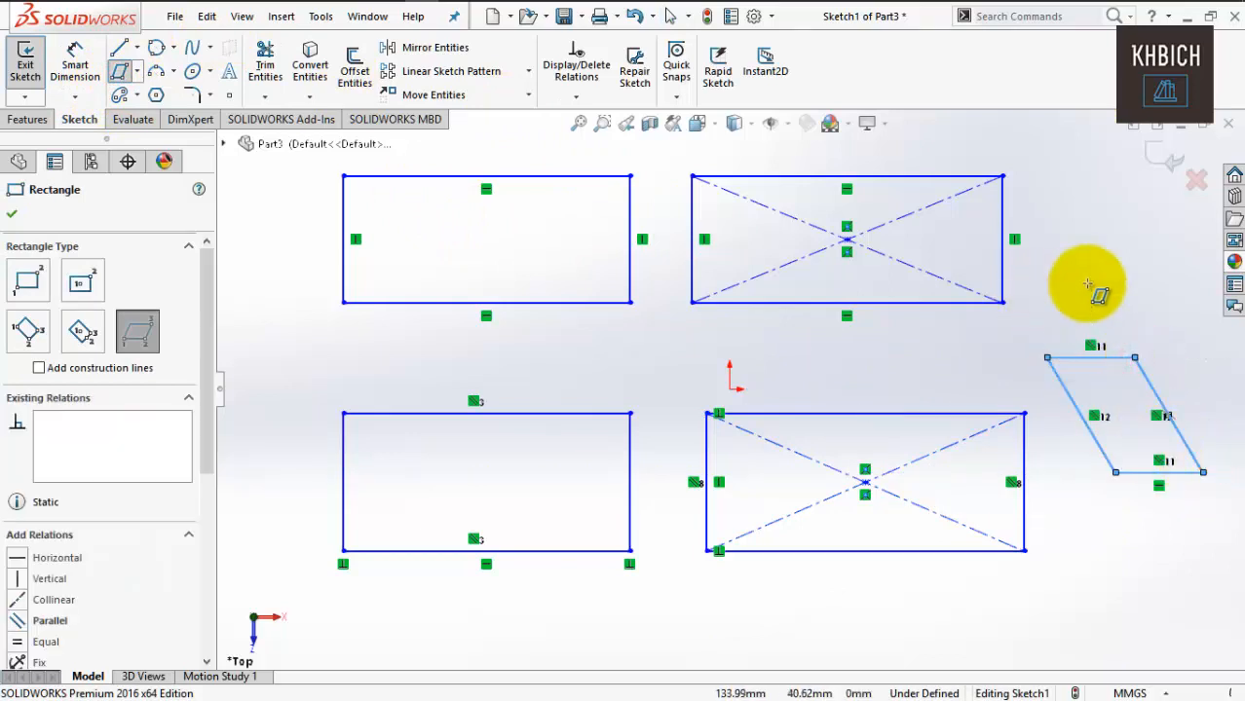
key(Escape)
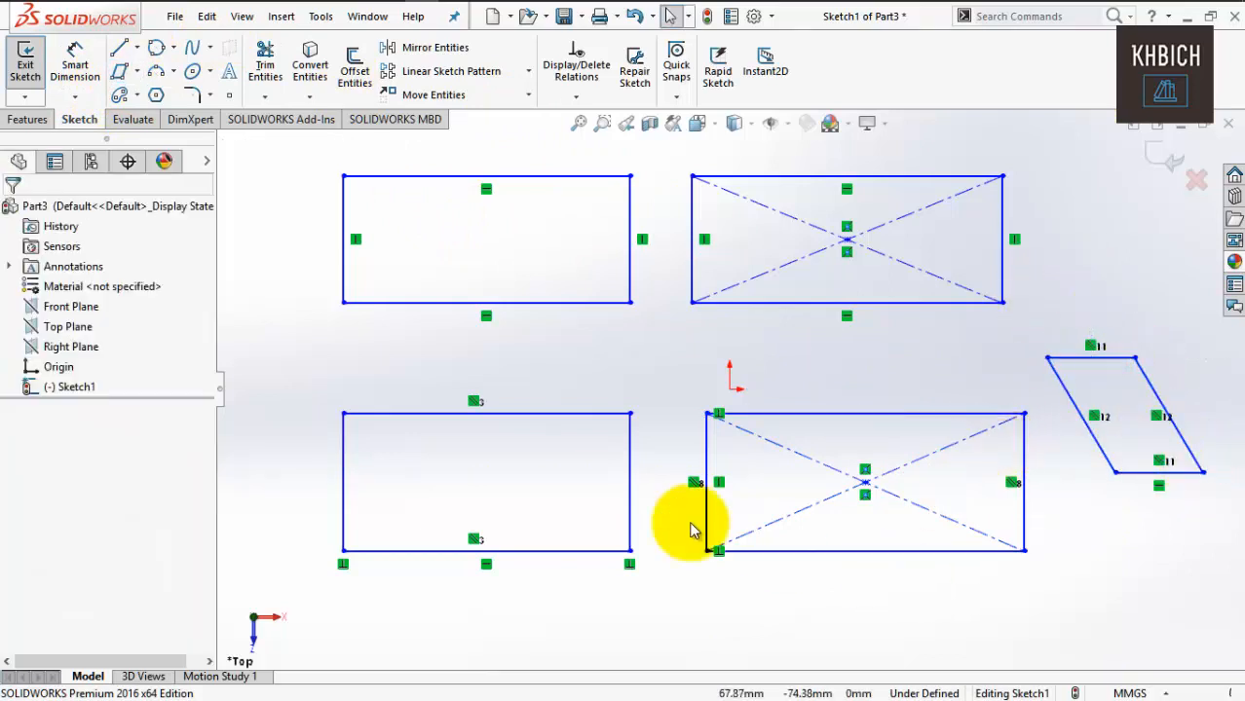
Delete all four rectangles and the parallelogram from the sketch.
mouse_move(302, 159)
mouse_down()
mouse_move(945, 495)
mouse_move(1216, 586)
mouse_up()
key(Delete)
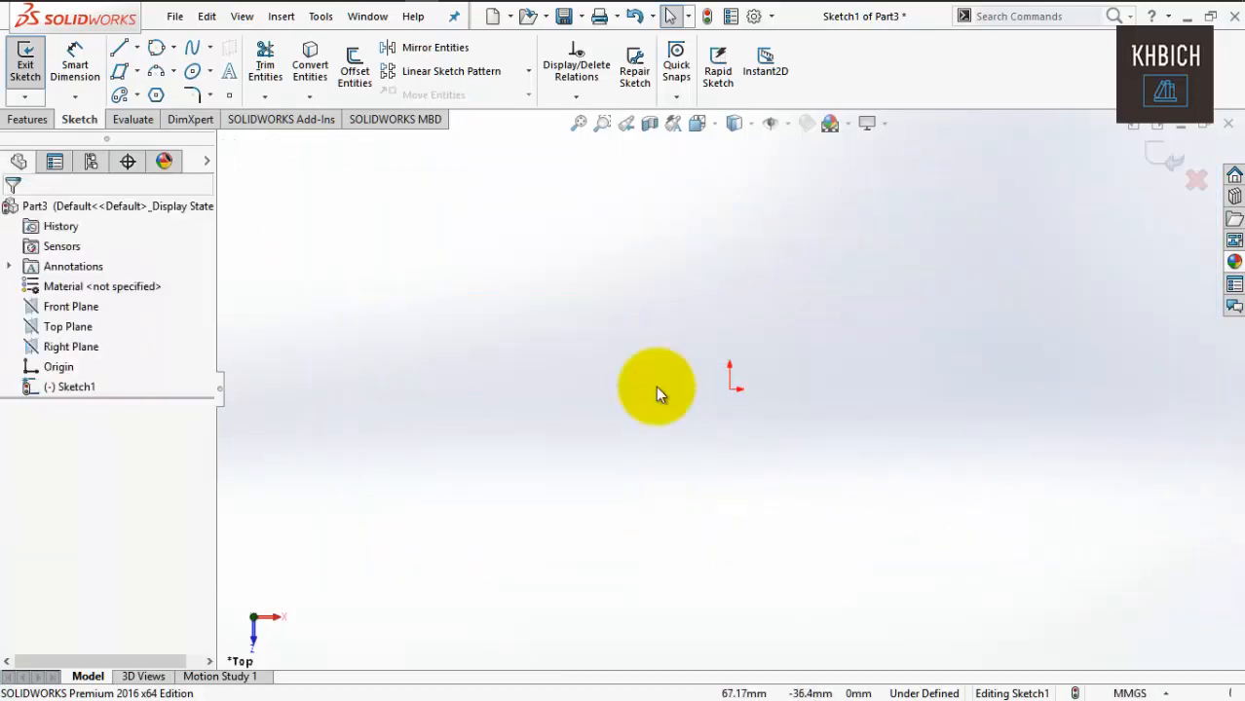
Draw a downward-bulging centerpoint arc of about 32 mm radius and 146° sweep, centred left of and level with the origin.
click(174, 73)
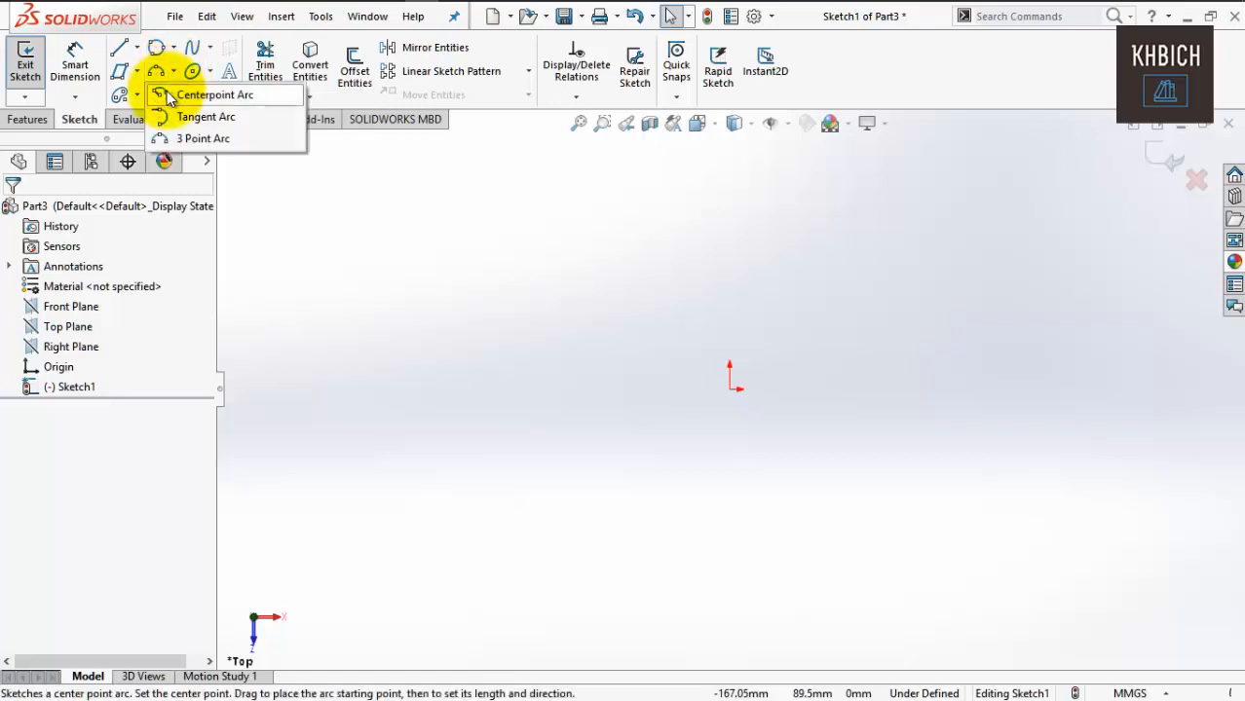
click(220, 101)
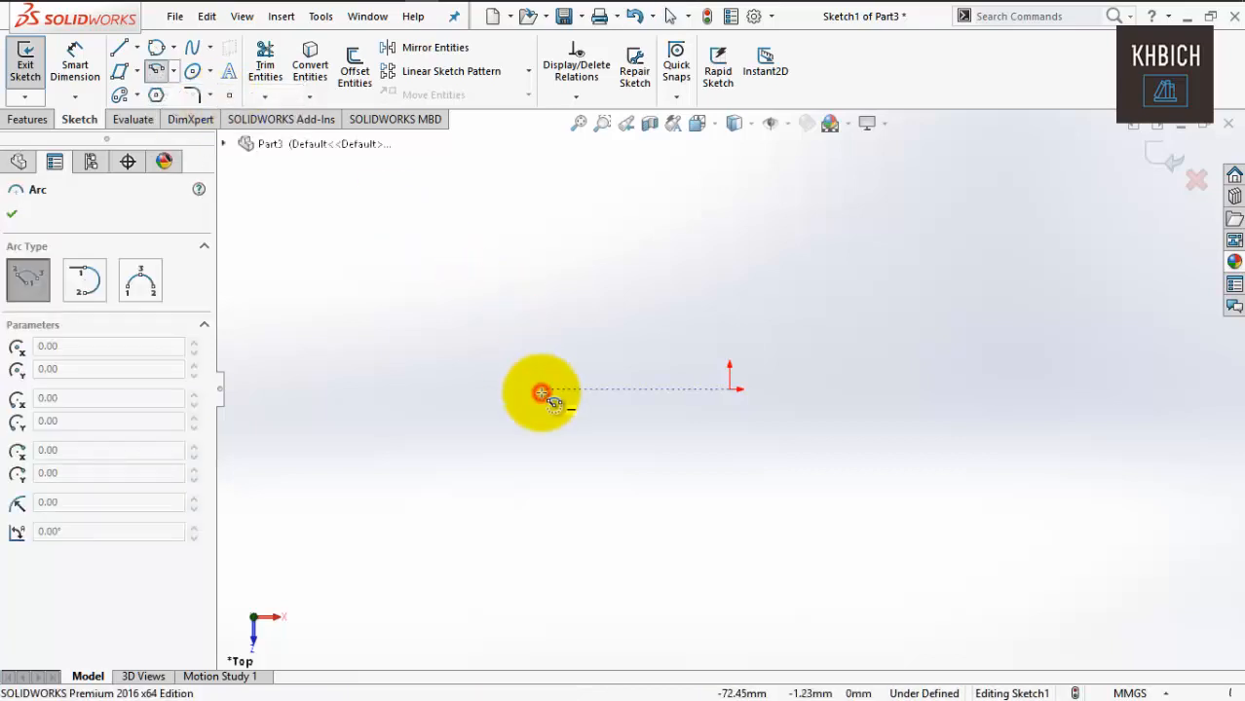
click(543, 390)
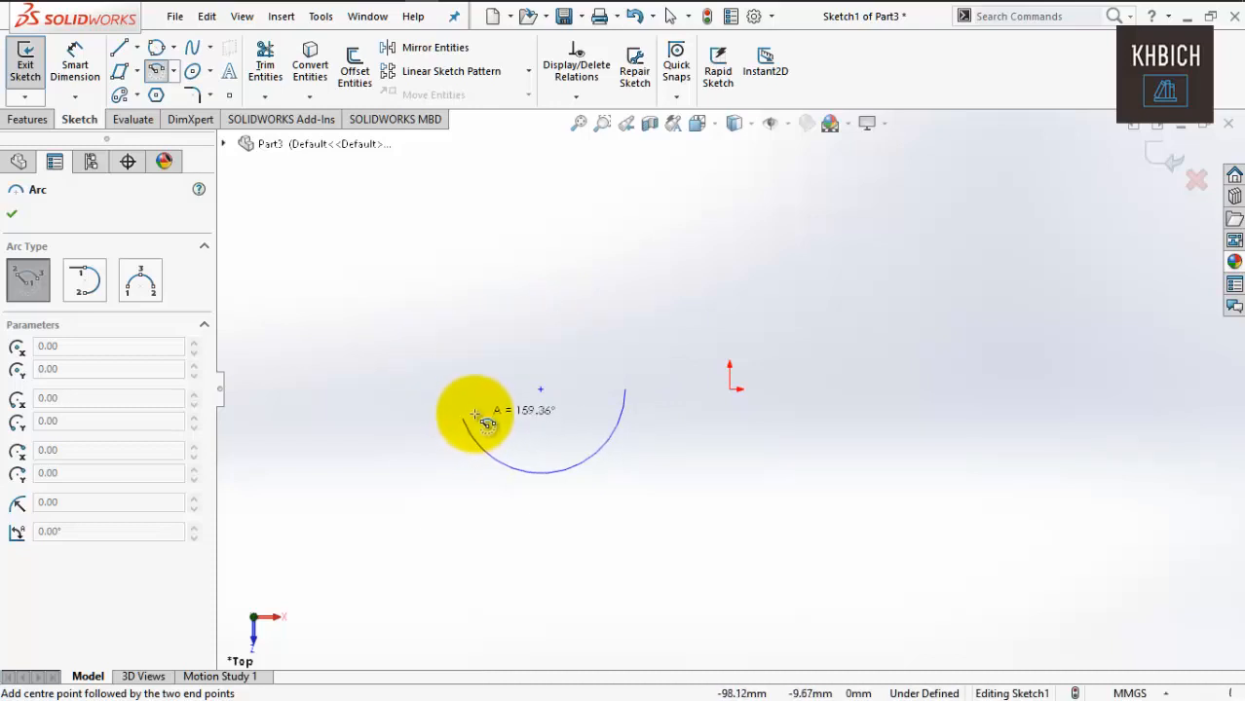
click(472, 437)
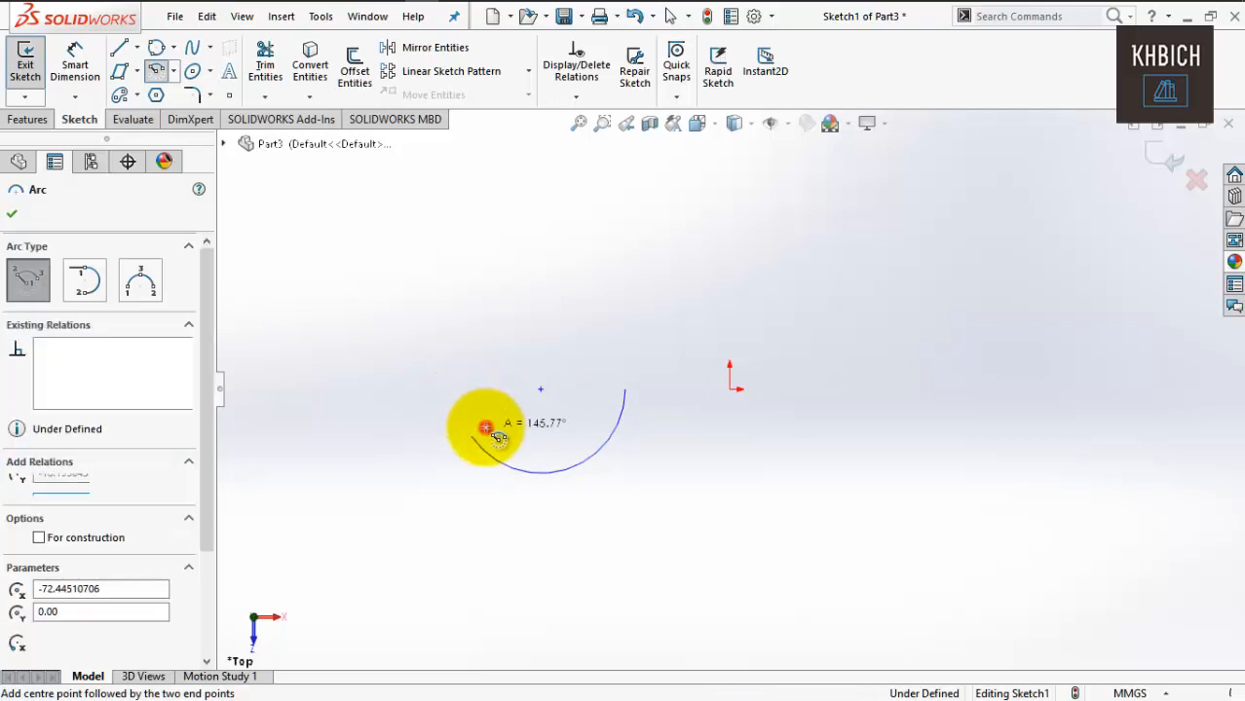
Draw an upward-bulging 3 point arc of about 31 mm radius to the right of the origin.
click(173, 71)
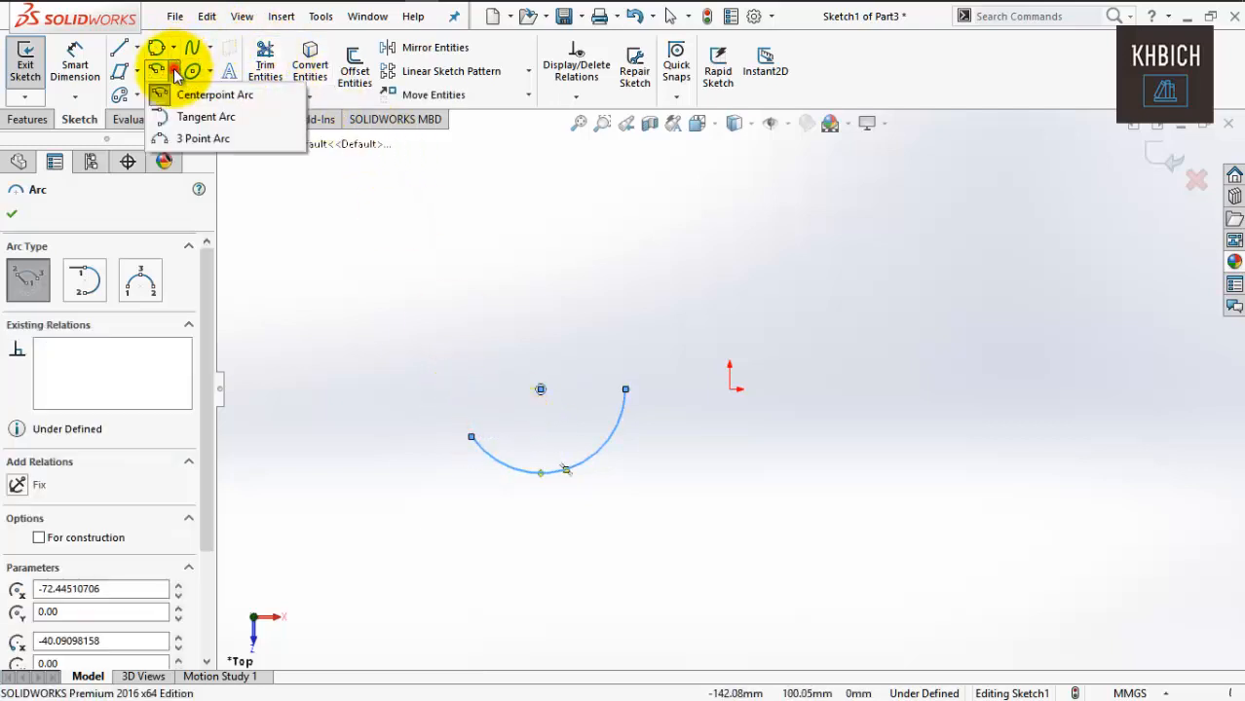
click(210, 139)
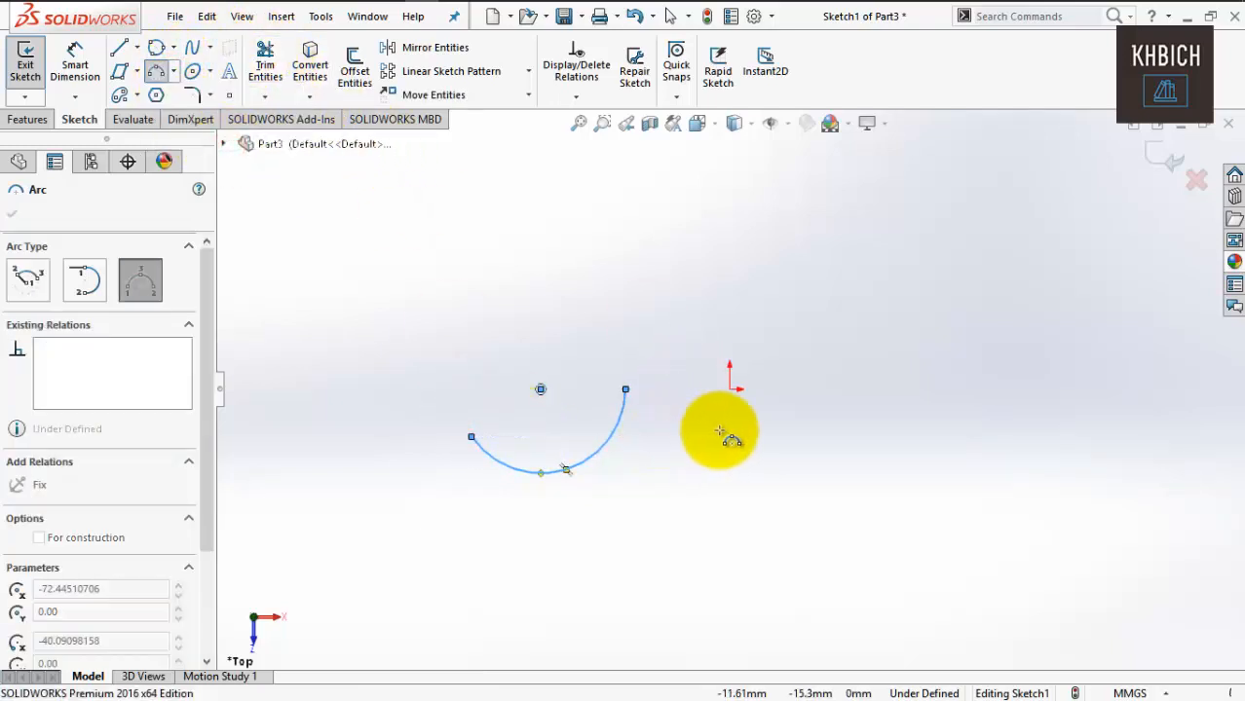
click(759, 433)
click(894, 417)
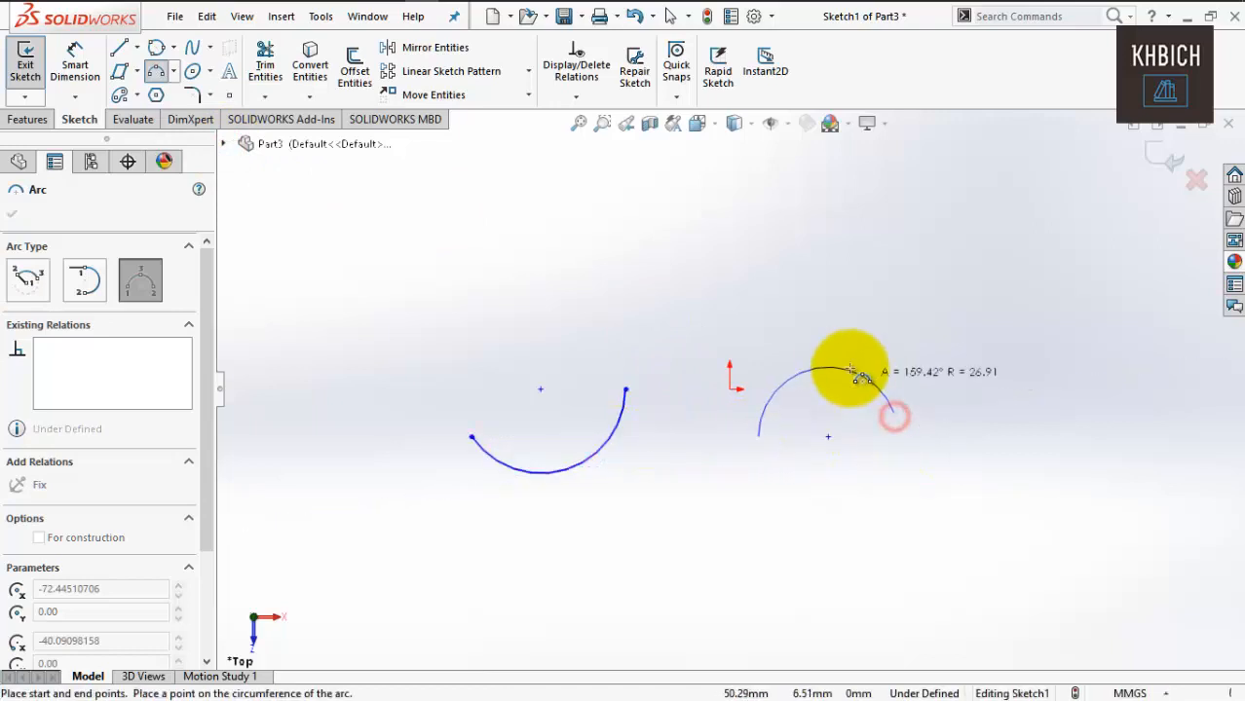
click(852, 387)
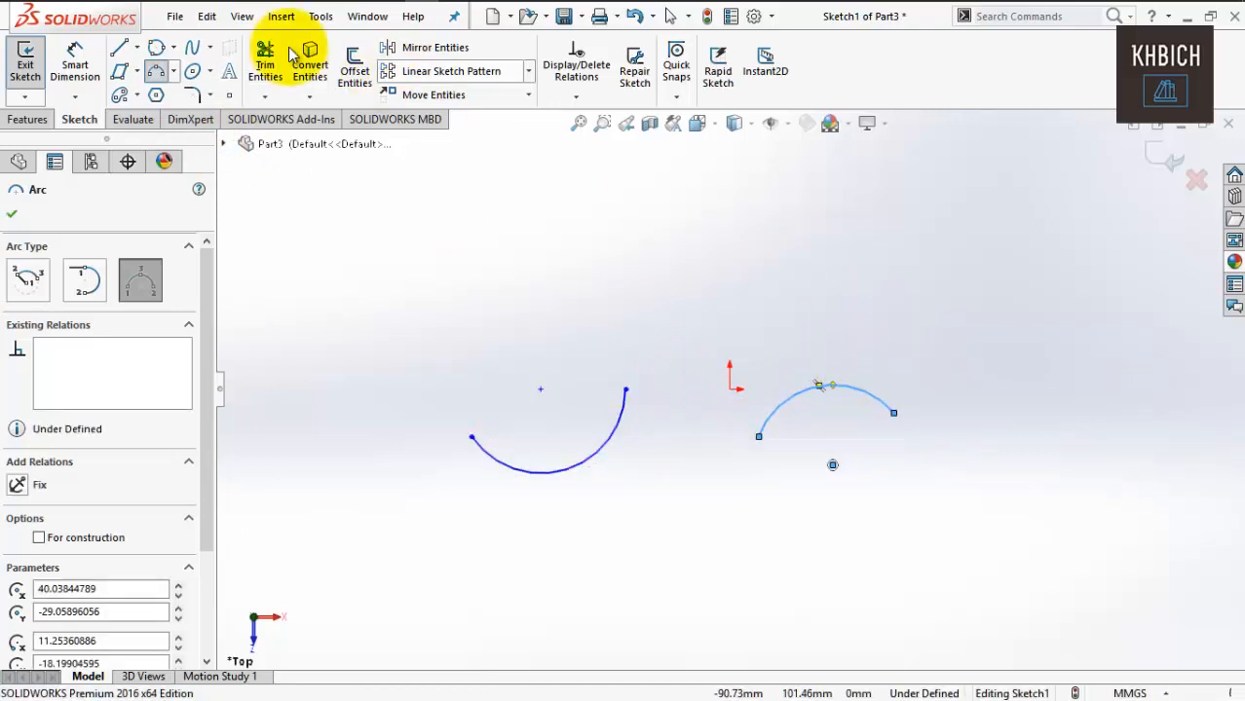
Draw a tangent arc from the right end of the centerpoint arc to the left end of the 3 point arc.
click(173, 72)
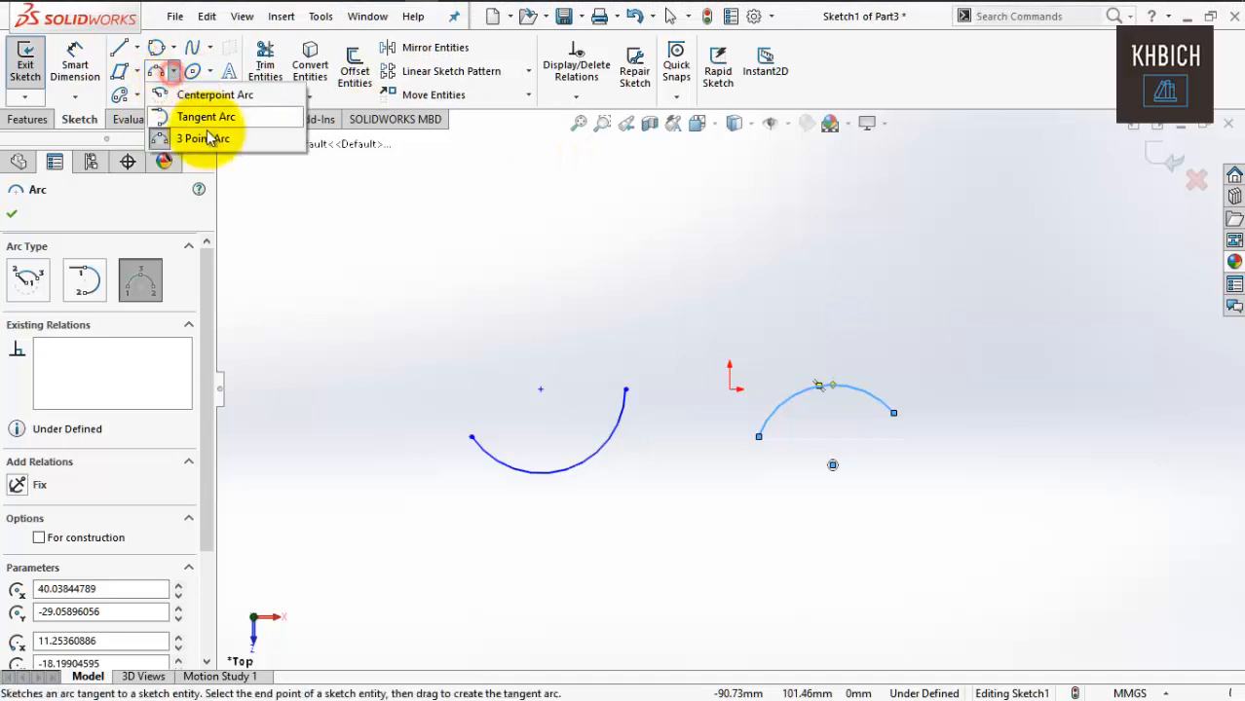
click(224, 117)
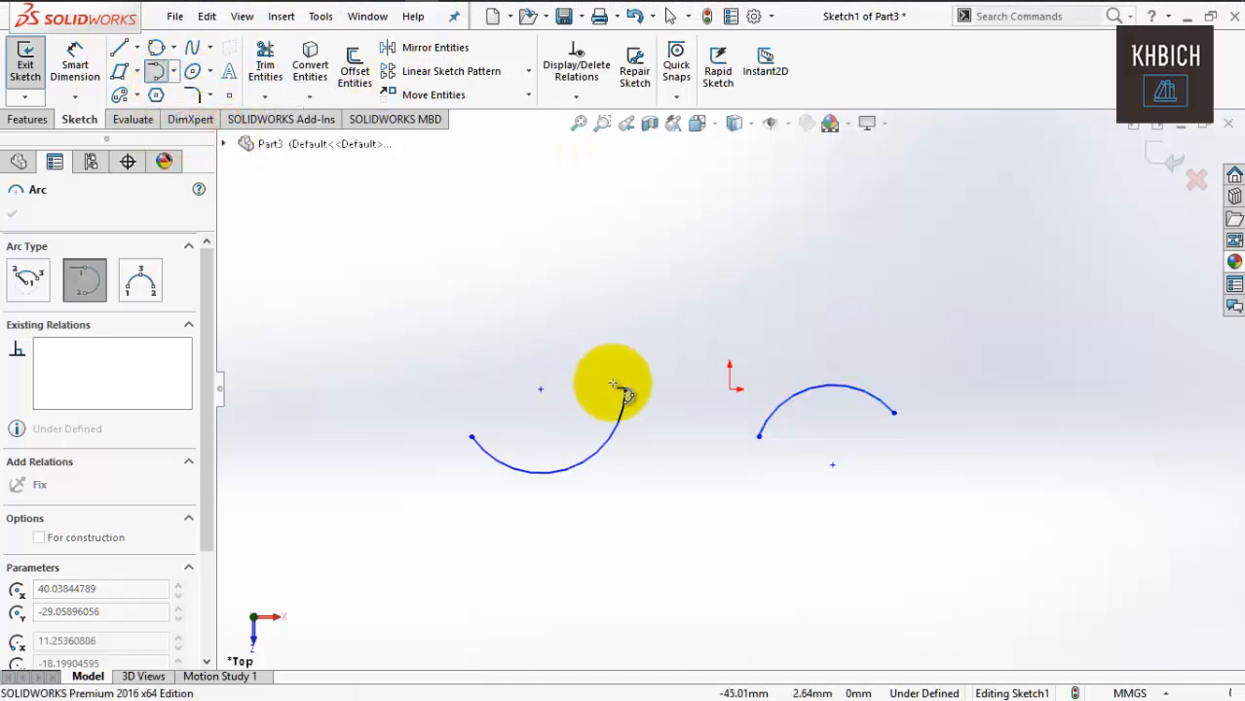
drag(626, 389, 758, 435)
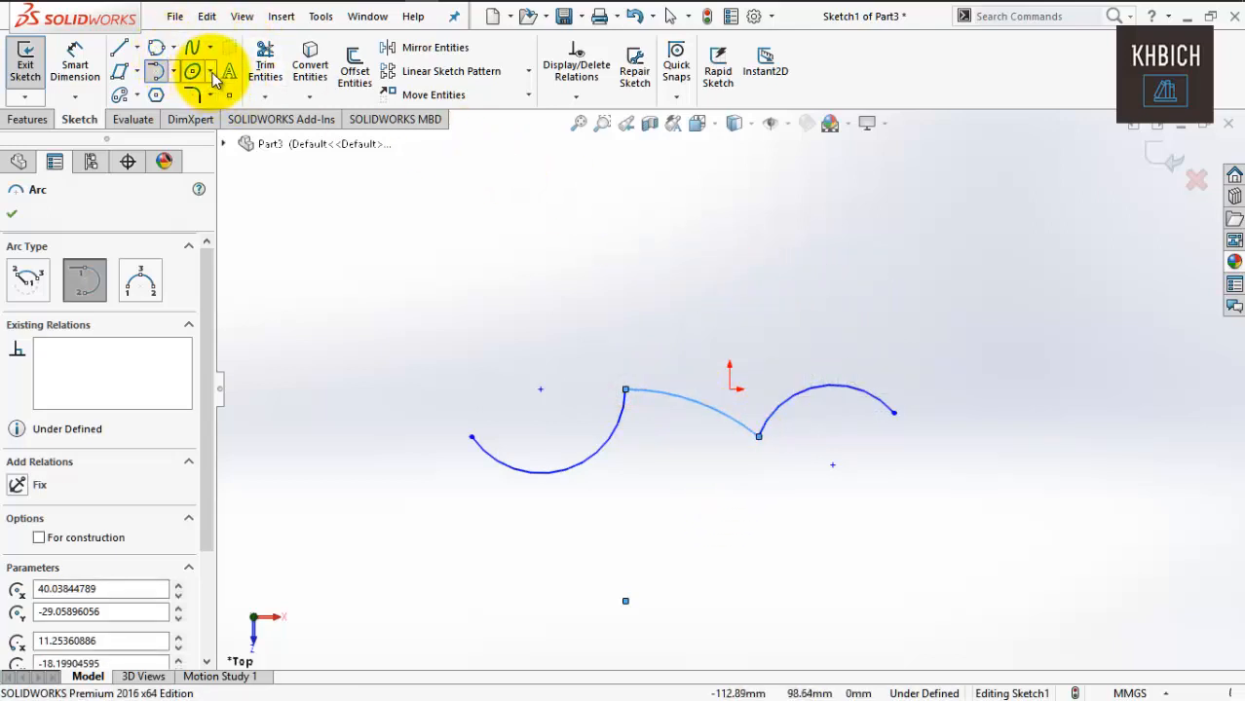
Leave the arc command and delete the three connected arcs from the sketch.
click(354, 268)
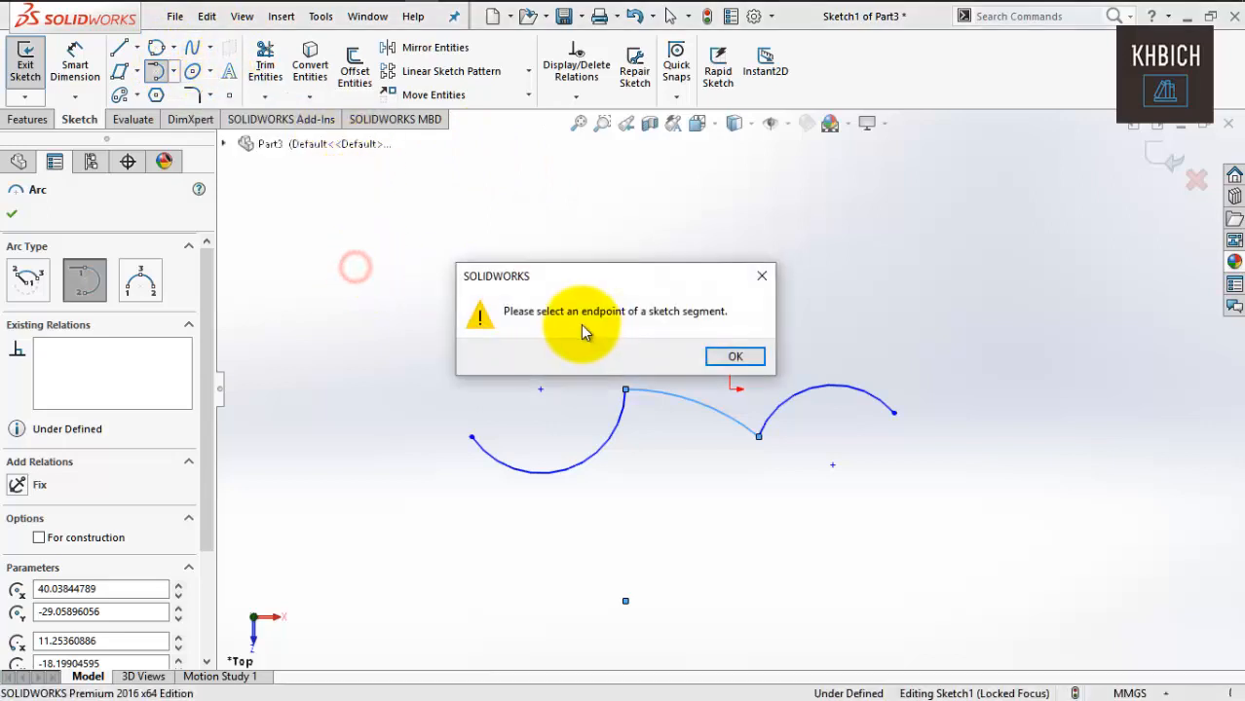
key(Return)
key(Escape)
drag(368, 222, 989, 565)
key(Delete)
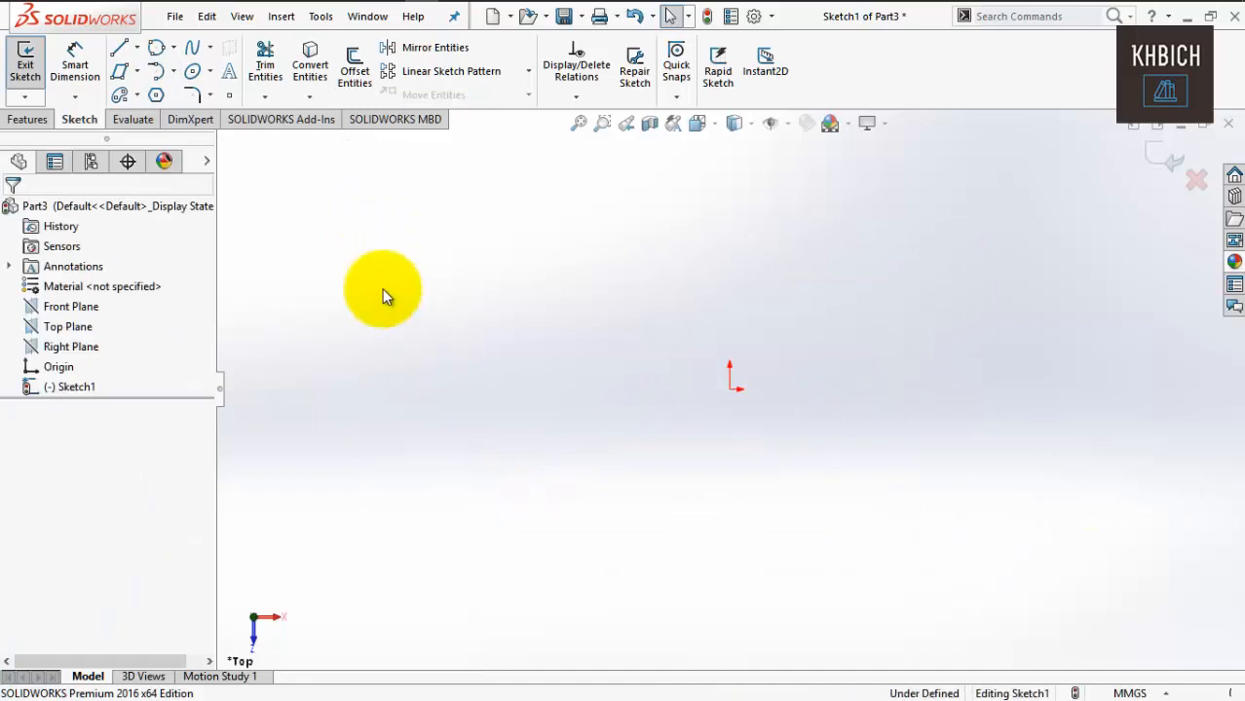
Draw a horizontal ellipse with radii of about 30 mm and 18 mm, centred above and left of the origin.
click(210, 74)
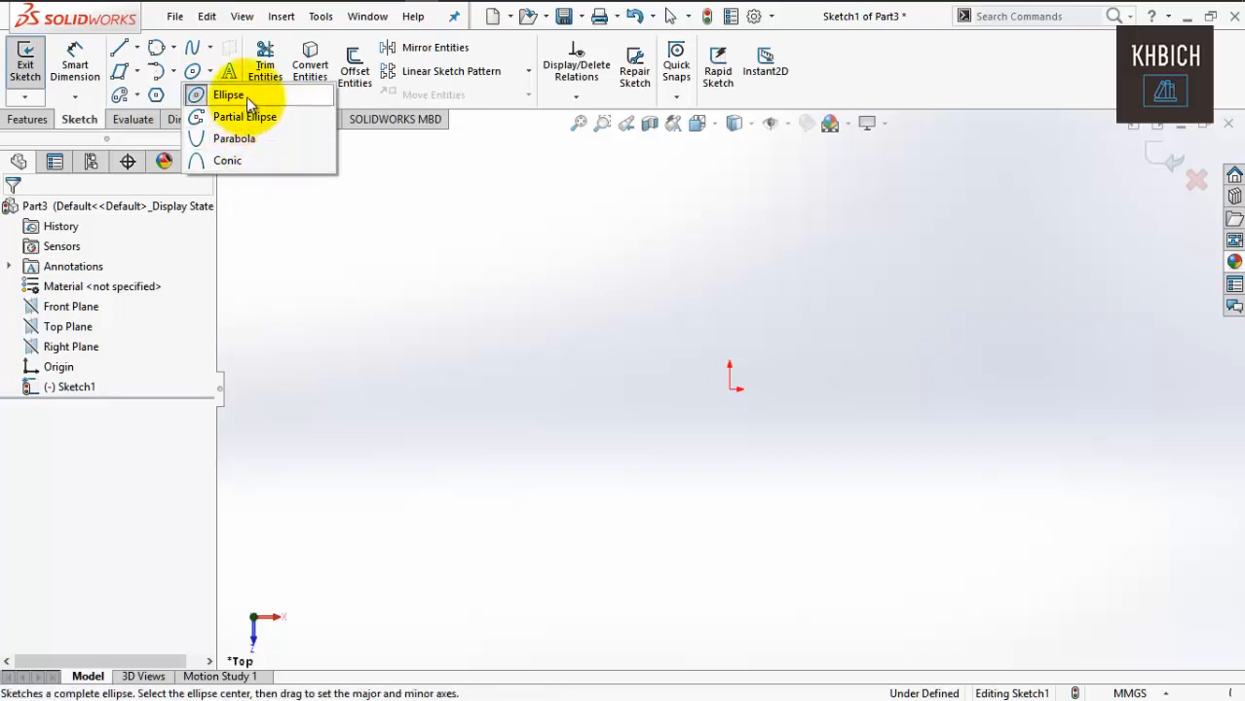
click(567, 343)
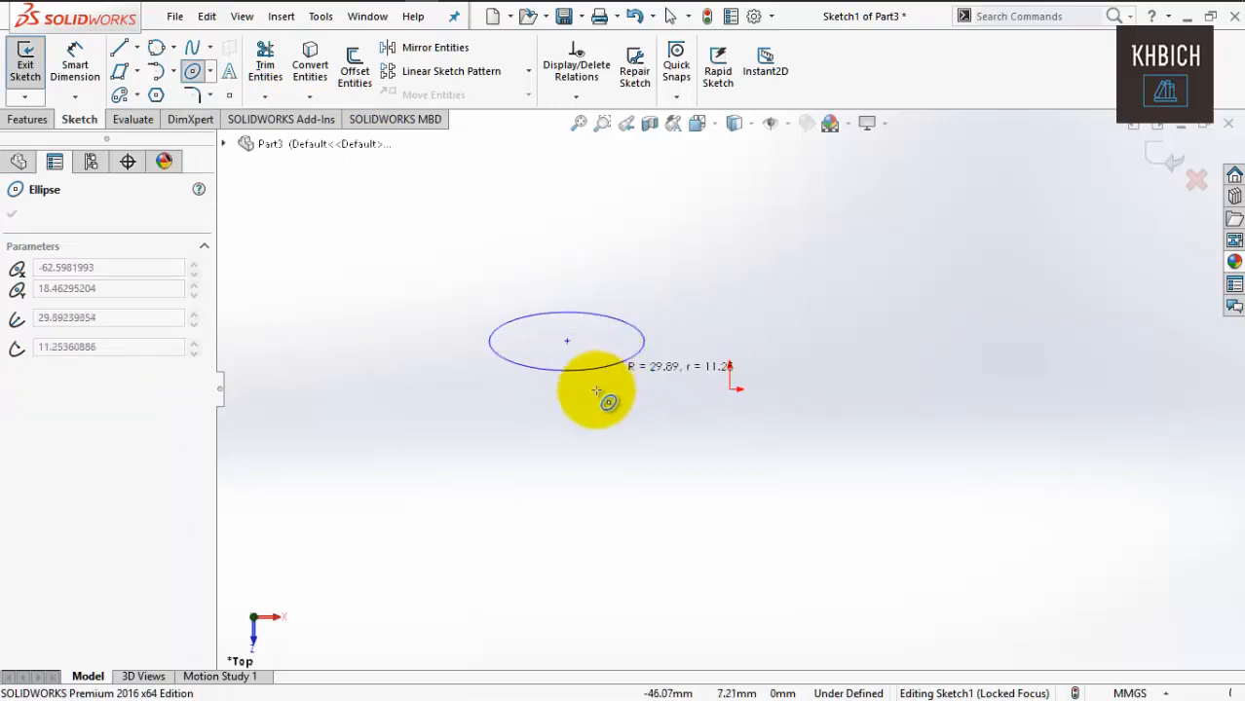
click(622, 386)
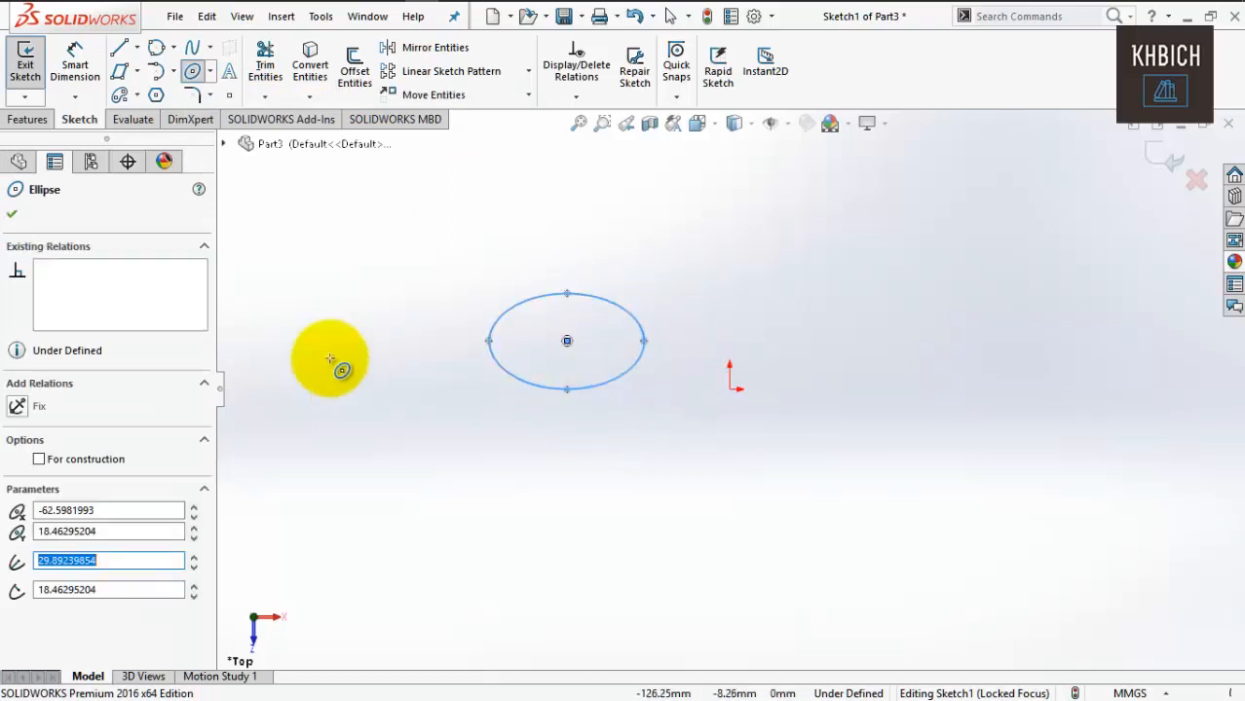
Draw a partial ellipse with radii of about 26 mm and 18 mm, open at its upper left, level with the full ellipse and right of the origin.
click(209, 78)
click(215, 117)
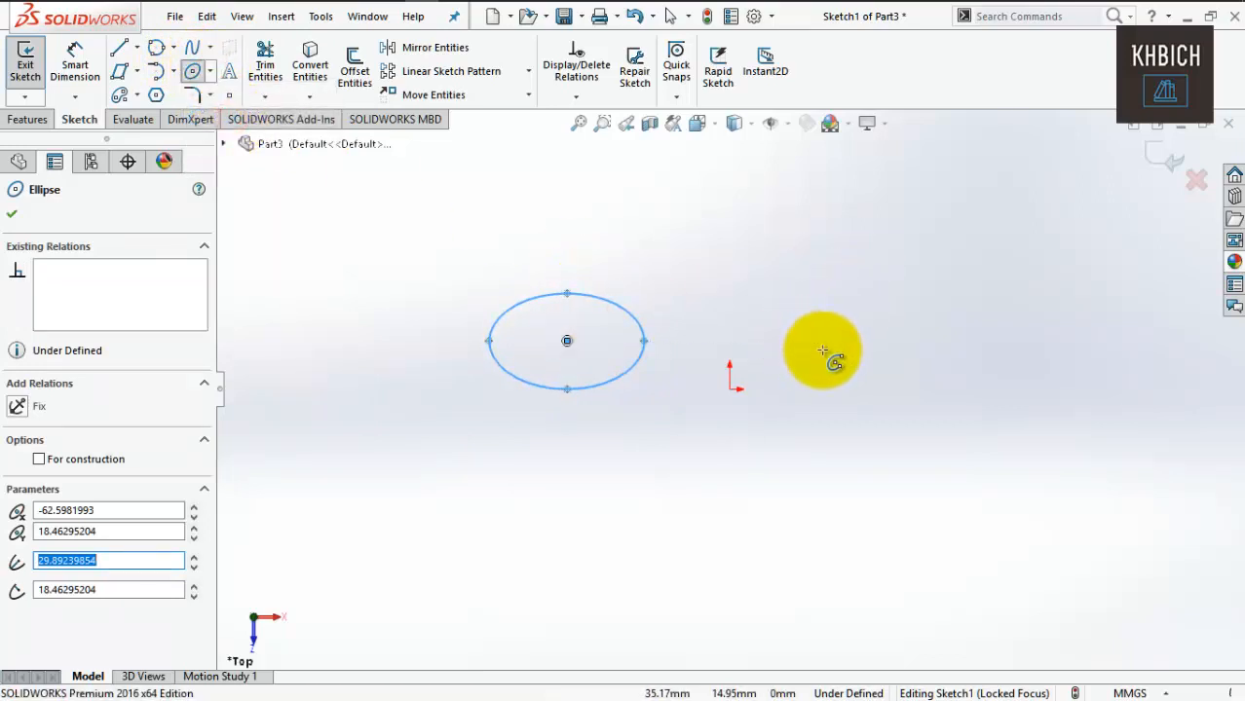
click(830, 340)
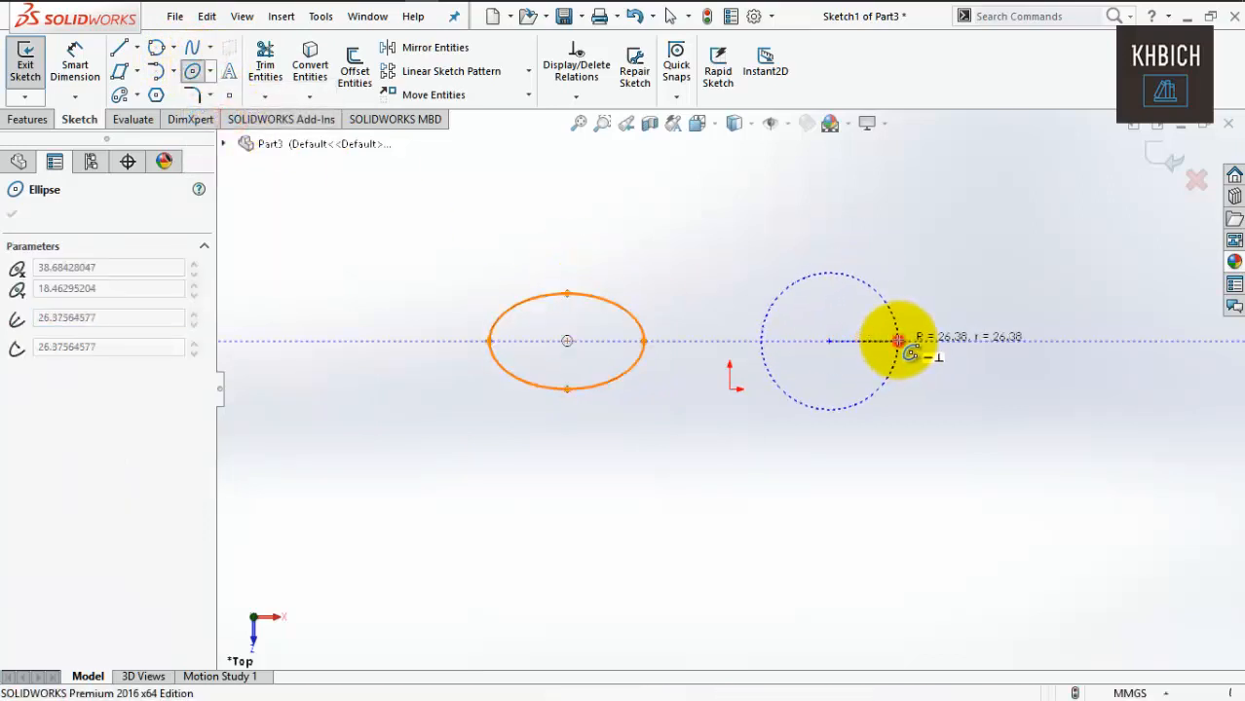
click(896, 340)
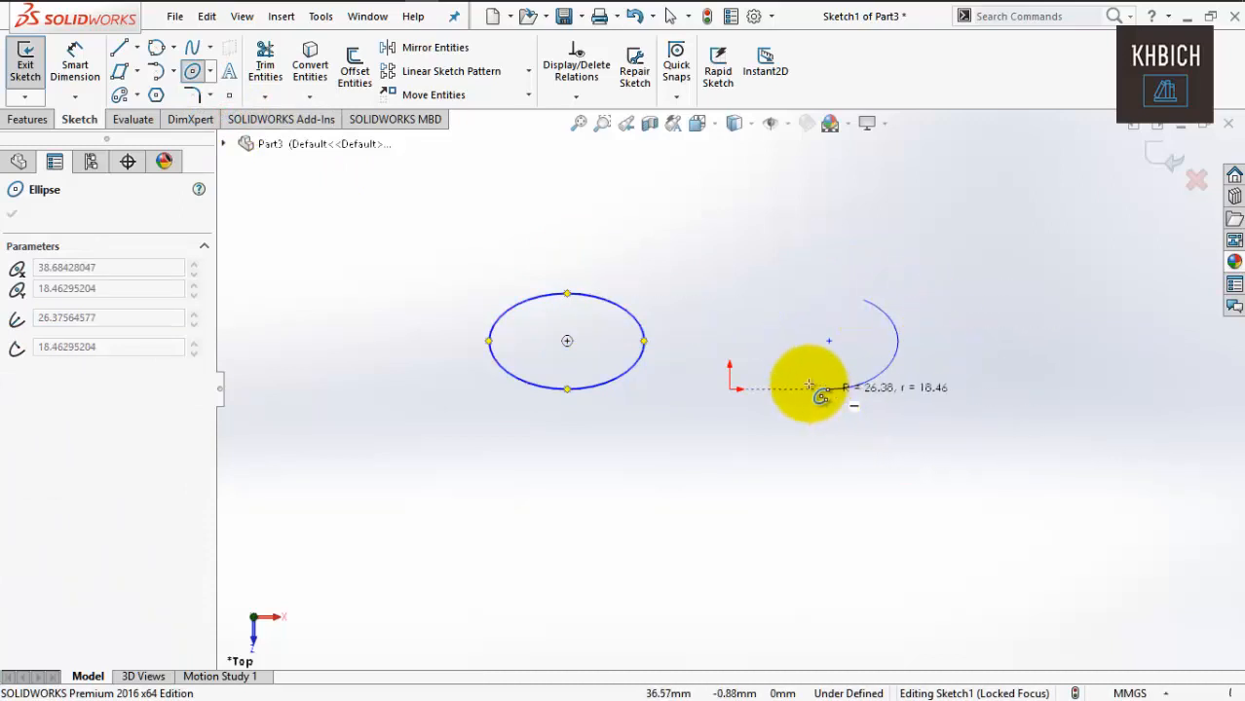
click(765, 341)
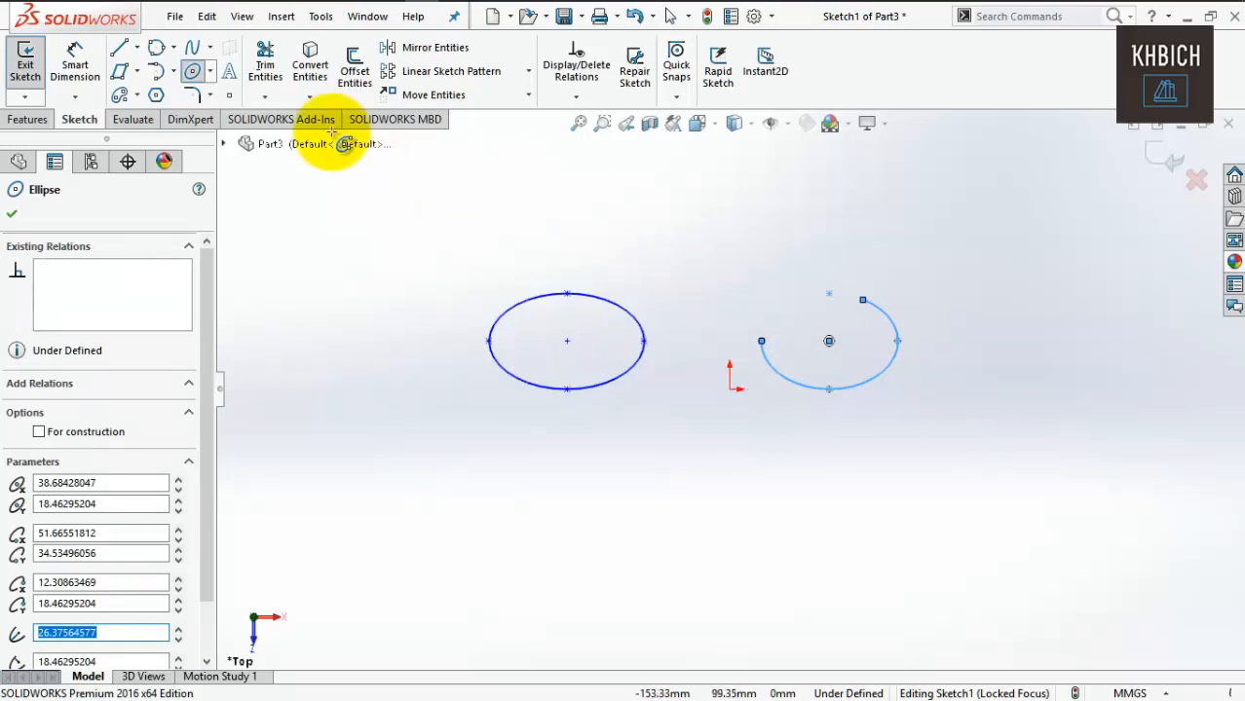
Draw a short leftward-opening parabola with a focal distance of about 30 mm, its focus directly below the ellipse's centre.
click(212, 72)
click(232, 137)
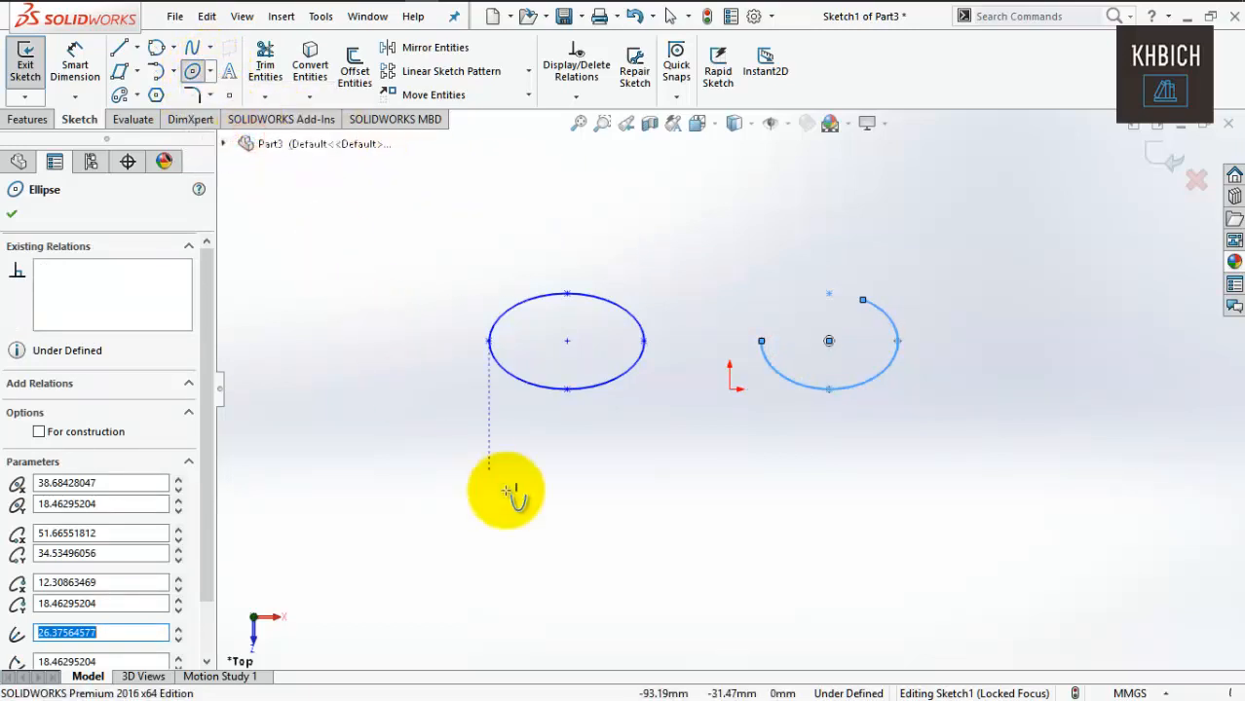
click(566, 512)
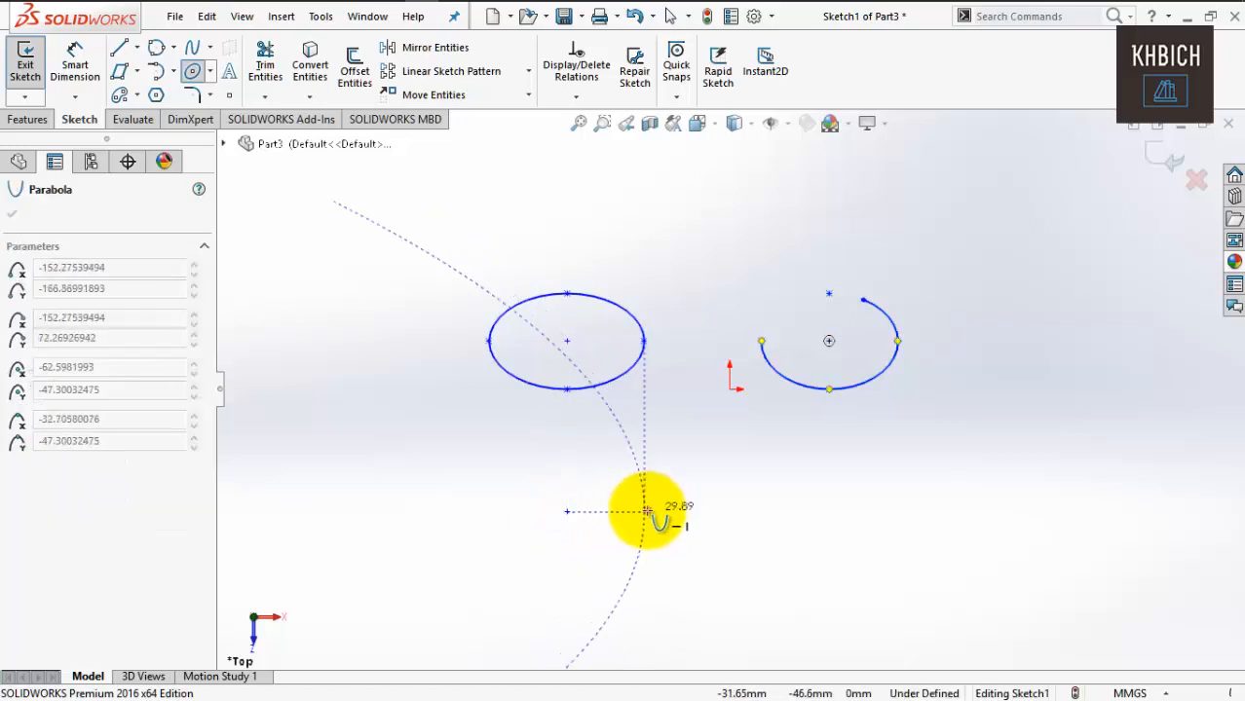
click(639, 510)
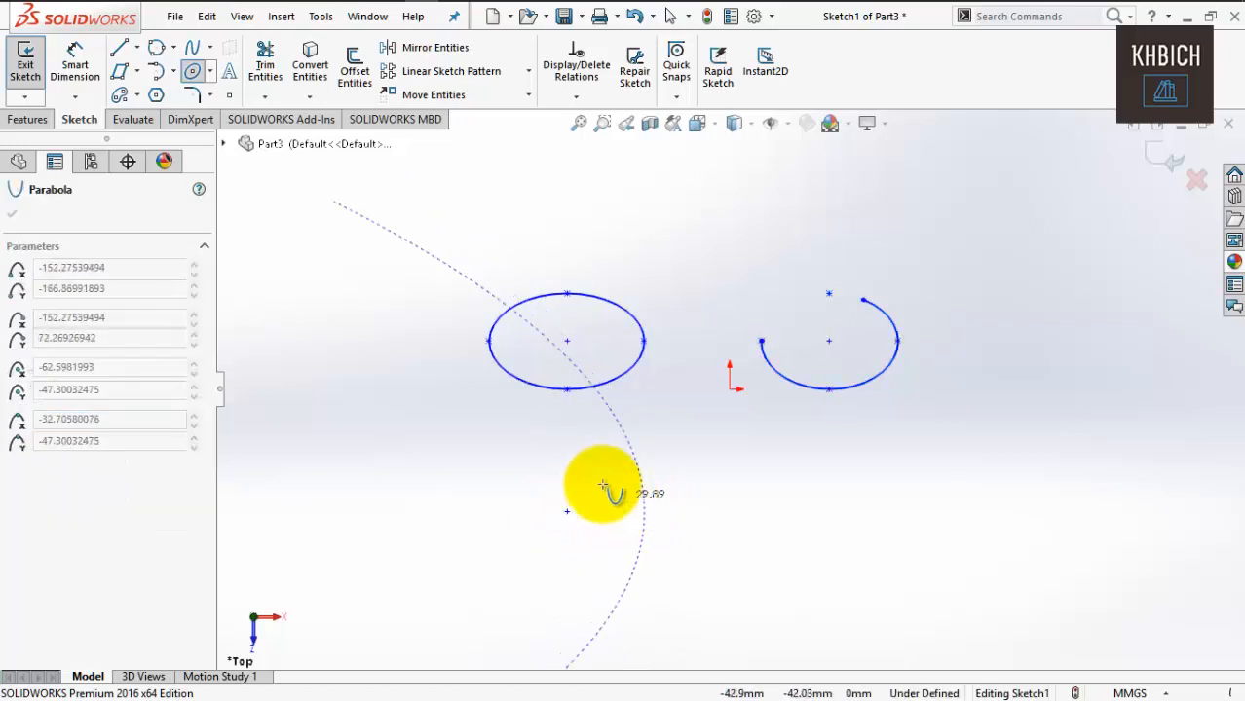
click(619, 421)
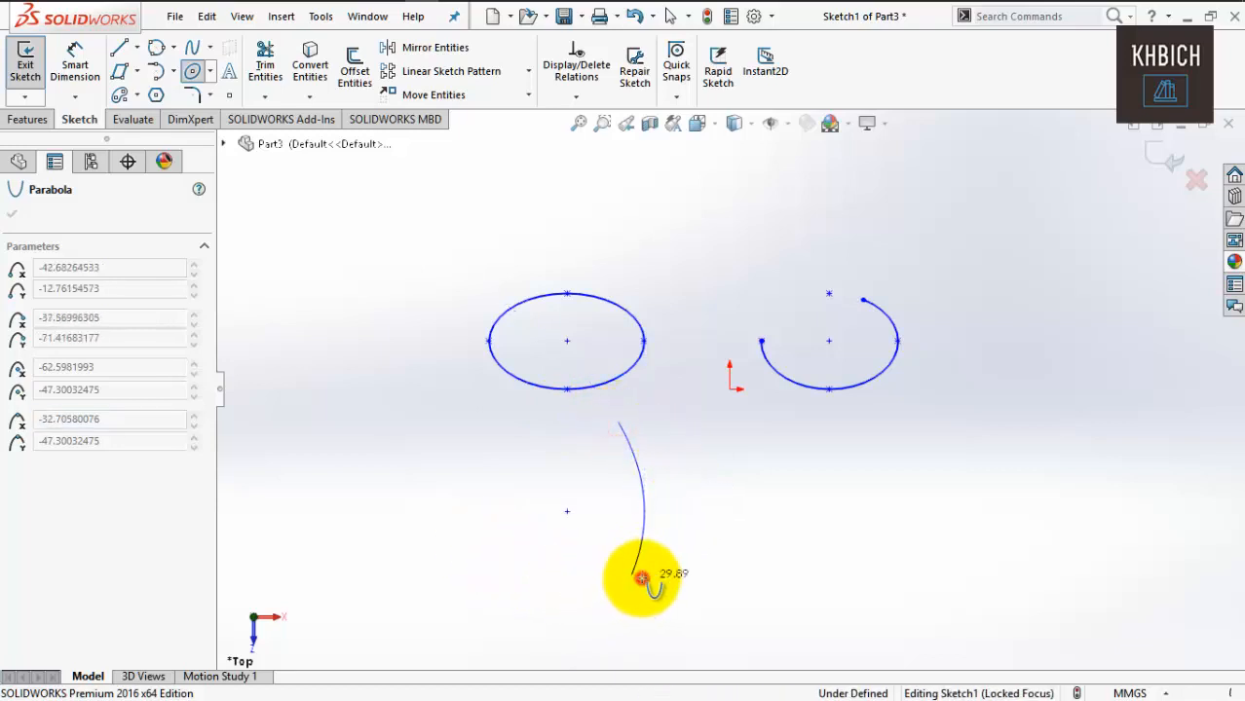
click(631, 575)
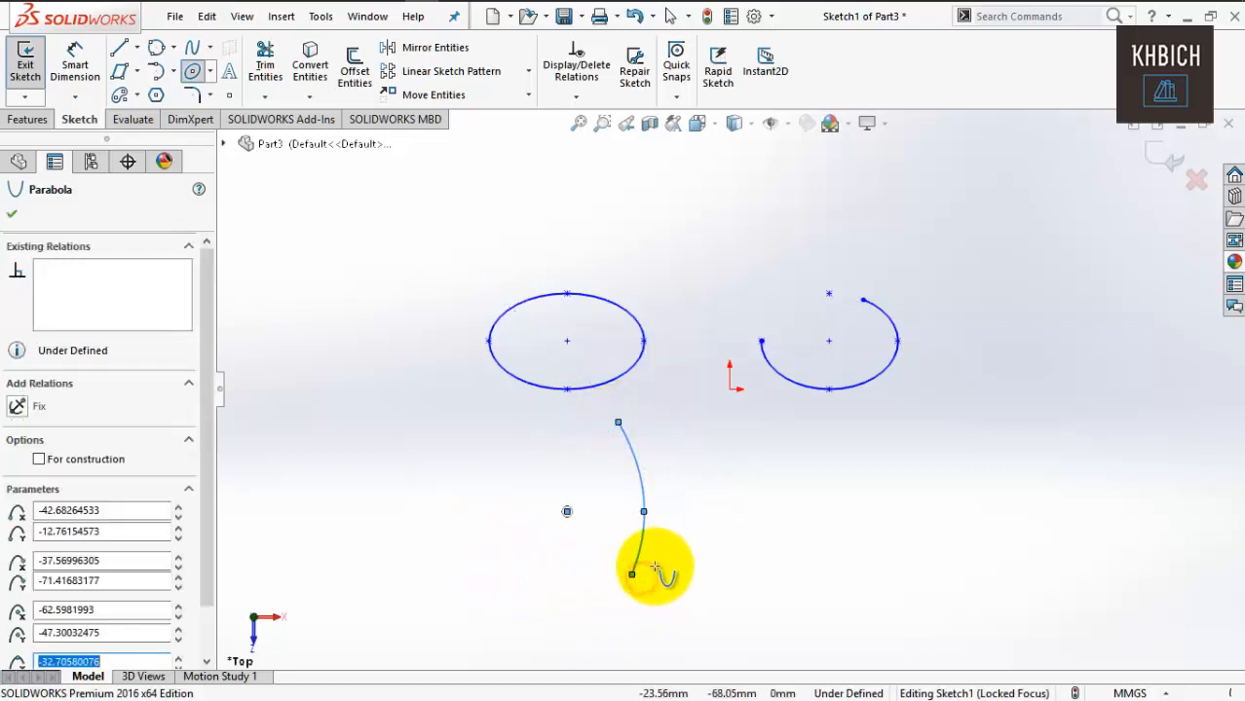
Draw a narrow, pointed, upward-peaking conic with level endpoints below and to the right of the partial ellipse.
click(211, 72)
click(226, 160)
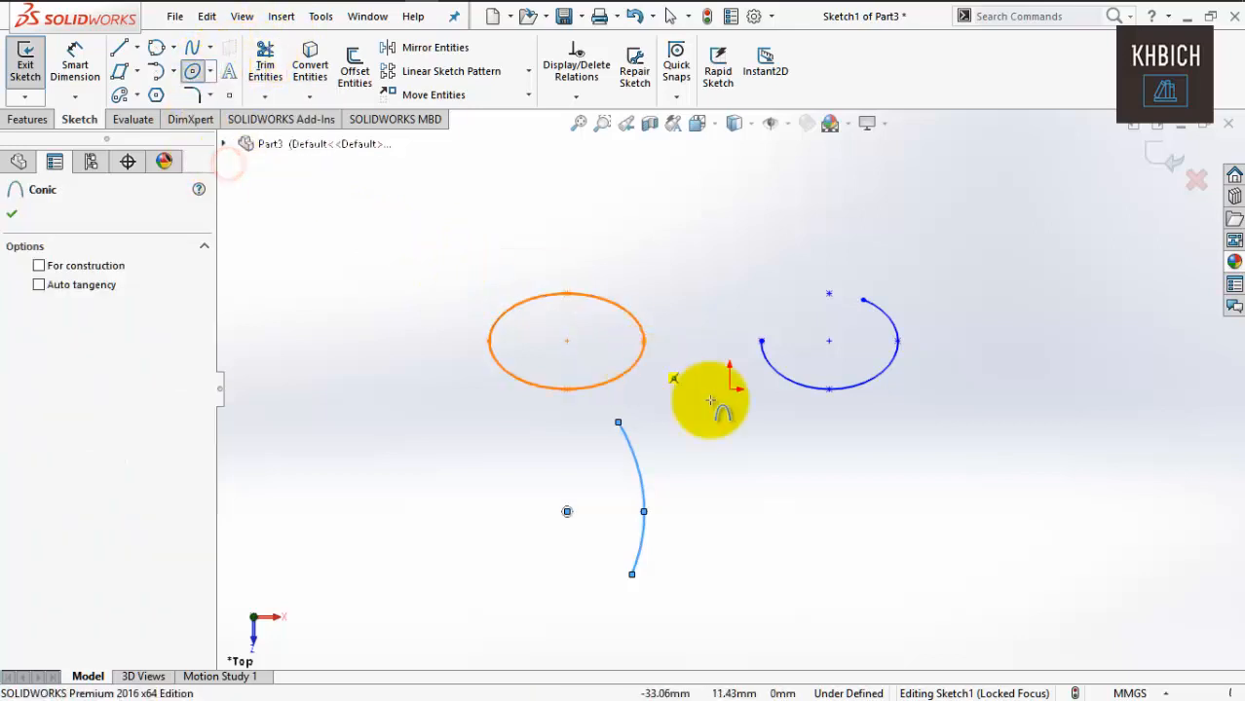
click(874, 533)
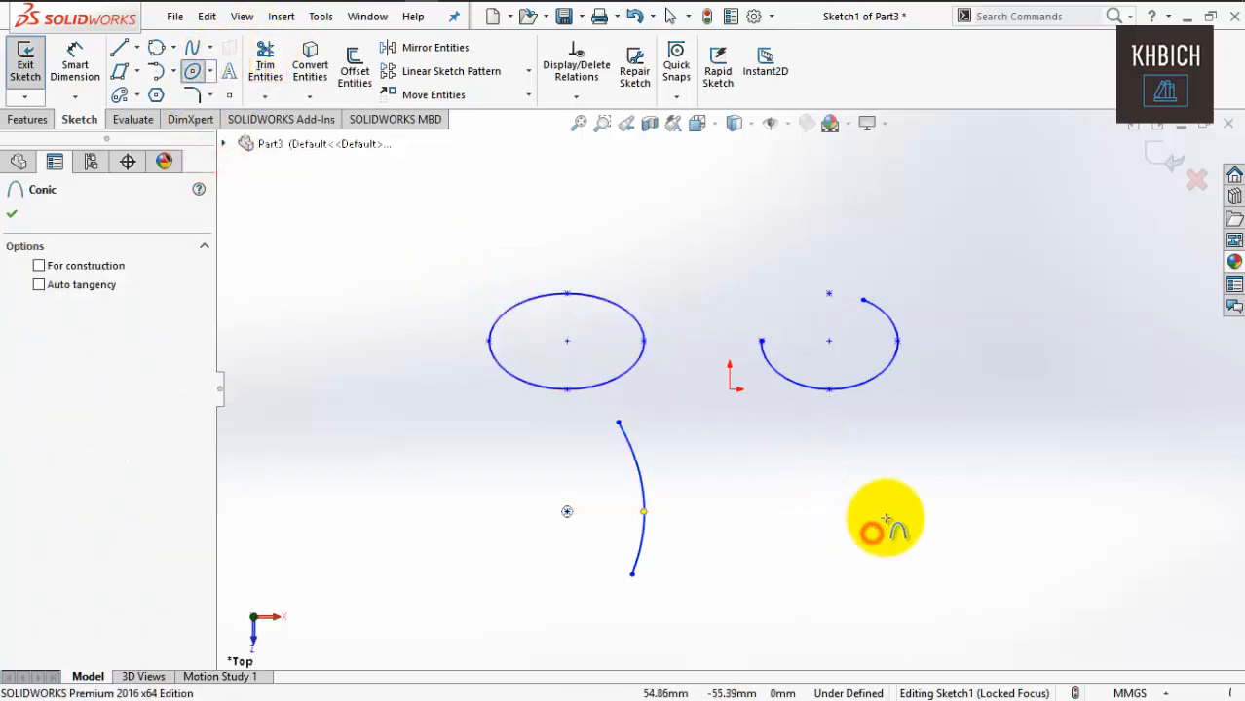
click(998, 533)
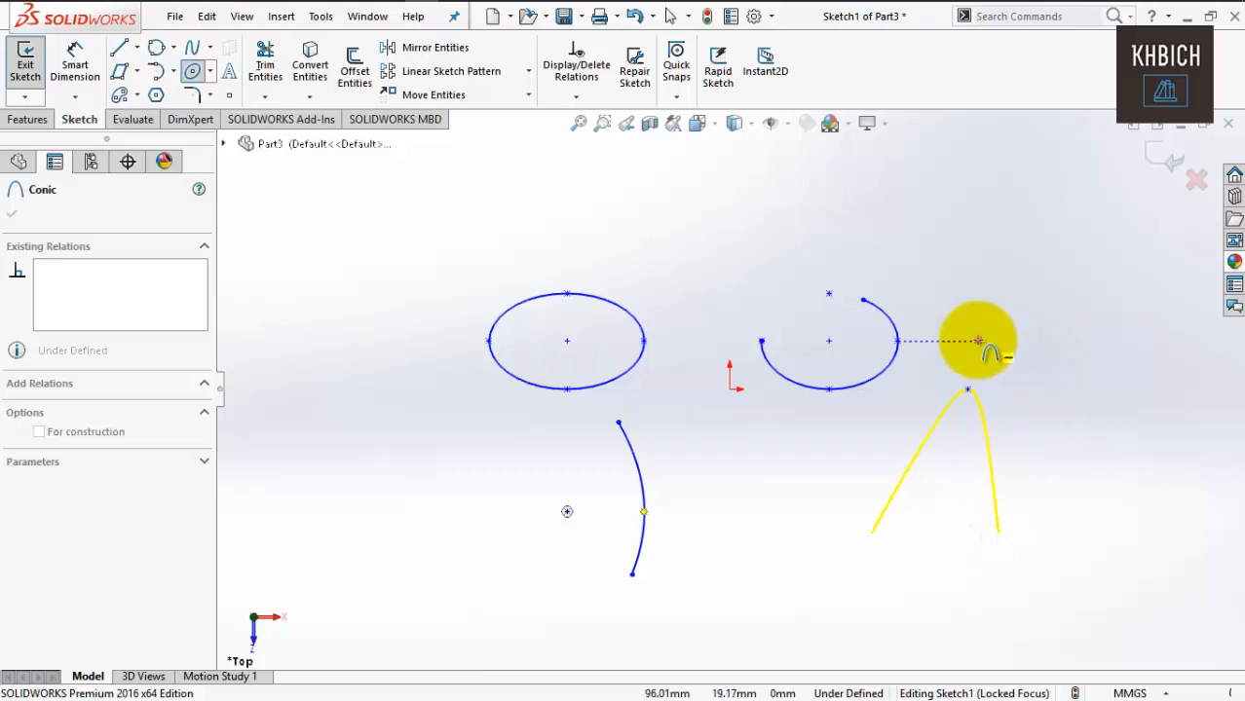
click(978, 340)
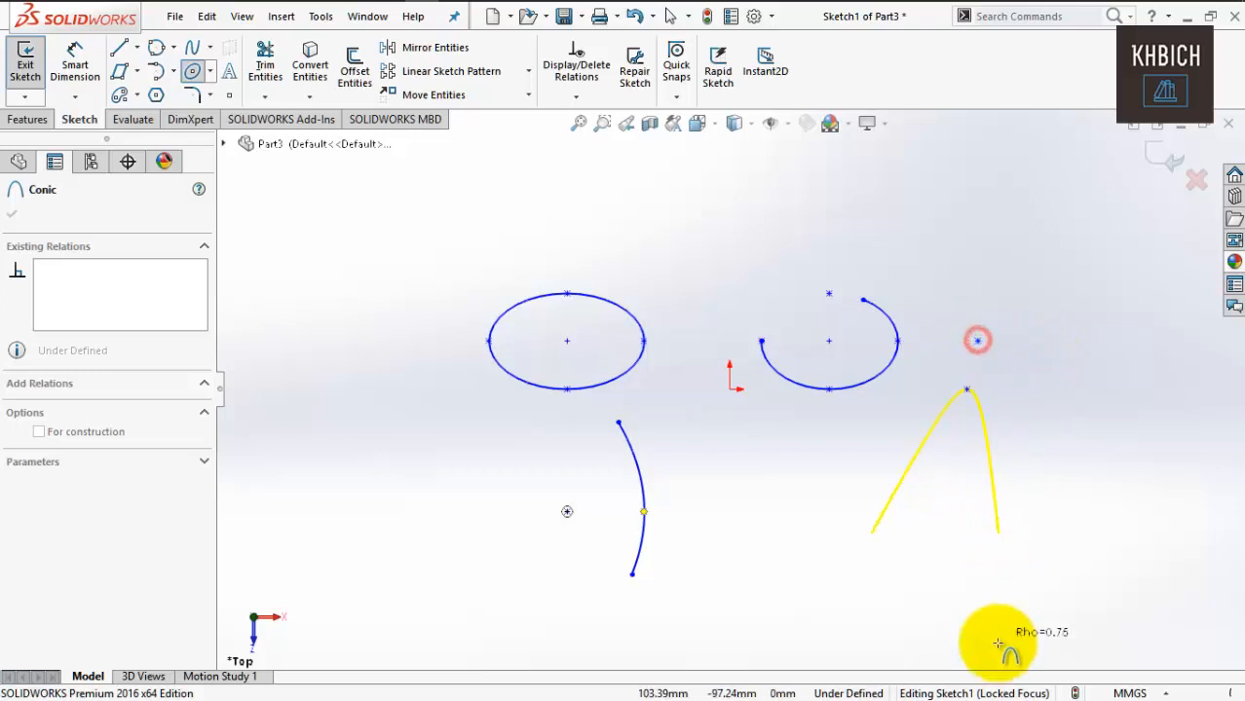
click(966, 360)
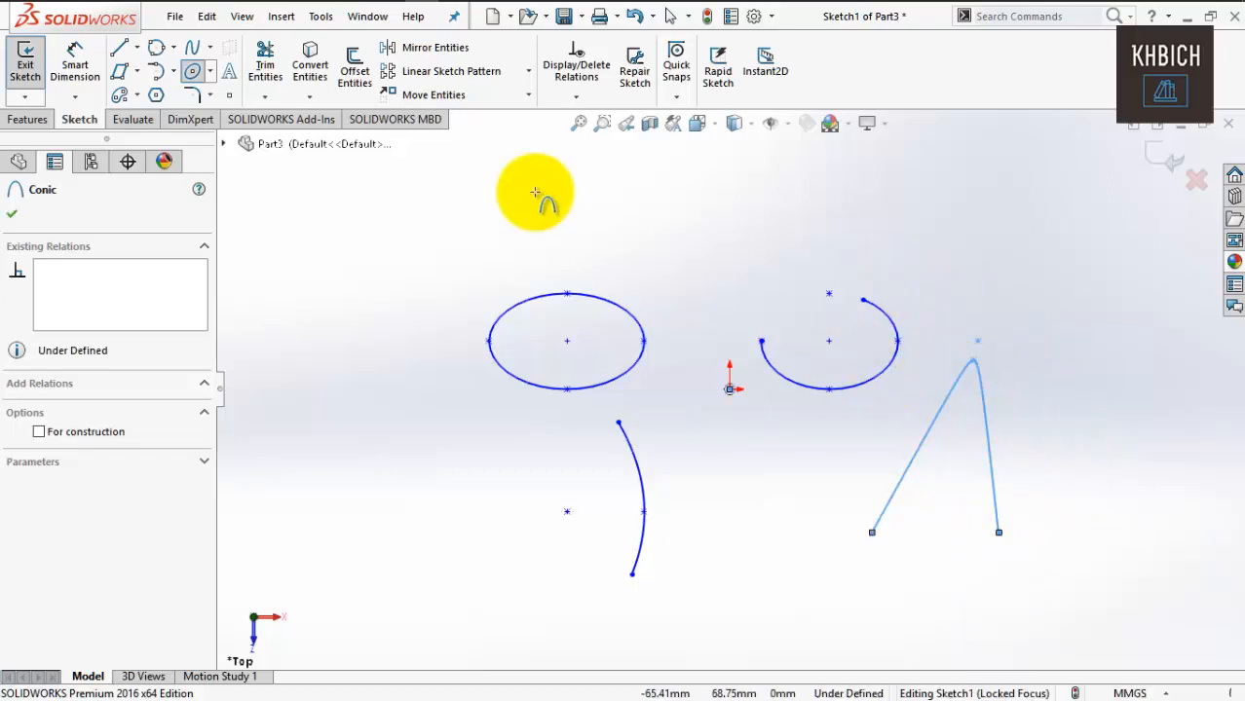
Delete the ellipse, partial ellipse, parabola and conic from the sketch.
key(Escape)
mouse_move(394, 212)
mouse_down()
mouse_move(1125, 522)
mouse_move(1157, 573)
mouse_up()
key(Delete)
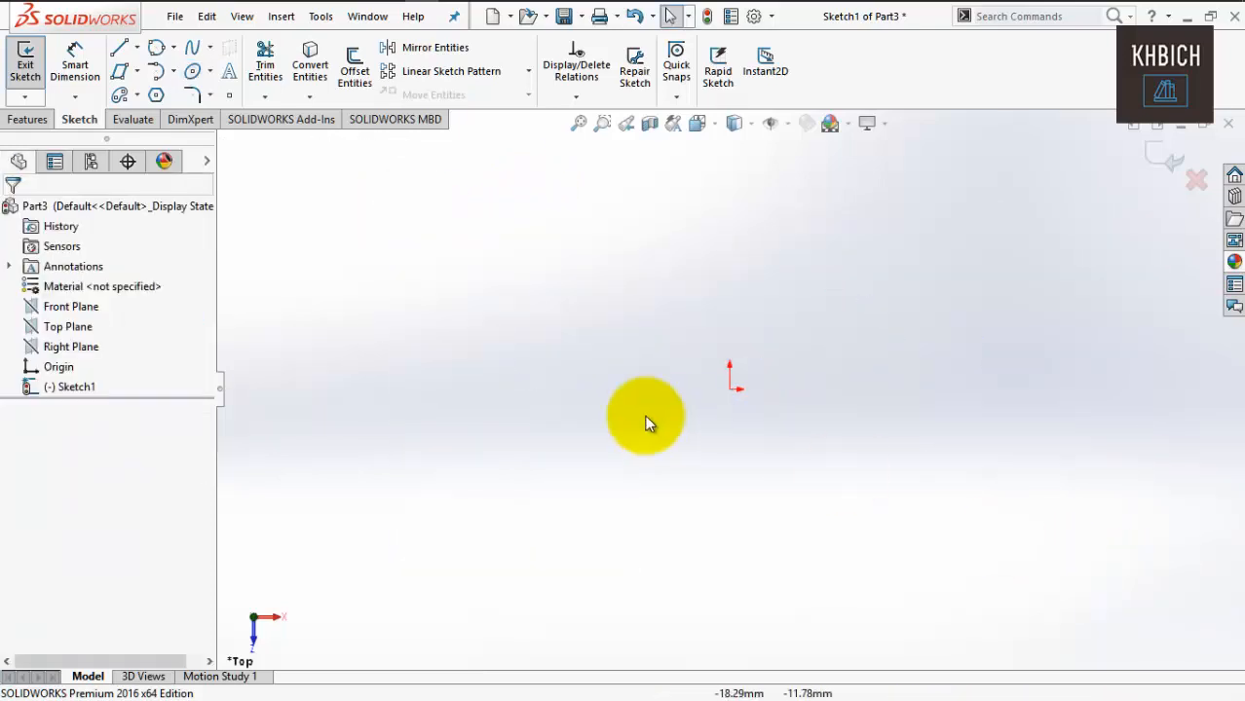
Draw a horizontal straight slot about 64 mm between centres and 27 mm wide, above and left of the origin.
click(137, 94)
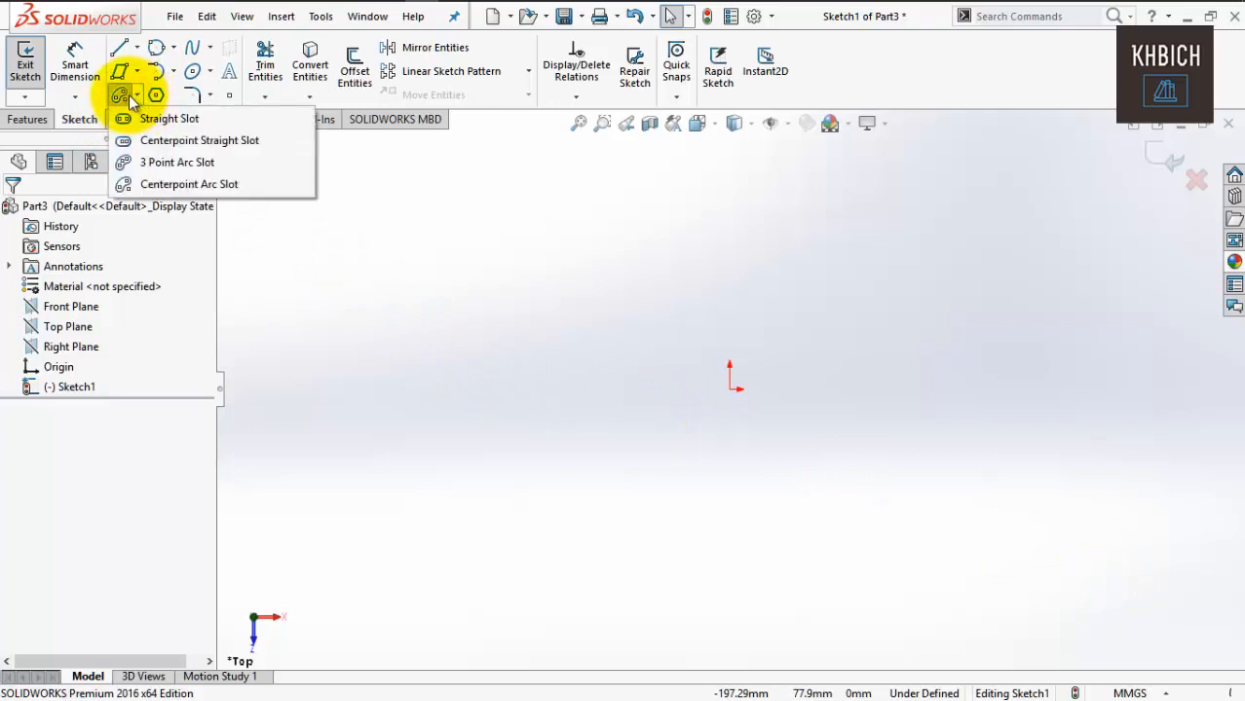
click(198, 120)
click(378, 257)
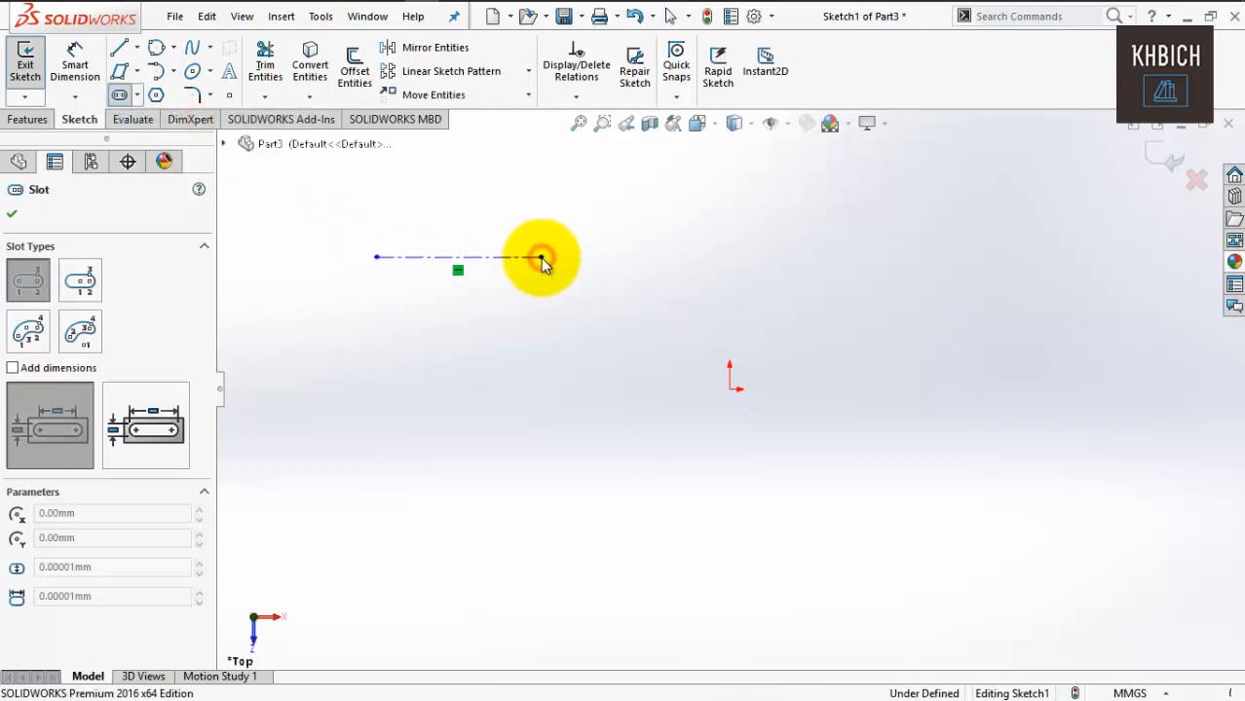
click(541, 258)
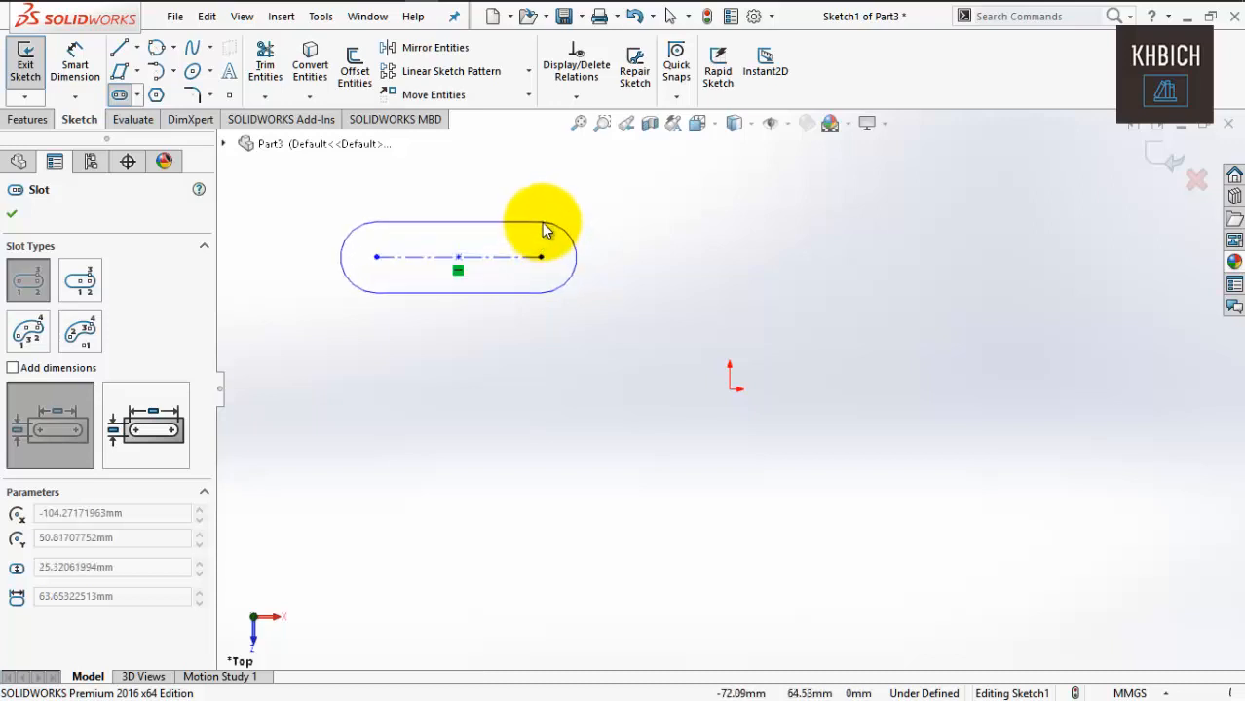
click(542, 222)
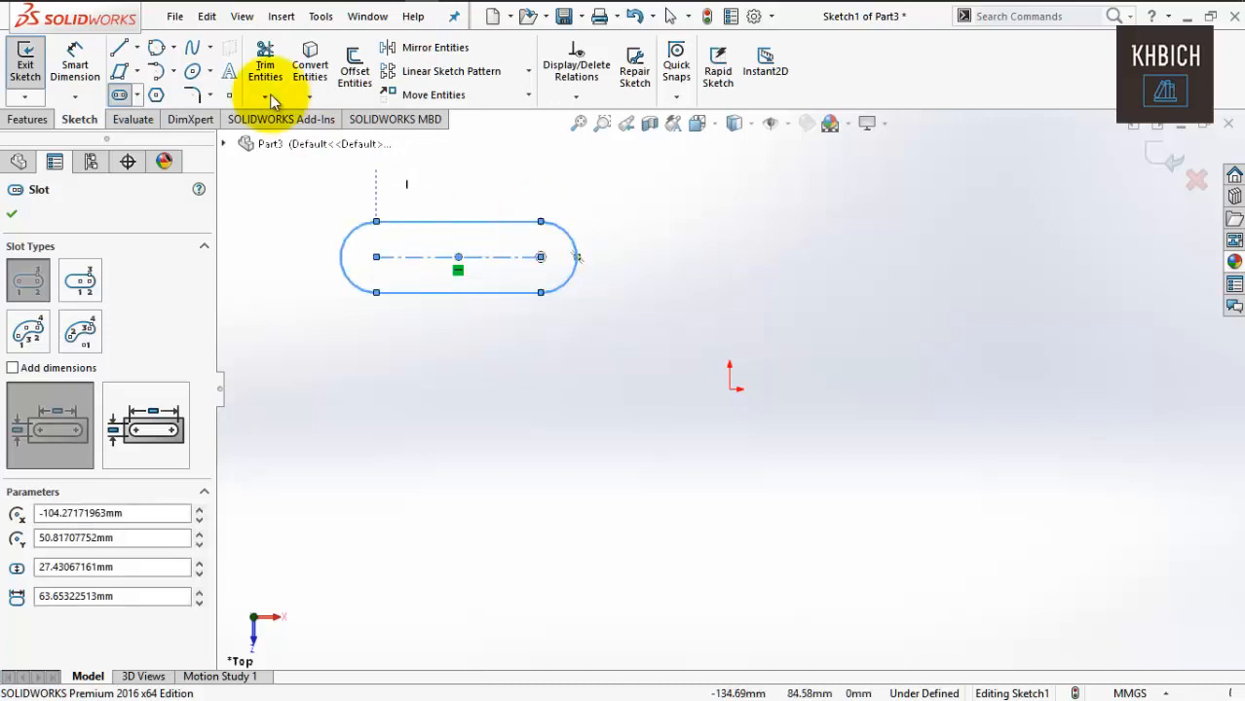
Draw a horizontal centerpoint straight slot about 86 mm between centres and 32 mm wide, level with the first slot and above the origin.
click(138, 95)
click(185, 139)
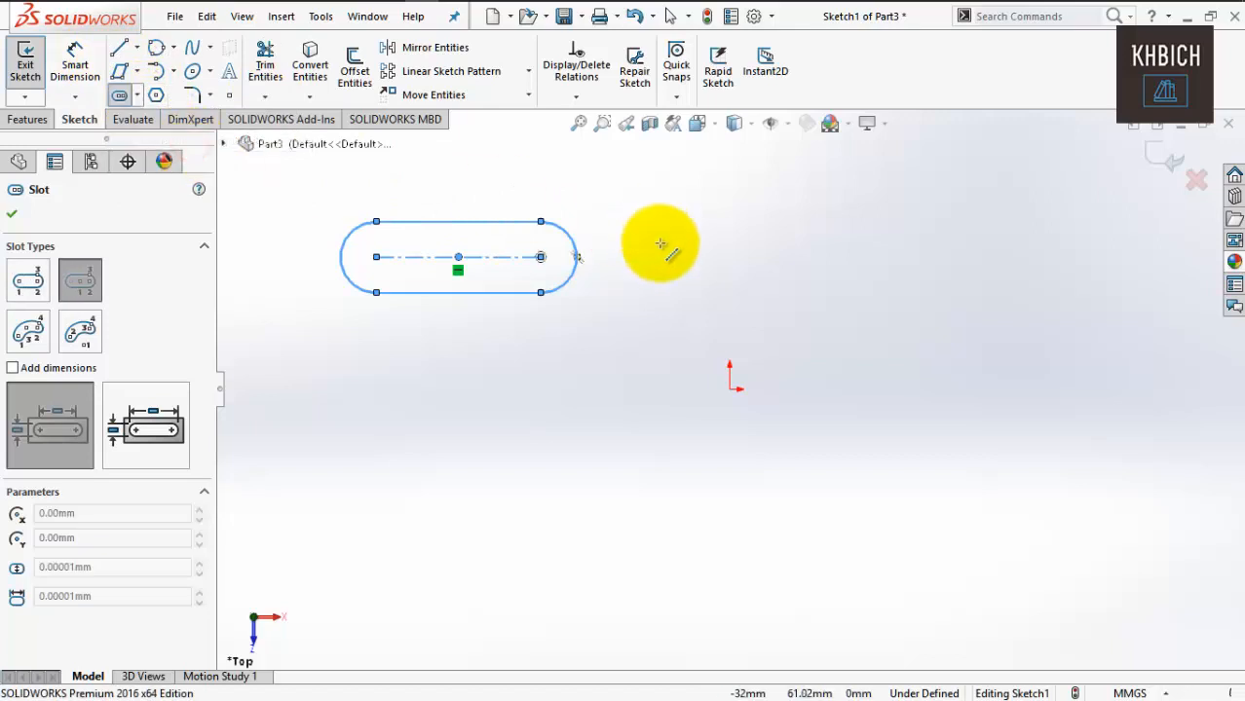
click(753, 257)
click(862, 257)
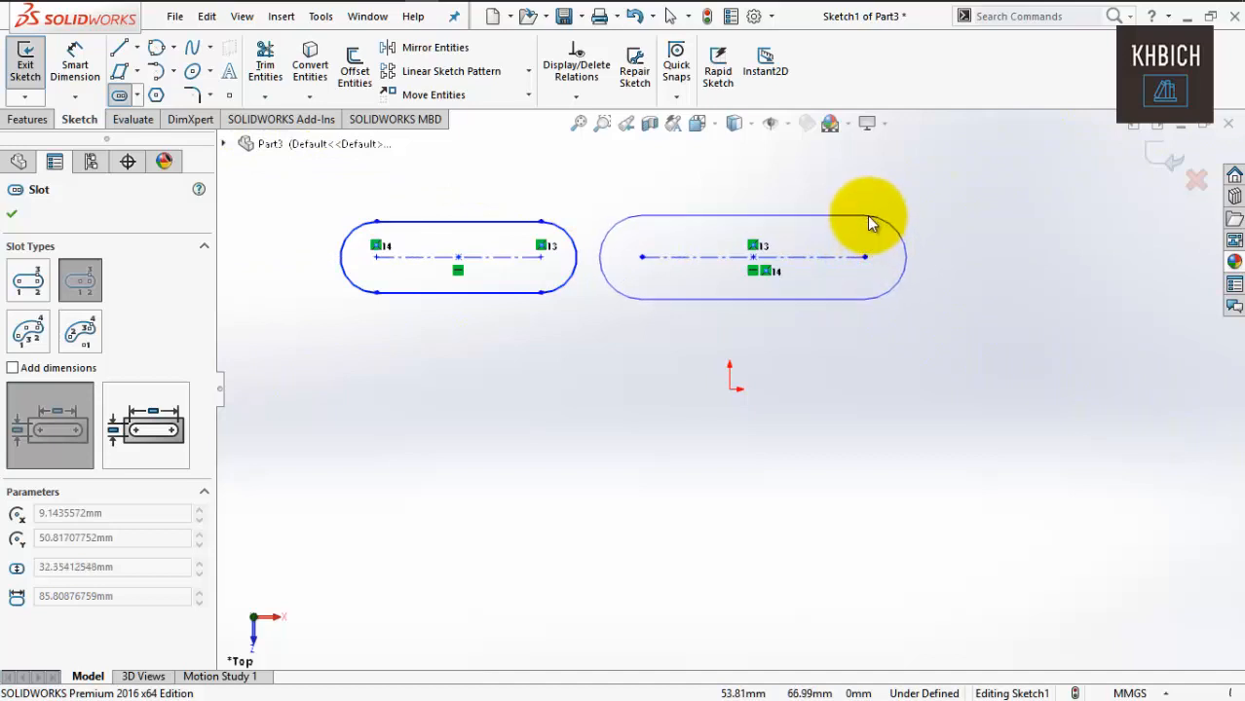
click(867, 215)
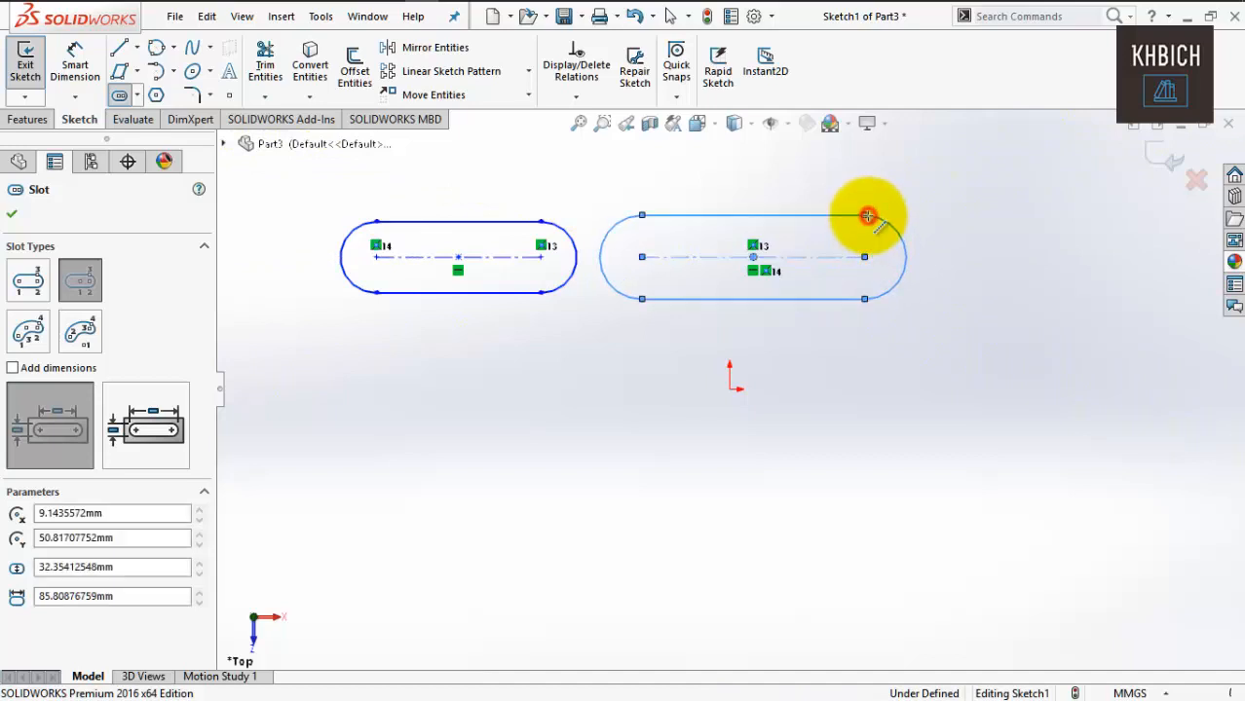
Draw a 3 point arc slot of about 30 mm radius, 140° sweep and 24 mm width below the first straight slot.
click(138, 96)
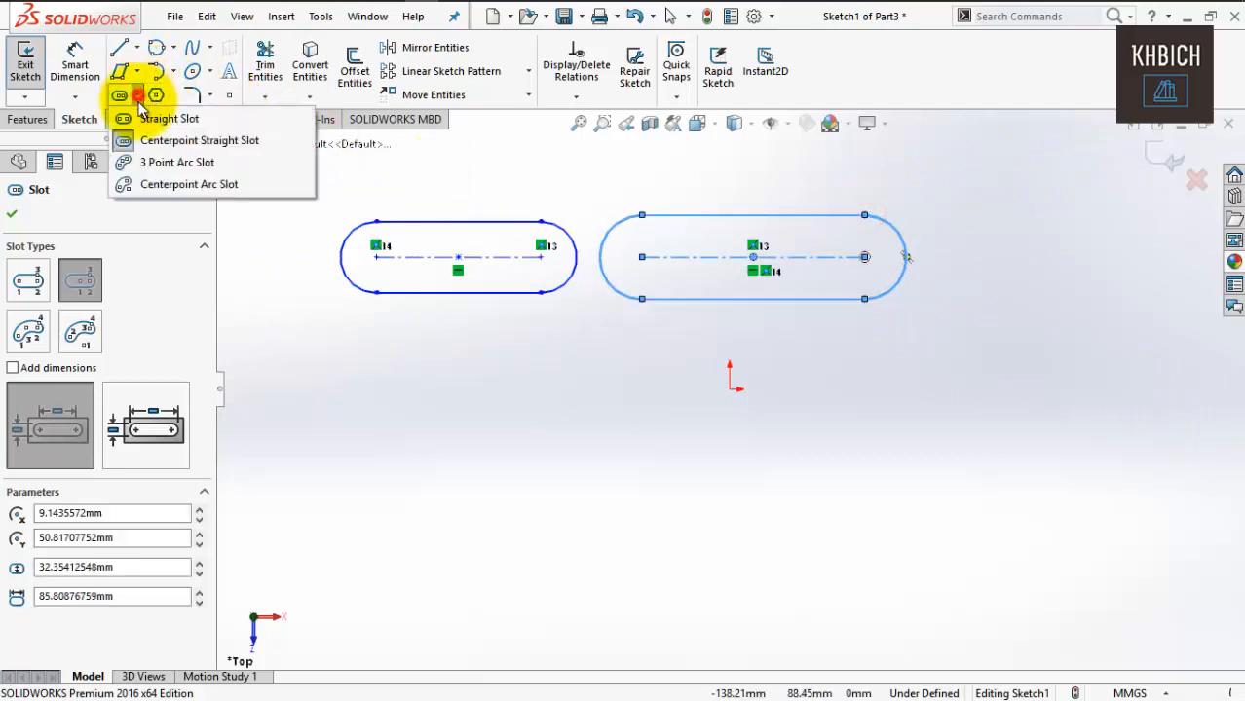
click(221, 171)
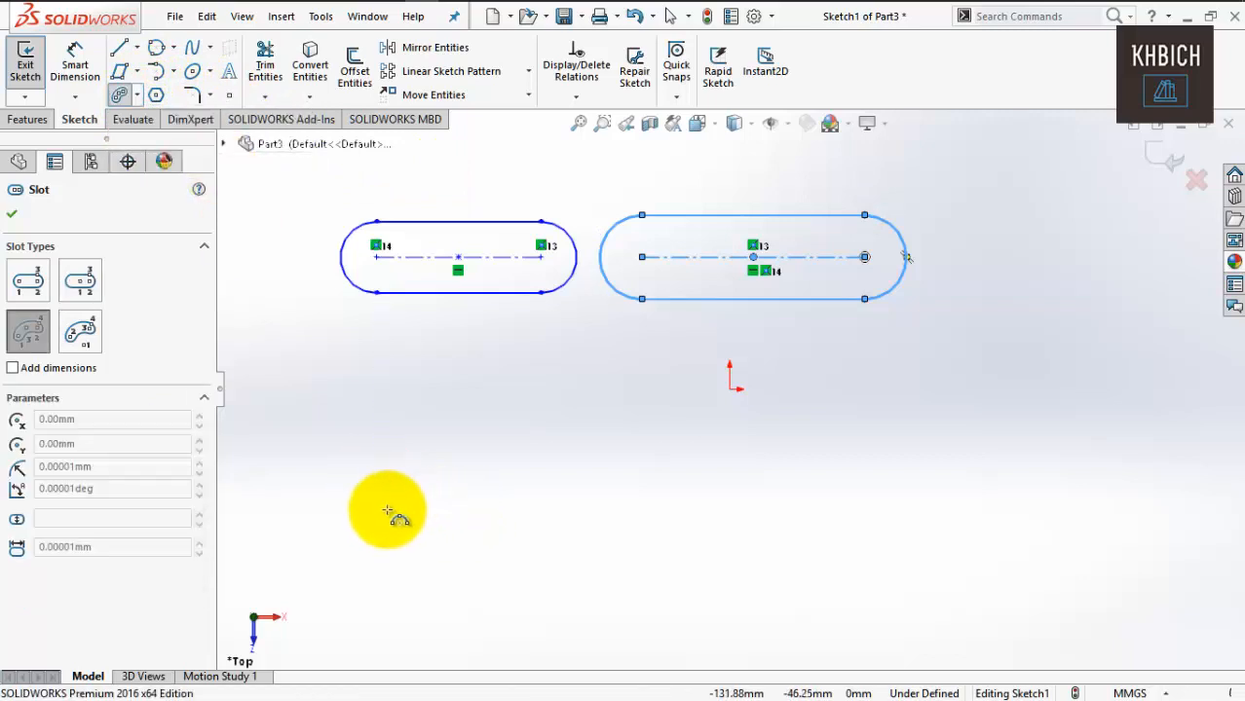
click(379, 520)
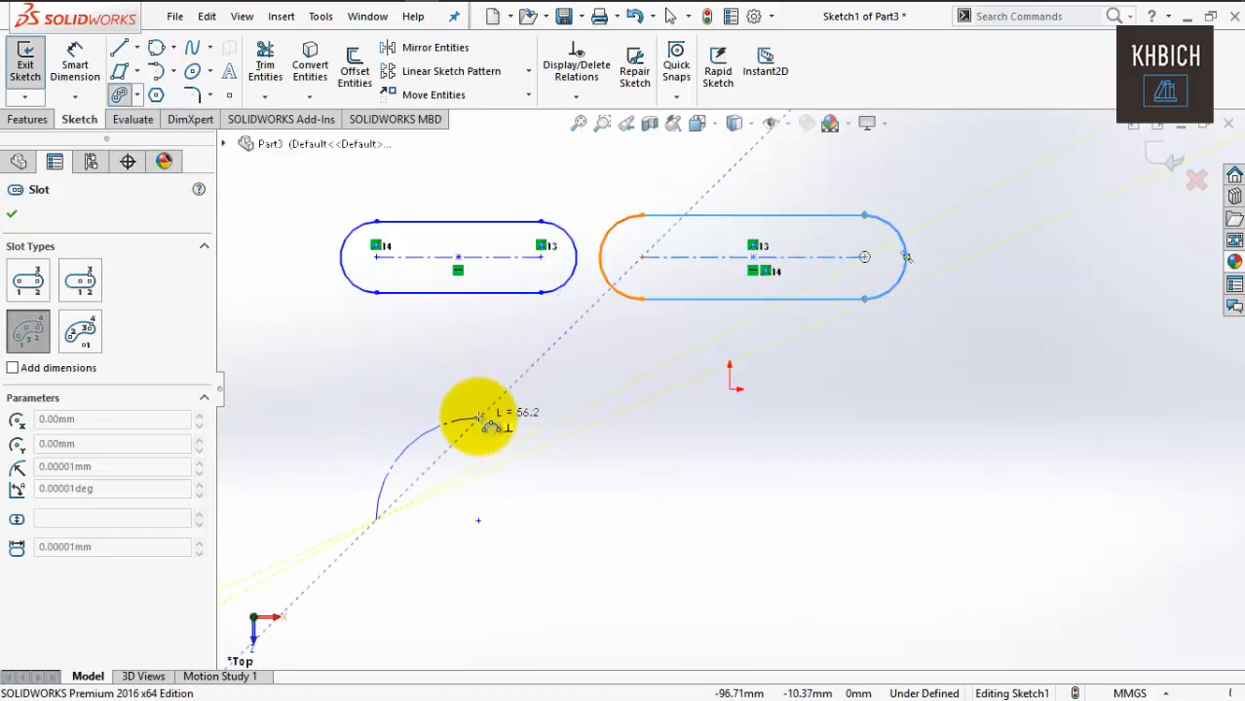
click(478, 416)
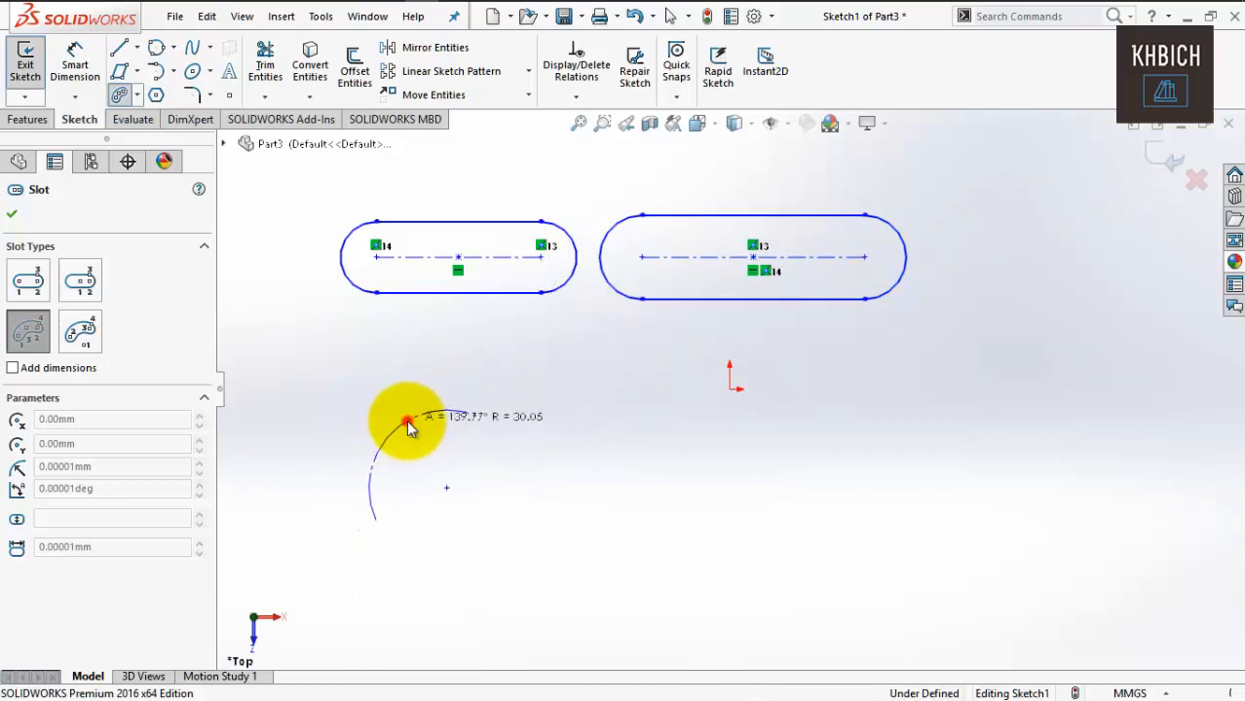
click(408, 426)
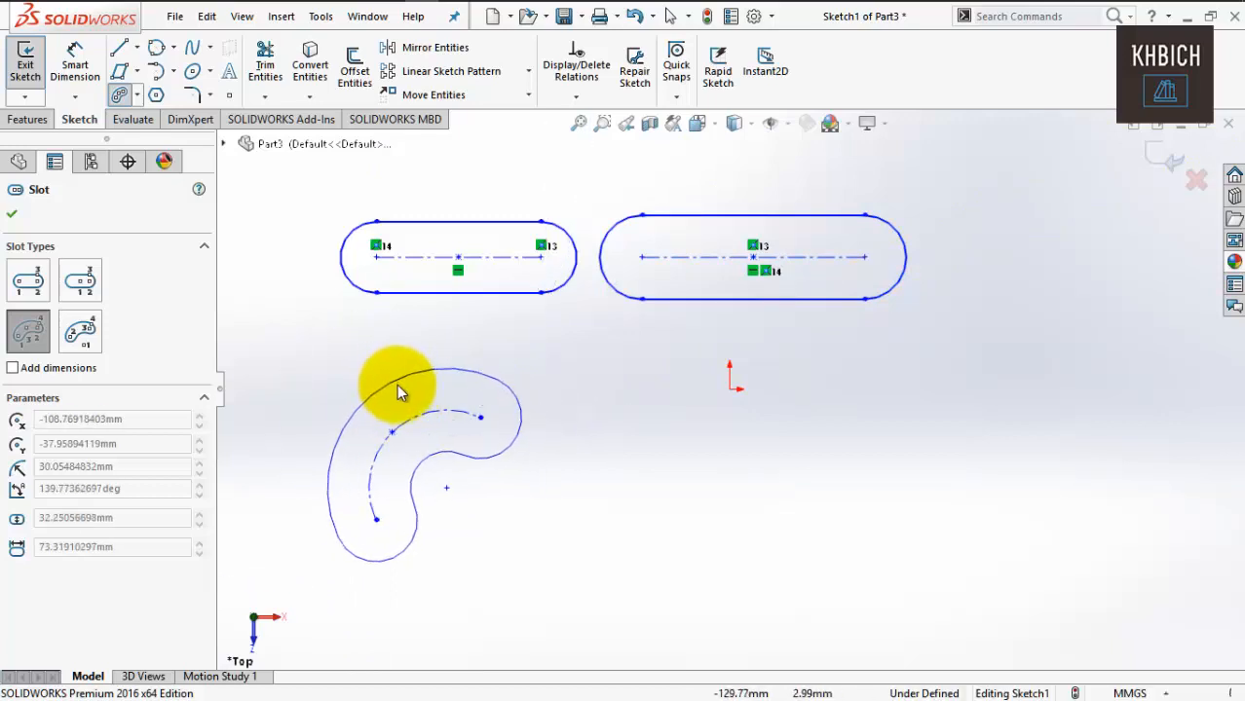
click(403, 389)
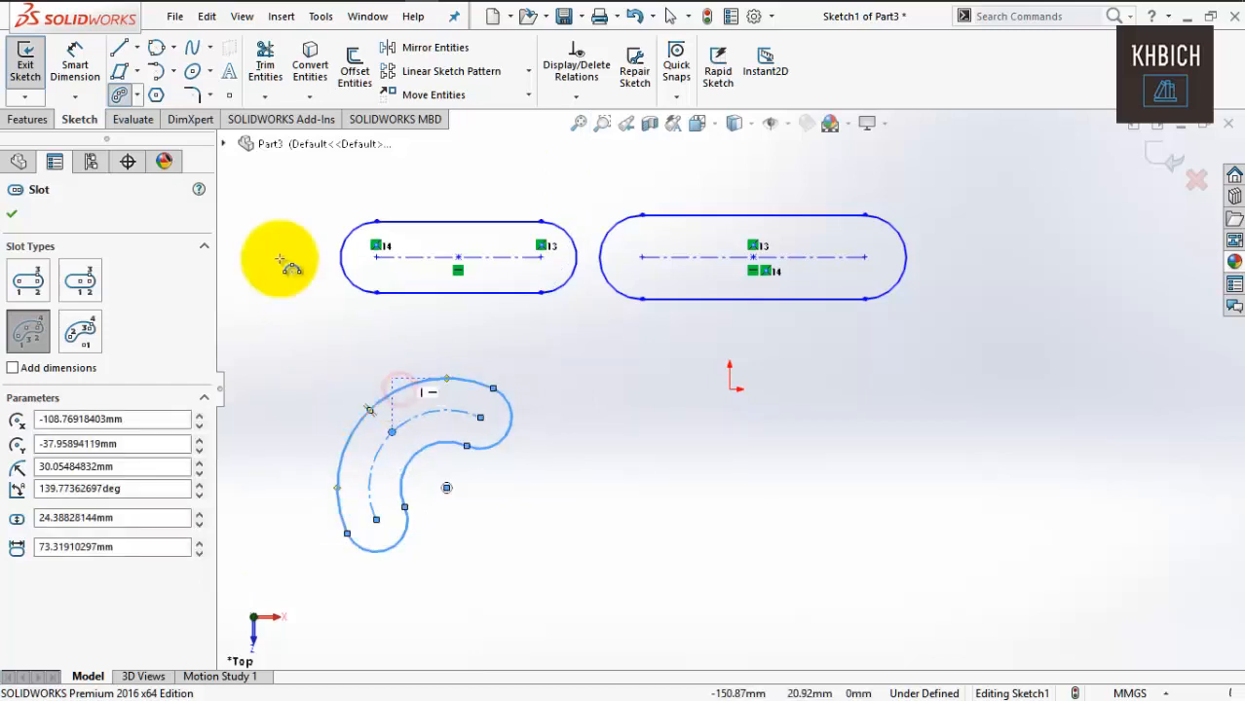
Draw a centerpoint arc slot of about 46 mm radius, 255° sweep and 28 mm width, centred below and right of the origin.
click(139, 96)
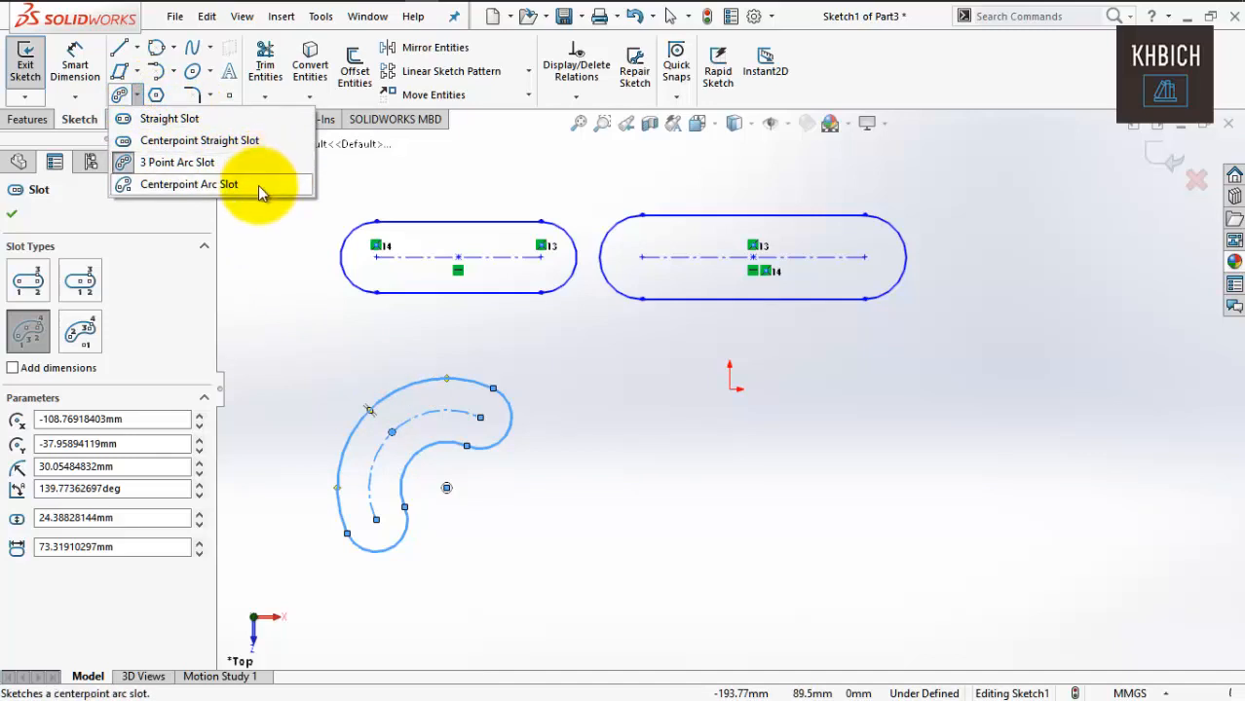
click(258, 185)
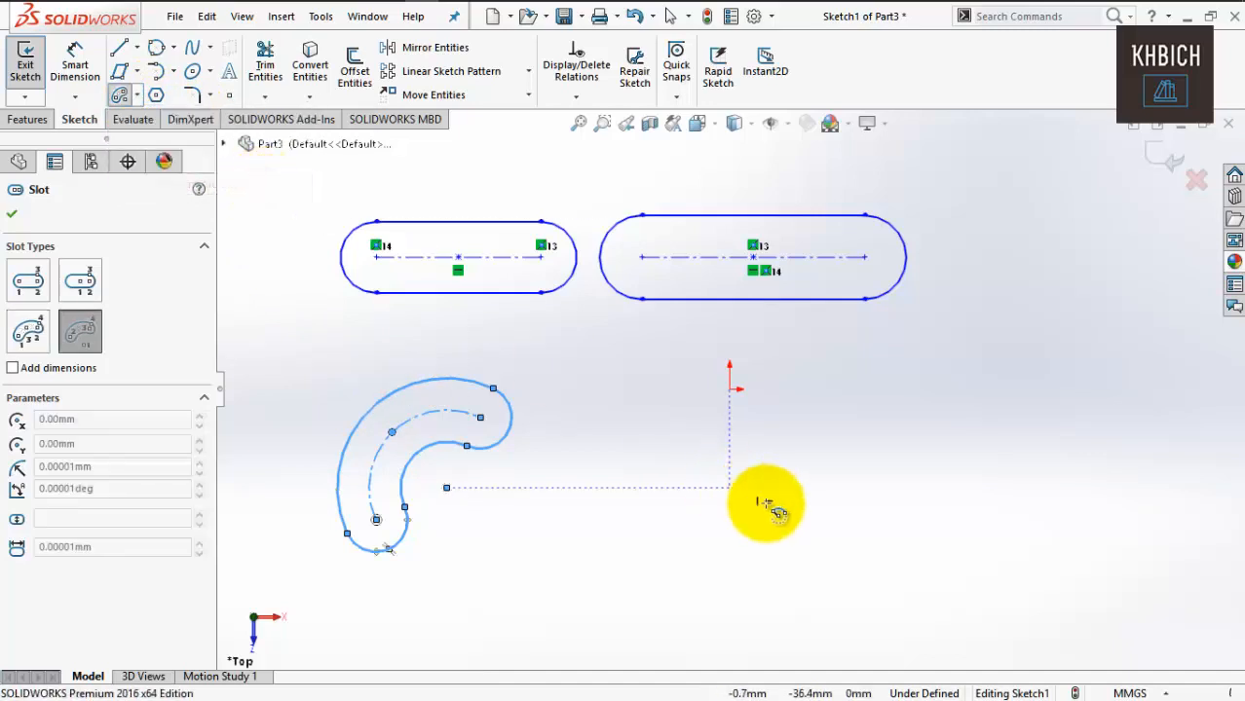
click(779, 509)
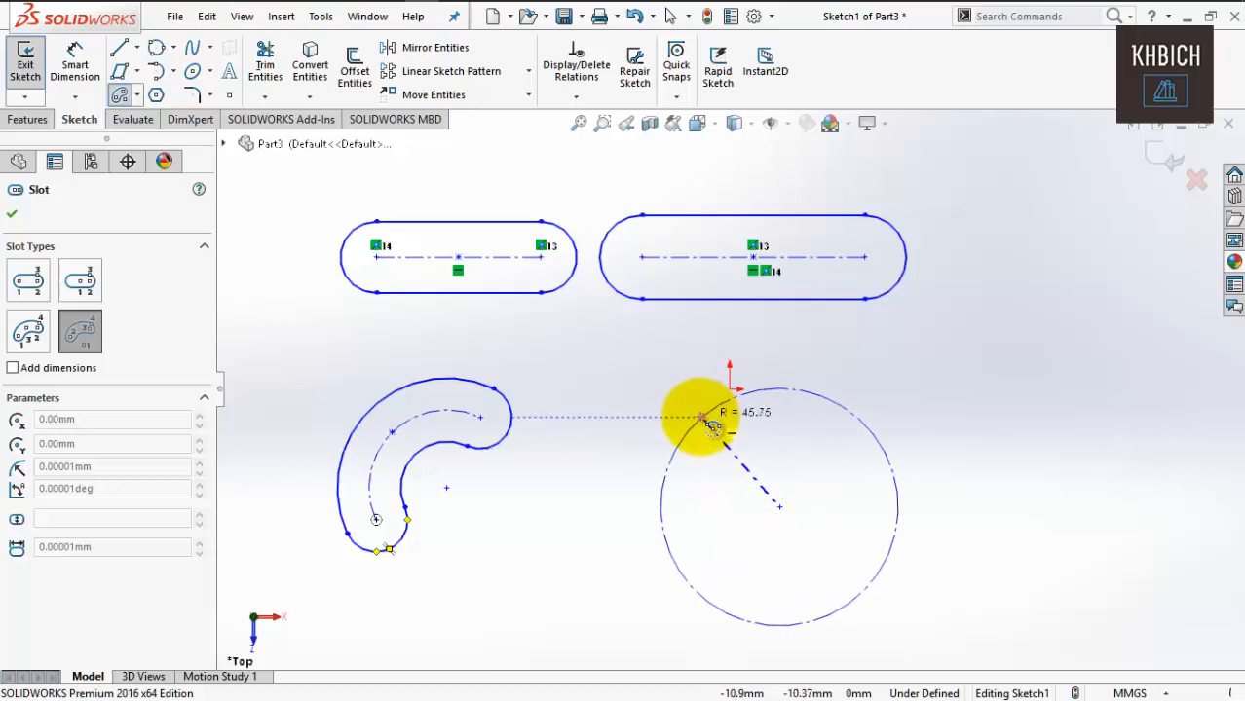
click(700, 416)
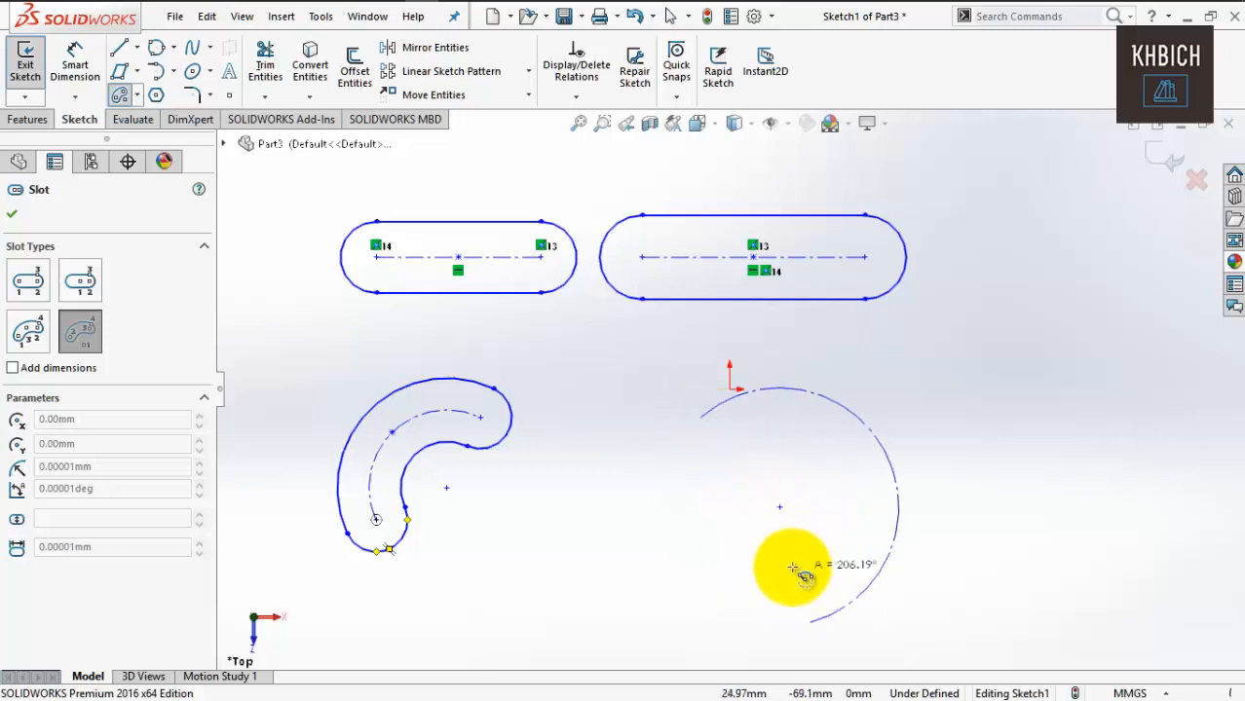
click(747, 556)
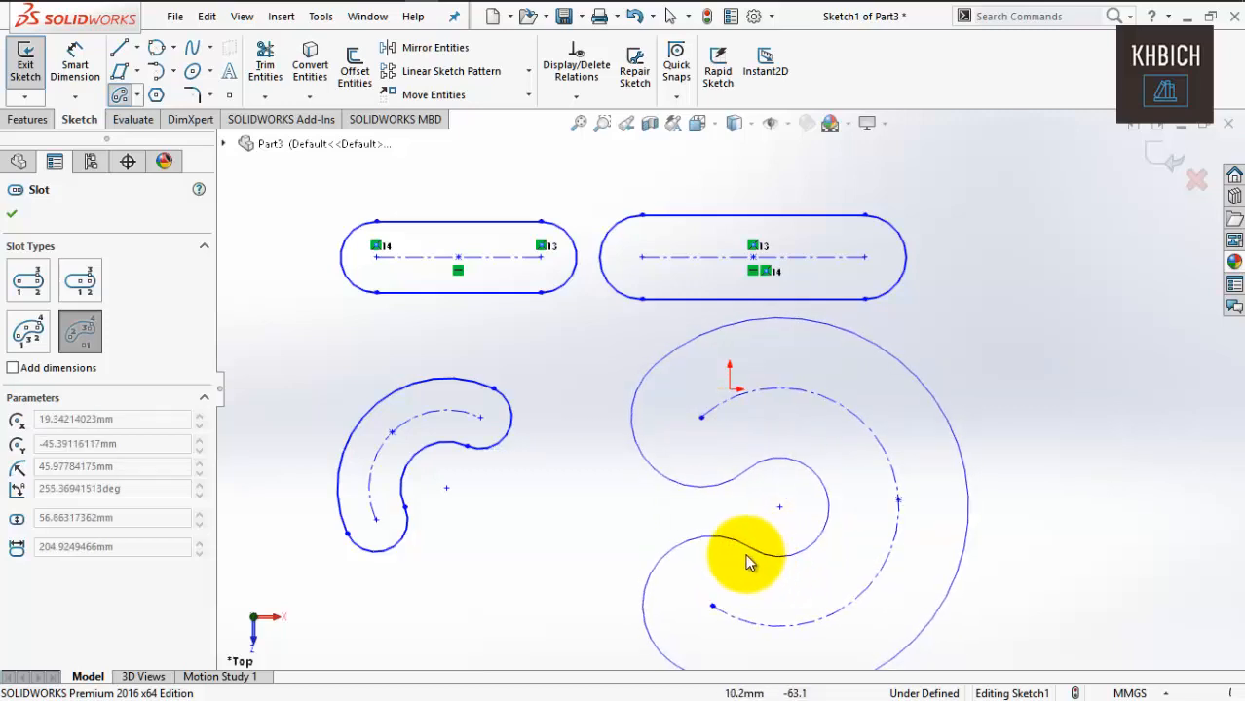
click(709, 550)
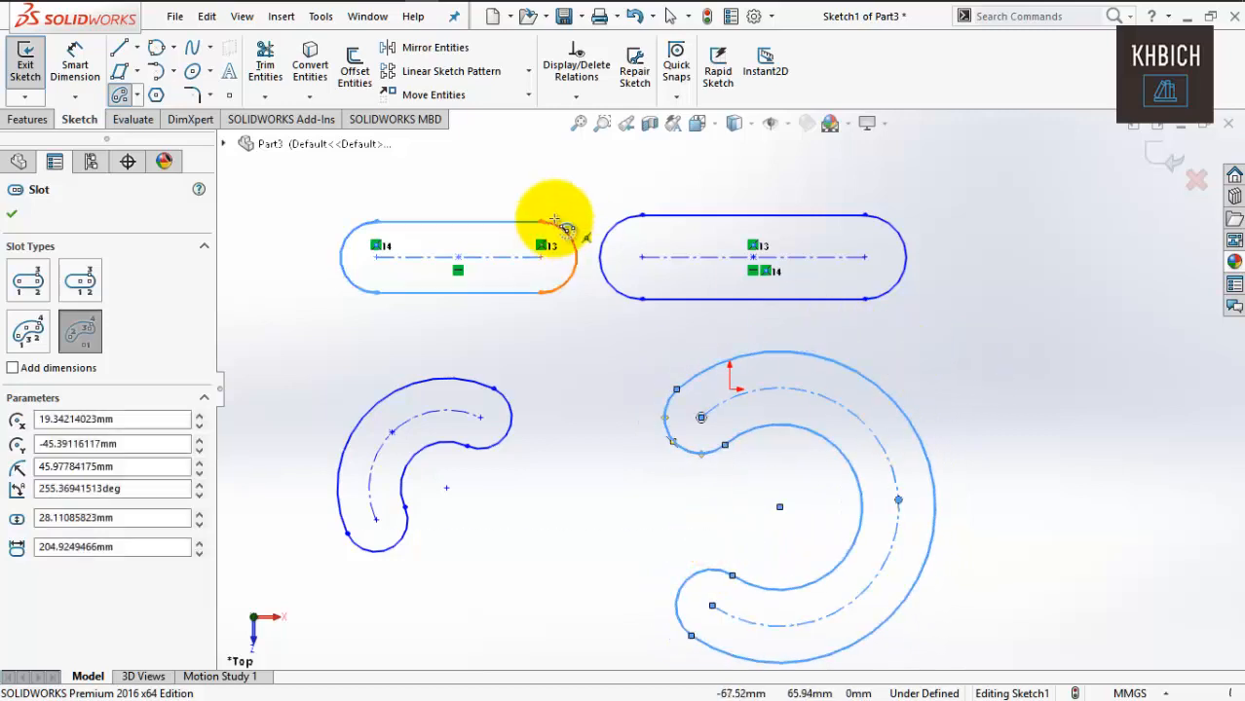
key(Escape)
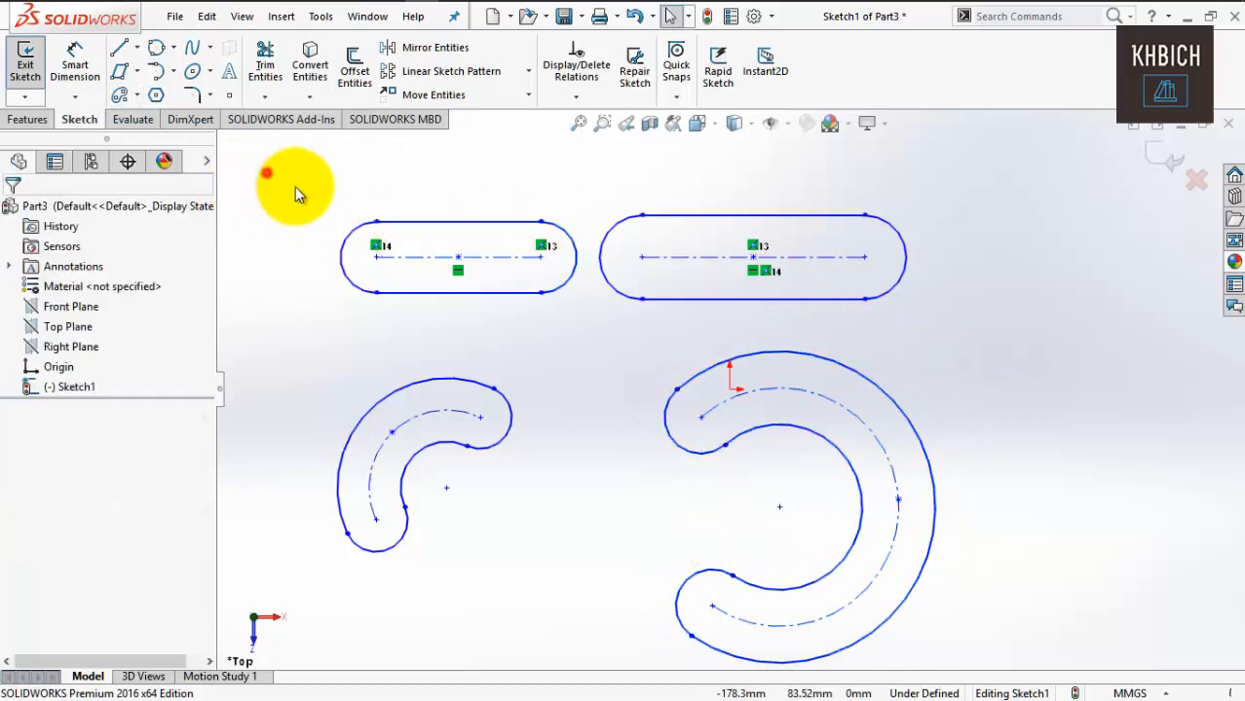
Delete all four slots from the sketch.
mouse_move(266, 172)
mouse_down()
mouse_move(939, 645)
mouse_move(1021, 645)
mouse_up()
key(Delete)
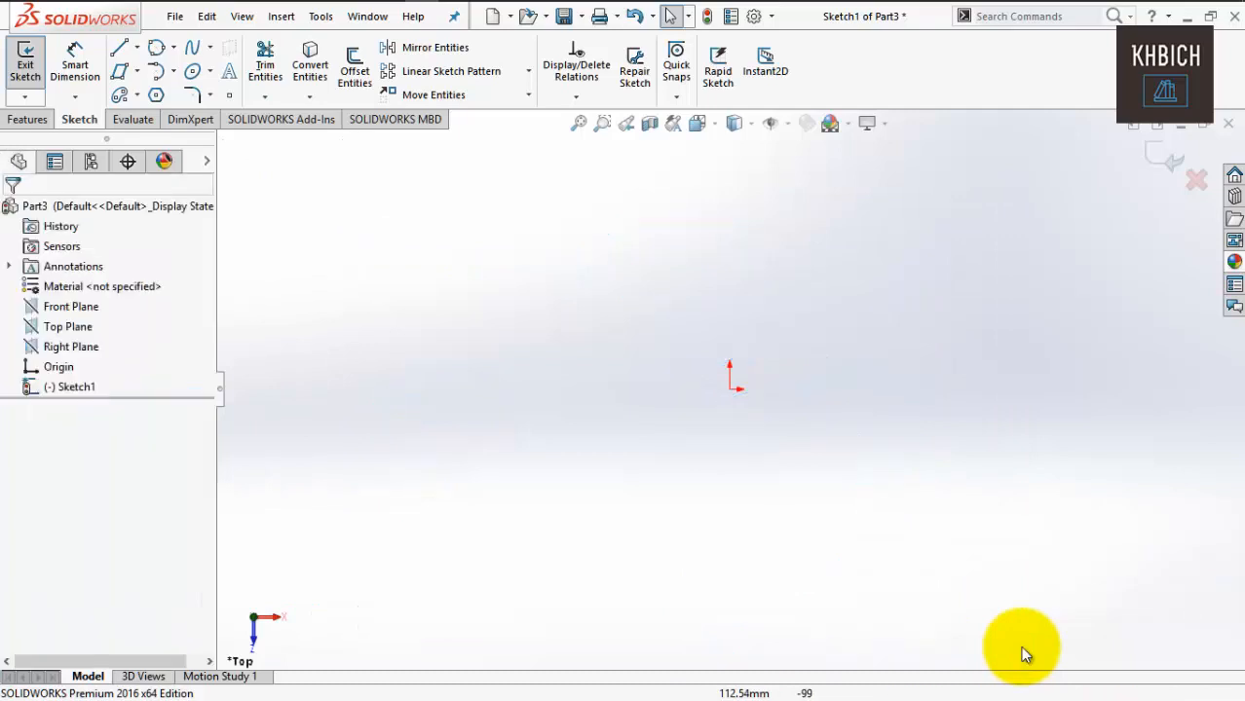
Draw a 3-sided polygon around an inscribed circle of about 29 mm diameter, above and left of the origin, with a horizontal base.
click(156, 97)
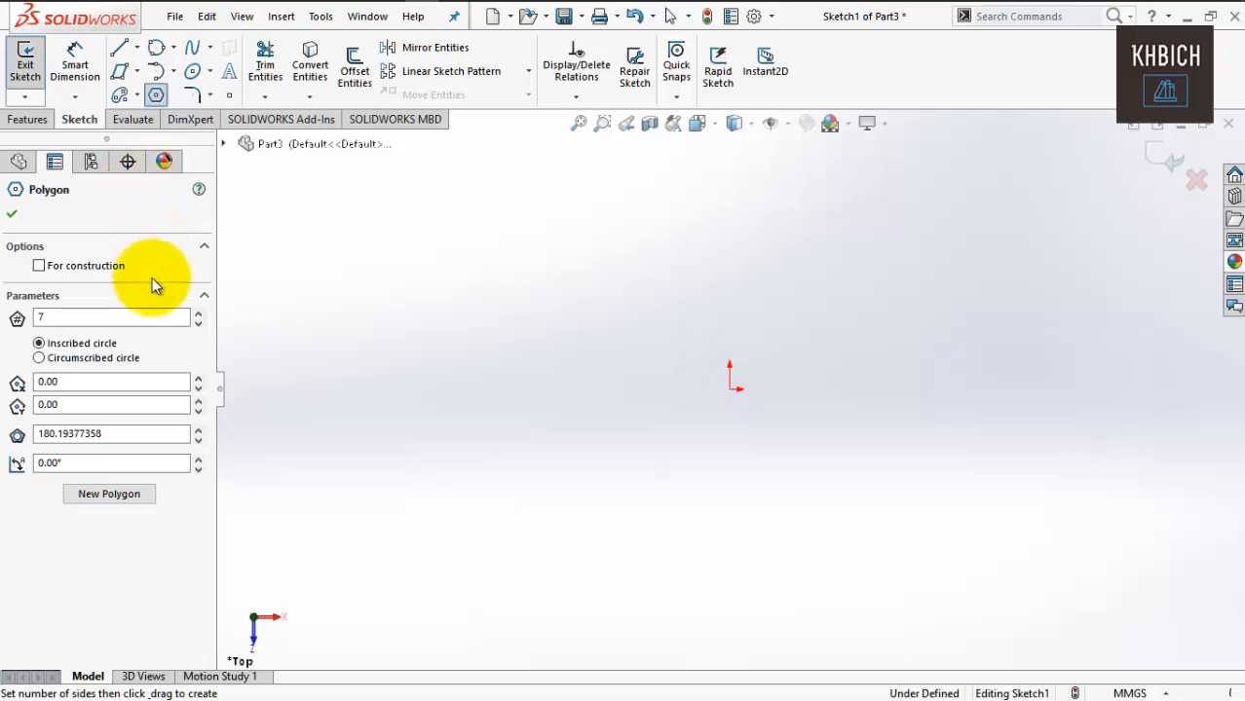
click(197, 327)
click(198, 326)
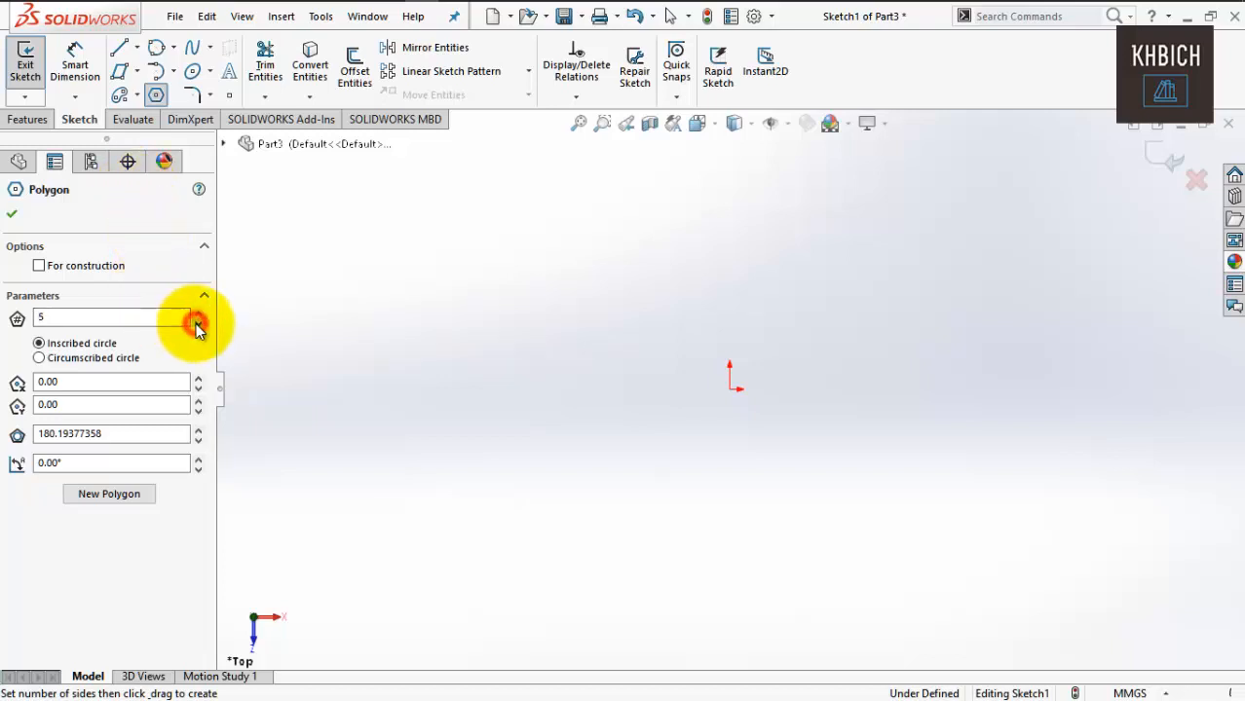
click(198, 326)
click(198, 326)
click(426, 247)
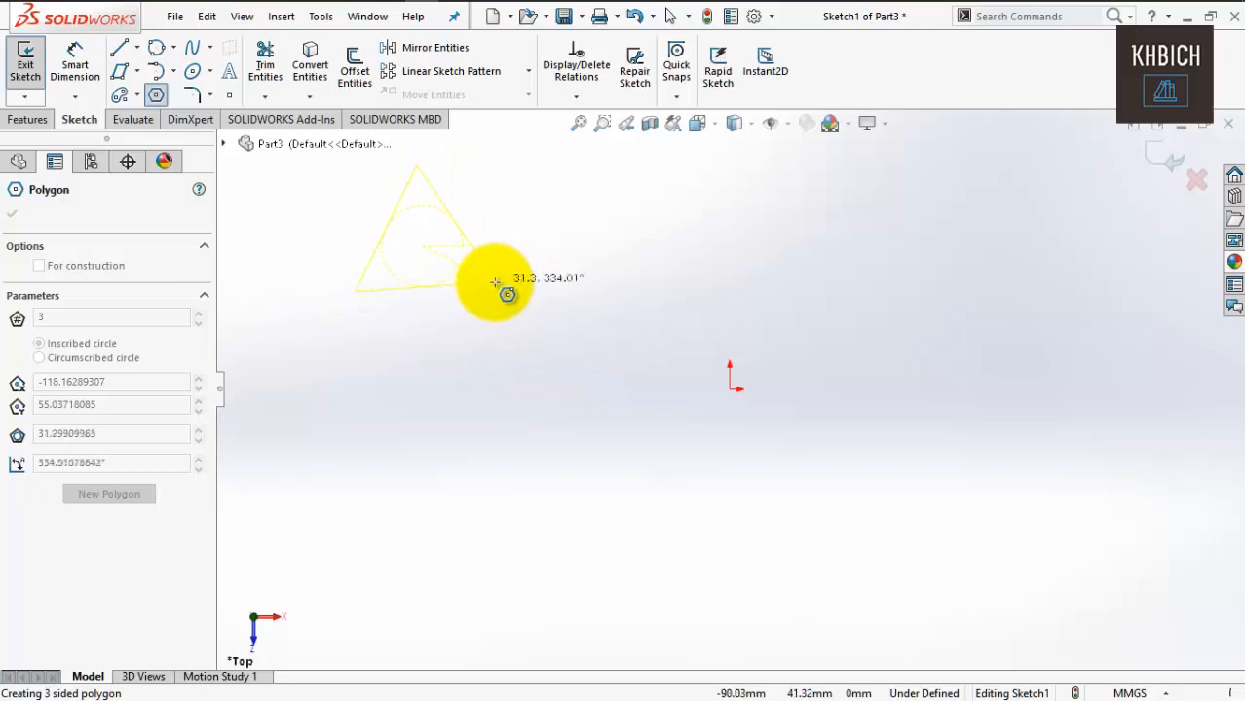
click(487, 283)
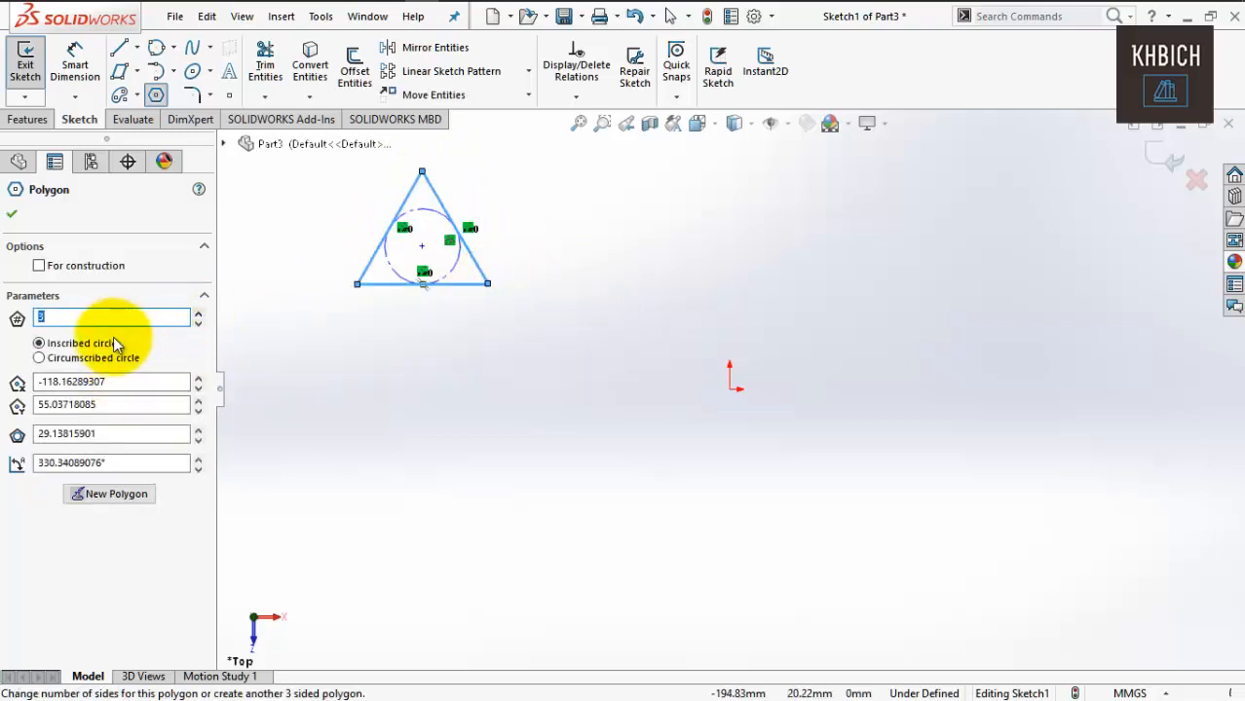
Increase the polygon's number of sides one at a time to 10.
click(197, 313)
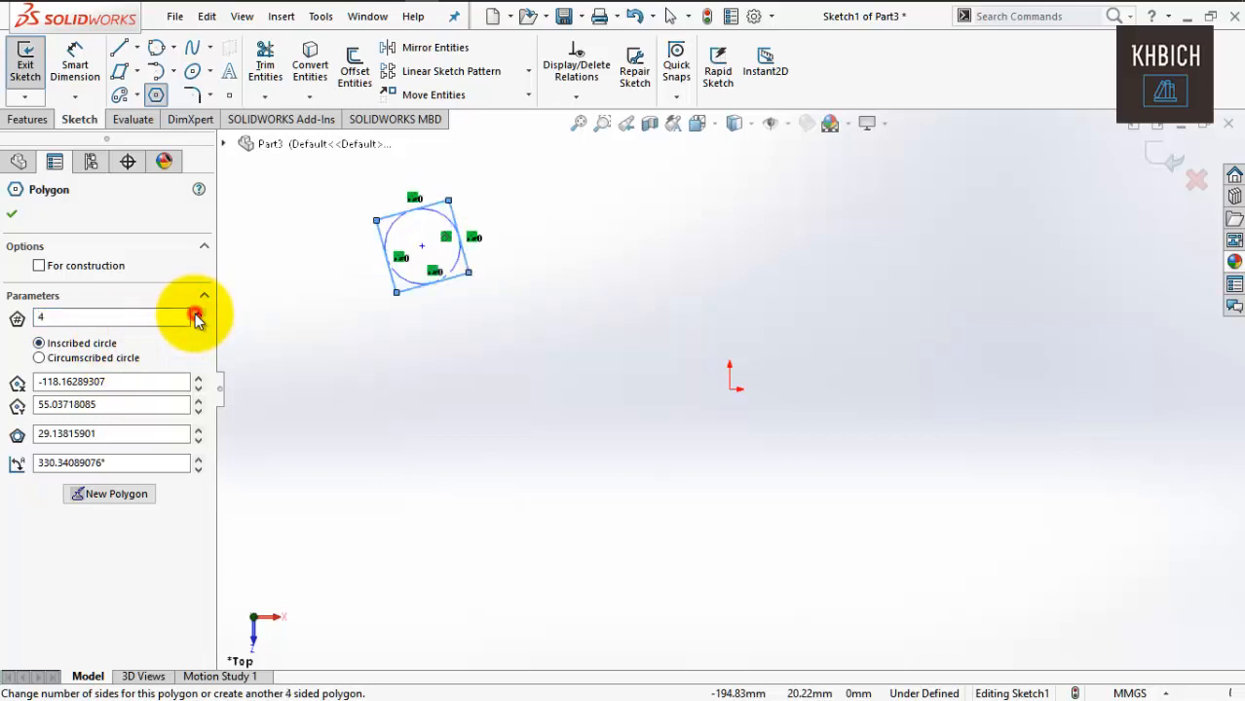
click(197, 313)
click(197, 314)
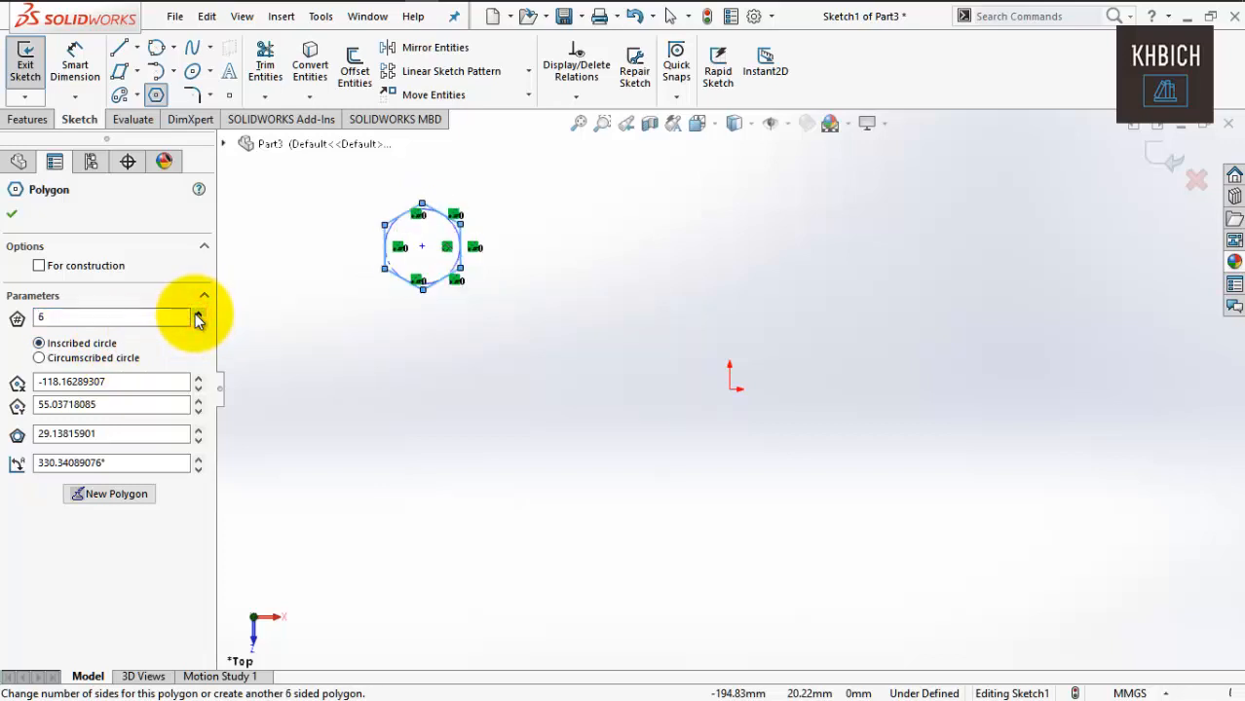
click(197, 314)
click(197, 314)
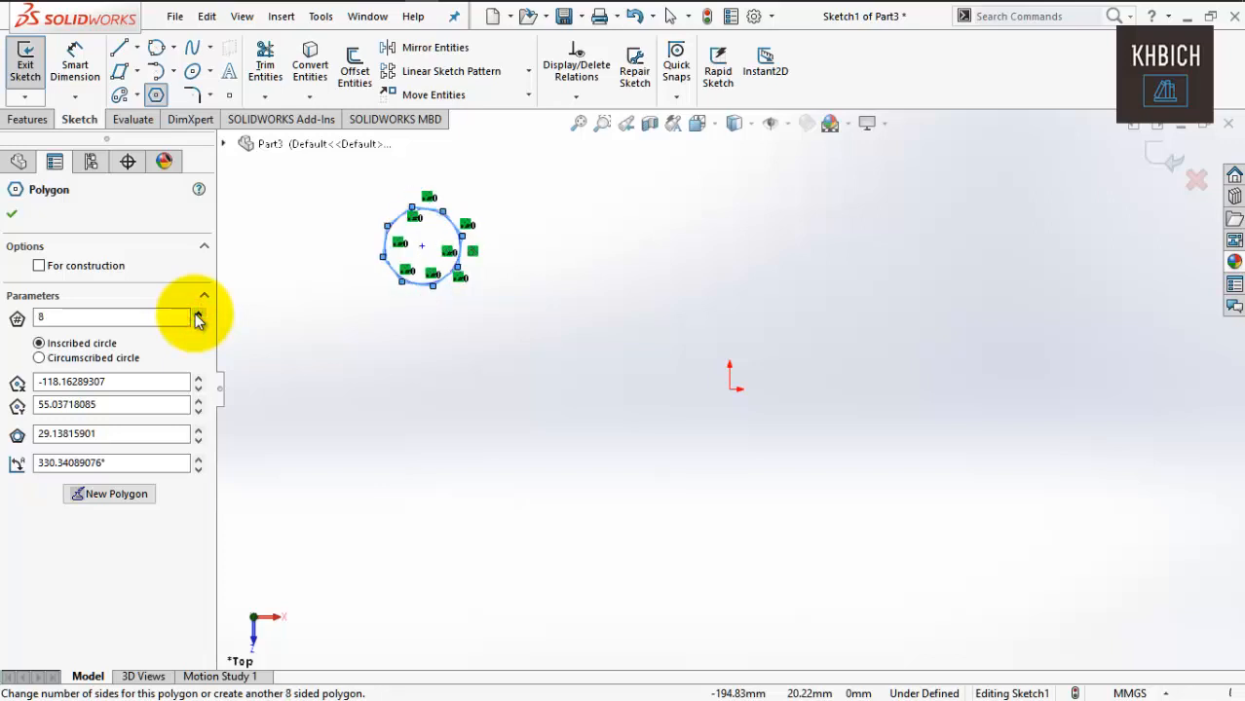
click(196, 314)
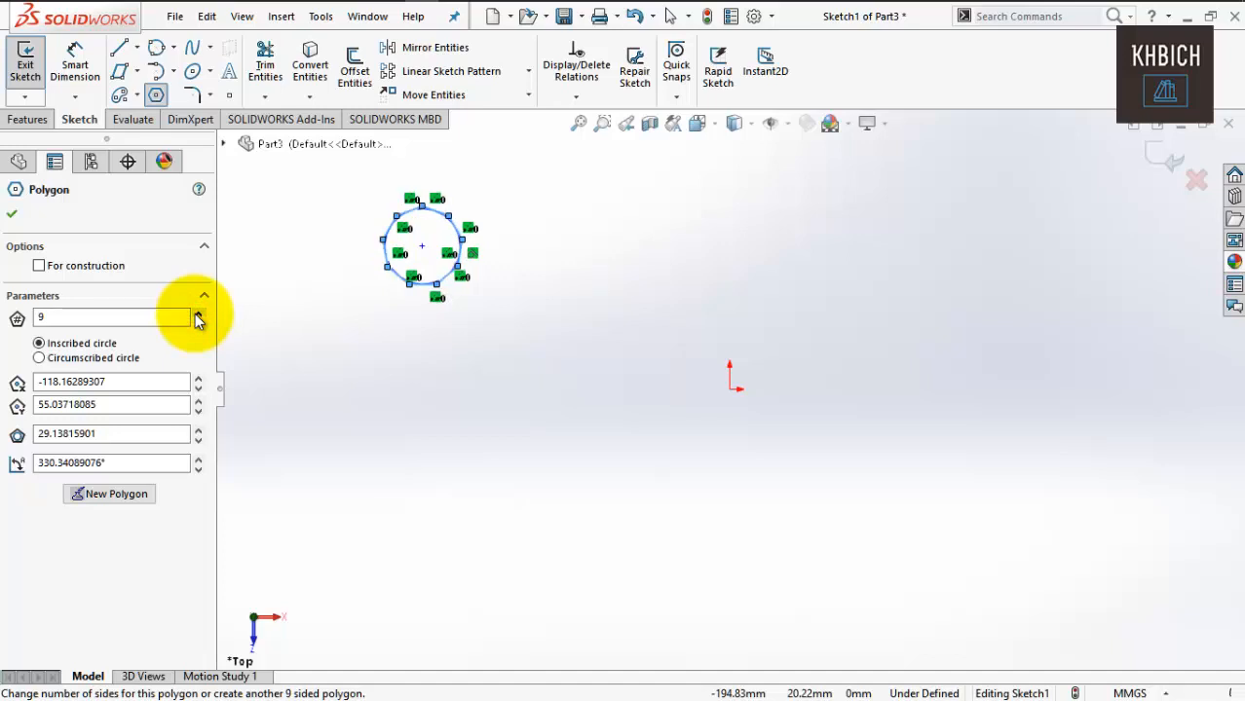
click(196, 313)
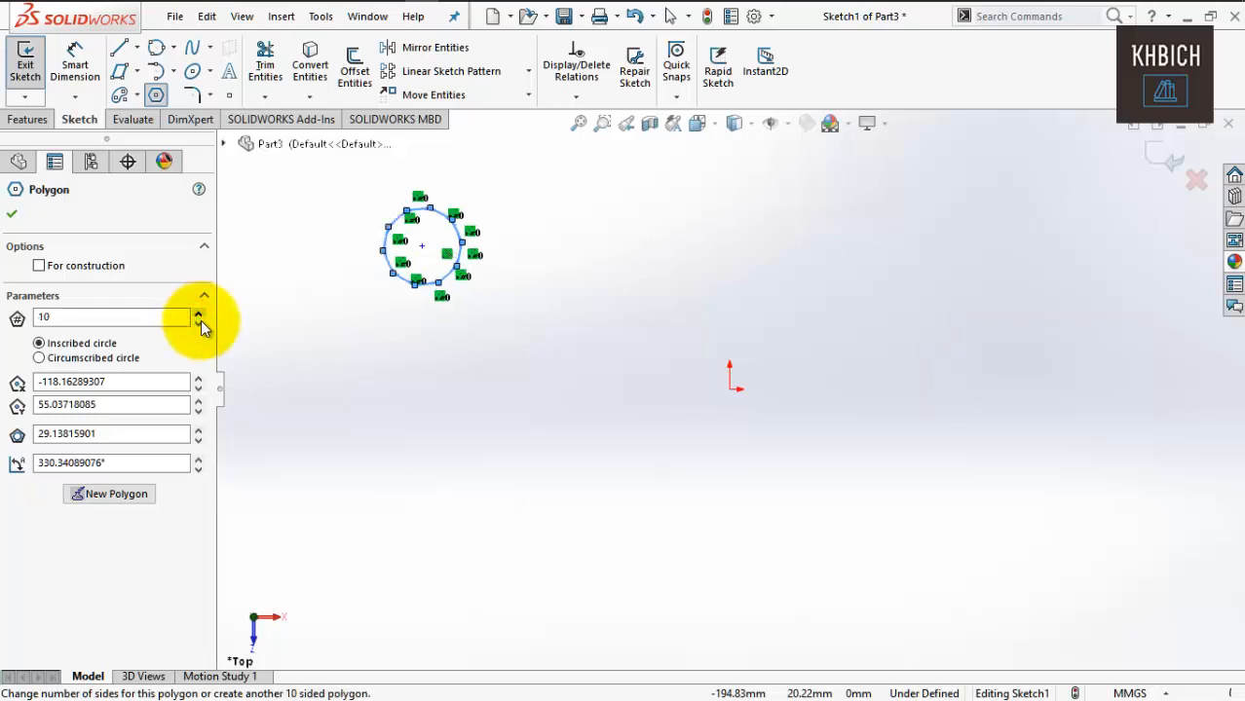
Reduce the polygon's number of sides back to 3.
click(199, 323)
click(199, 323)
click(199, 323)
click(199, 324)
click(199, 323)
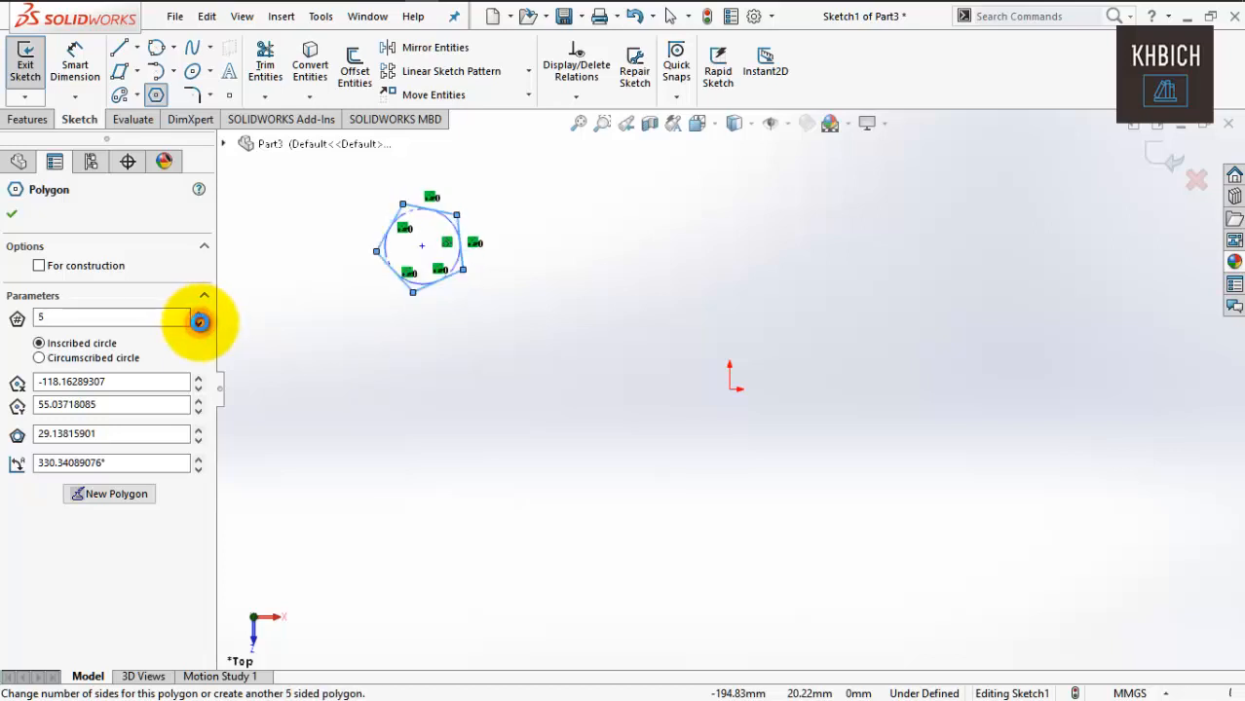
click(198, 324)
click(199, 323)
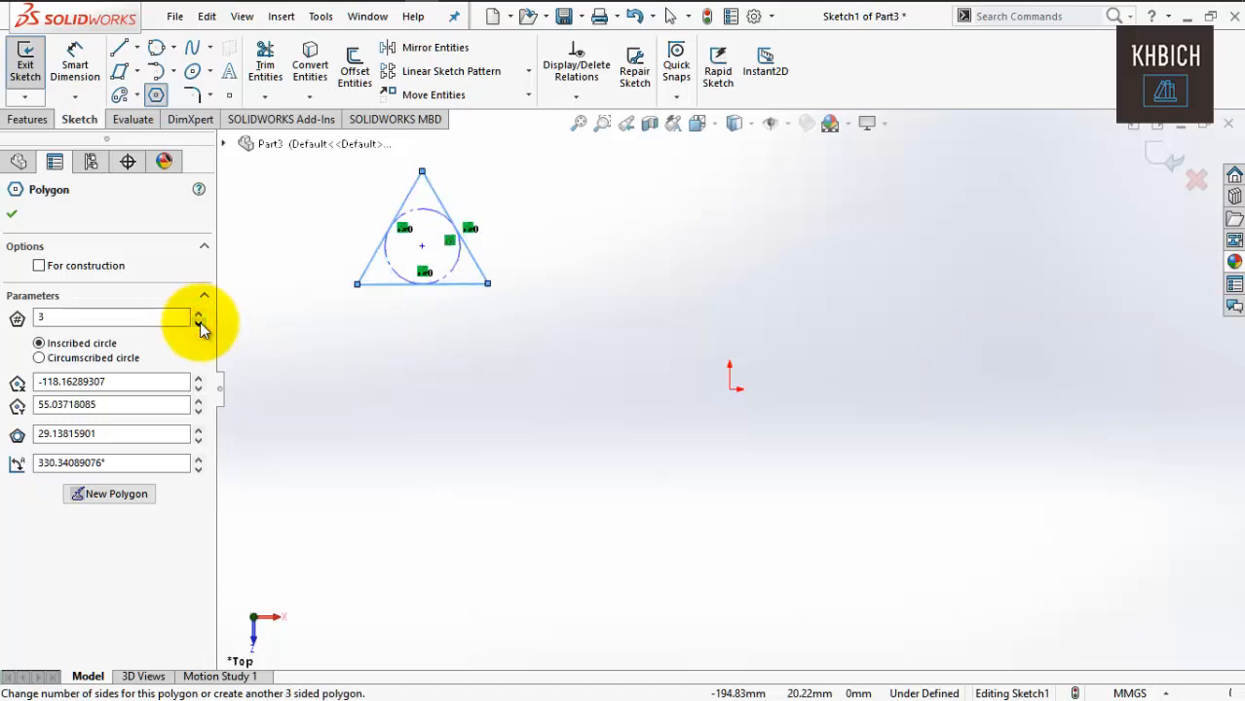
Toggle the triangle between circumscribed and inscribed circle, leave it on inscribed circle and close the Polygon tool.
click(119, 360)
click(110, 343)
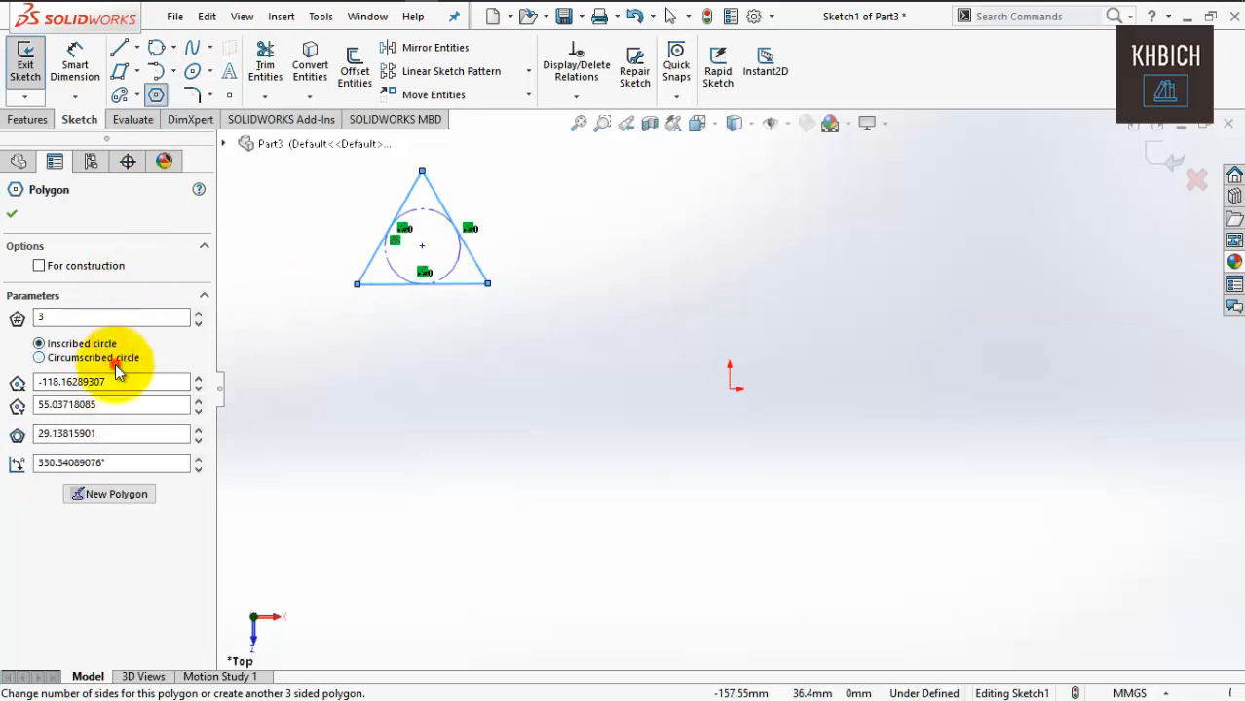
click(117, 359)
click(117, 341)
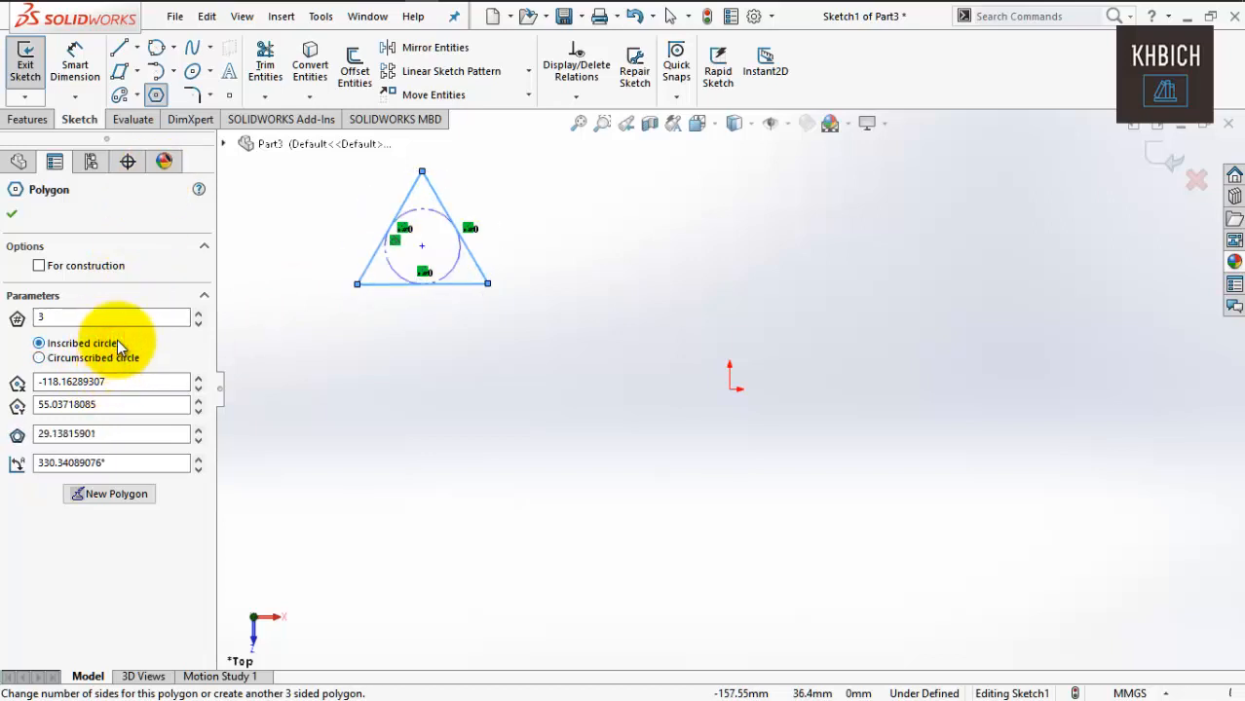
key(Escape)
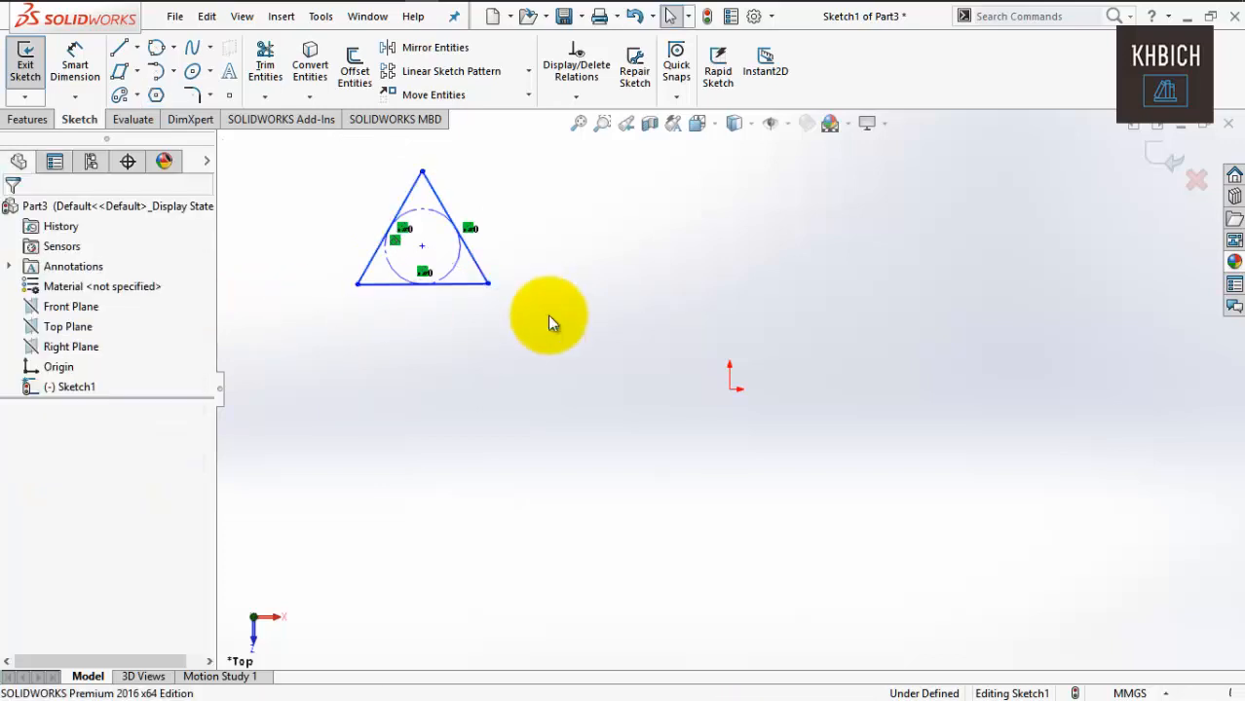
Delete the triangle and its construction circle from the sketch.
drag(543, 307, 347, 185)
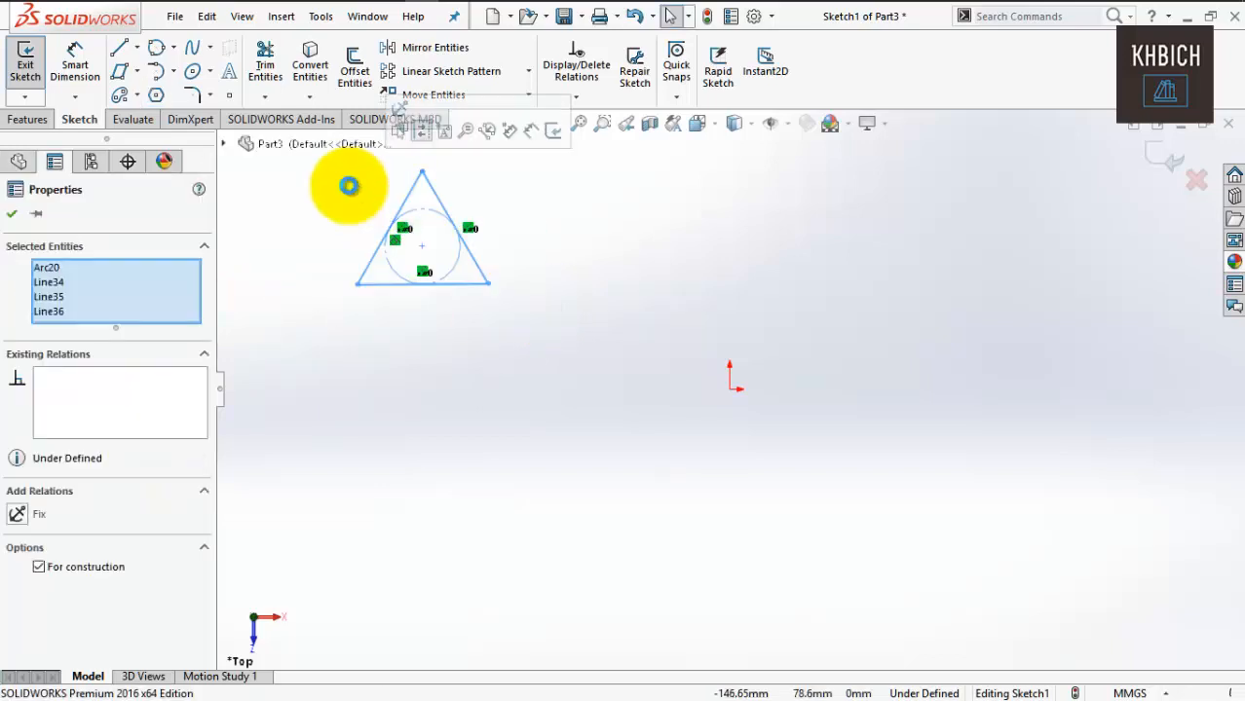
key(Delete)
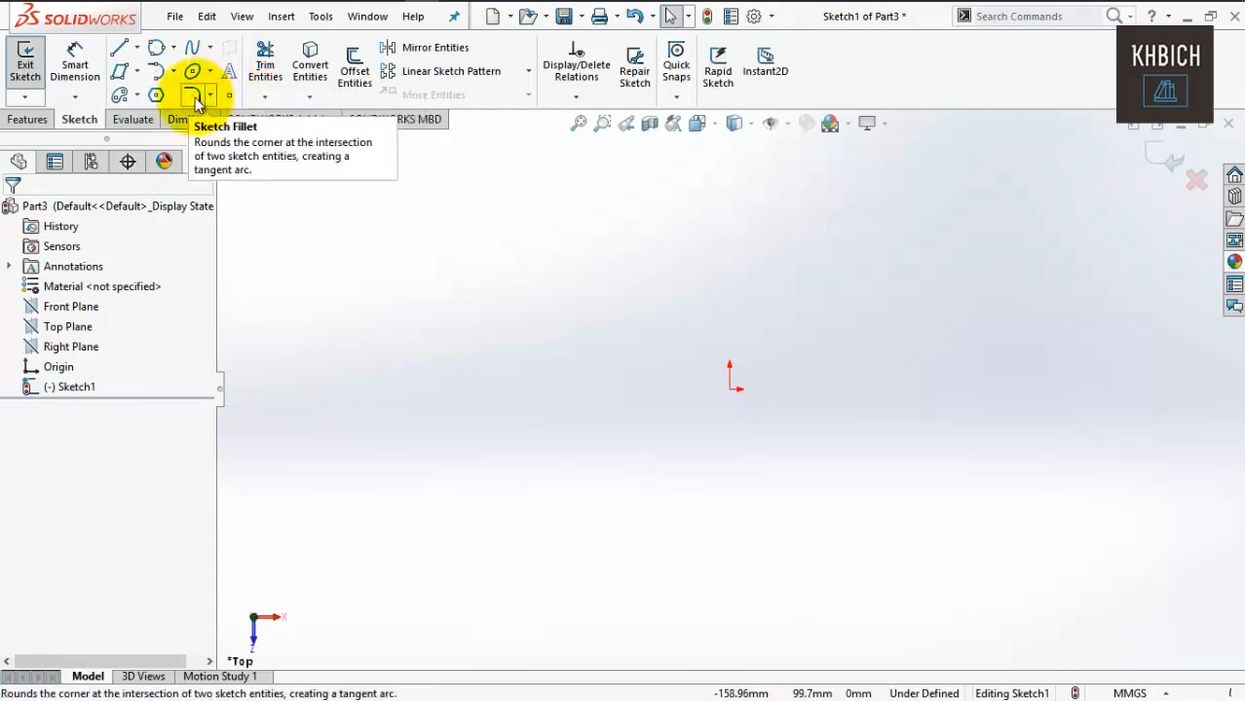
click(207, 97)
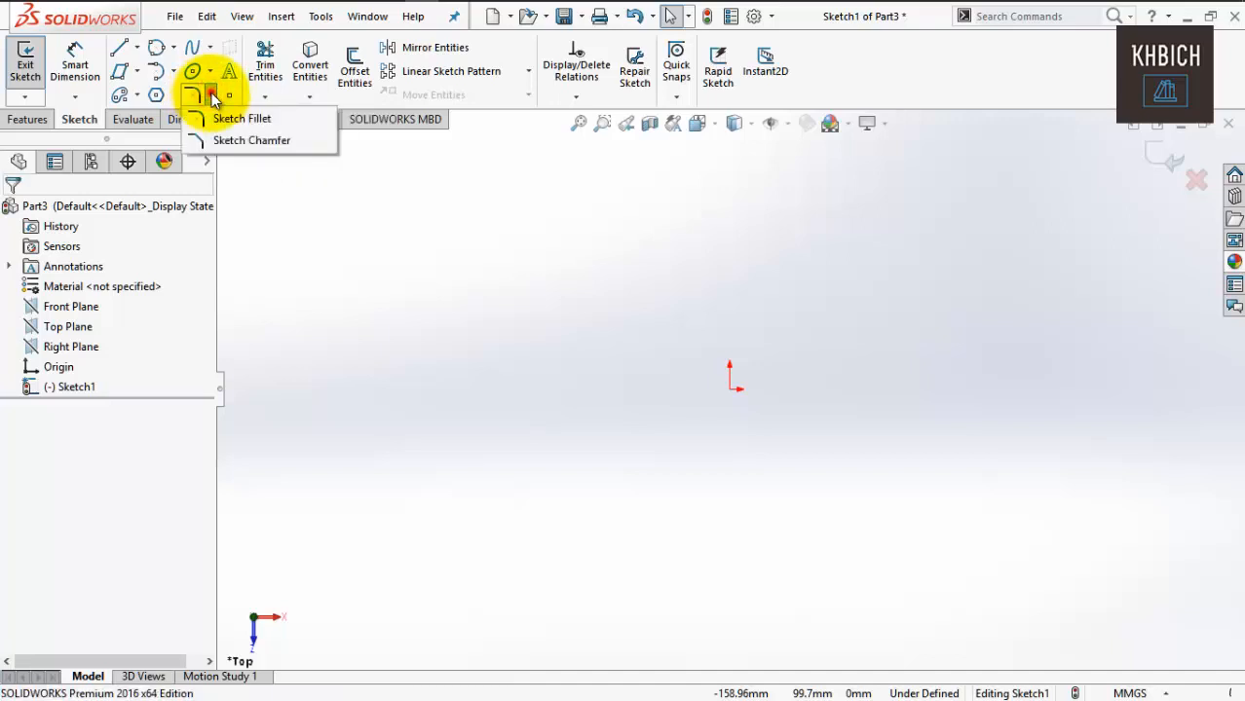
click(206, 97)
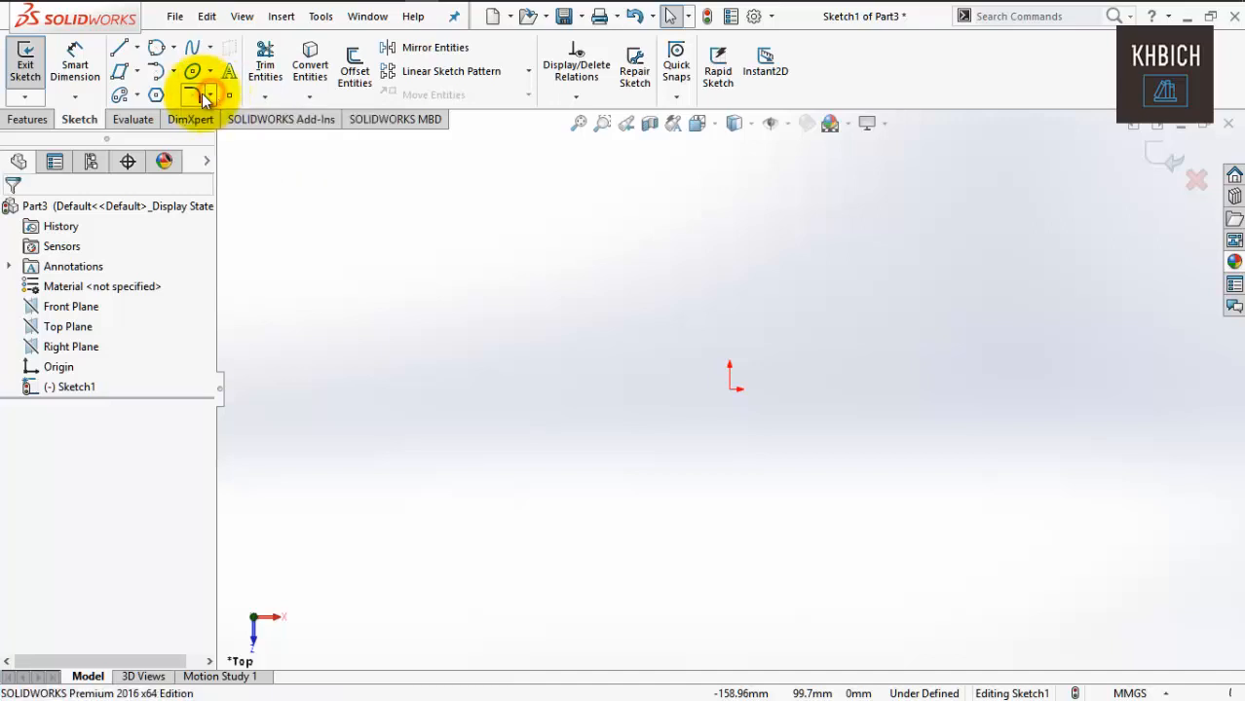
Draw a corner rectangle about 209 mm wide and 103 mm high enclosing the origin.
click(137, 72)
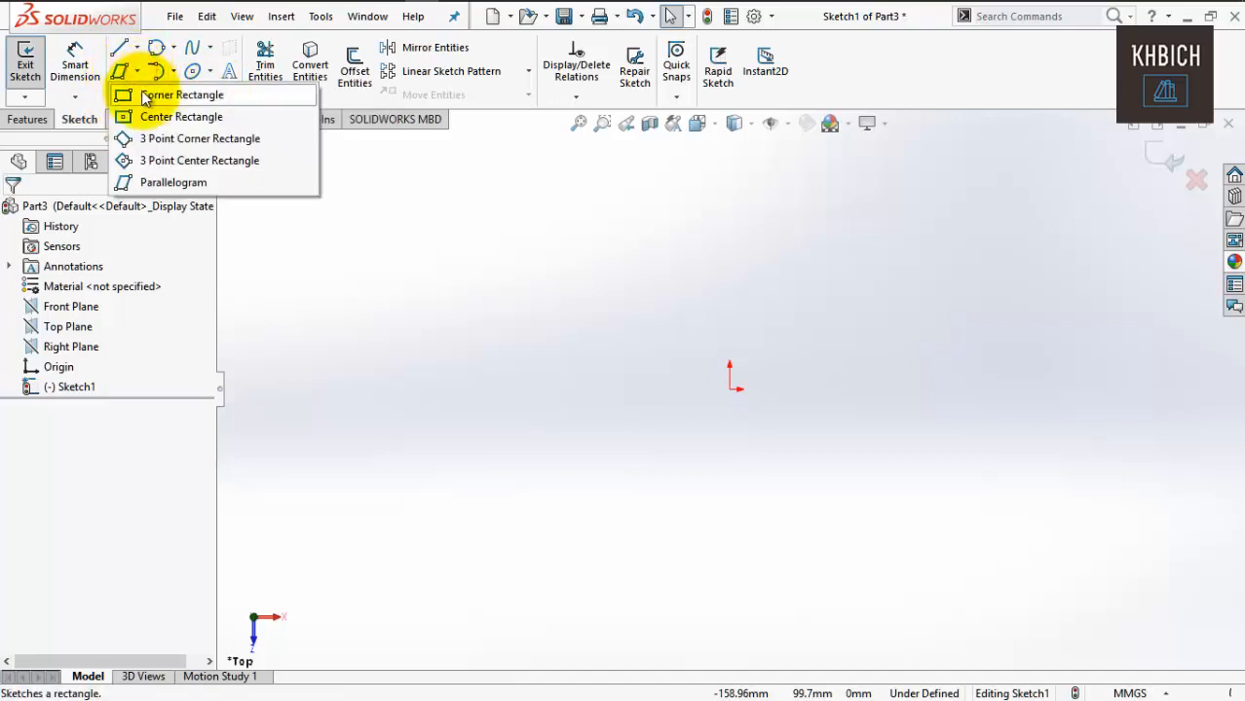
click(145, 94)
click(477, 270)
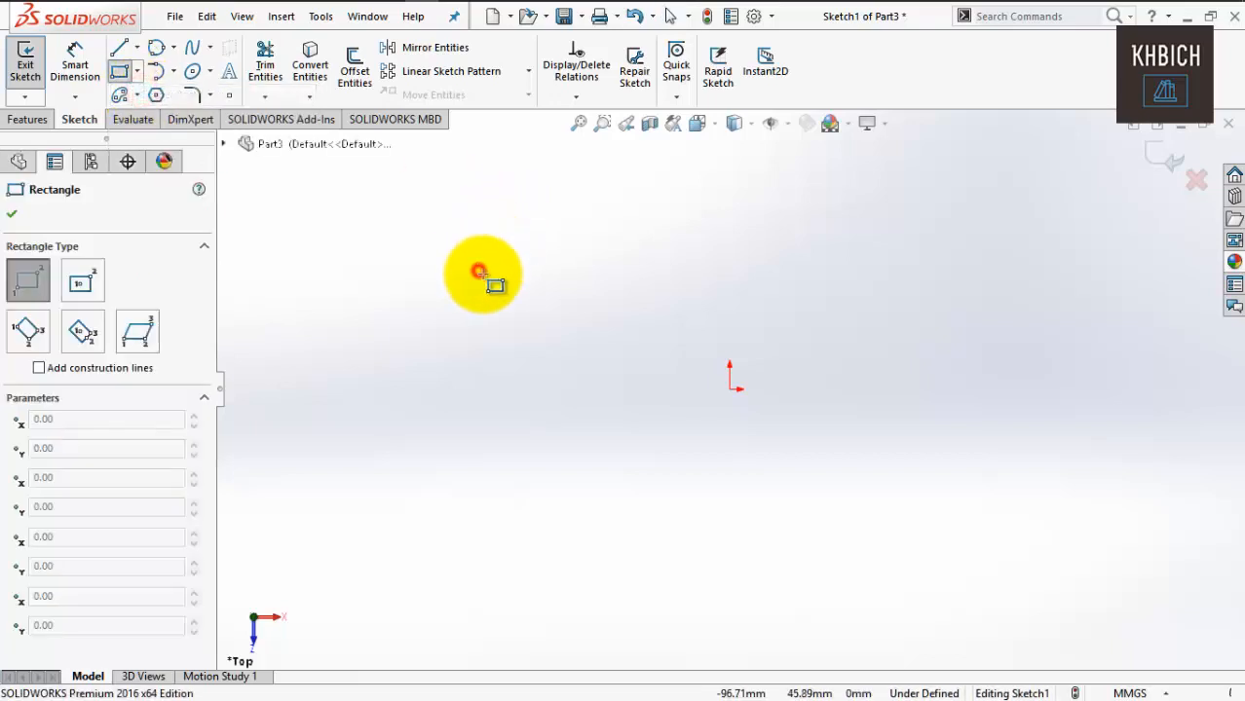
click(1020, 537)
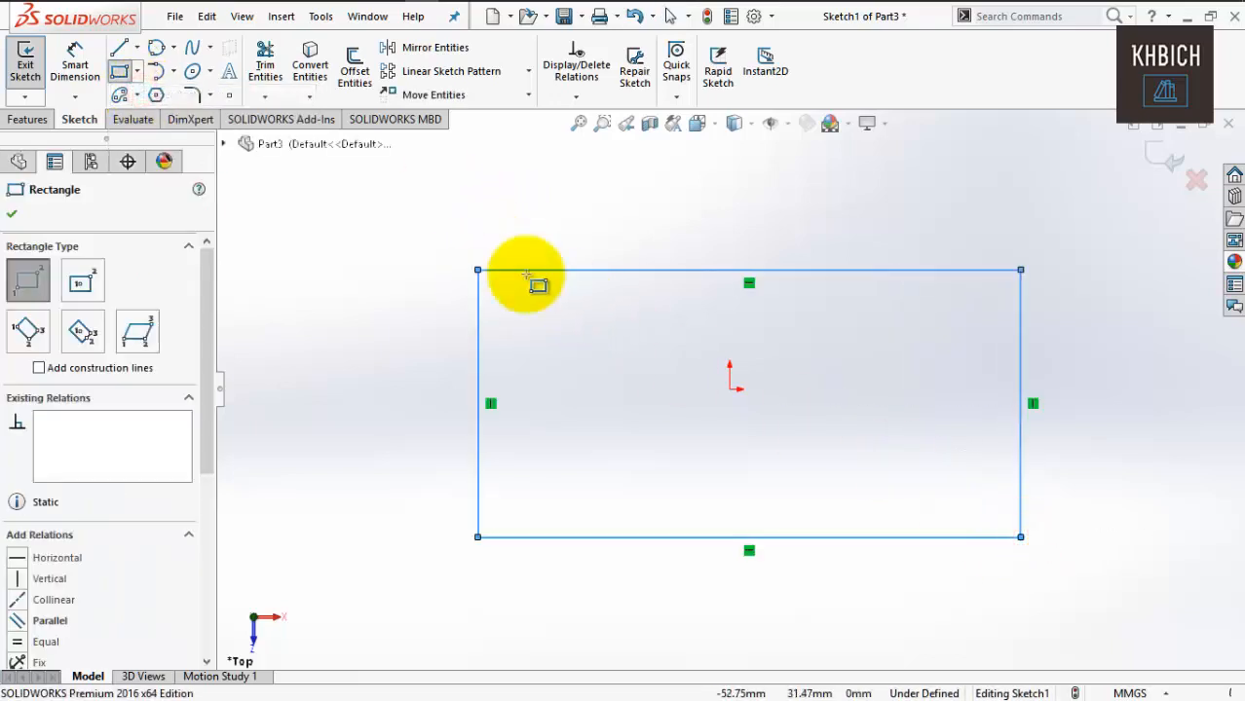
Fillet the rectangle's upper-left corner with a 10 mm radius using Sketch Fillet.
click(193, 98)
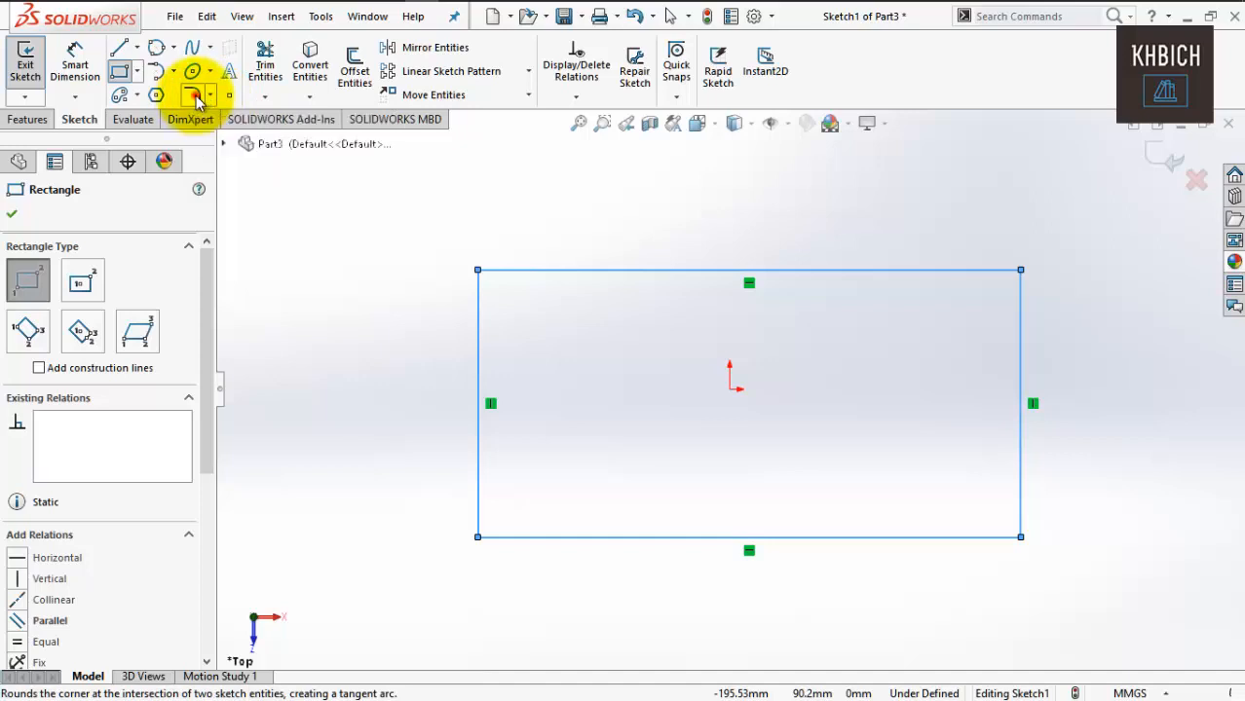
click(479, 336)
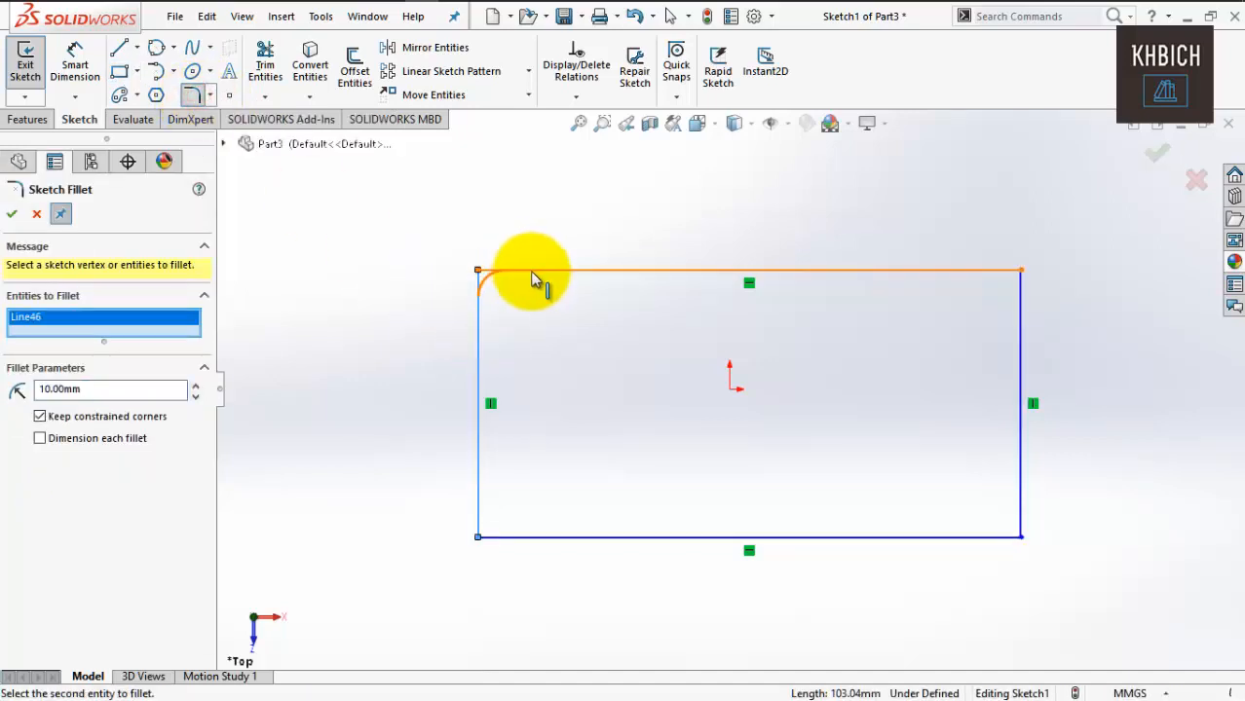
click(588, 273)
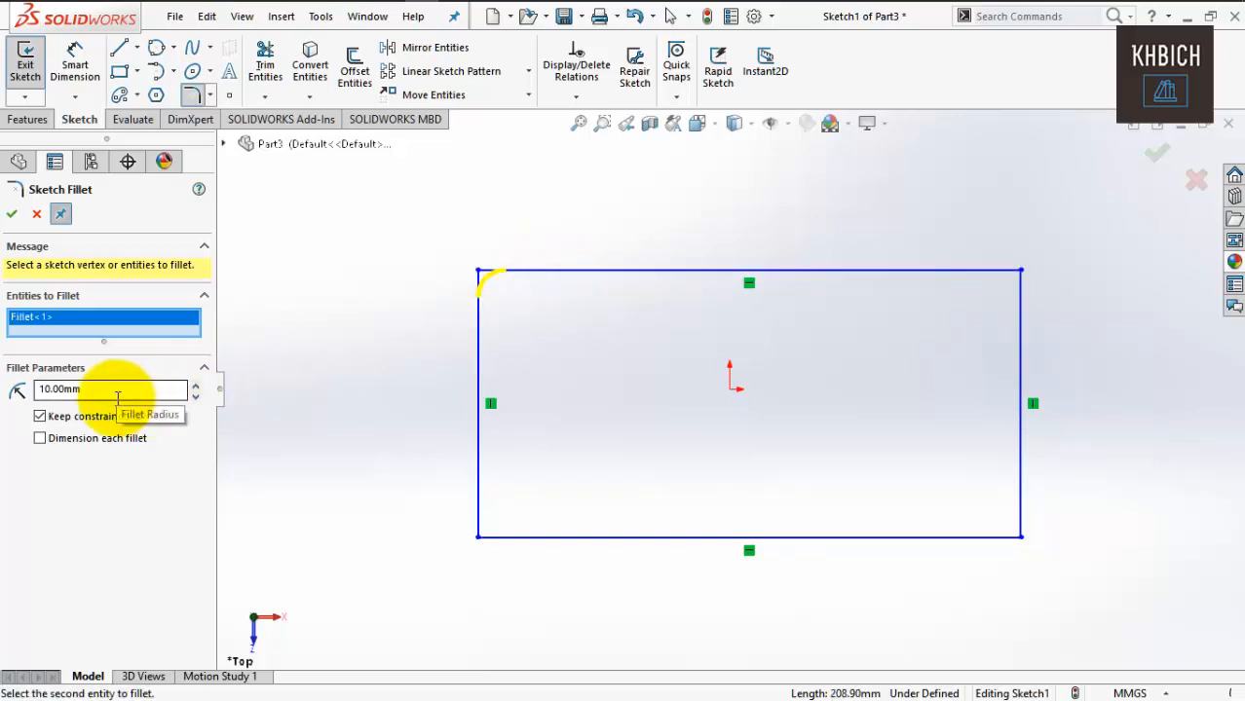
right_click(285, 400)
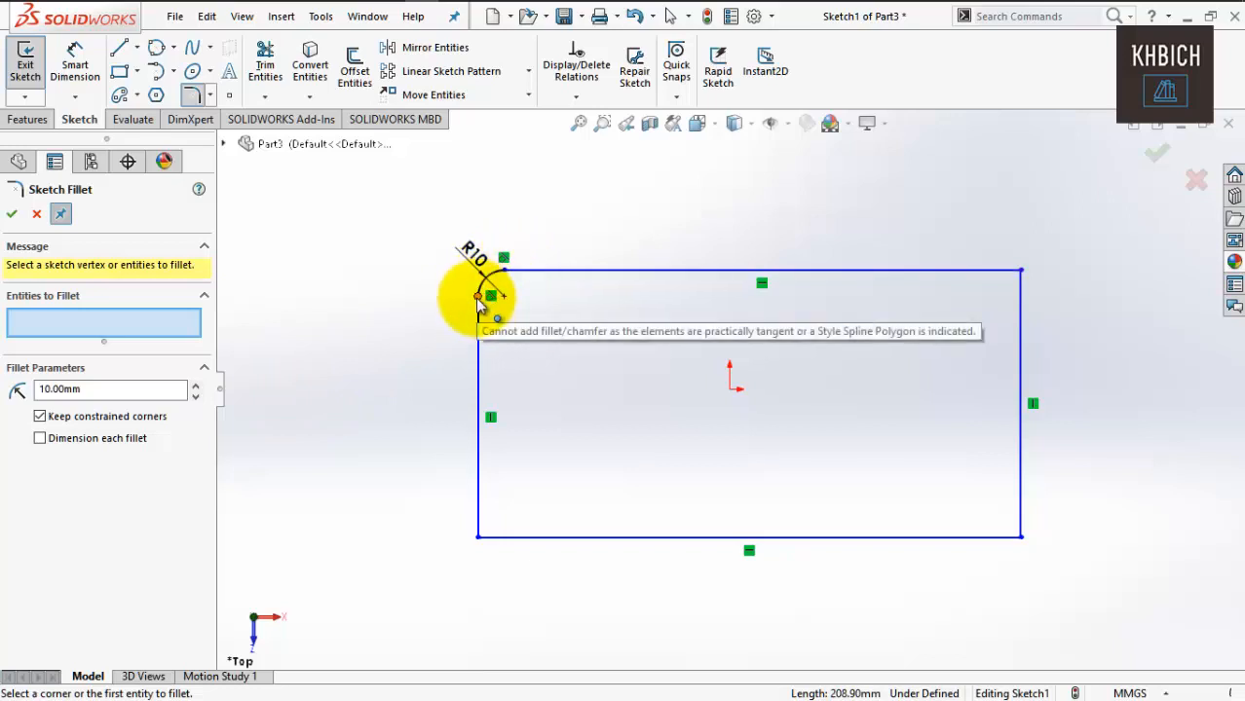
Chamfer the rectangle's lower-right corner with an equal distance of 10 mm using Sketch Chamfer and close the tool.
click(210, 94)
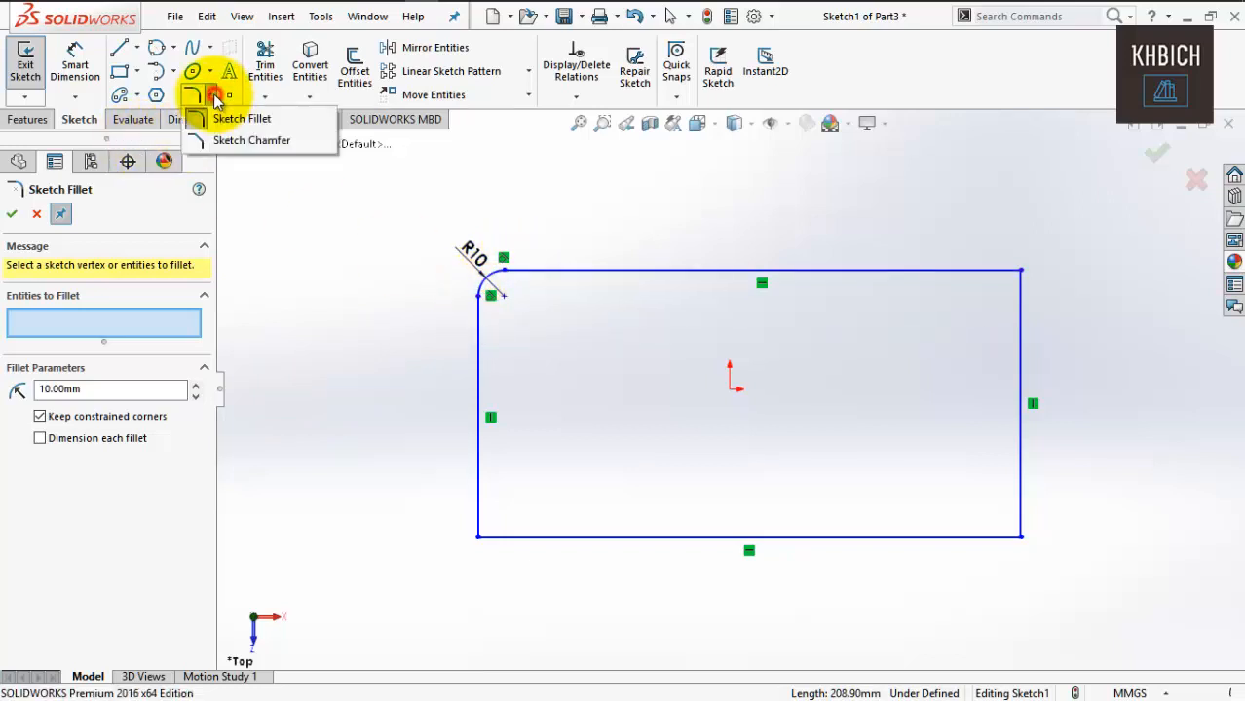
click(252, 143)
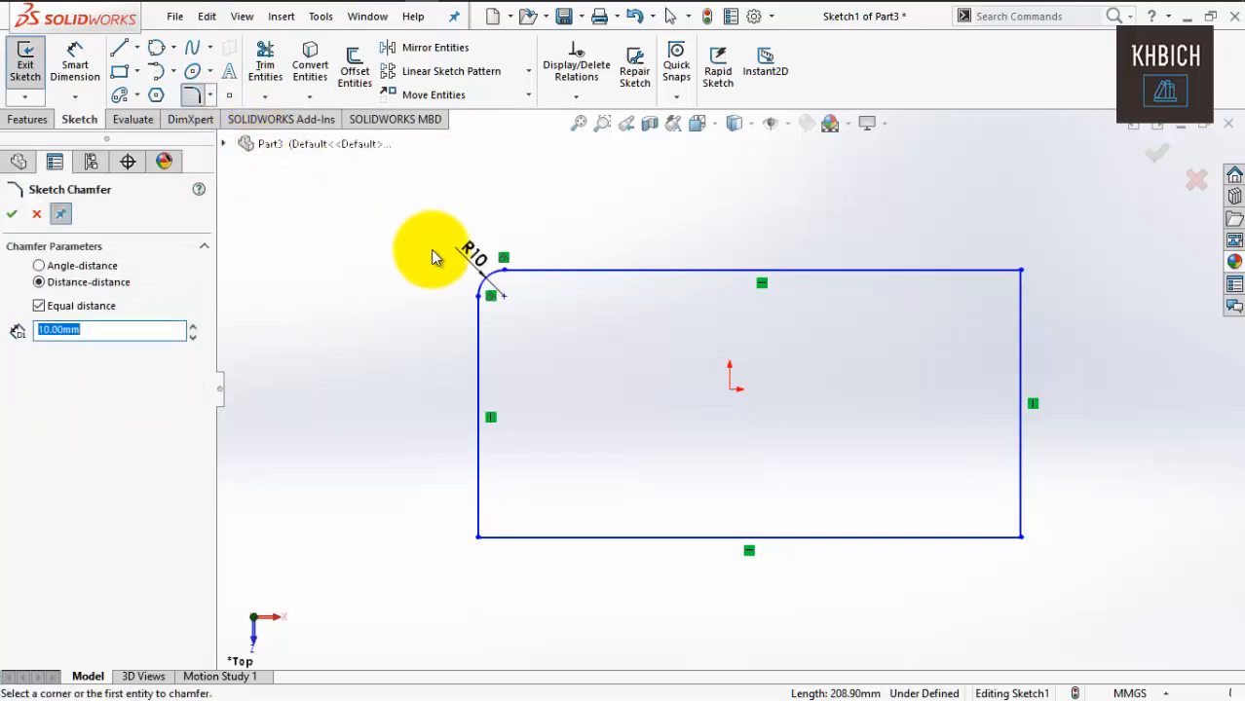
click(1023, 513)
click(983, 537)
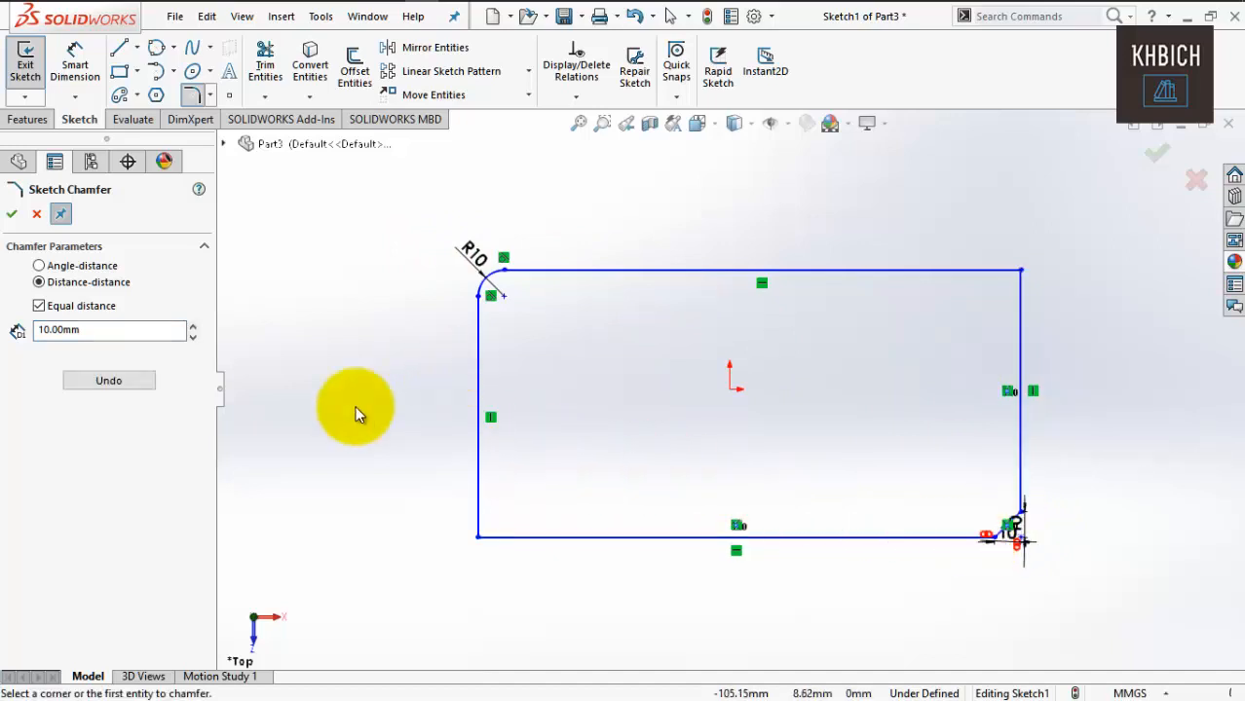
double_click(97, 333)
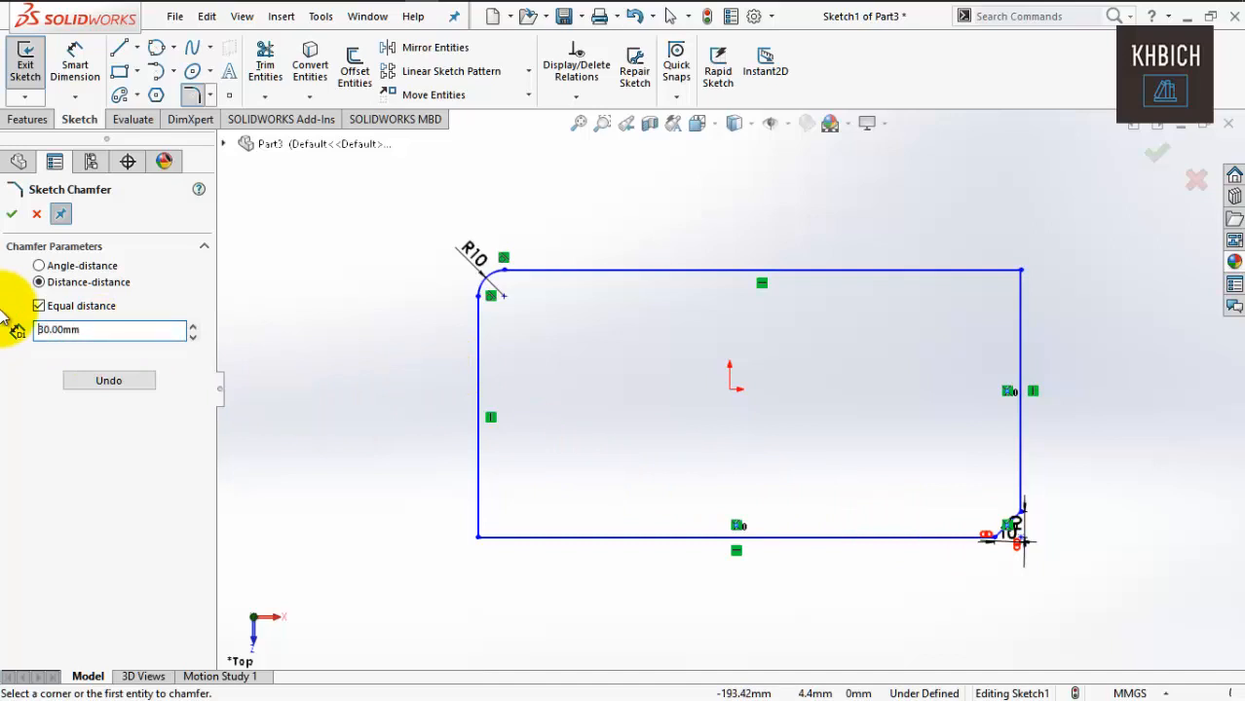
key(Return)
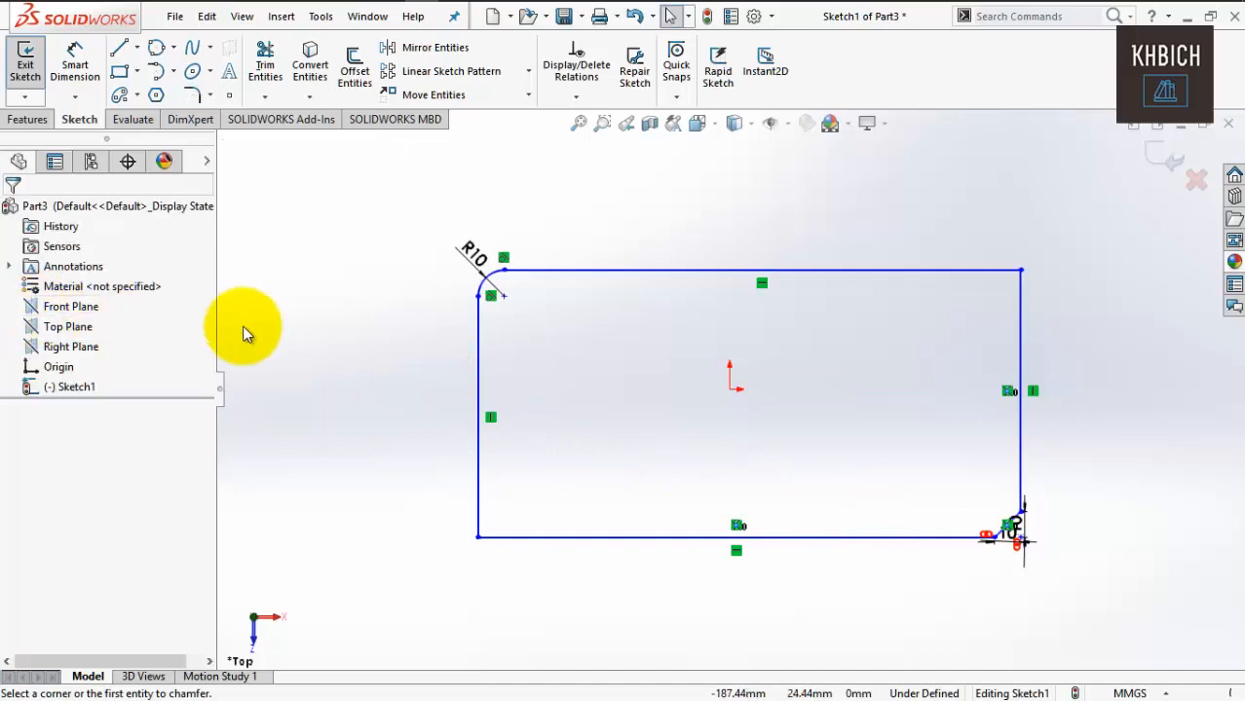
Examine the chamfer and its dimensions at the rectangle's lower-right corner up close, ending on a view of the whole sketch.
scroll(1102, 574, up, 13)
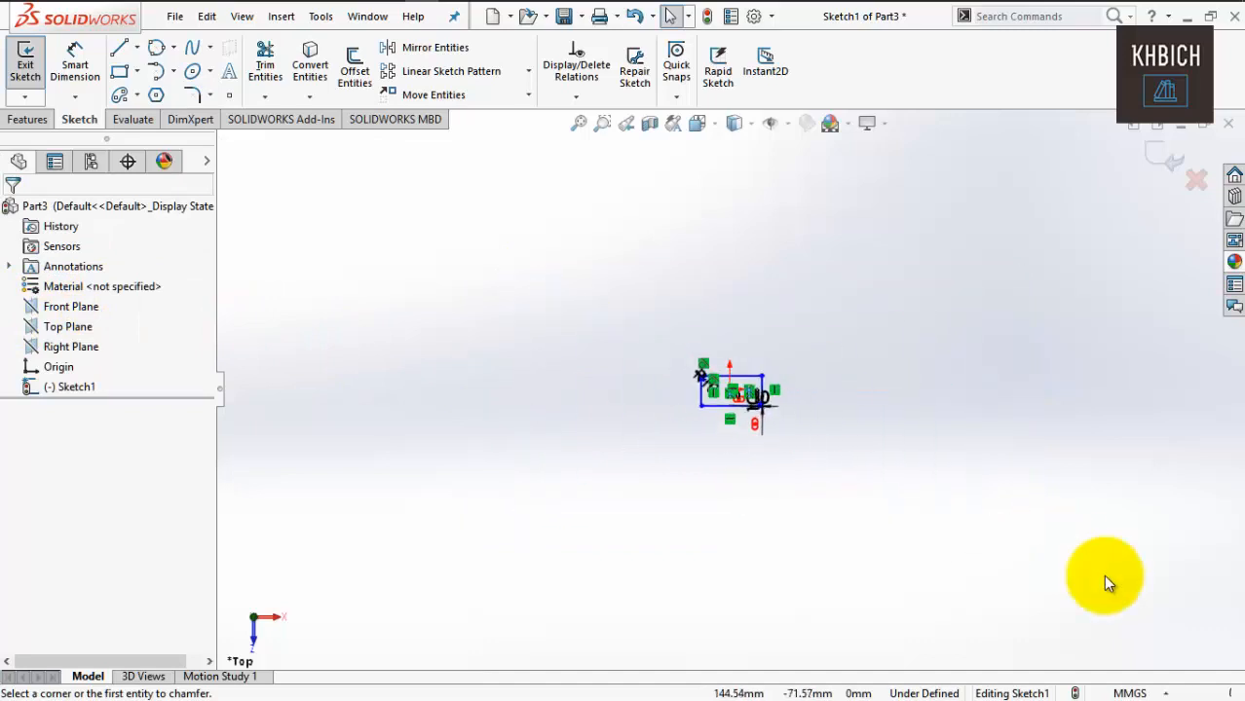
scroll(1103, 575, down, 15)
click(577, 125)
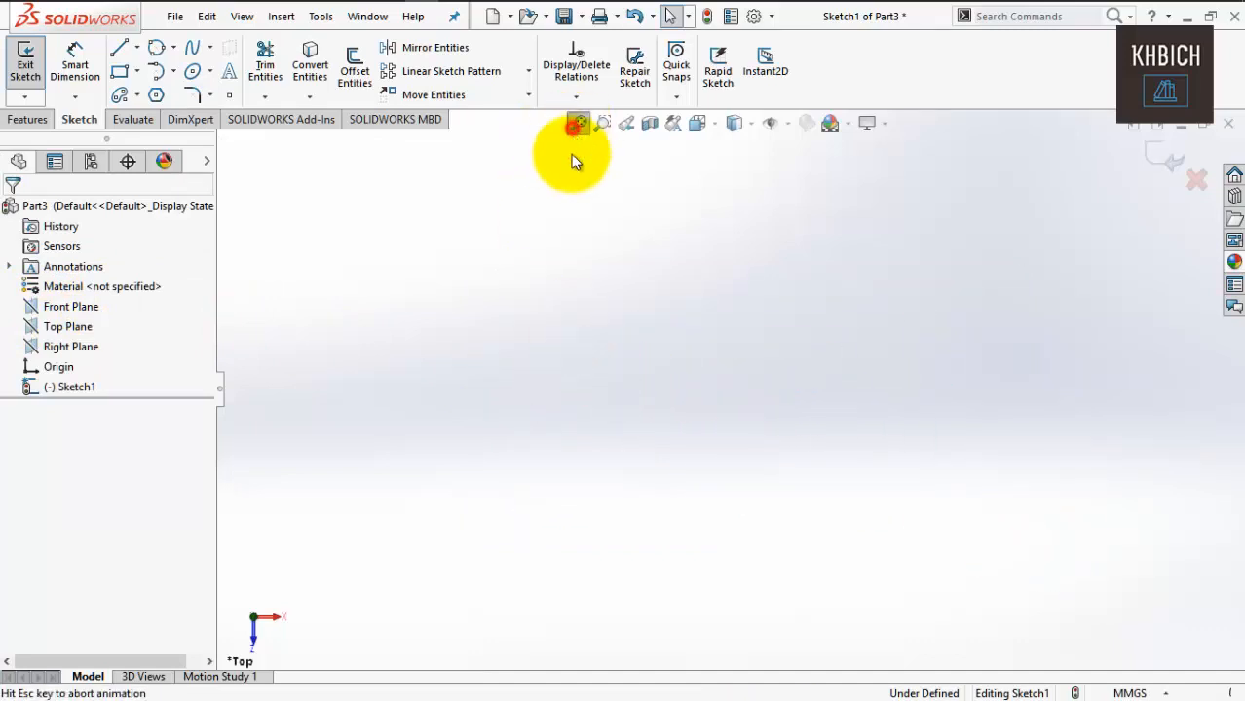
click(1013, 533)
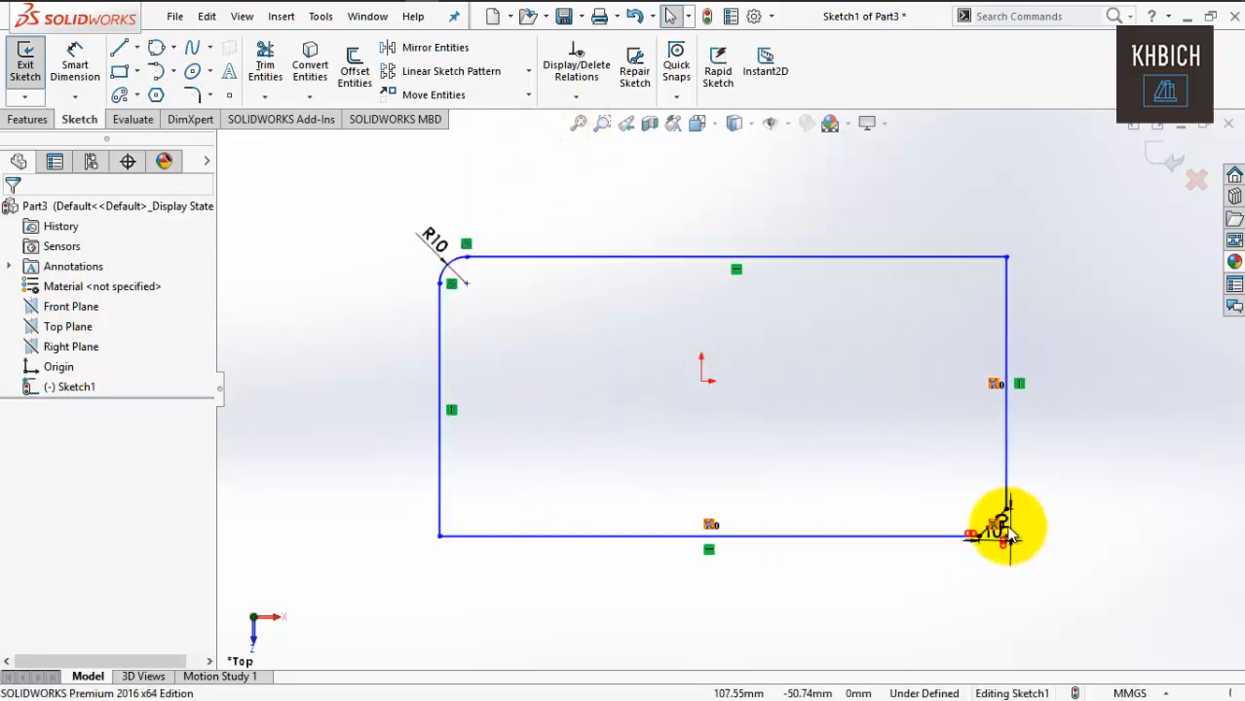
scroll(1006, 527, down, 8)
scroll(799, 462, down, 3)
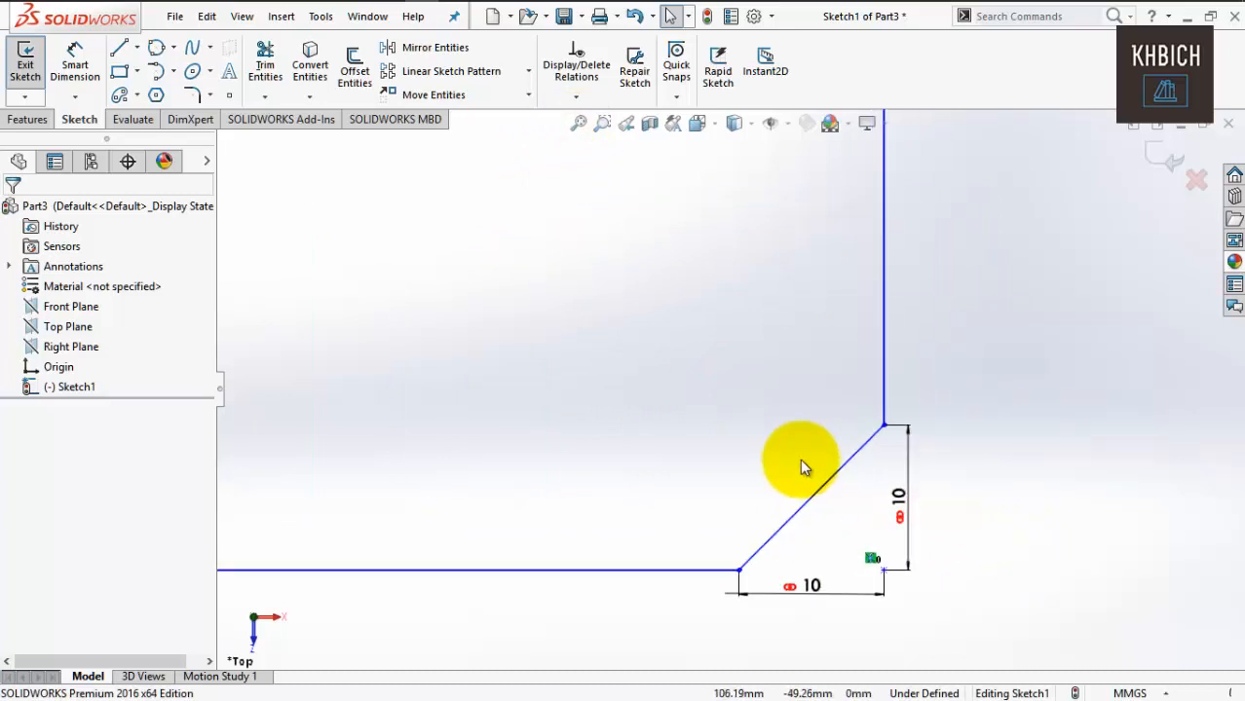
scroll(866, 435, up, 4)
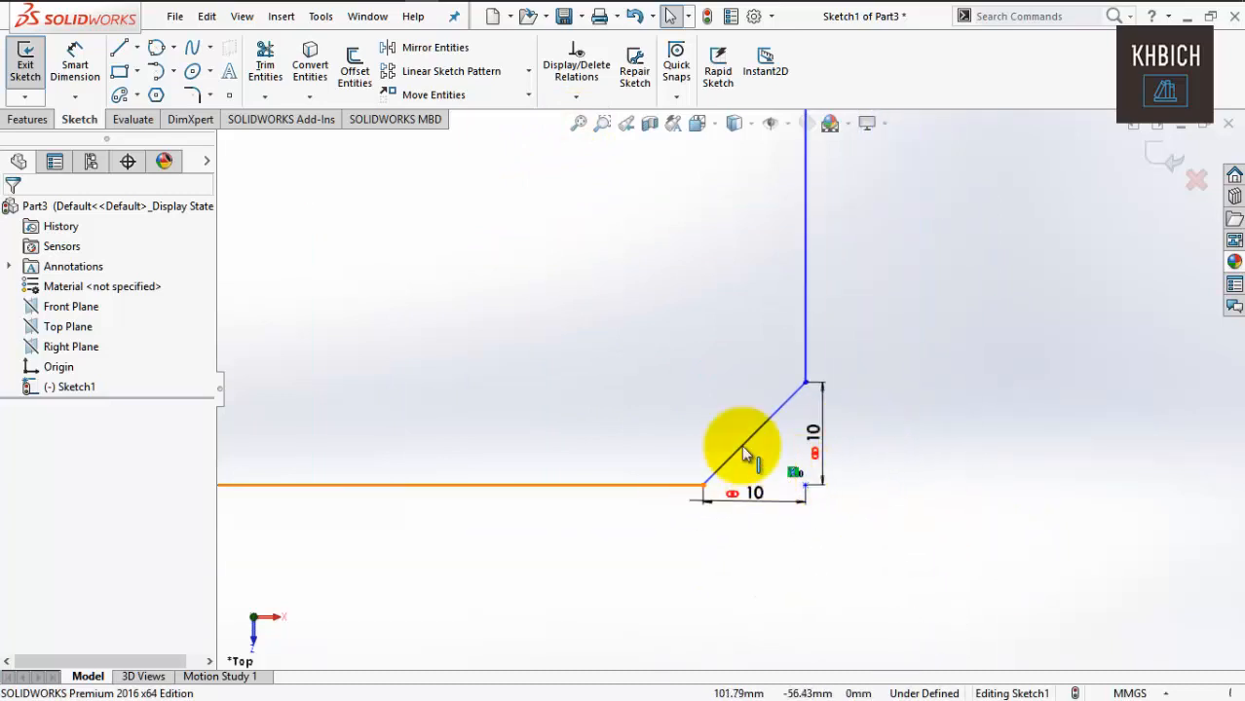
scroll(332, 384, up, 12)
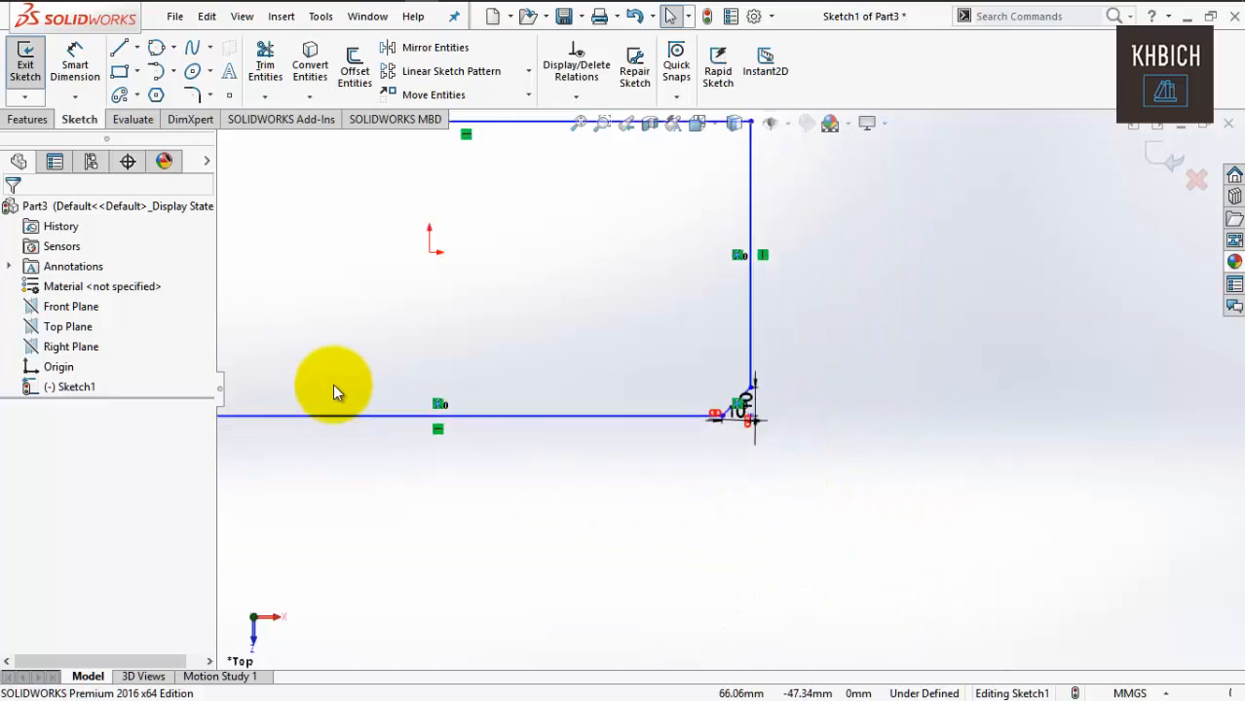
scroll(332, 383, down, 2)
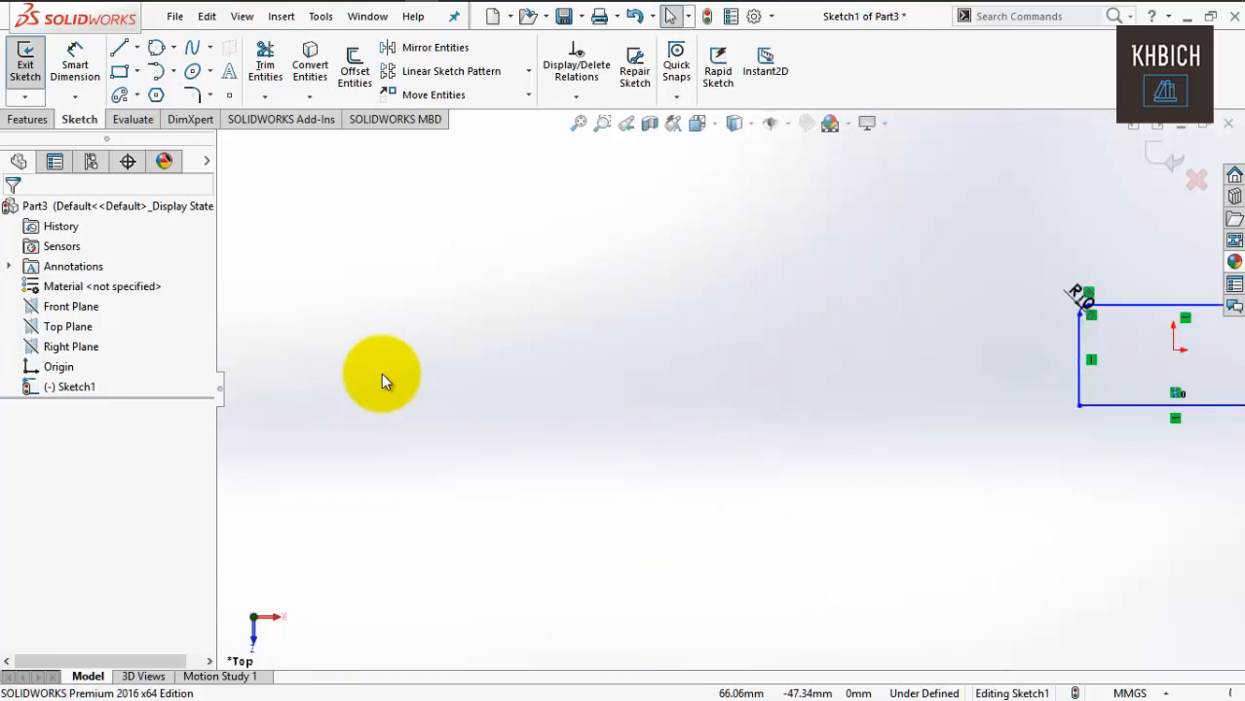
click(579, 122)
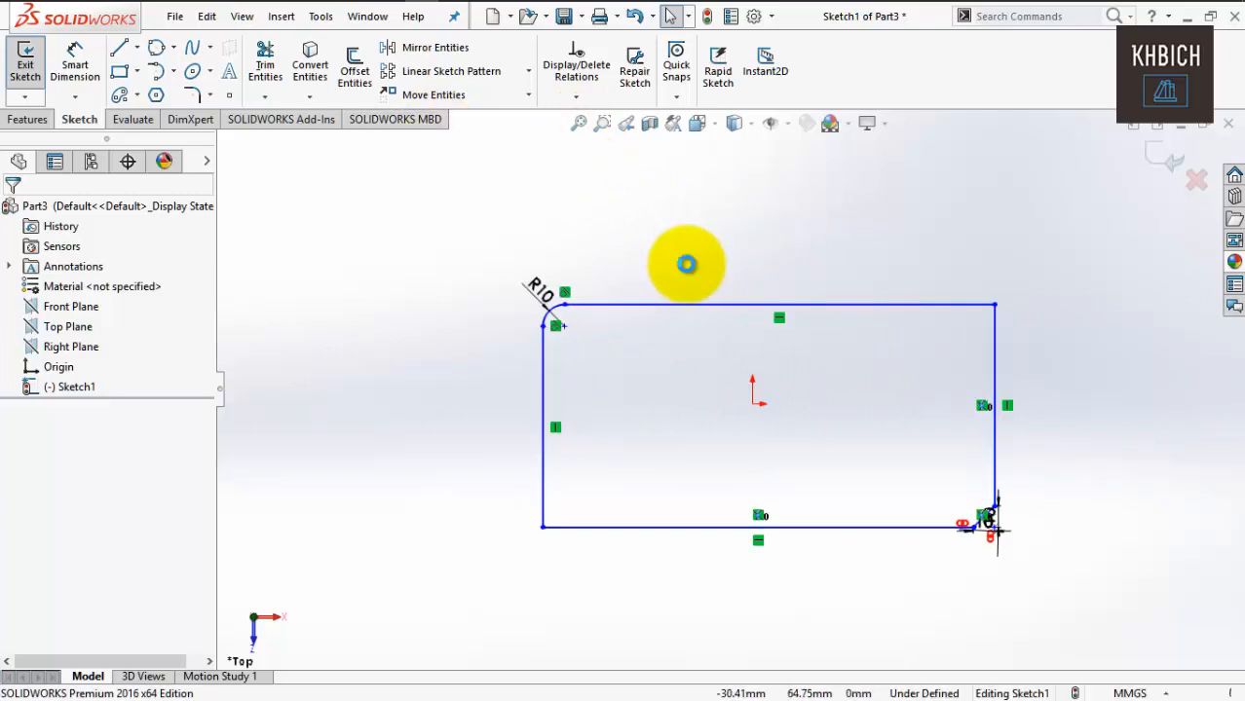
Undo the chamfer and the fillet on the rectangle's corners.
key(ctrl+z)
key(ctrl+z)
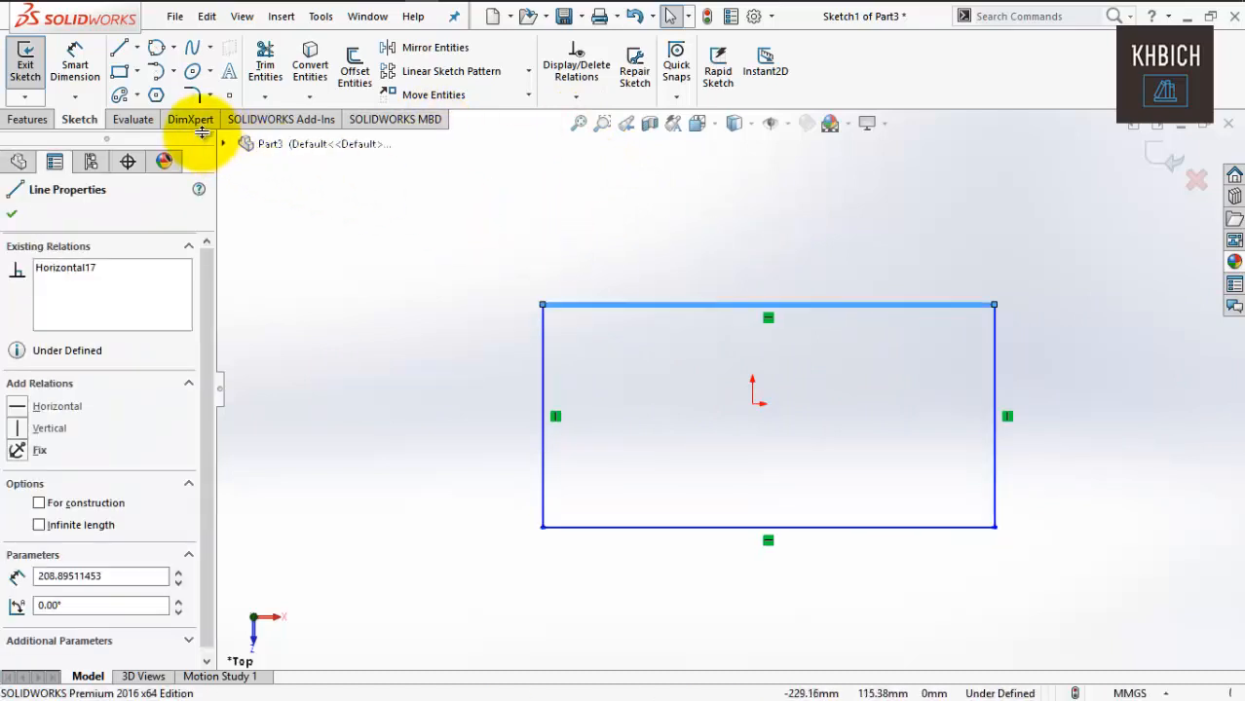
Dimension the rectangle's top edge with Smart Dimension and set its length to 400 mm.
click(83, 73)
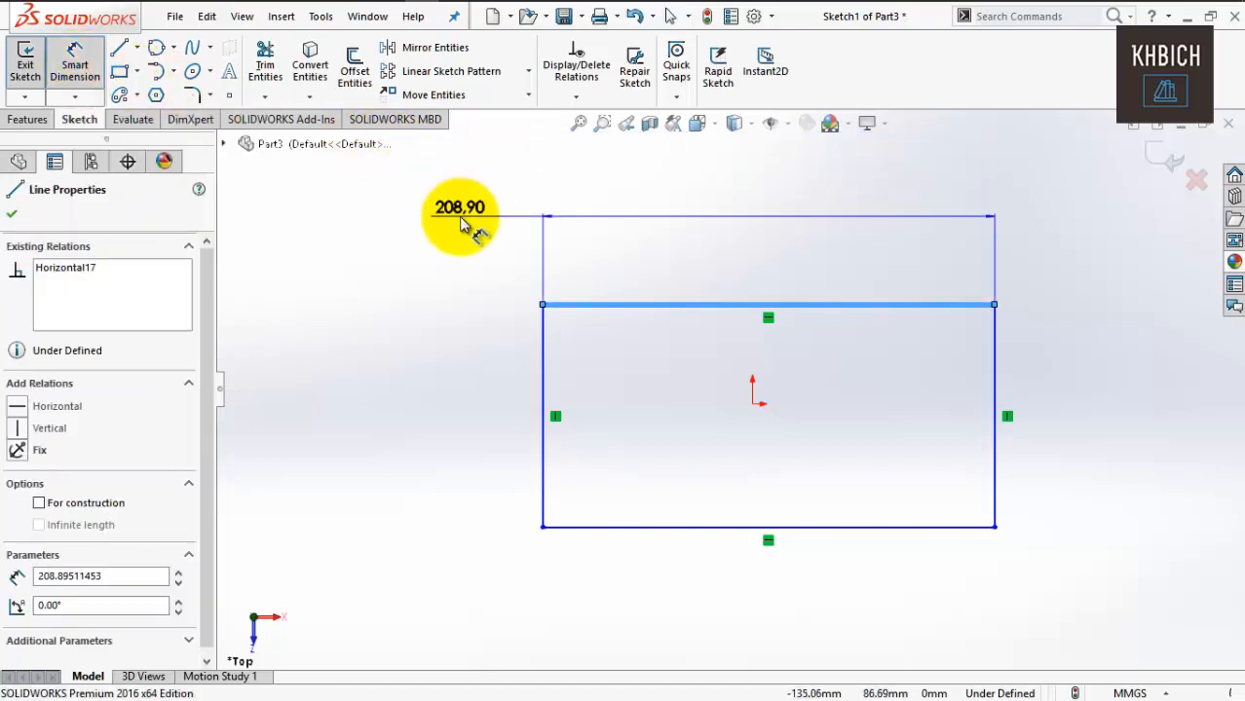
key(Escape)
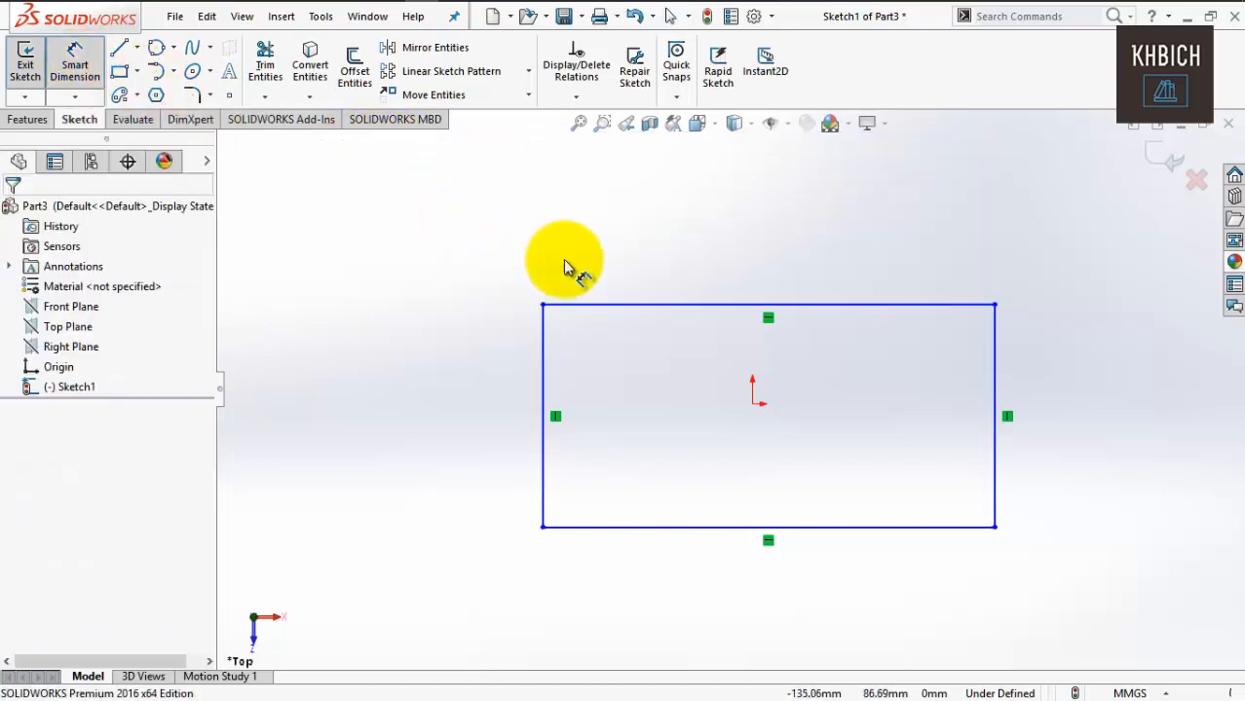
click(633, 307)
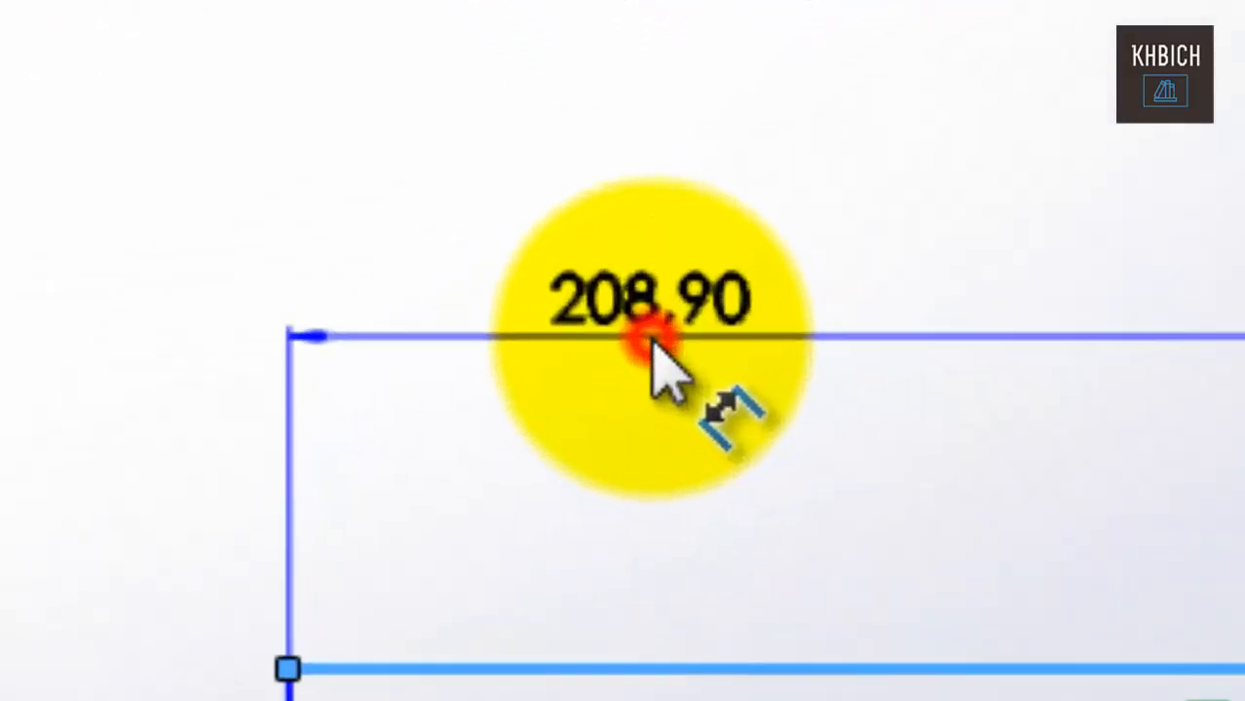
click(634, 226)
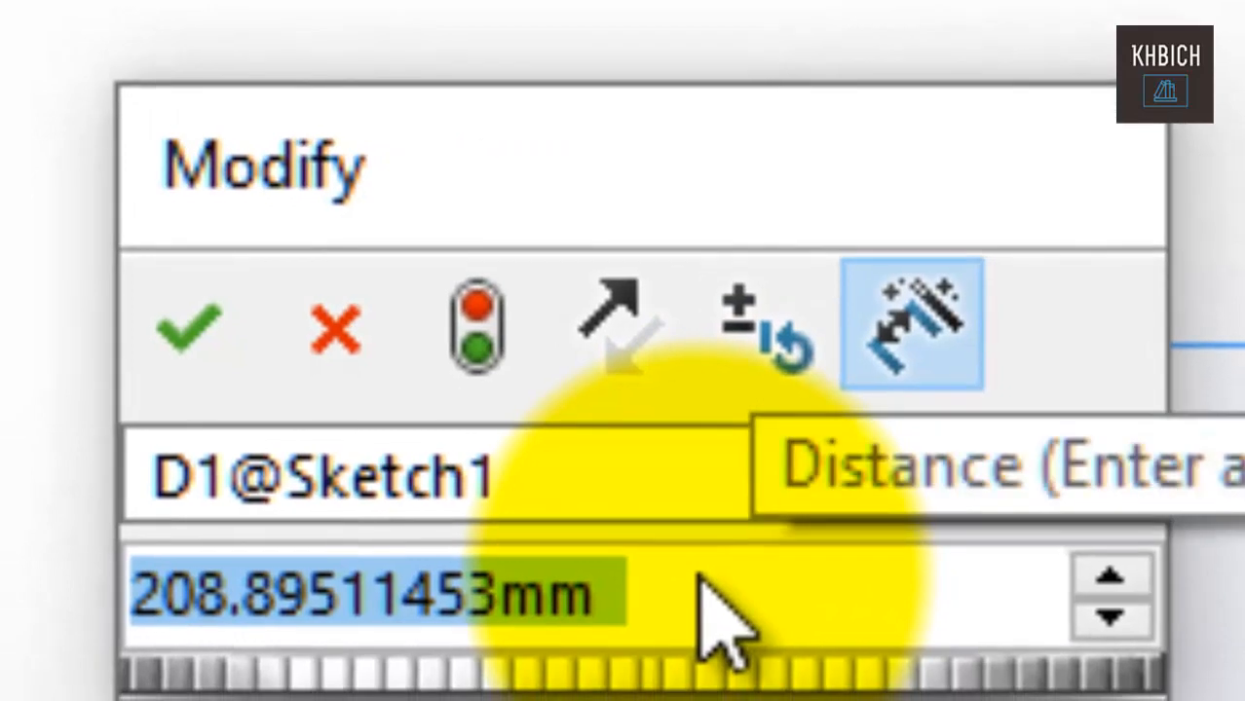
text(400)
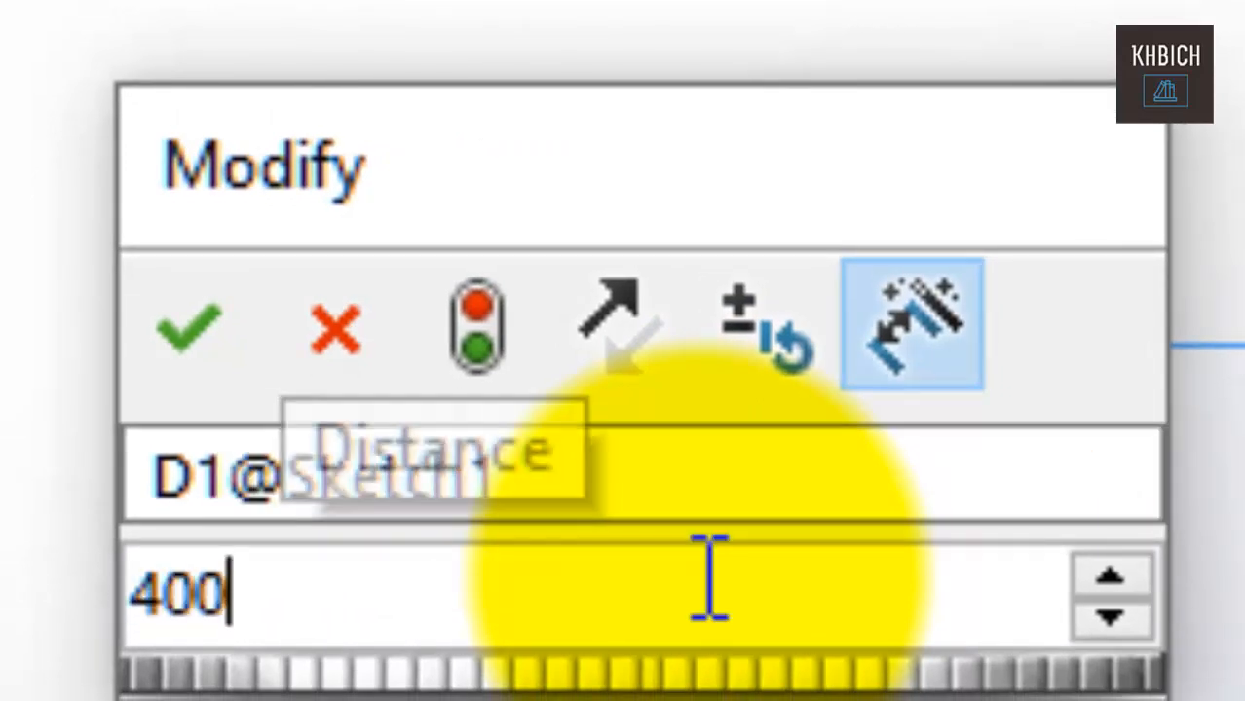
text( mm)
key(Return)
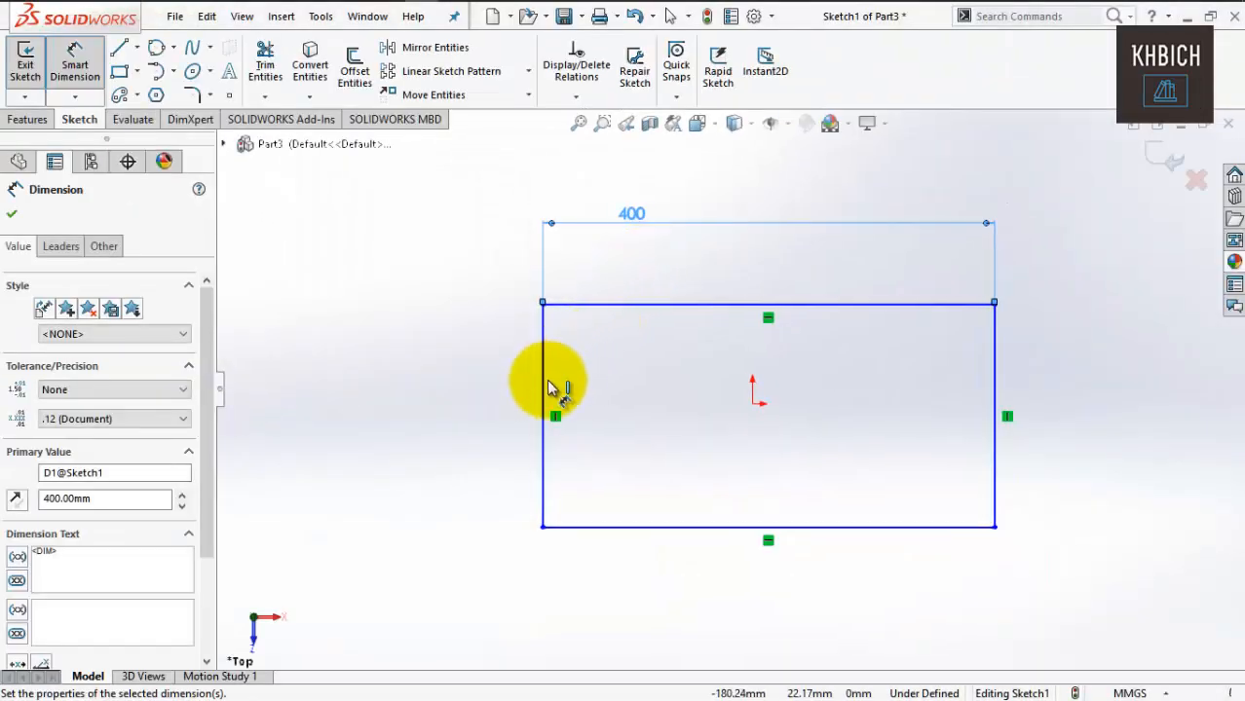
Dimension the rectangle's left edge and set its length to 350 mm.
click(543, 386)
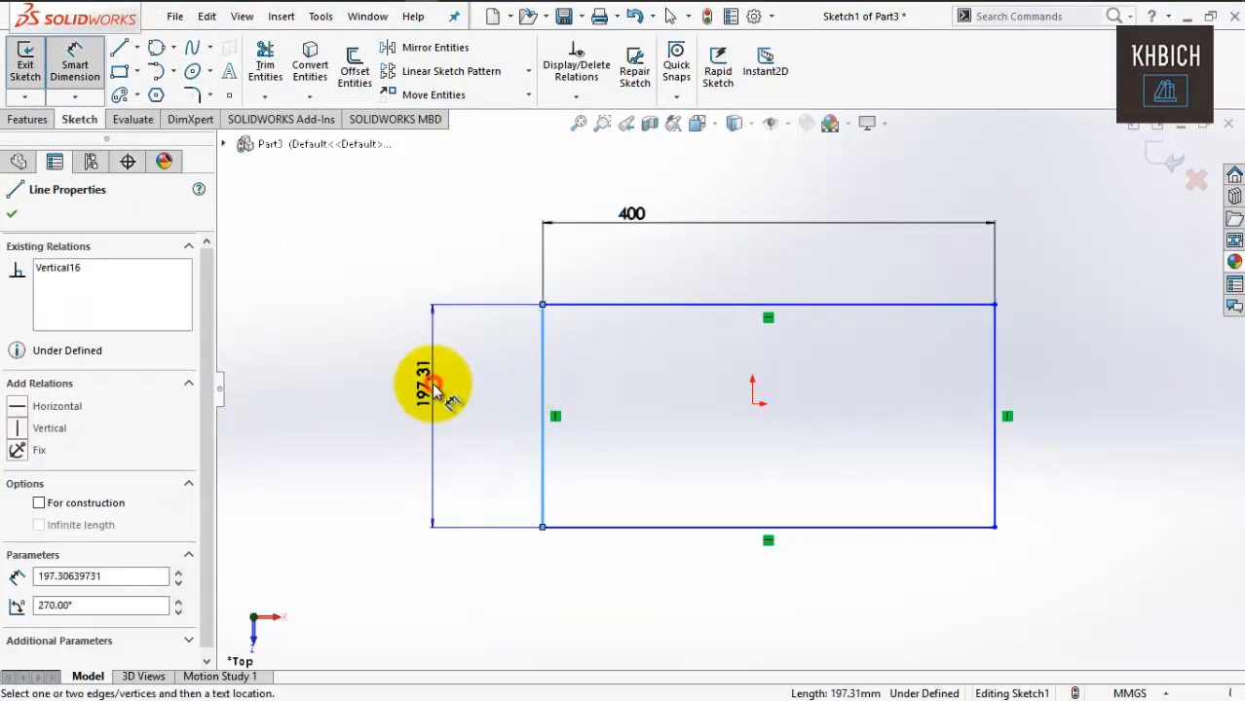
click(431, 381)
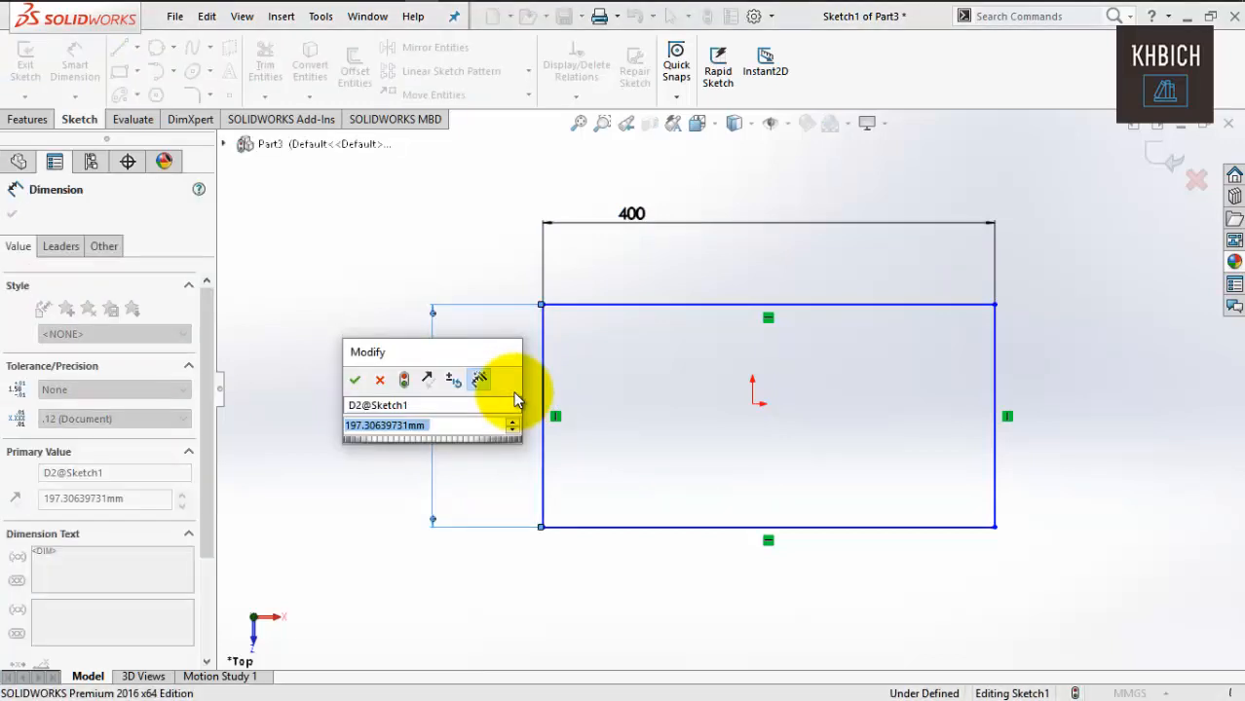
text(350)
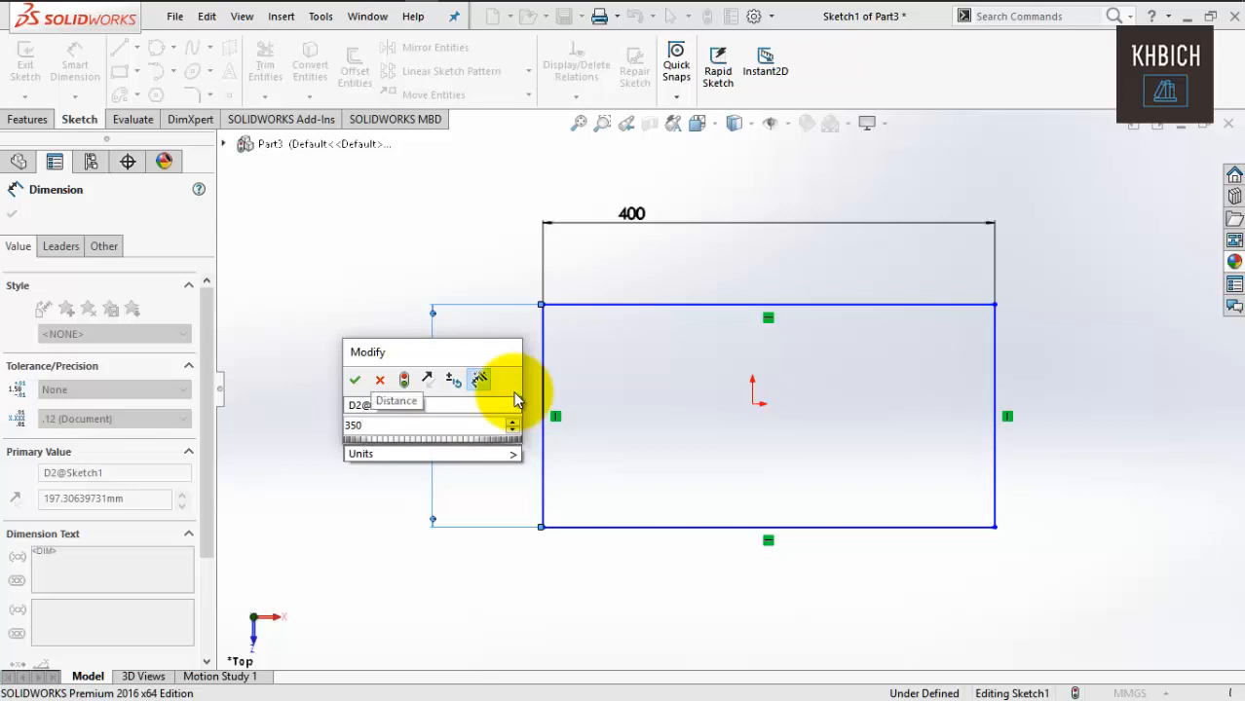
key(Return)
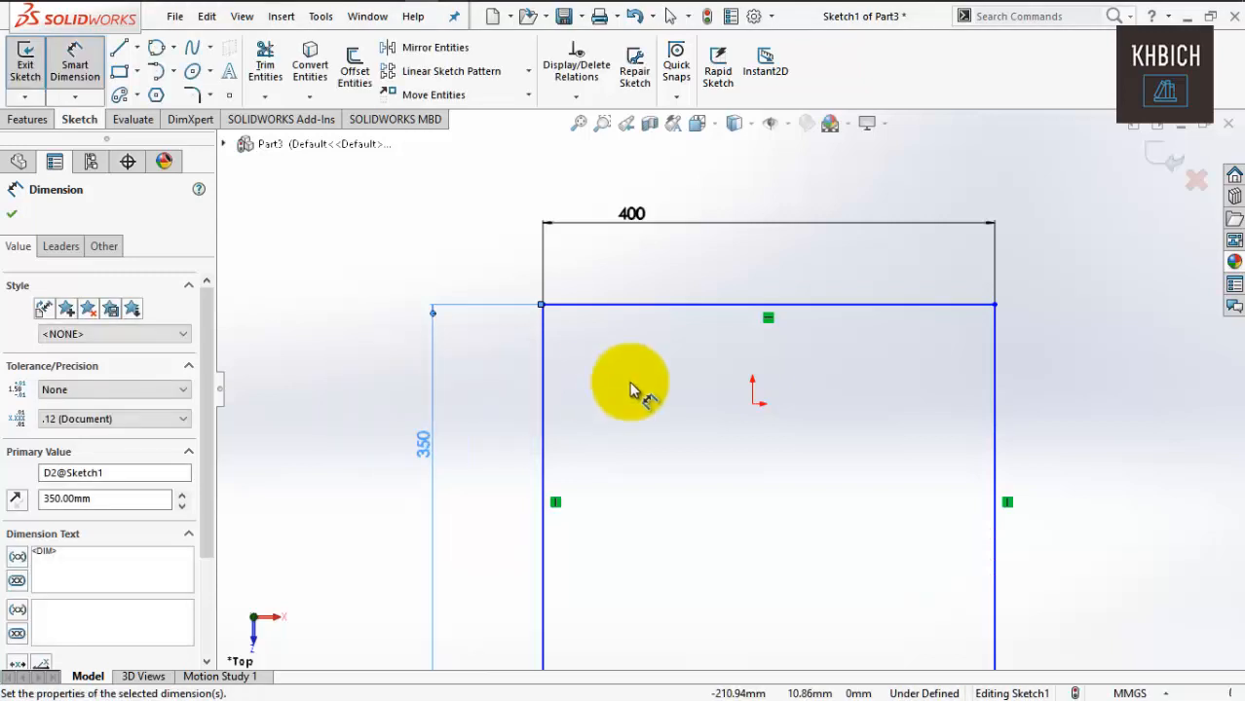
Exit the sketch with the dimensioned rectangle fully in view.
click(578, 125)
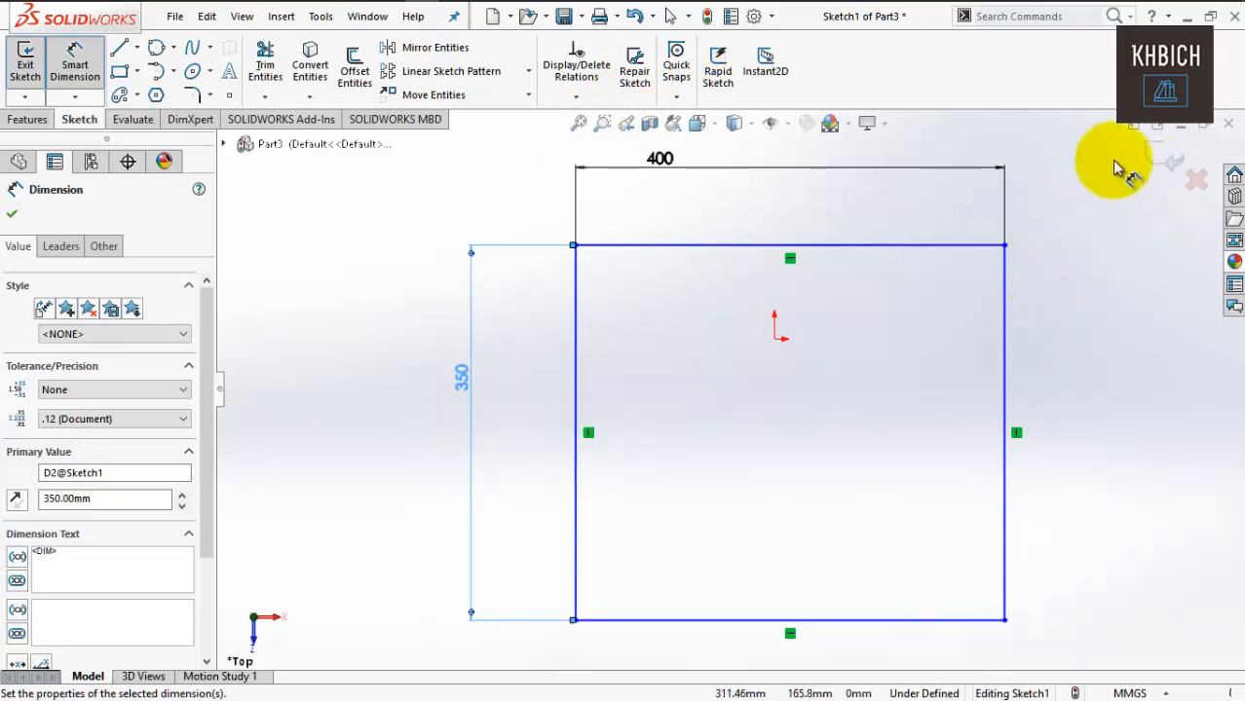
click(1141, 151)
click(1141, 151)
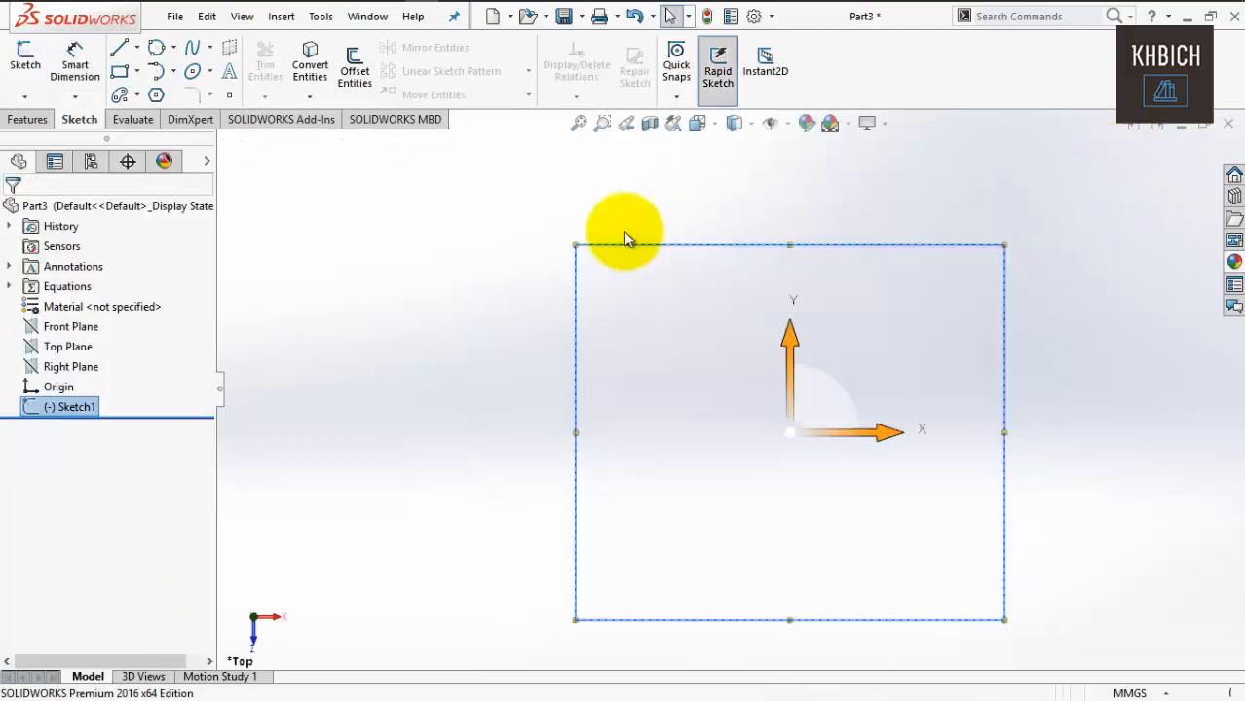
Extrude the rectangle sketch upward as a blind boss about 124 mm high using Extruded Boss/Base.
click(42, 124)
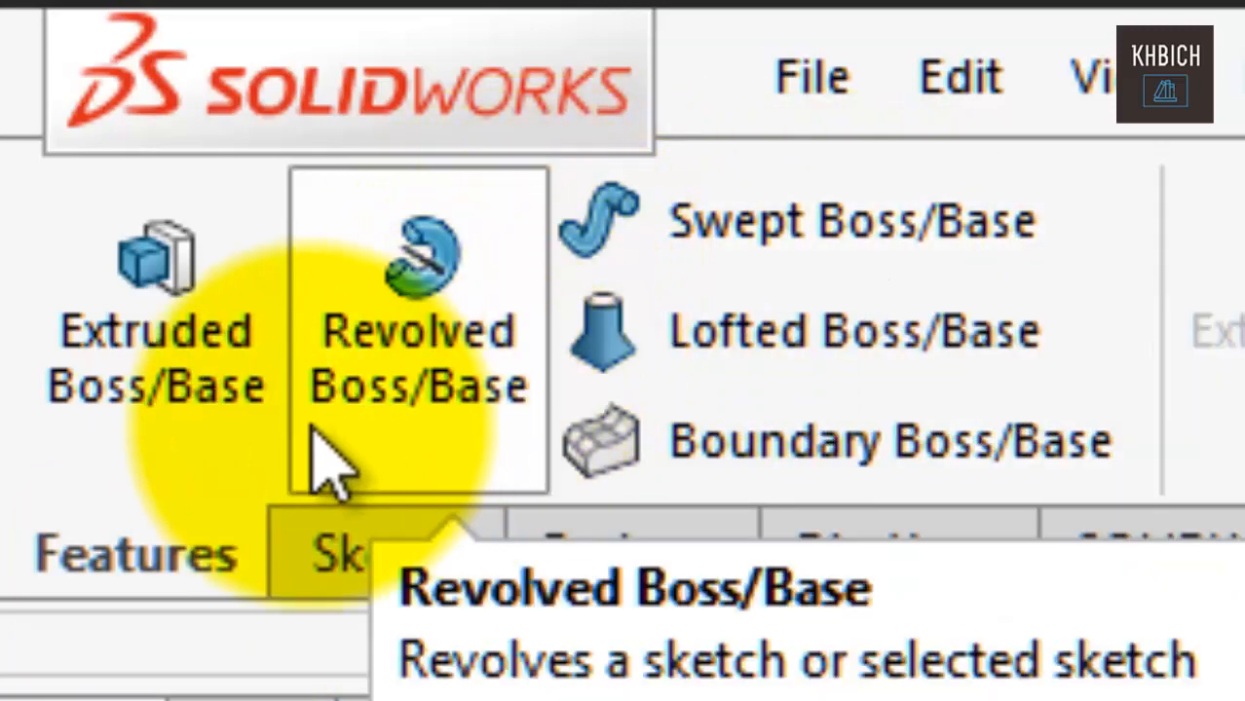
click(271, 458)
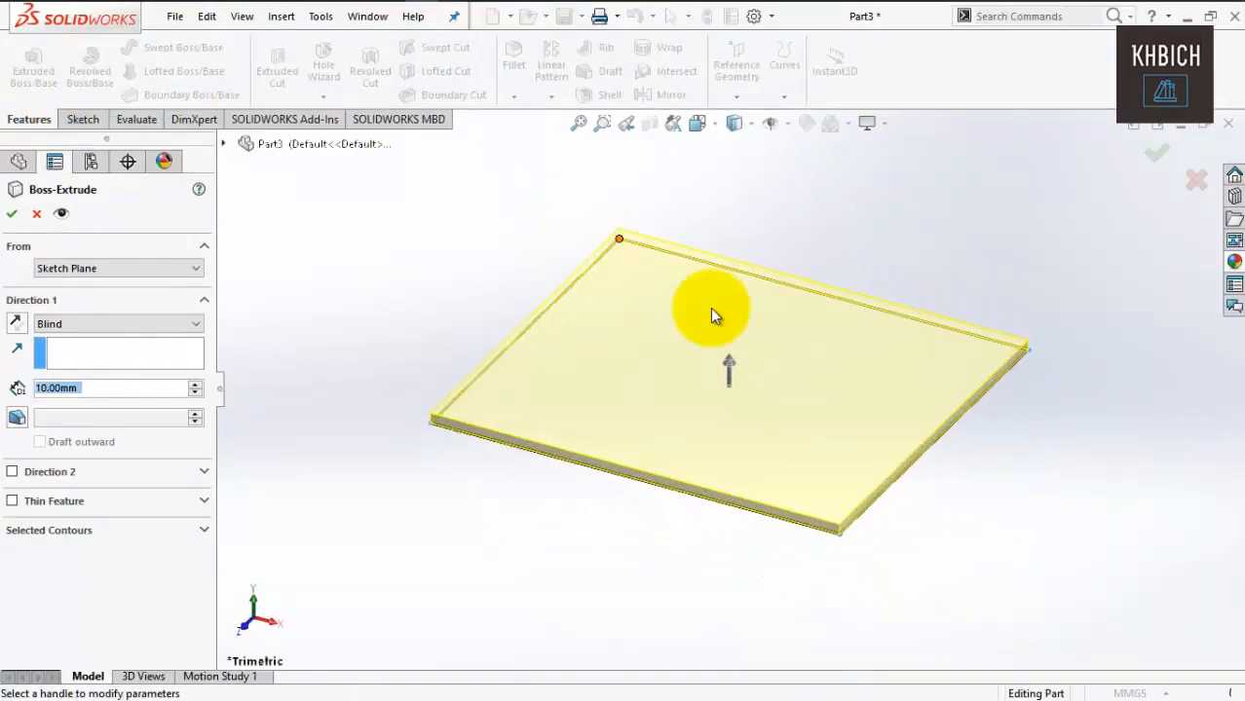
drag(732, 381, 727, 254)
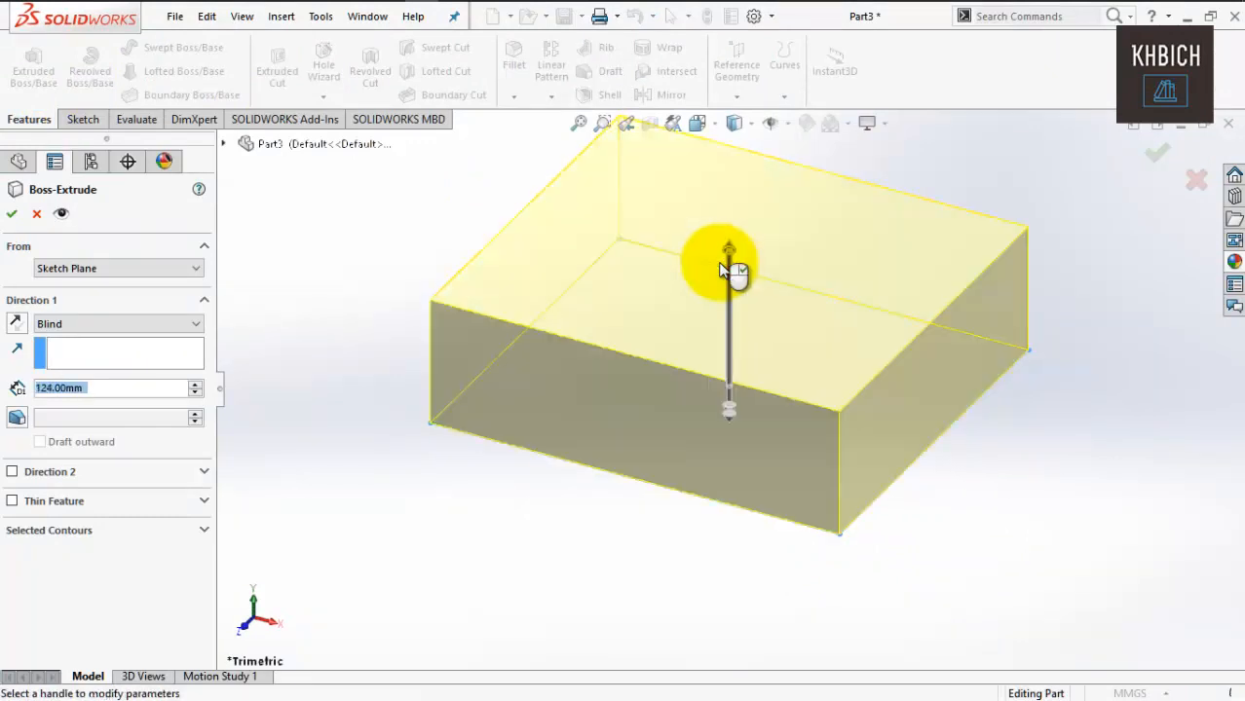
click(1157, 154)
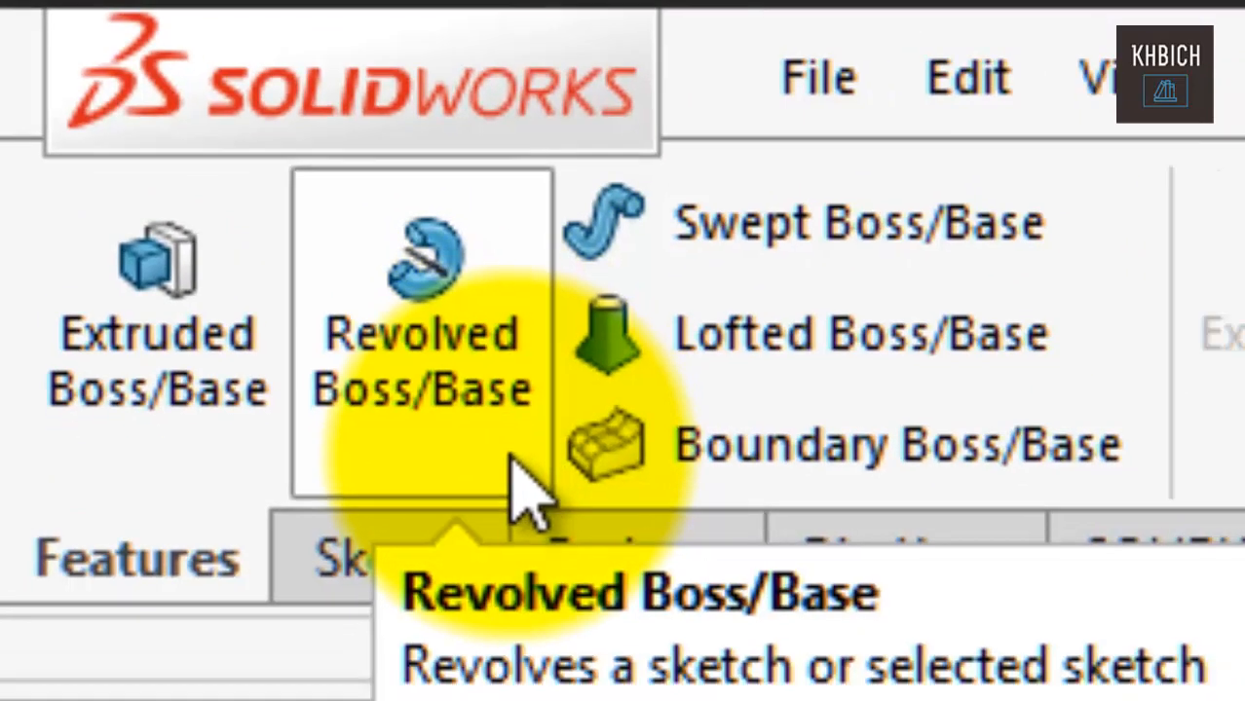
Revolve the rectangle sketch 180 degrees about its left edge with Revolved Boss/Base.
click(541, 484)
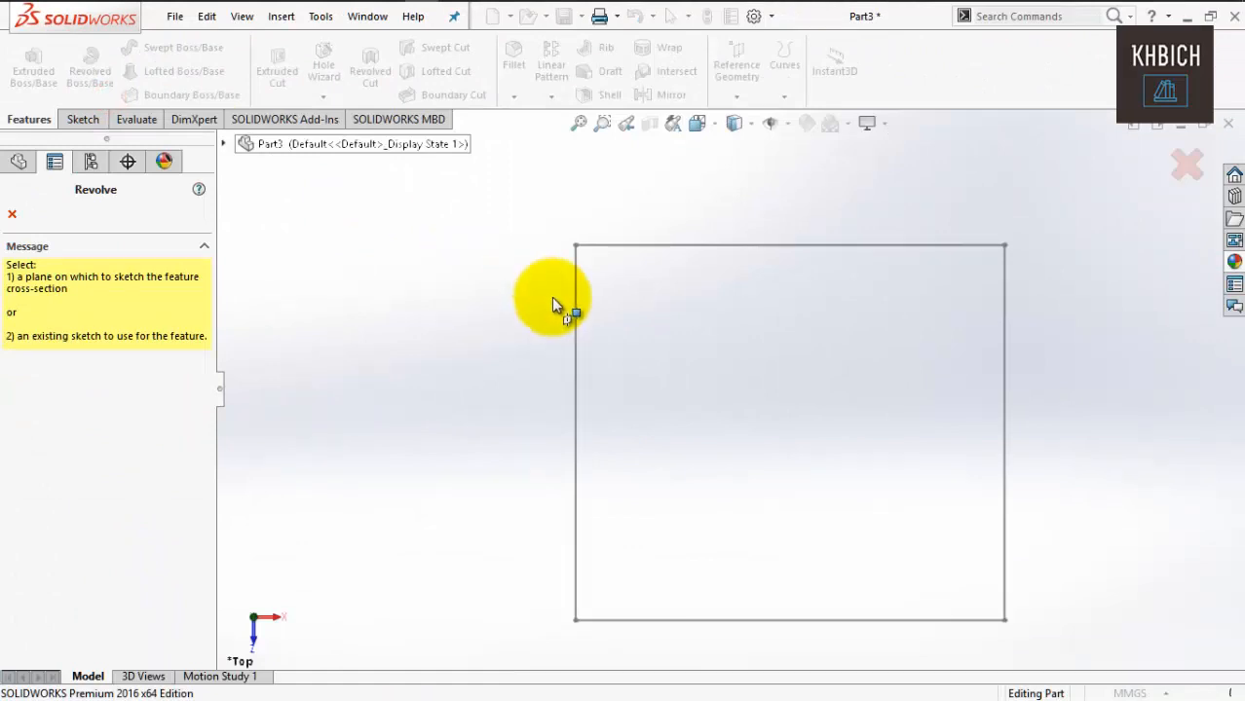
click(574, 312)
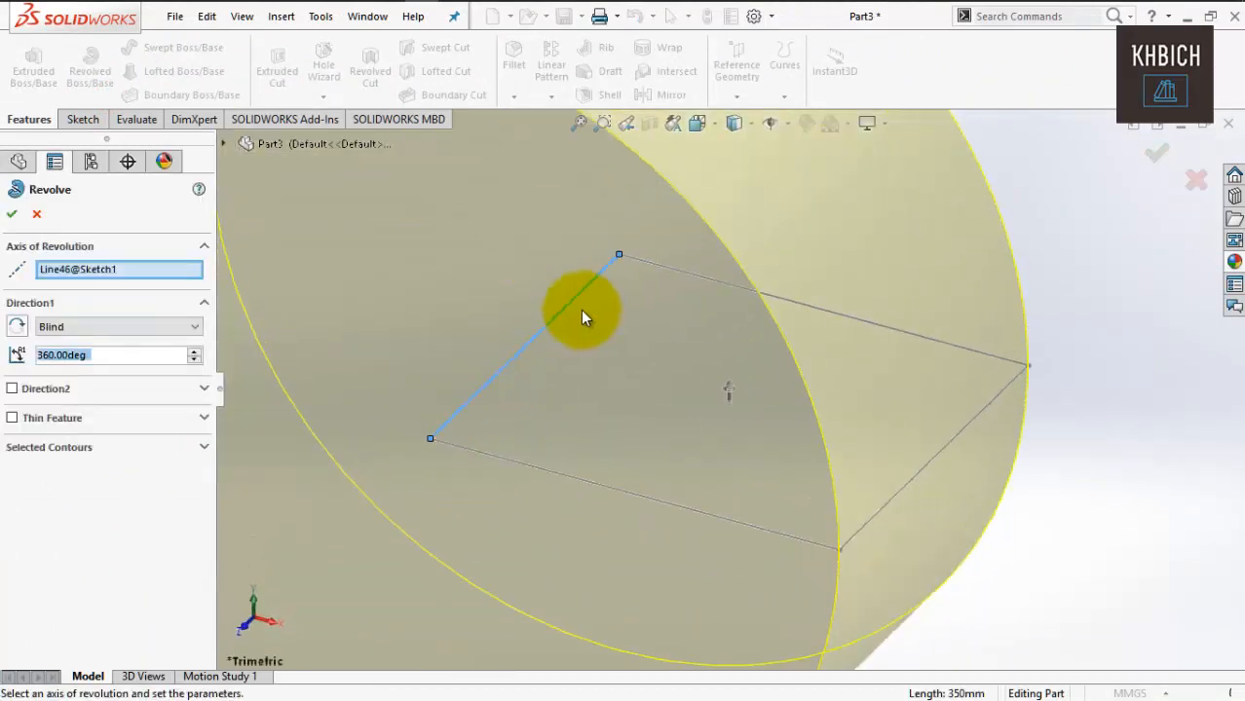
click(577, 124)
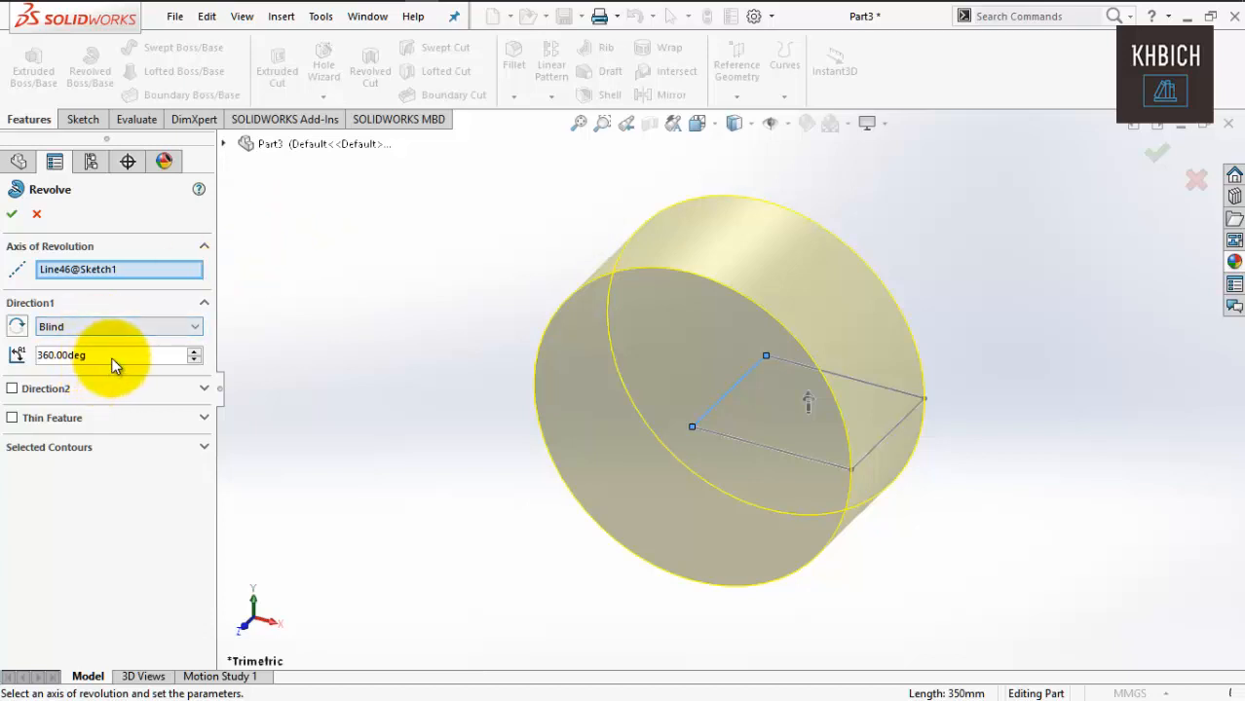
click(148, 357)
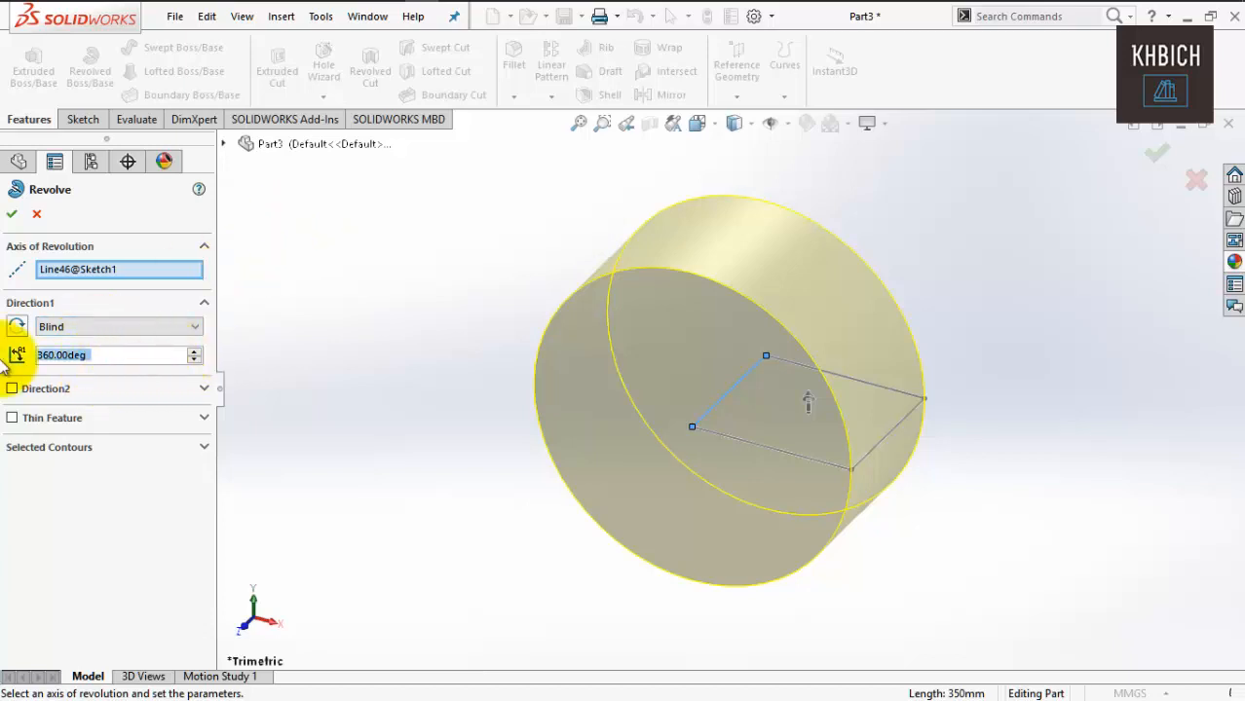
text(180)
key(Return)
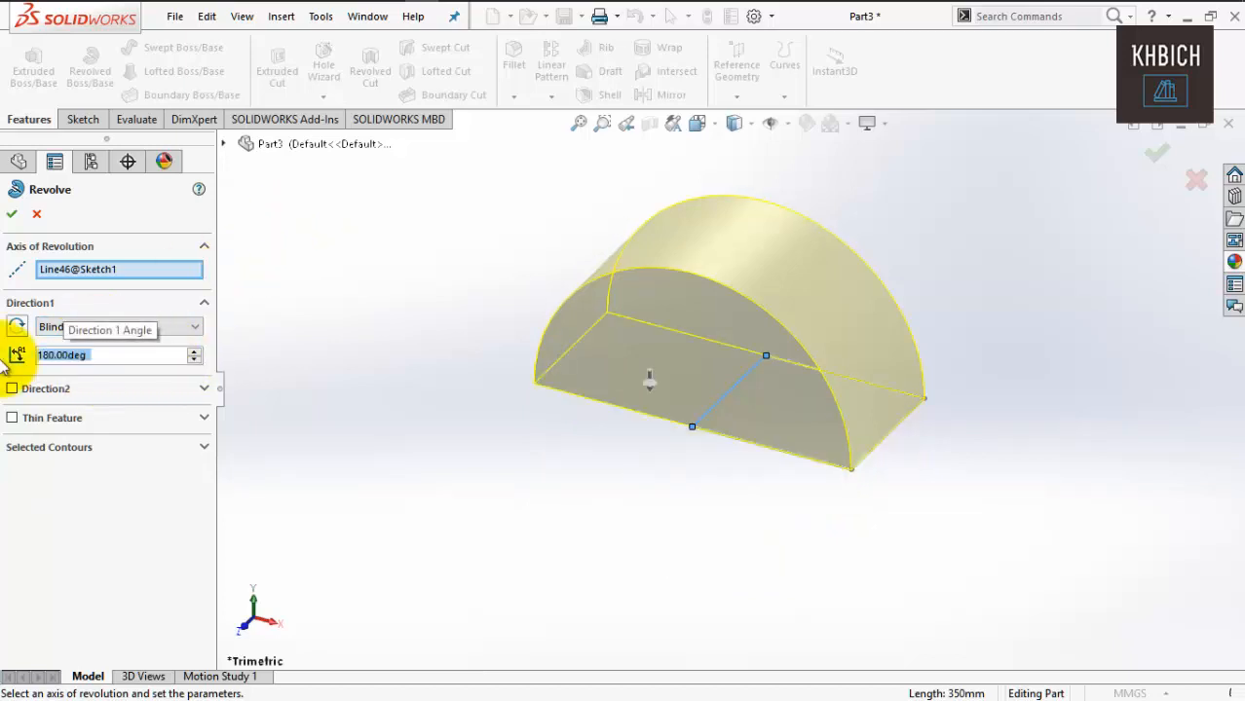
key(Return)
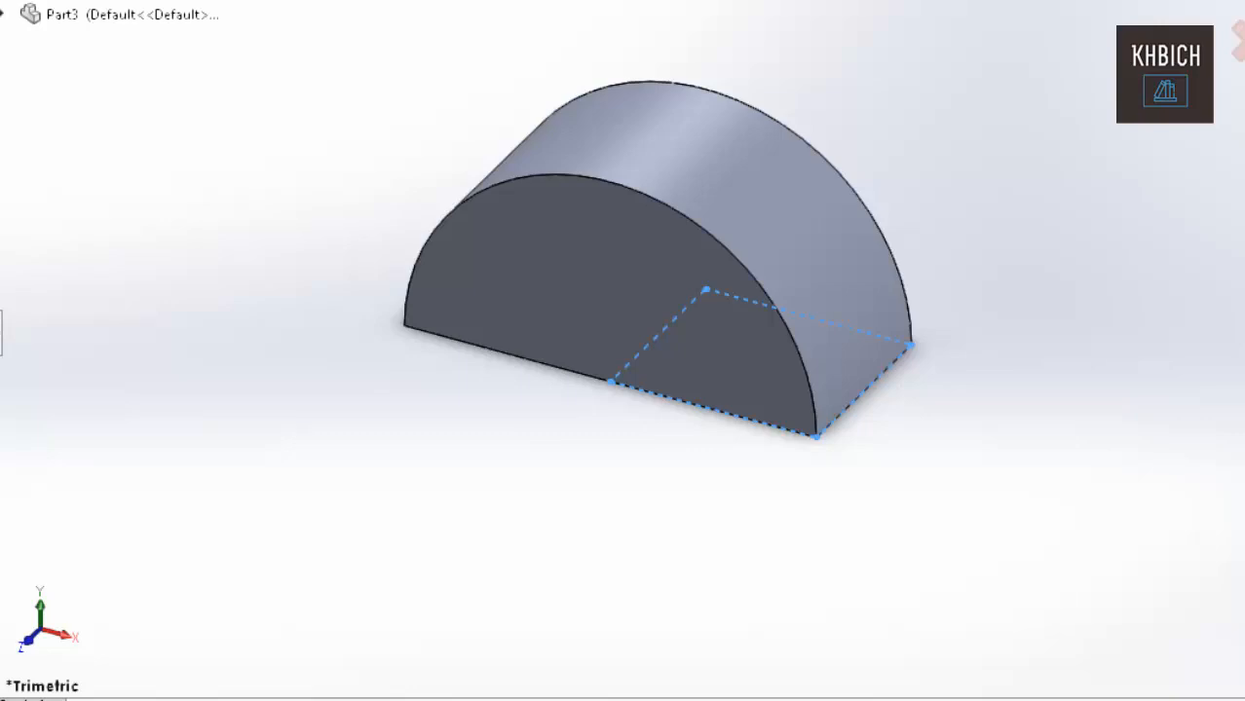
Cut a hole into the front semicircular face with Extruded Cut, using a circle of about 120 mm radius.
click(605, 269)
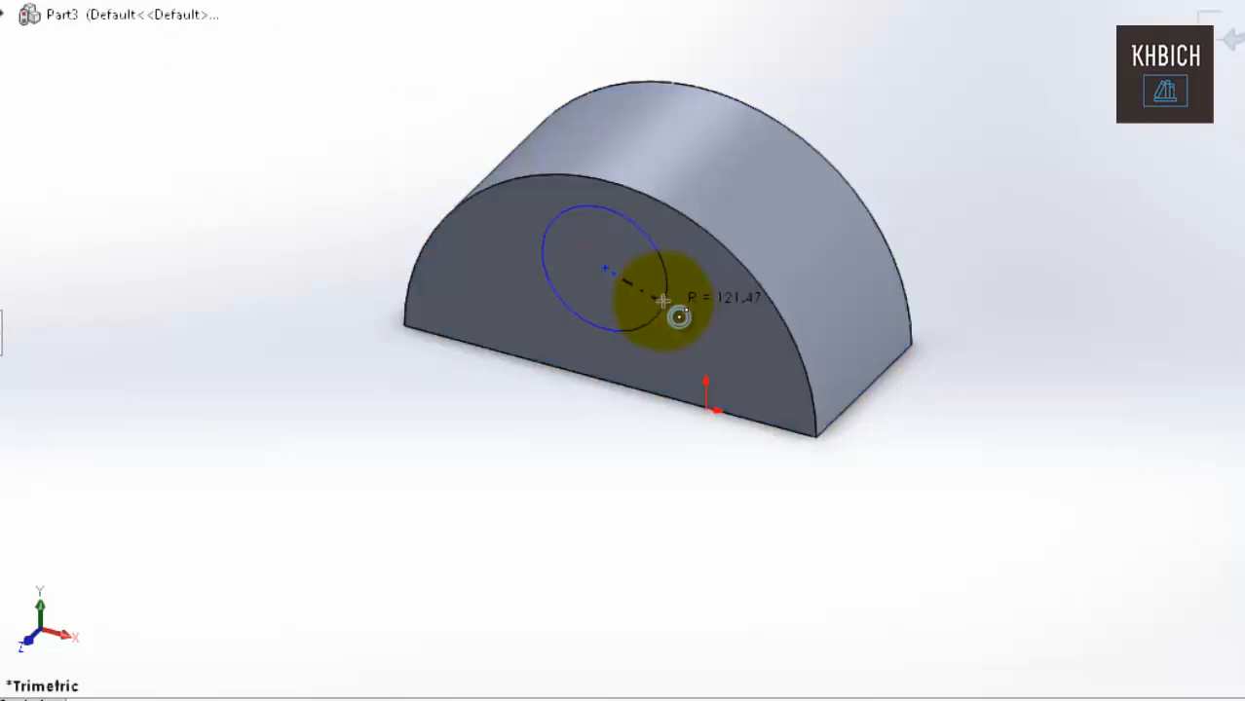
click(663, 300)
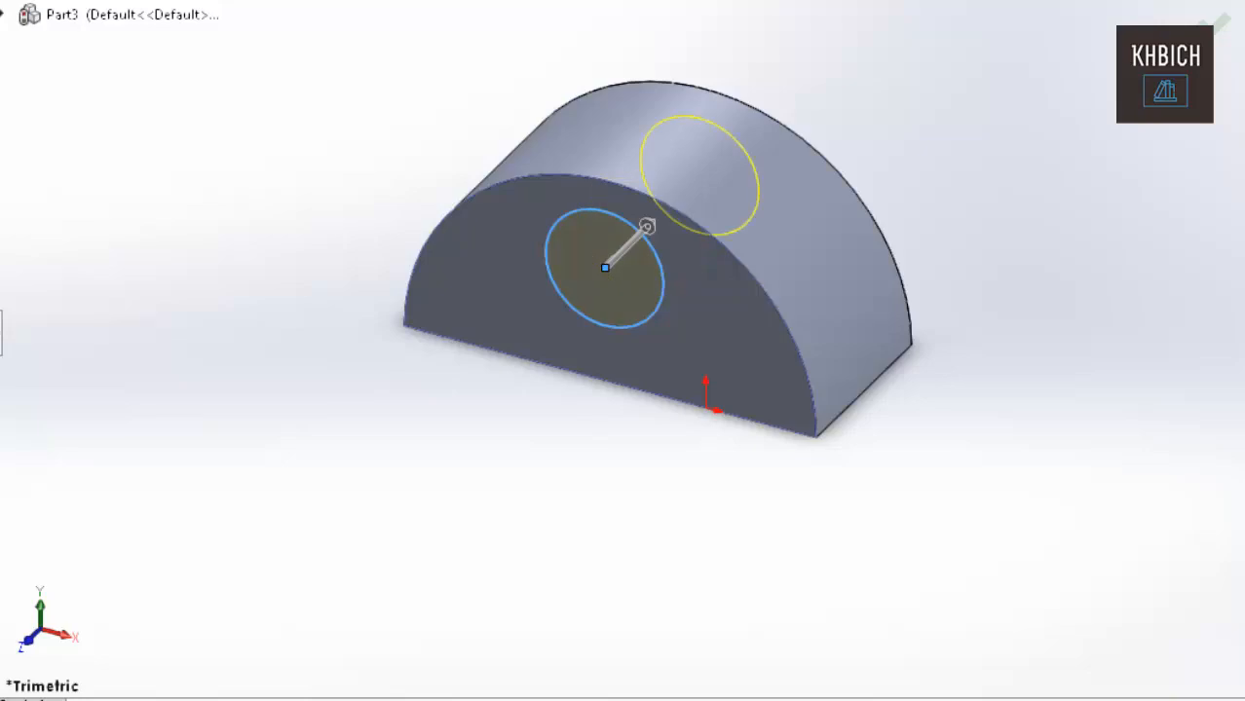
key(Return)
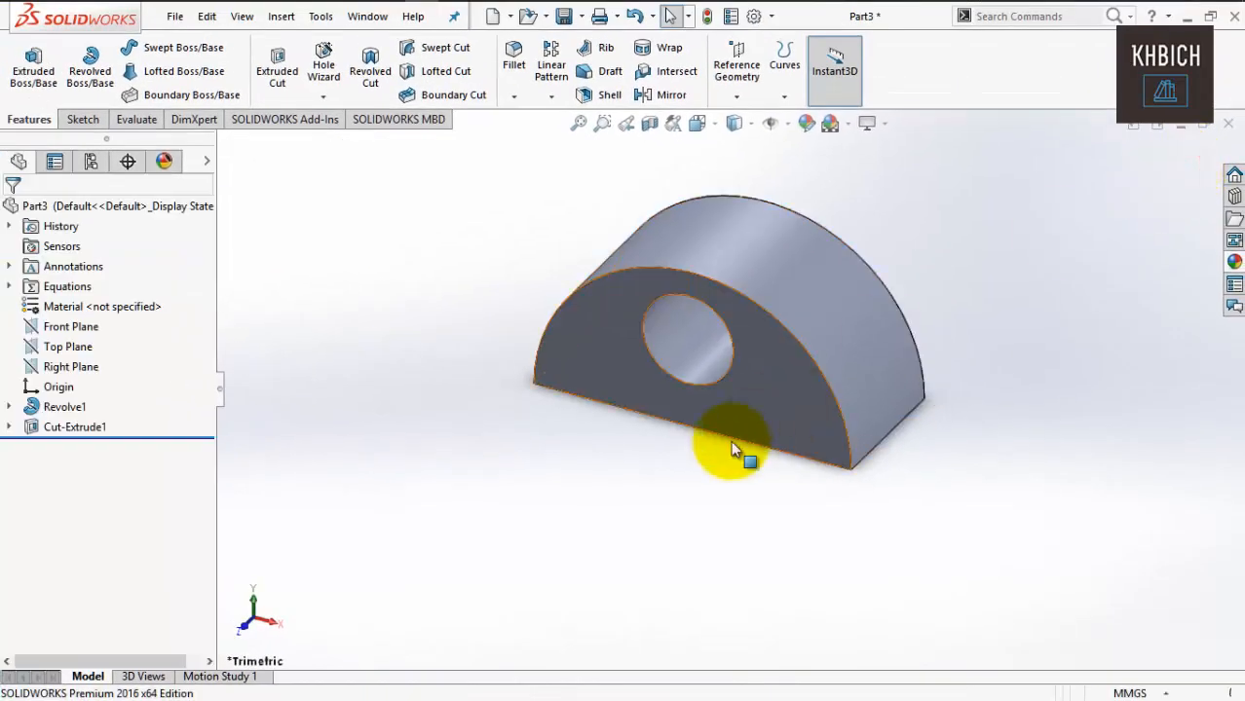
Fillet the front face's outer arc edge with a 10 mm symmetric radius.
right_click(516, 261)
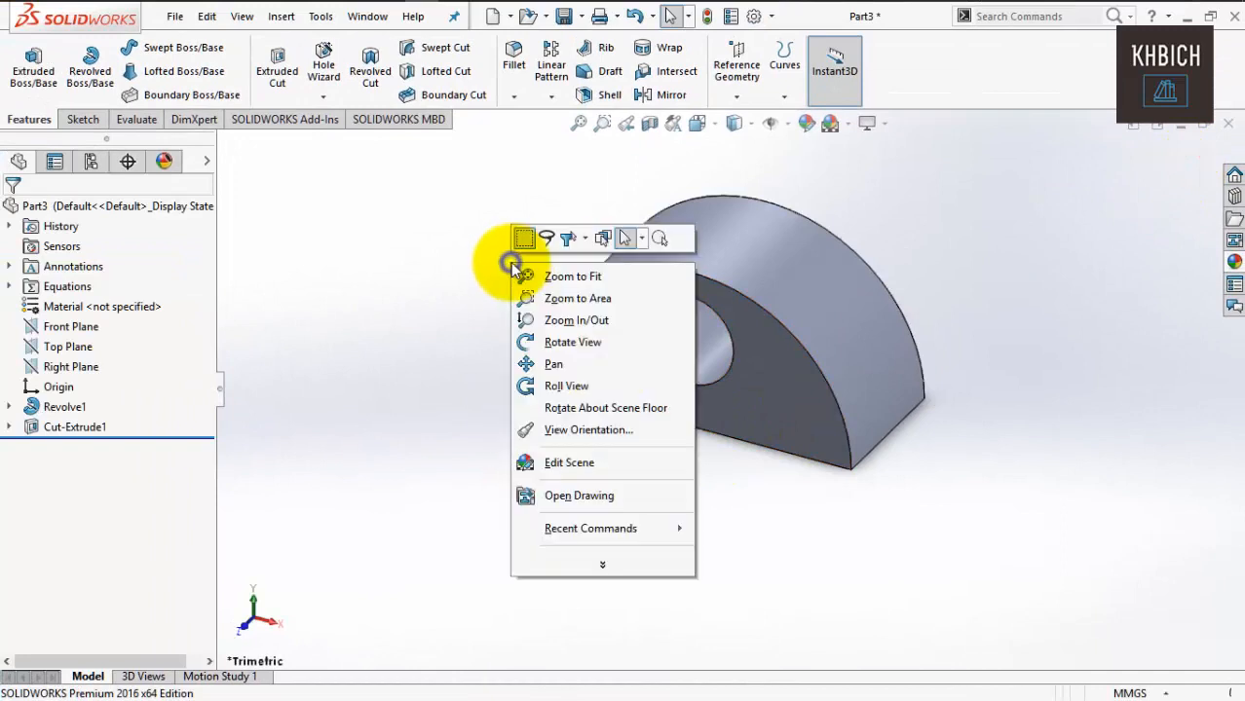
click(570, 342)
drag(498, 447, 735, 367)
key(Escape)
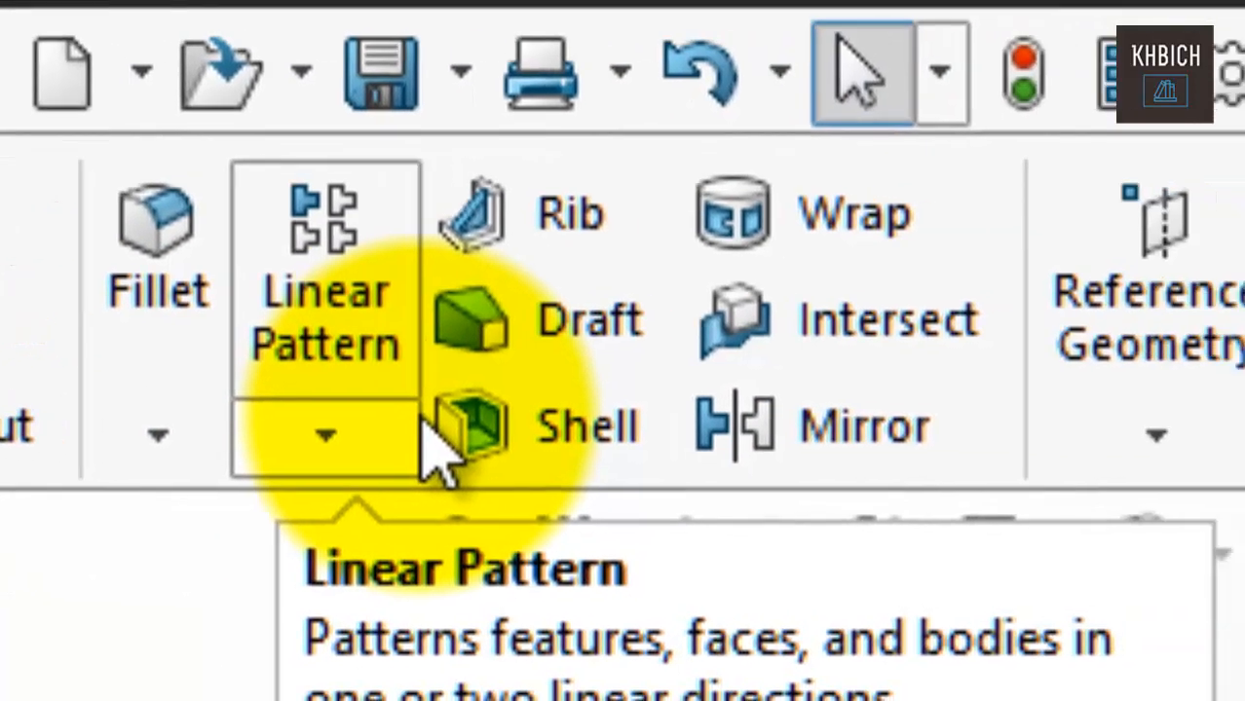
click(177, 355)
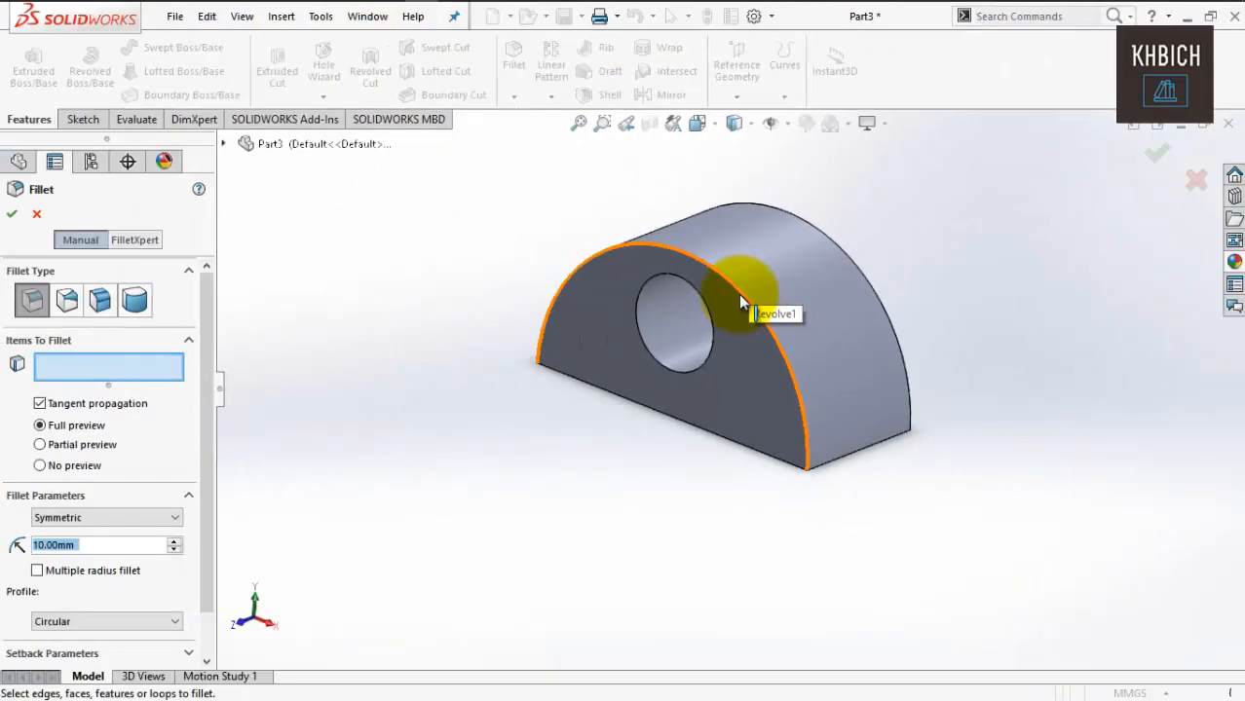
click(738, 294)
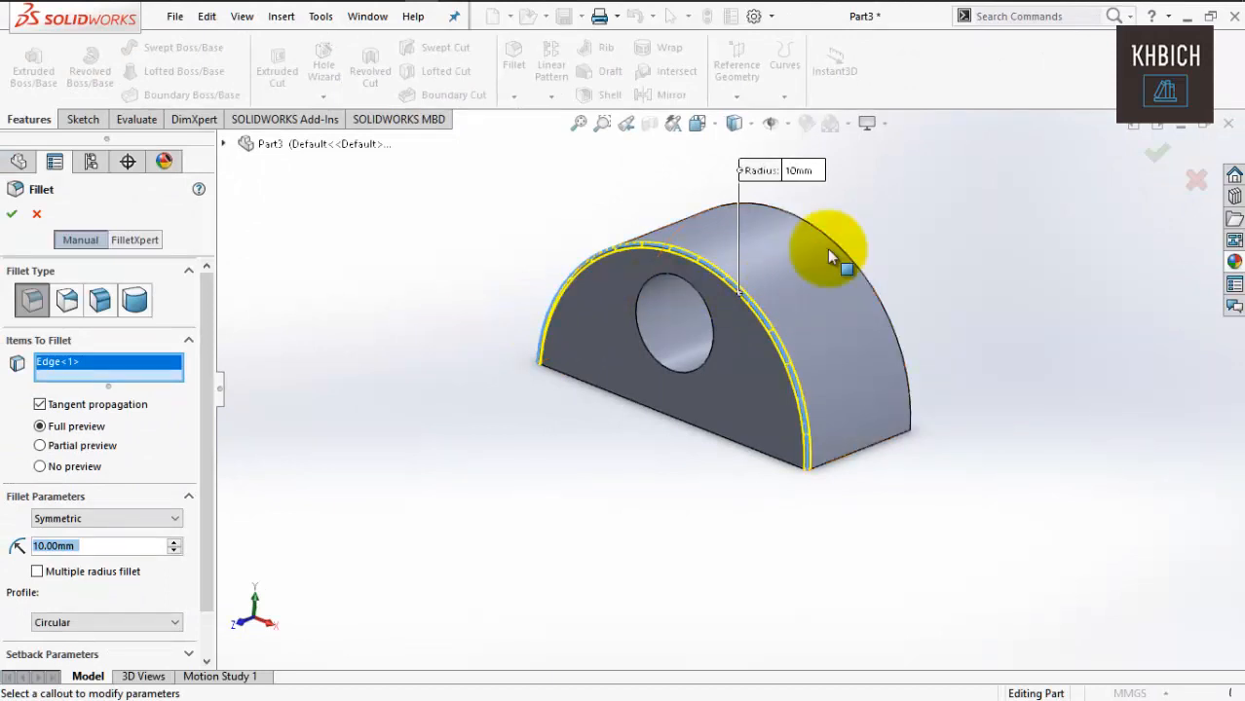
click(1159, 153)
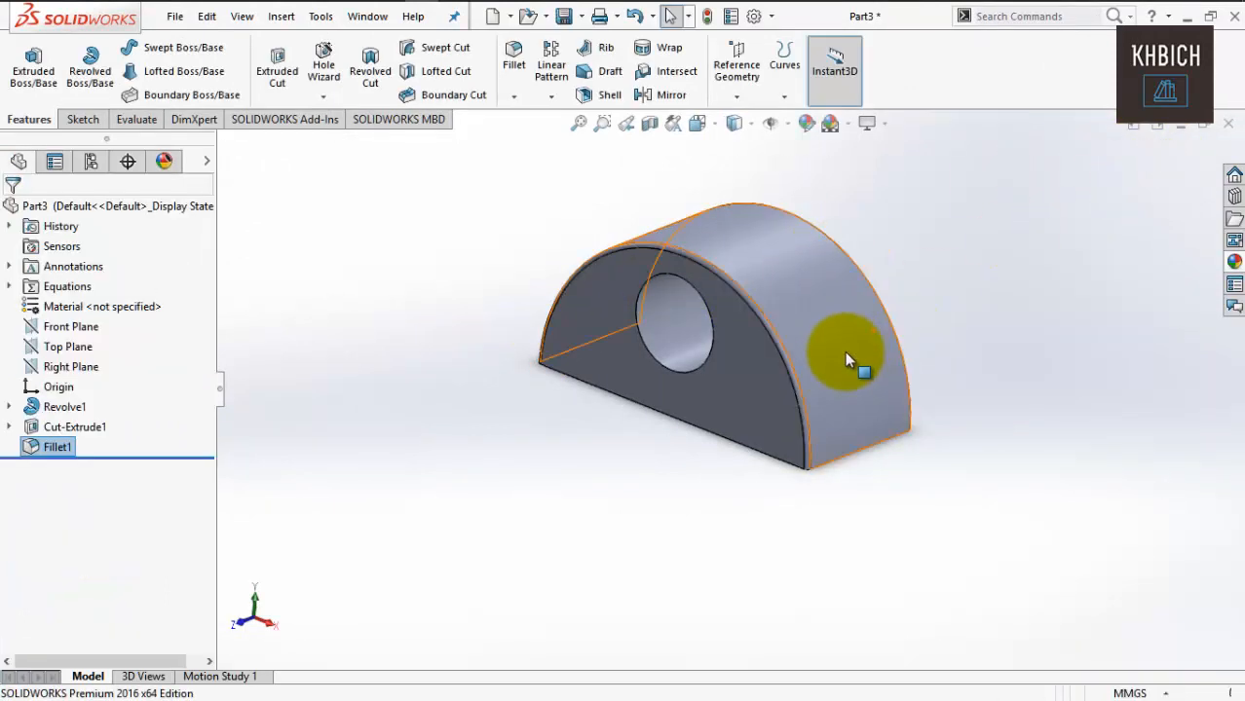
Inspect the rounded arc edge up close and undo the fillet.
scroll(758, 312, up, 10)
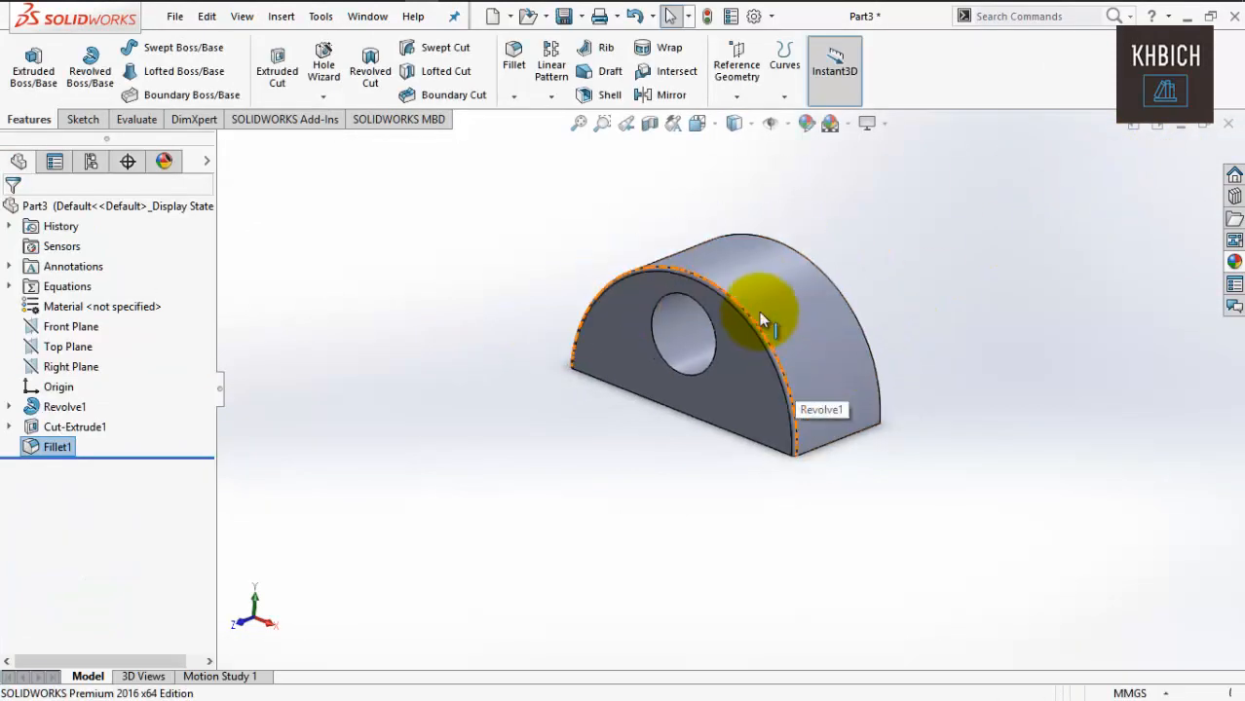
click(579, 125)
scroll(746, 345, down, 10)
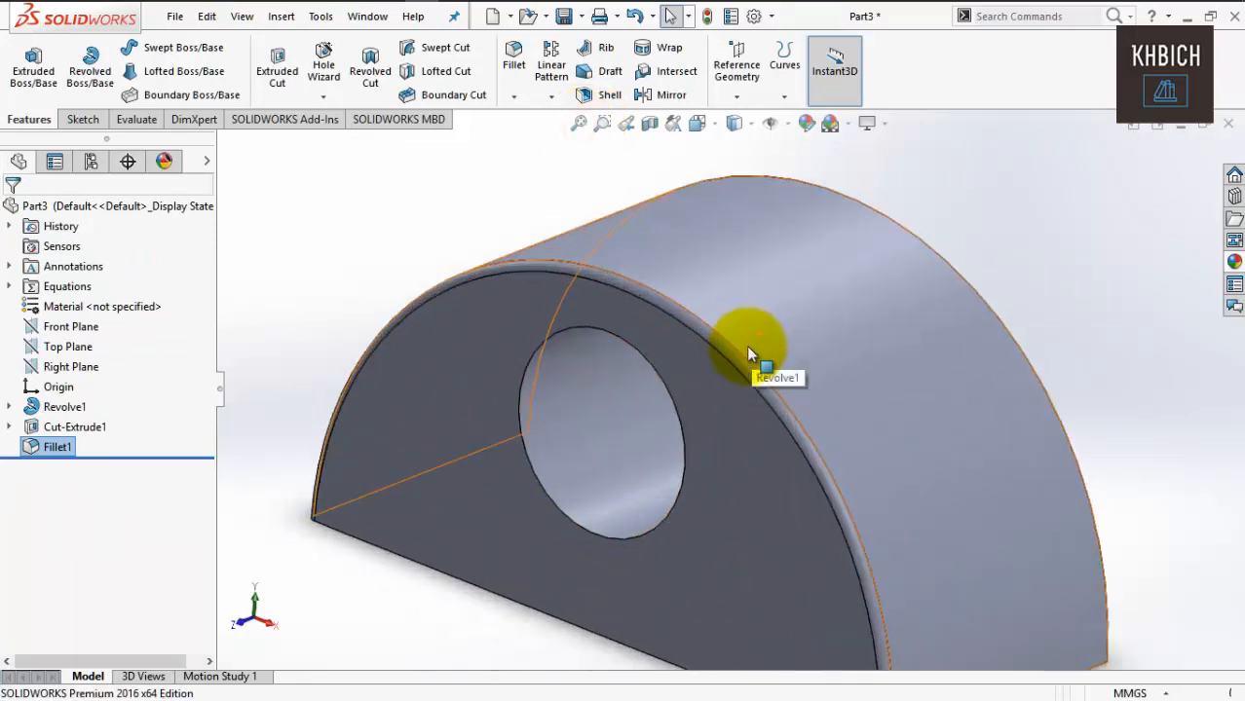
scroll(617, 571, up, 10)
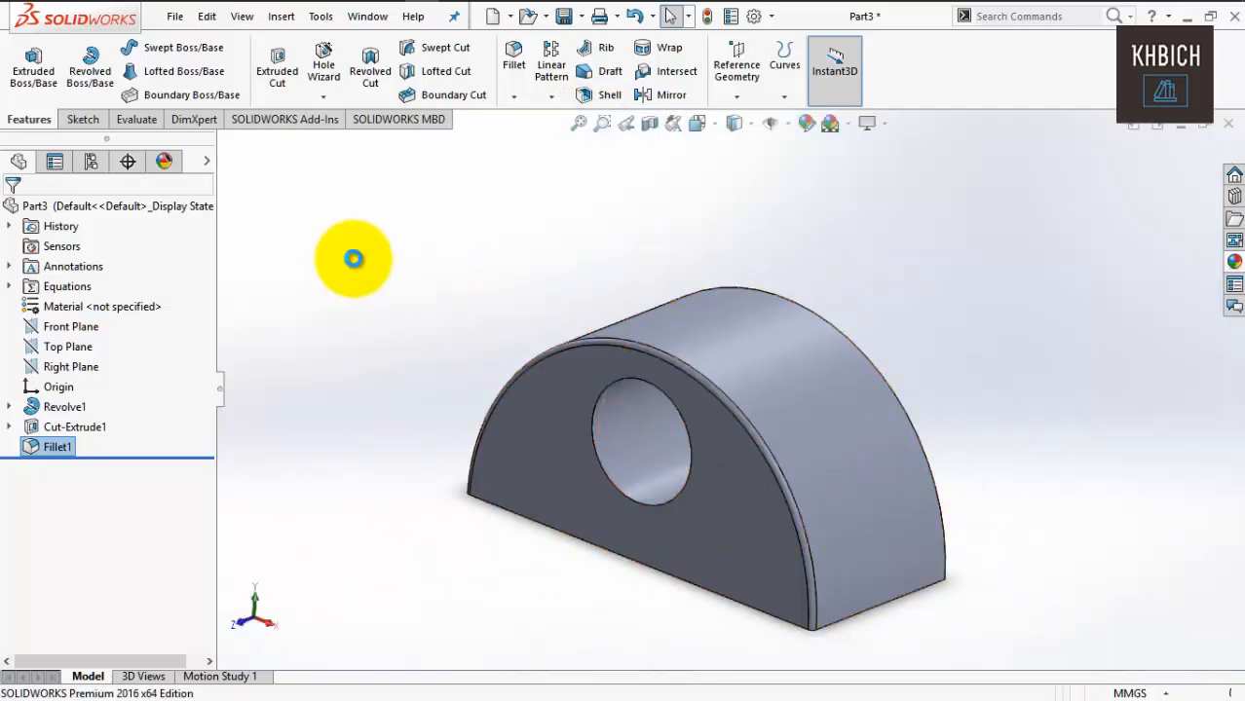
key(ctrl+z)
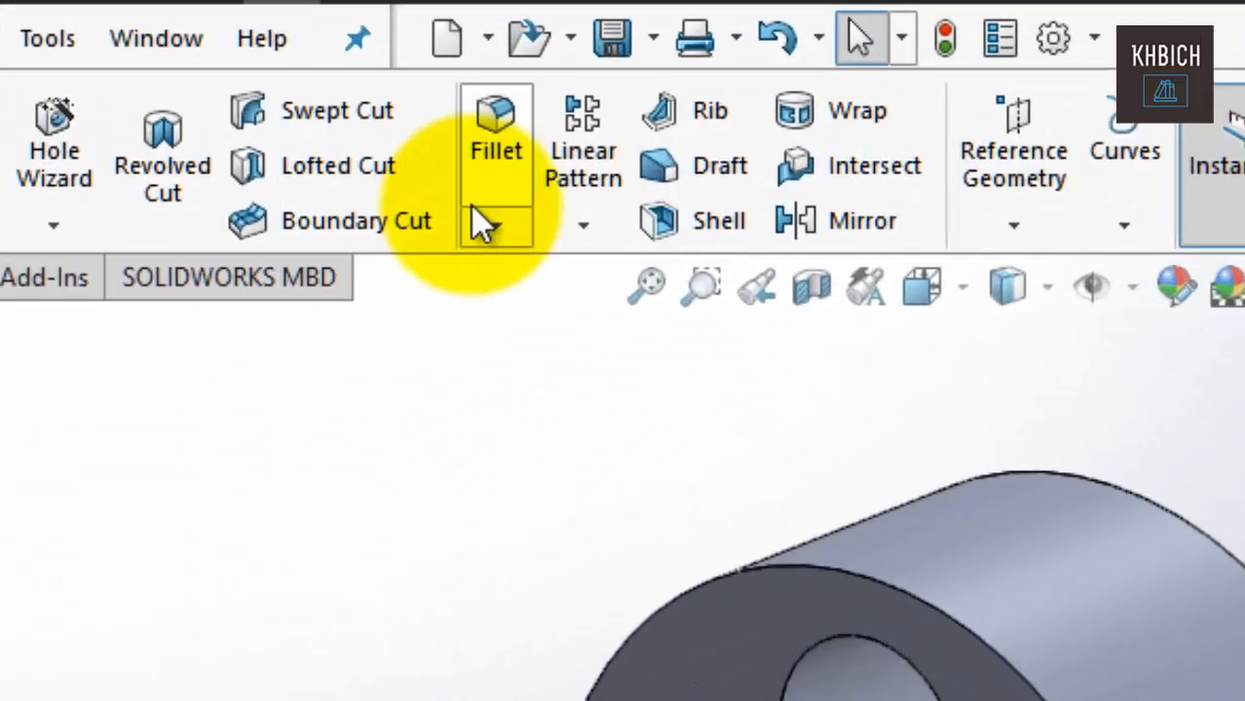
Chamfer the front face's outer arc edge with a 50 mm distance at 45 degrees.
click(495, 226)
click(550, 336)
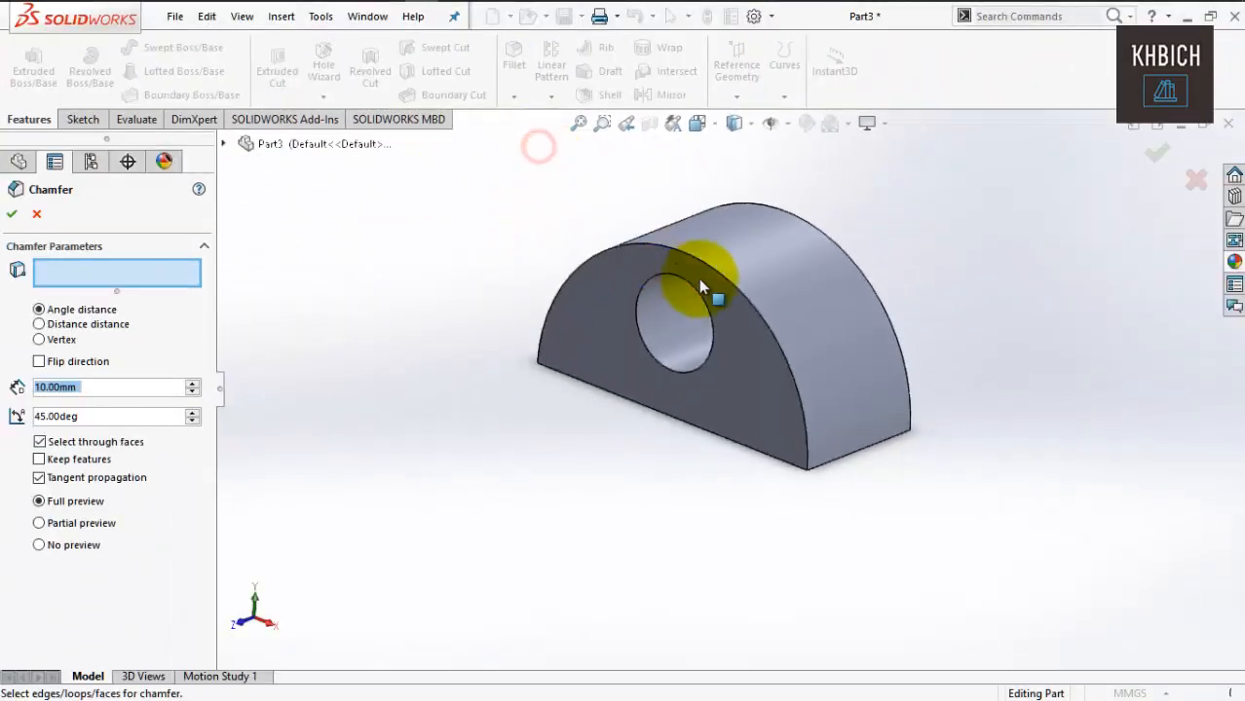
click(725, 280)
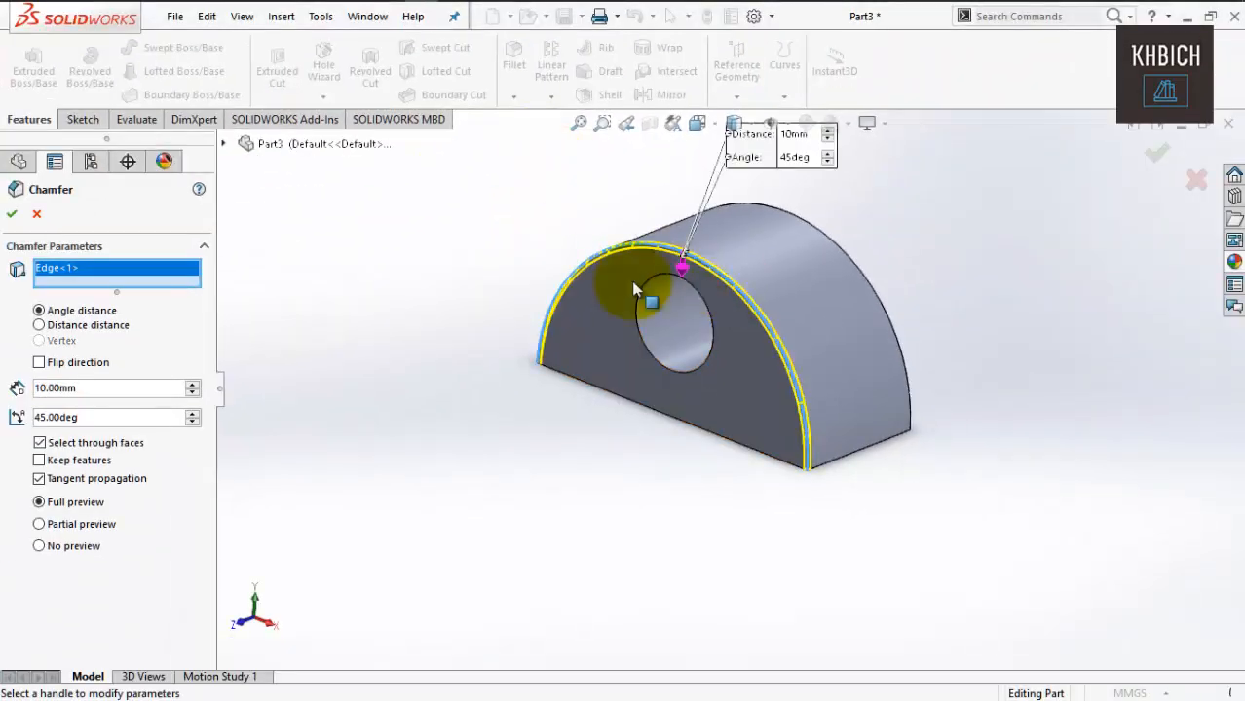
click(193, 383)
click(193, 384)
click(193, 384)
click(193, 384)
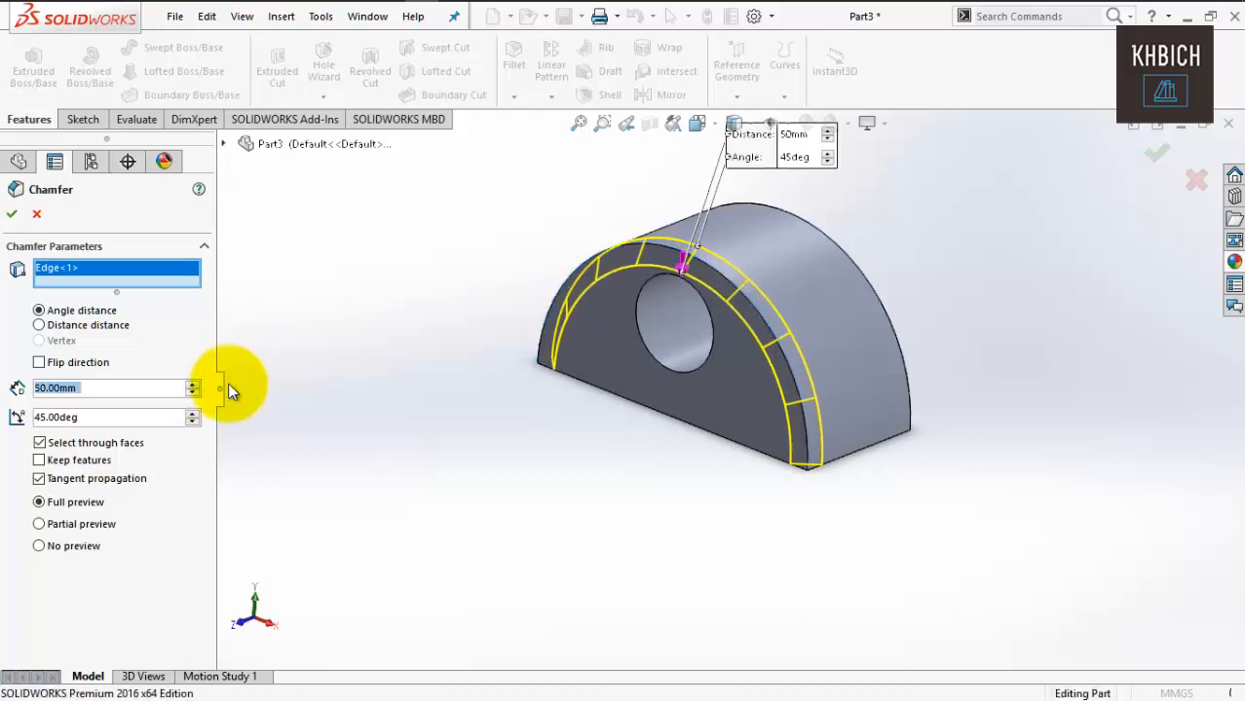
key(Return)
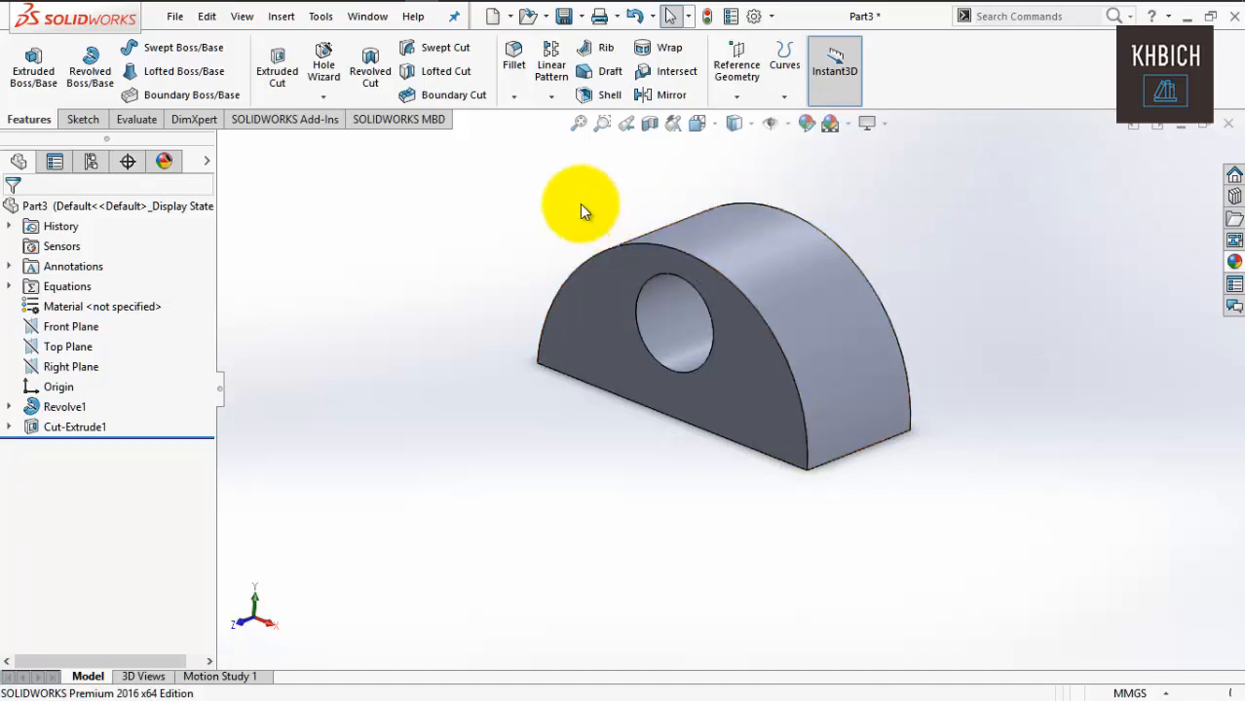
Undo the hole cut and its circle, and exit the empty sketch on the front face.
key(ctrl+z)
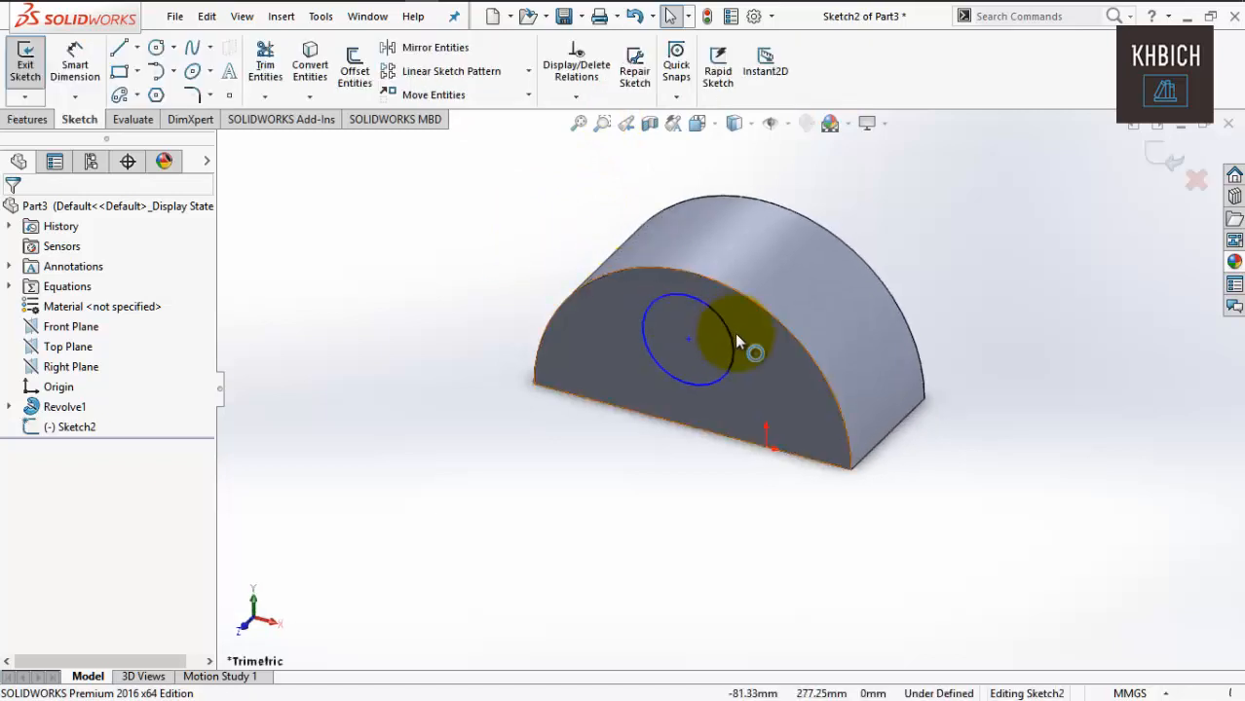
key(ctrl+z)
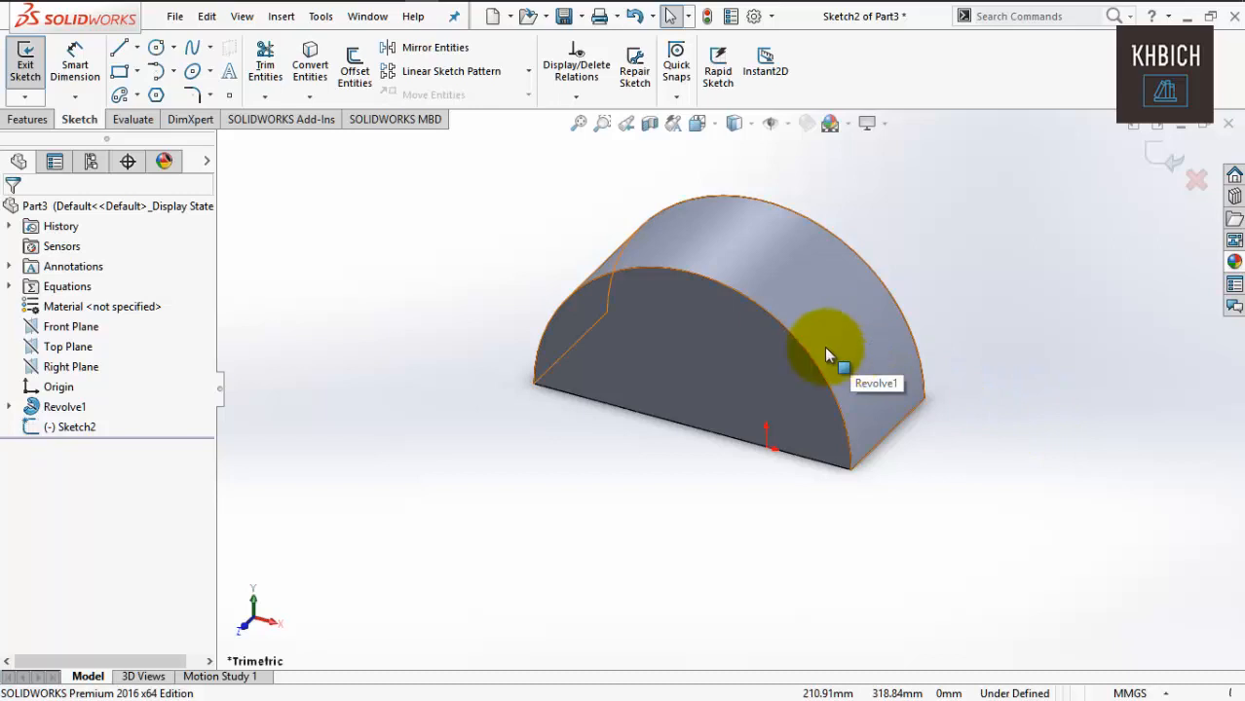
click(30, 120)
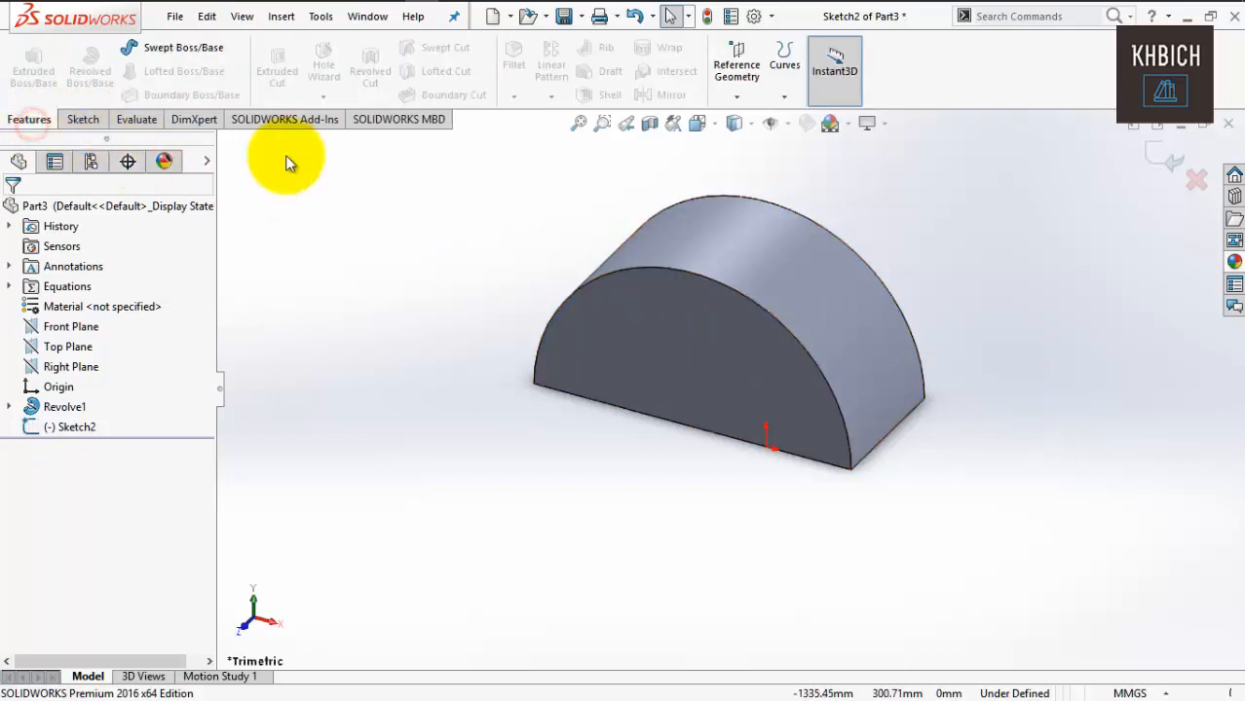
click(803, 401)
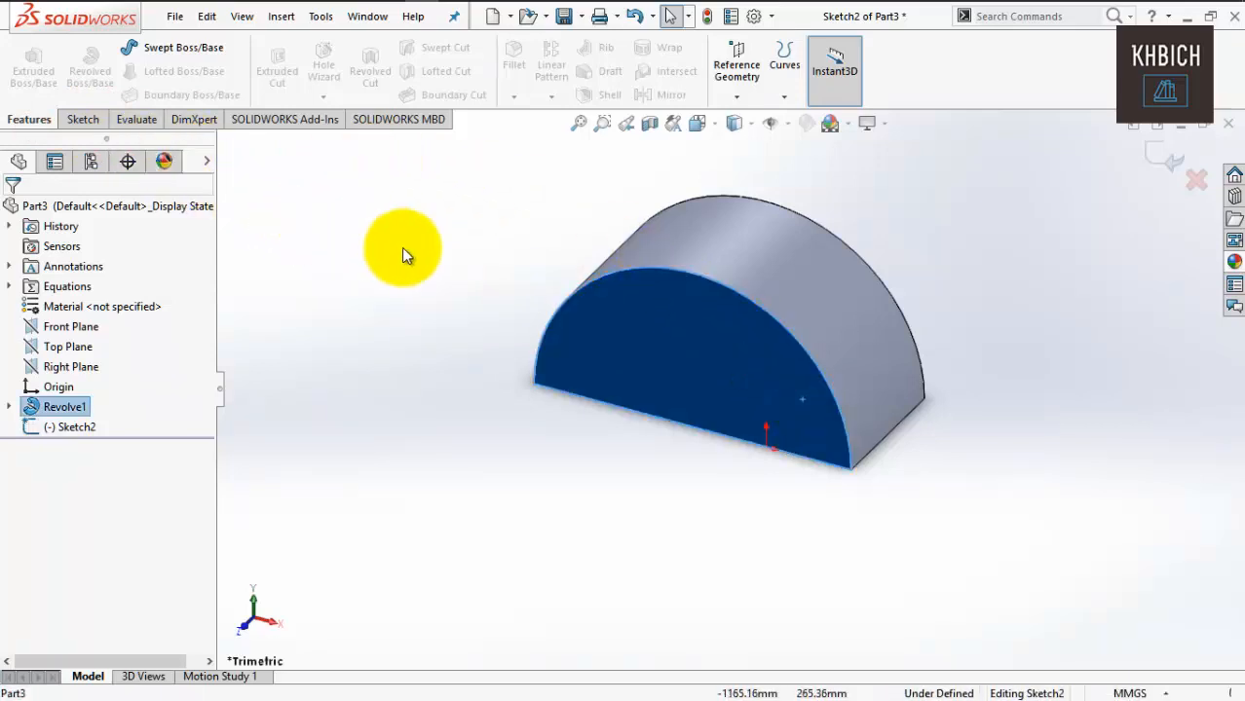
click(1166, 161)
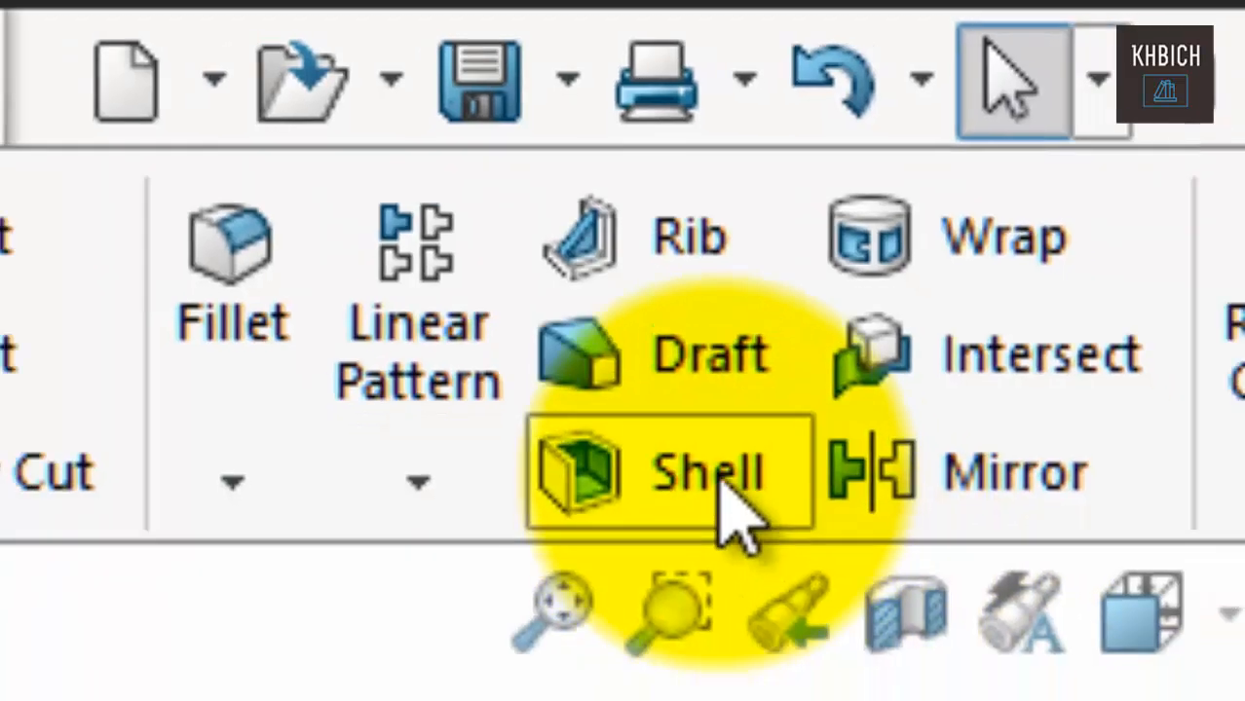
Shell the half-cylinder to a 10 mm wall with the front semicircular face removed, and undo the shell.
click(726, 526)
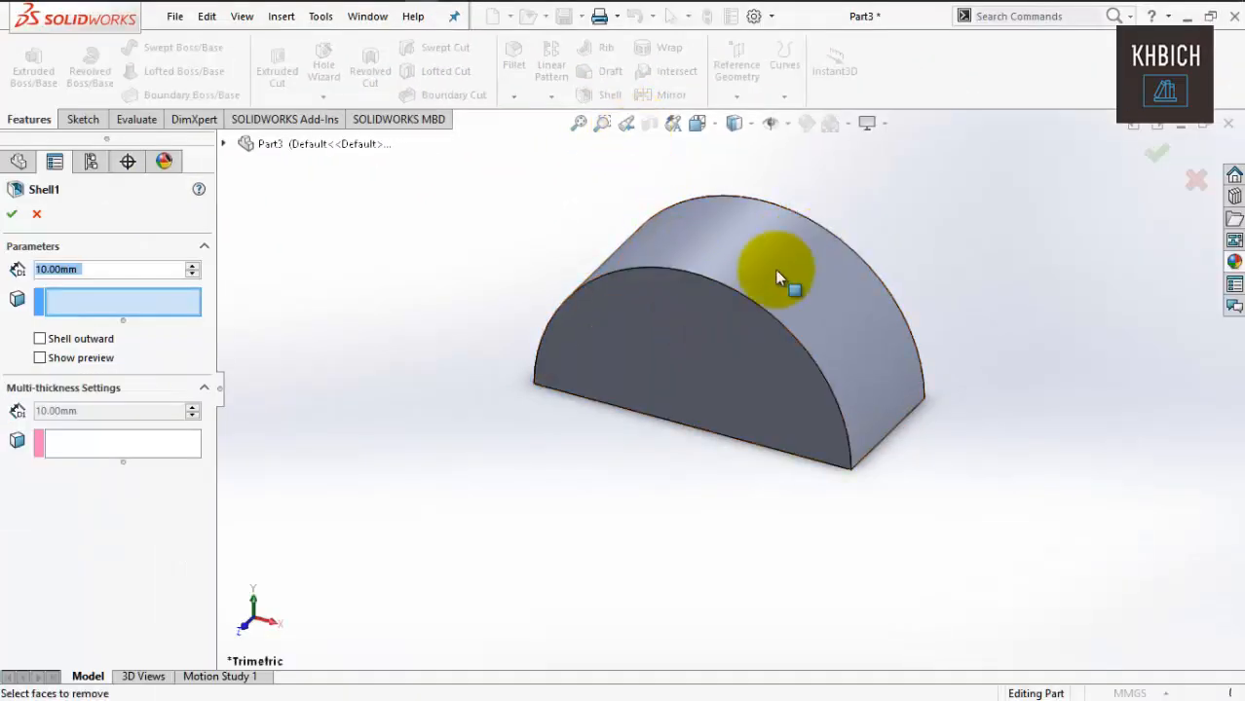
click(697, 339)
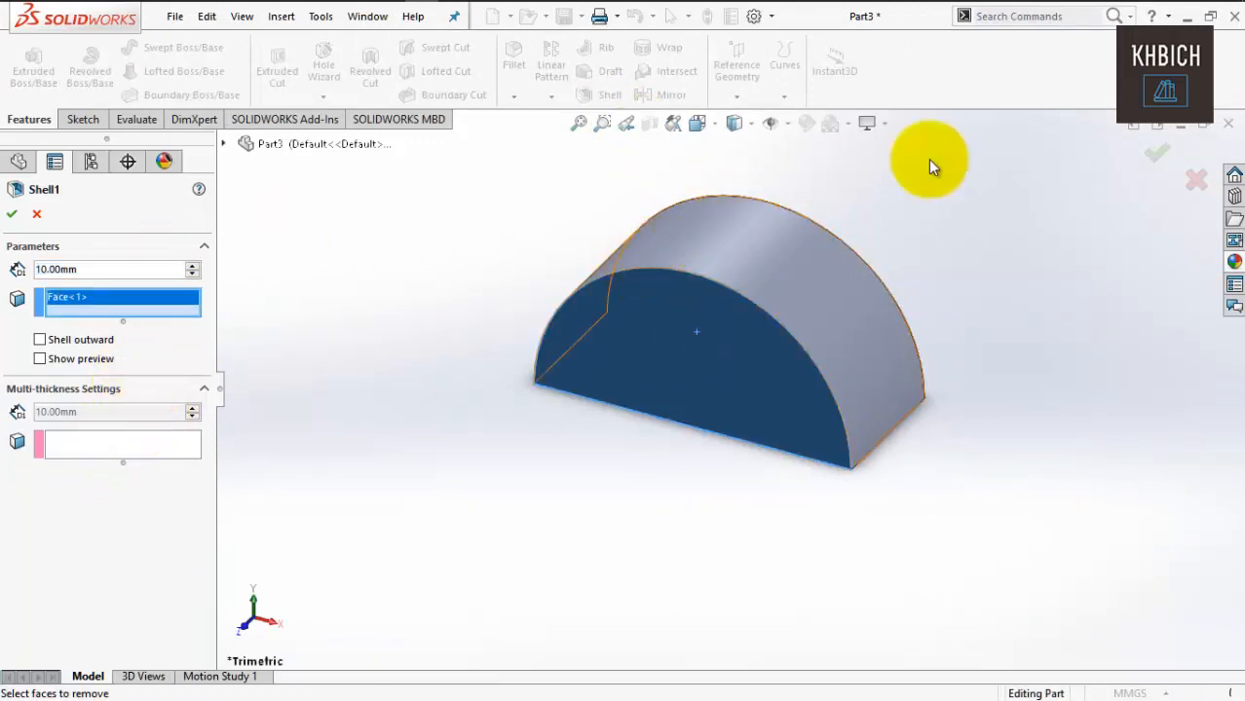
click(1155, 153)
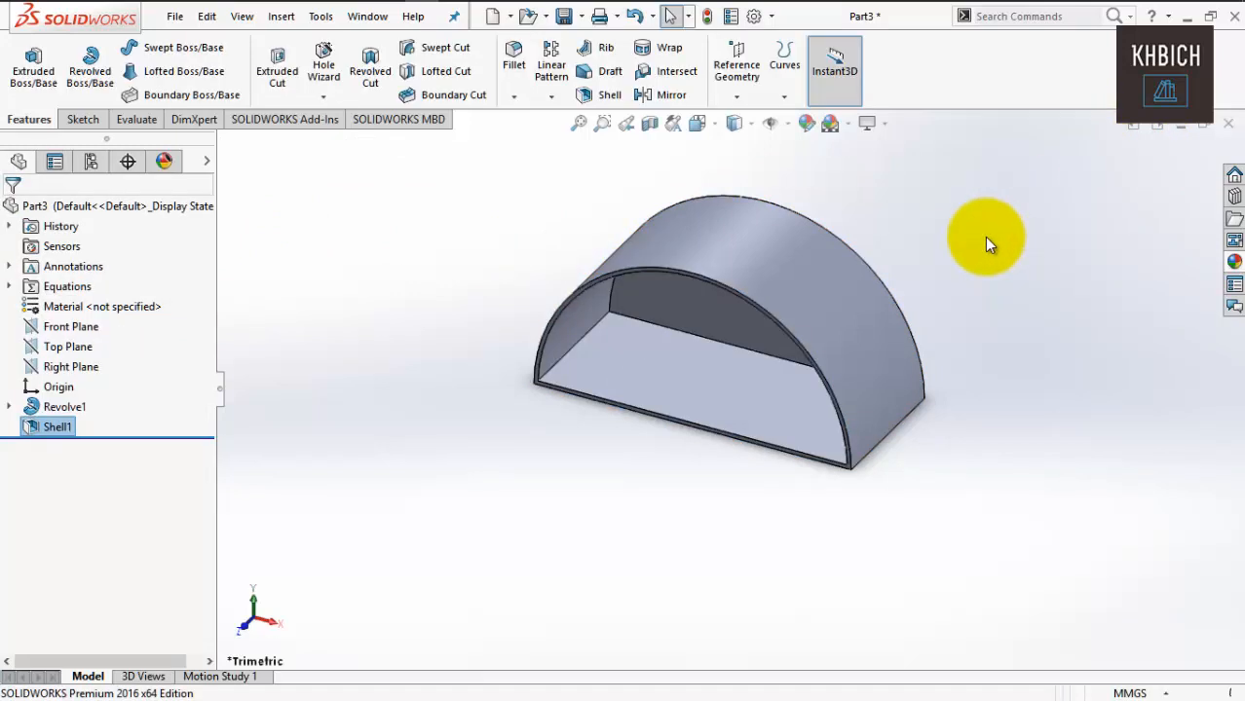
key(ctrl+z)
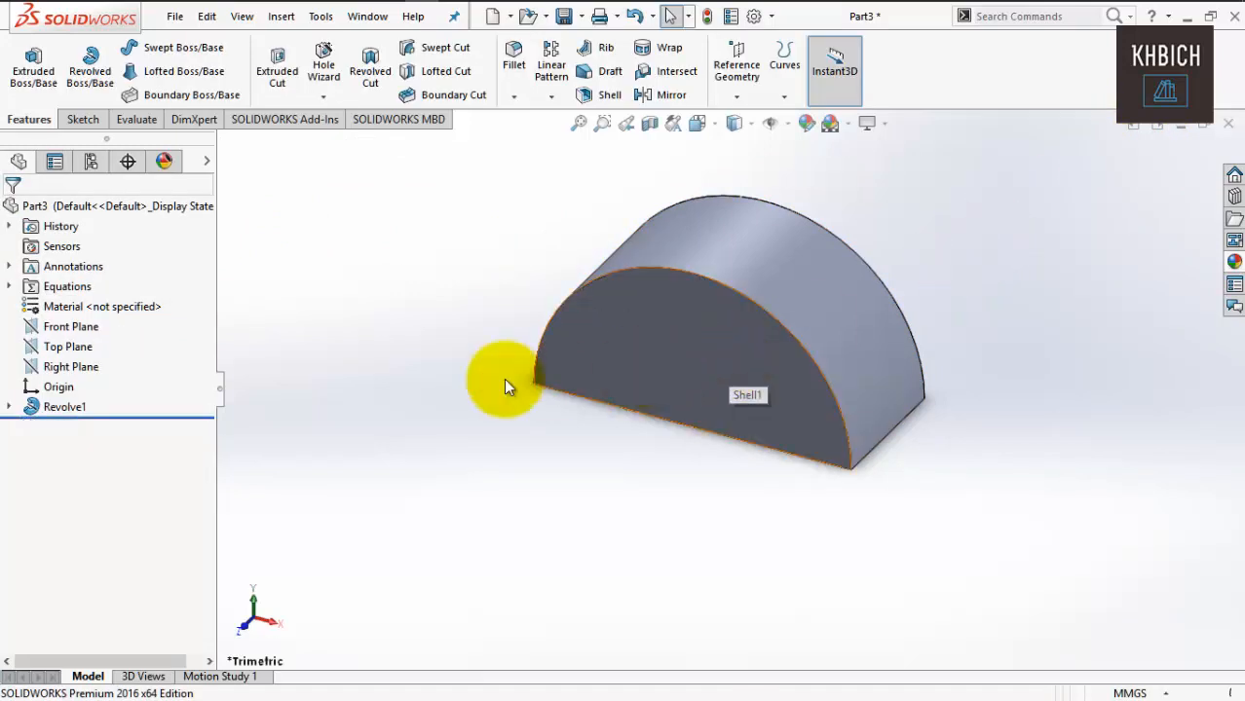
Shell the half-cylinder to a 25 mm wall thickness with the front semicircular face removed, and clear the selection.
click(592, 98)
click(693, 329)
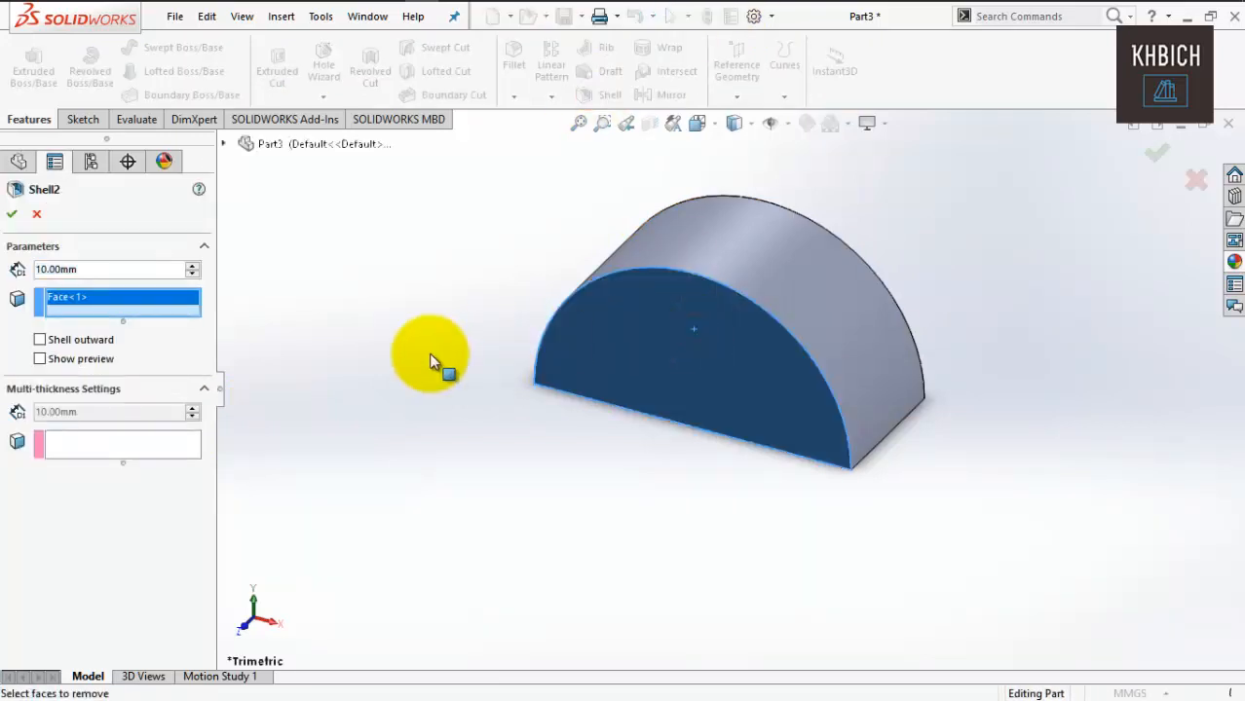
click(159, 413)
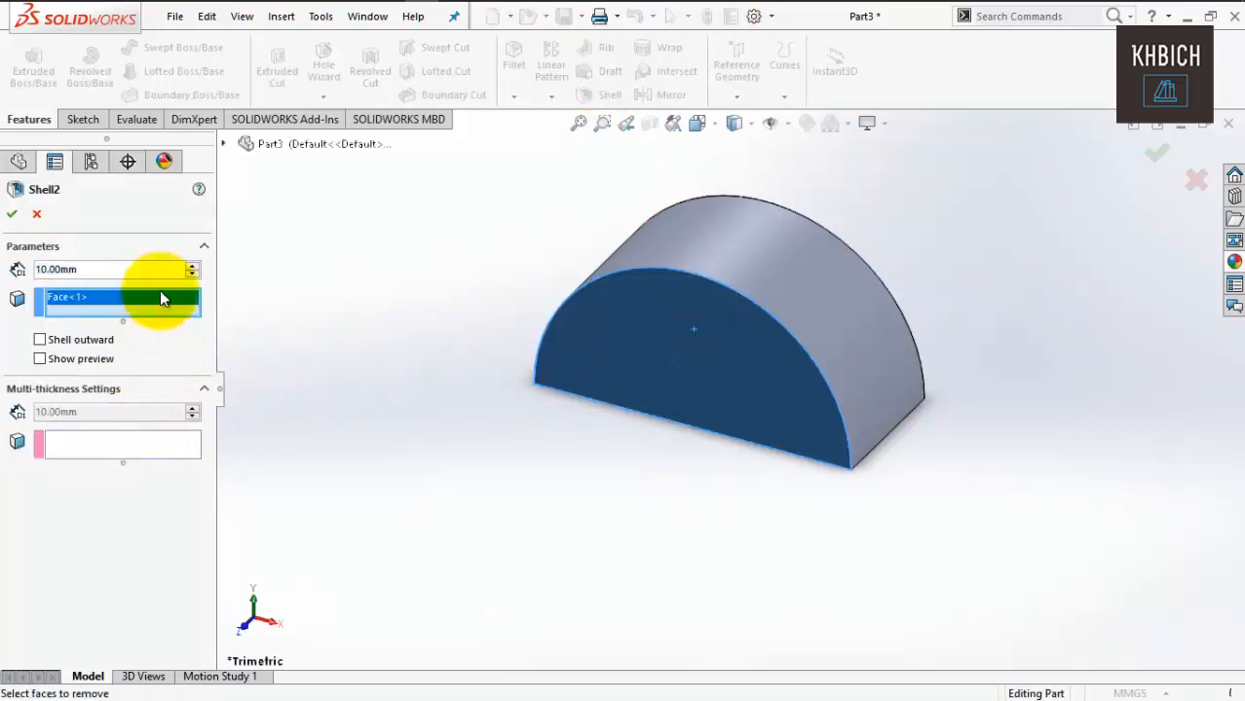
click(130, 270)
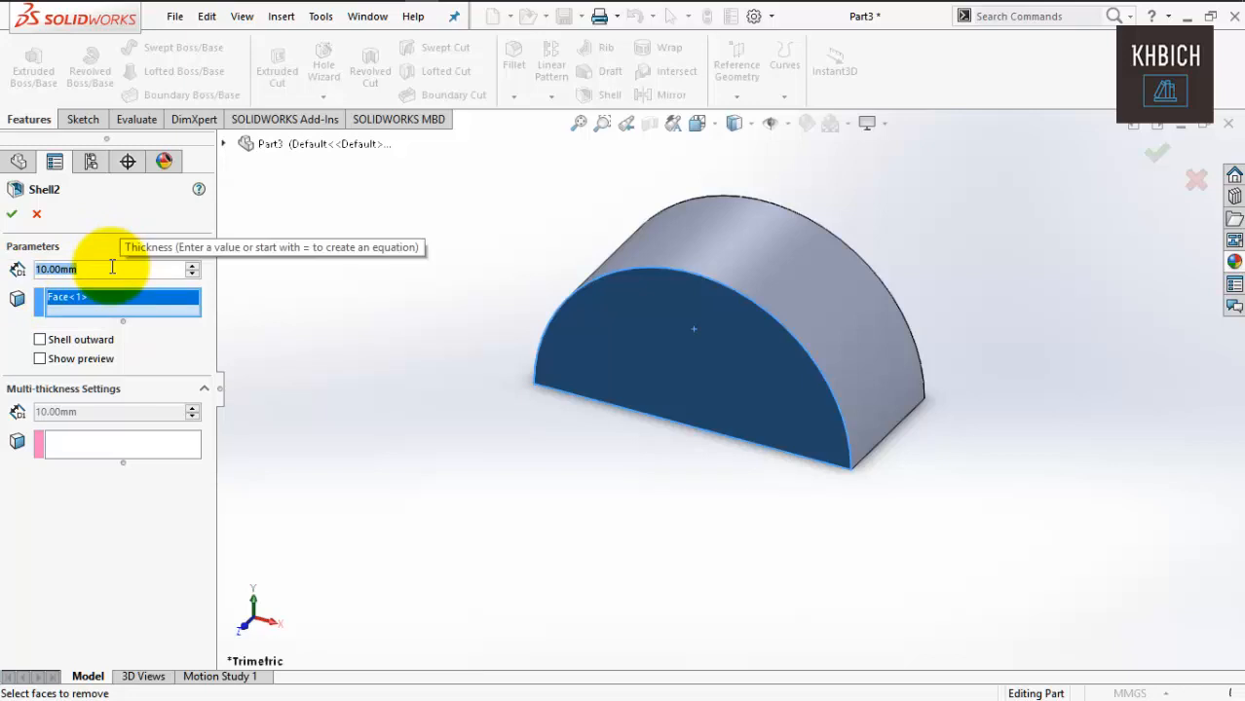
text(25 mm)
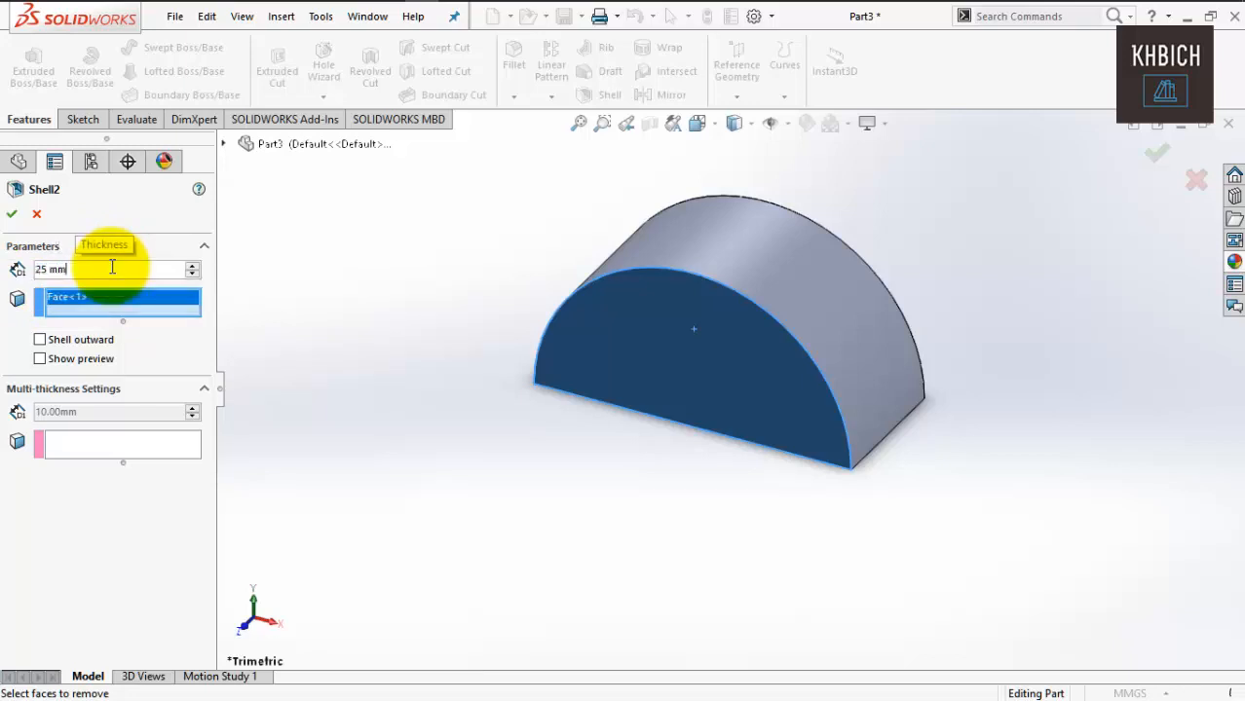
key(Return)
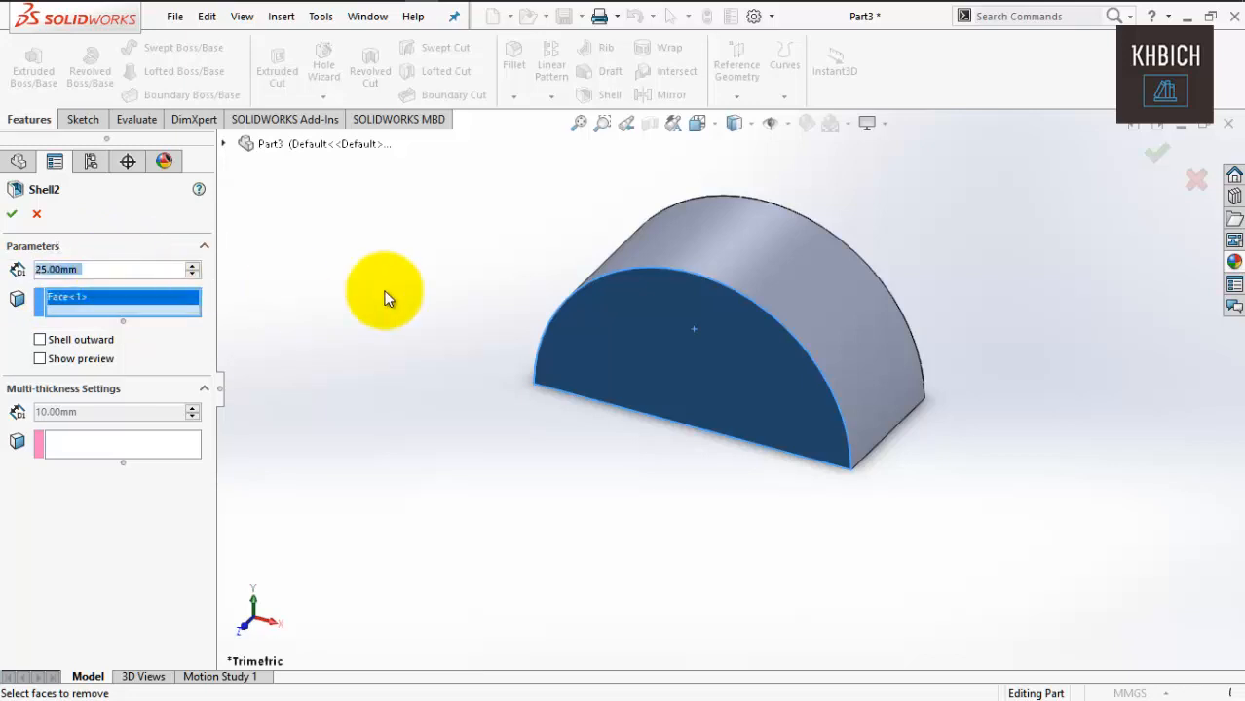
click(384, 290)
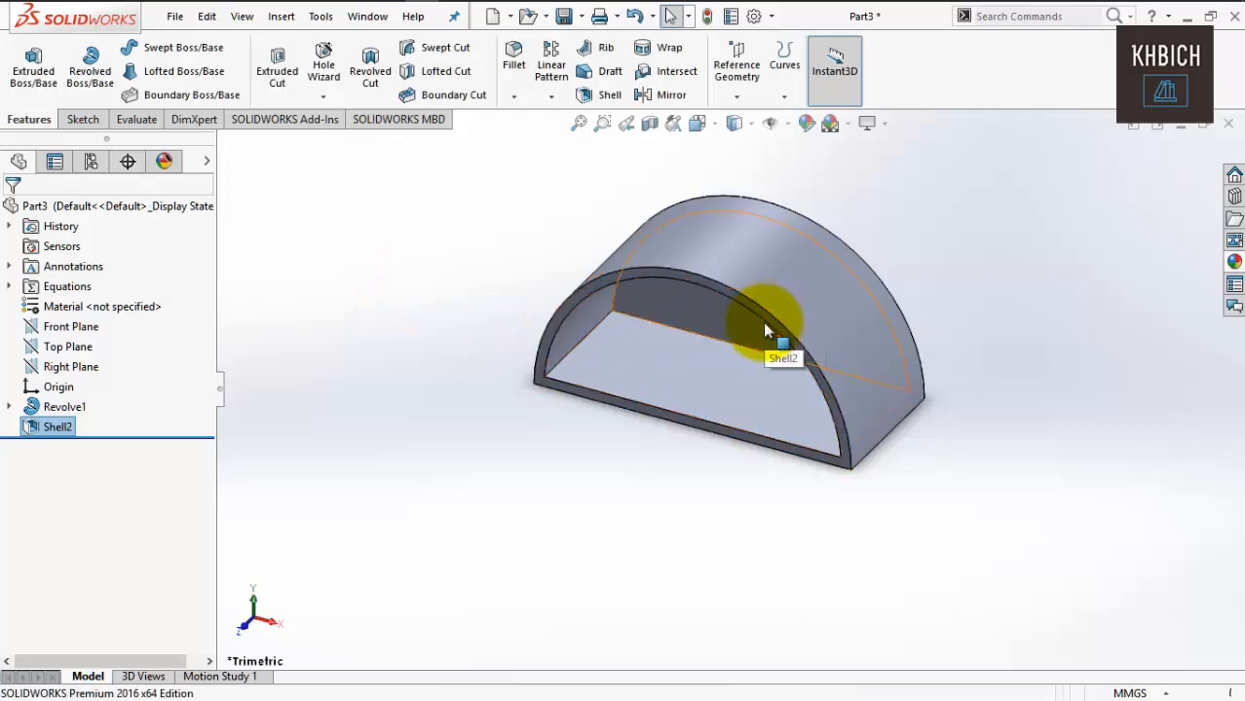
right_click(921, 321)
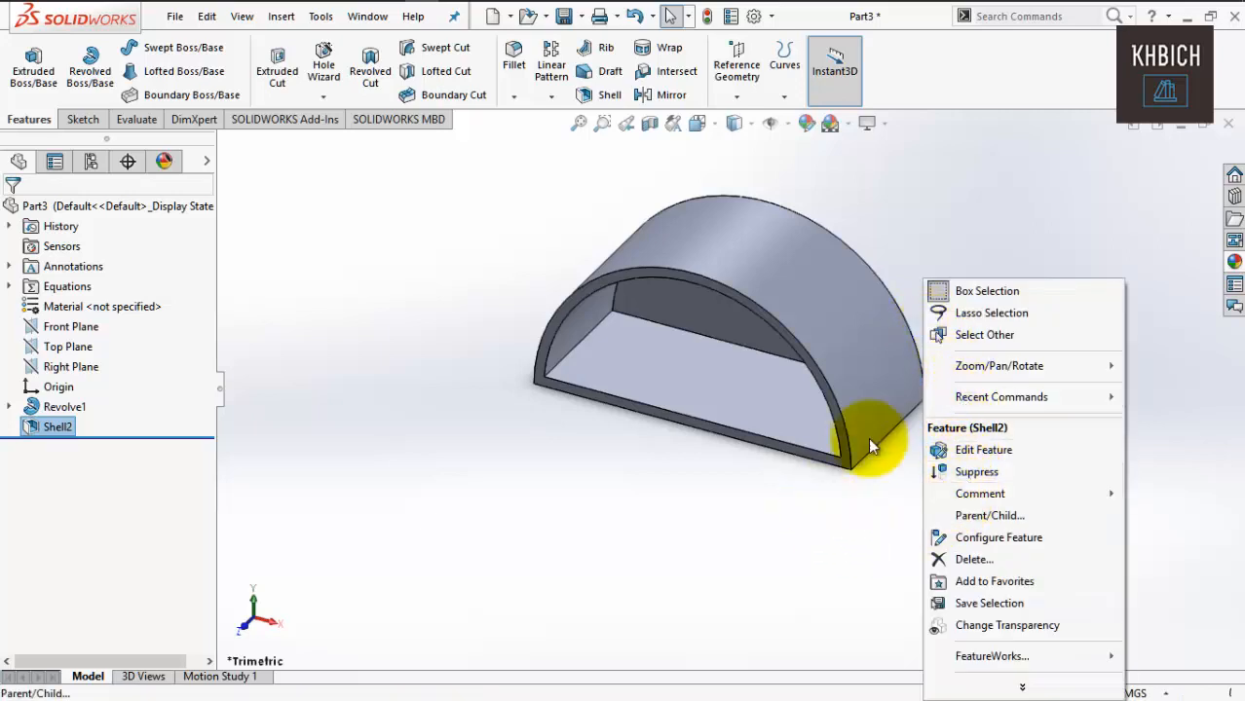
click(1158, 168)
click(1110, 229)
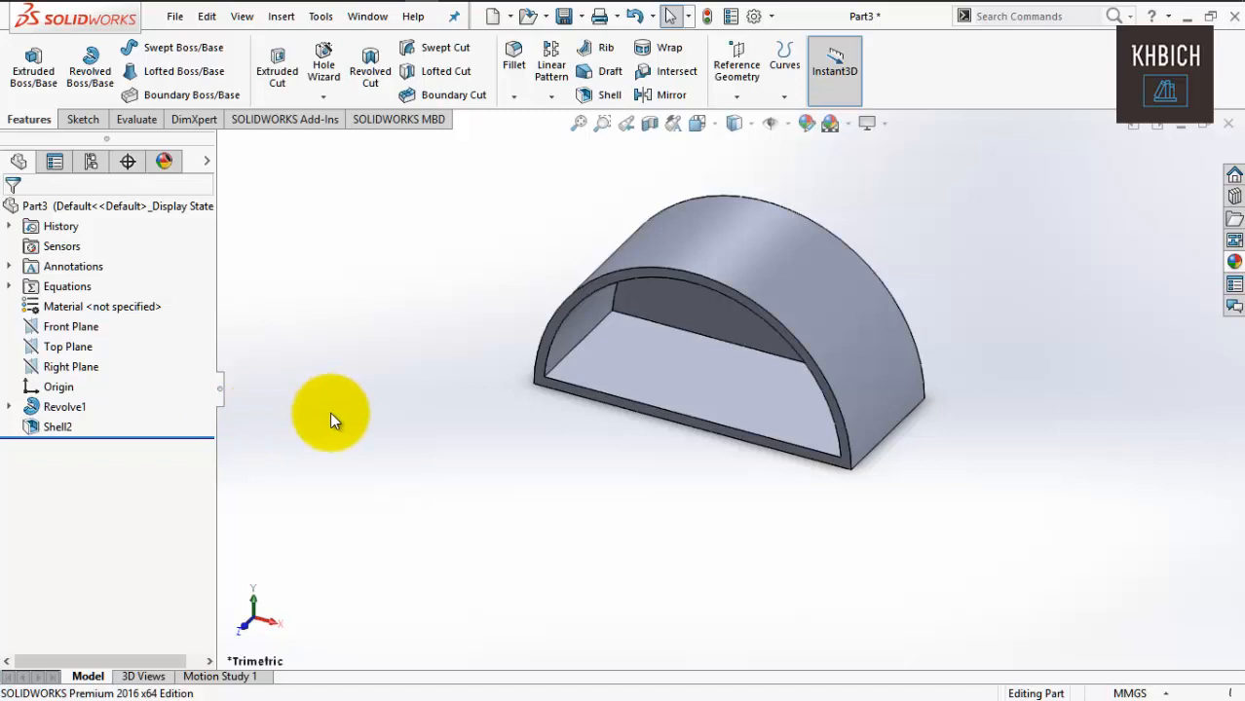
Magnify parts of the shelled body with Zoom to Area, and bring the whole model back with Zoom to Fit.
scroll(329, 412, down, 2)
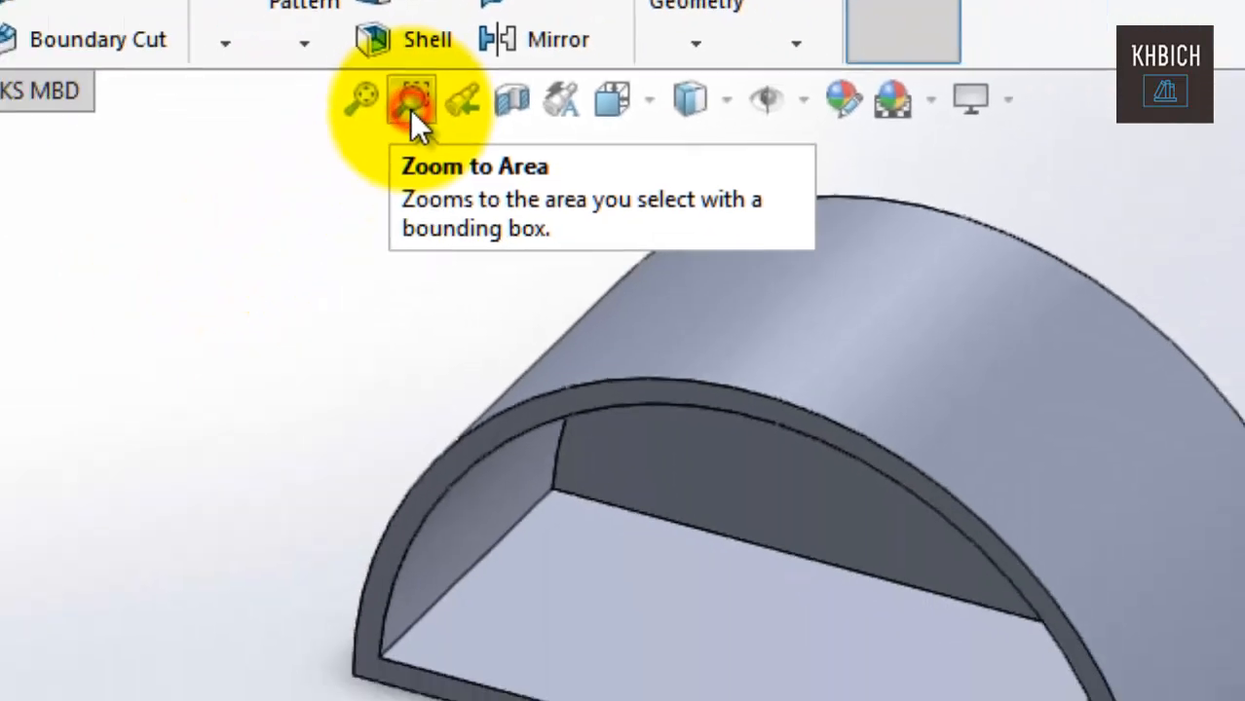
click(292, 293)
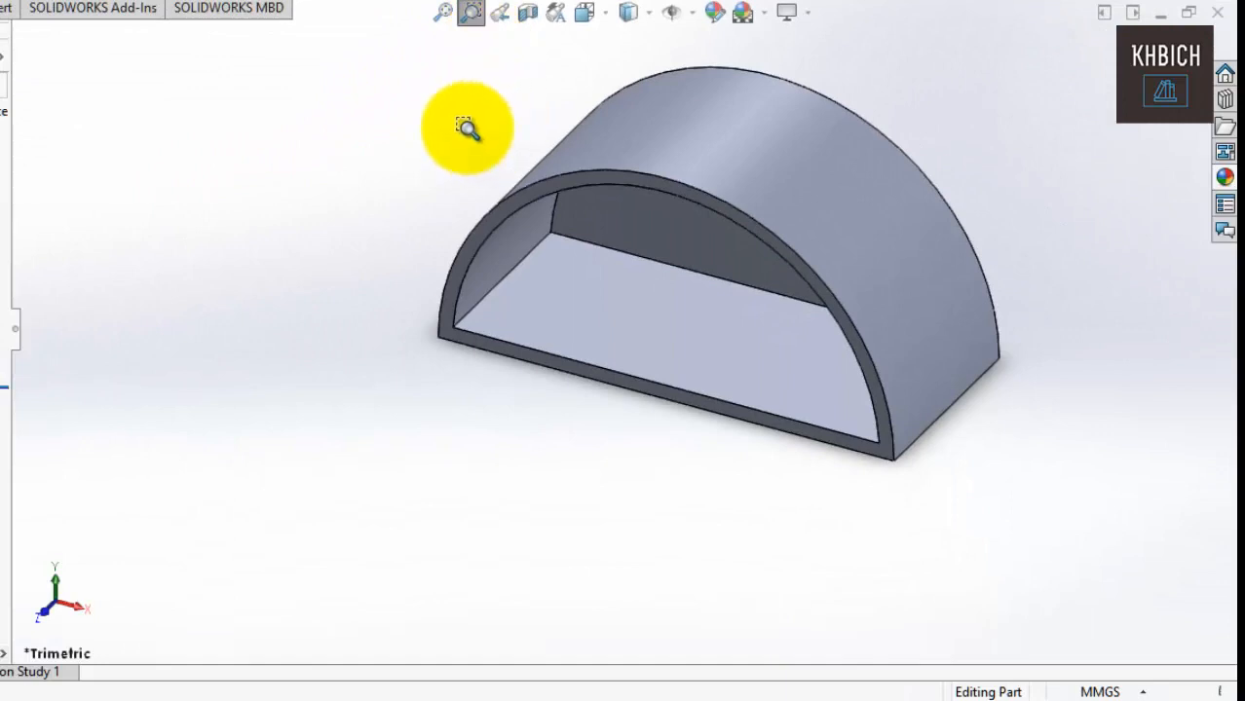
drag(489, 133, 703, 320)
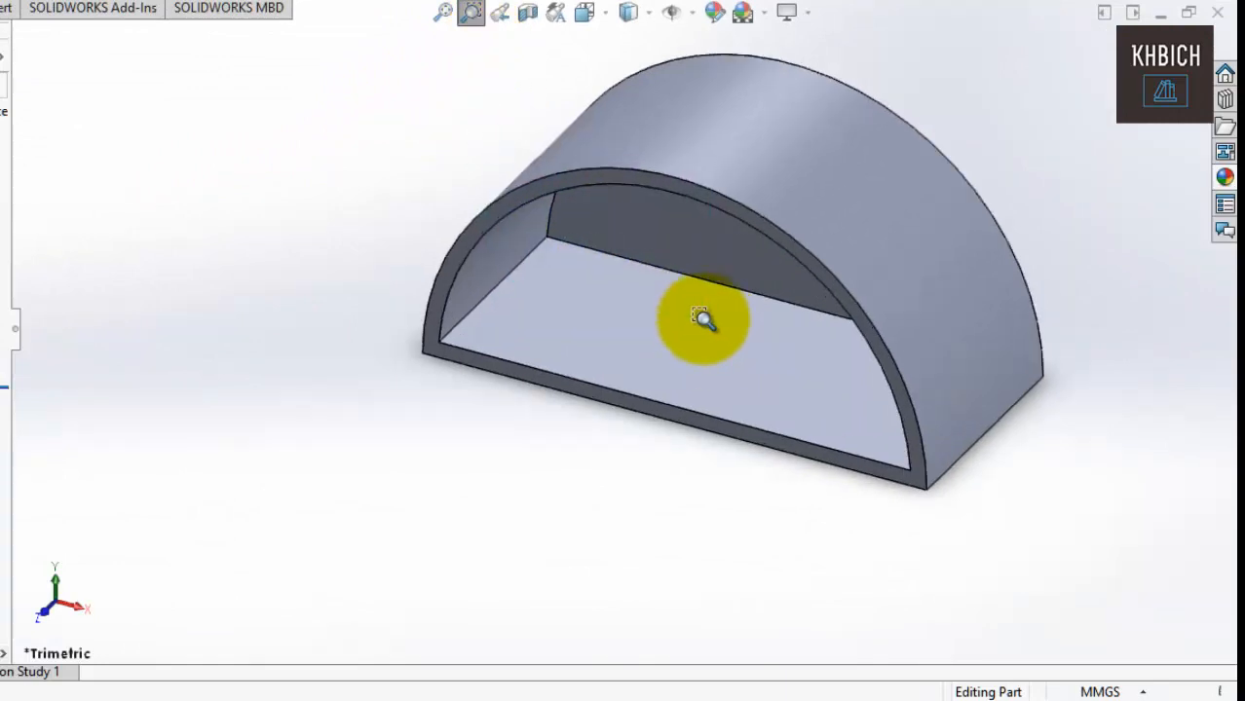
drag(384, 120, 640, 298)
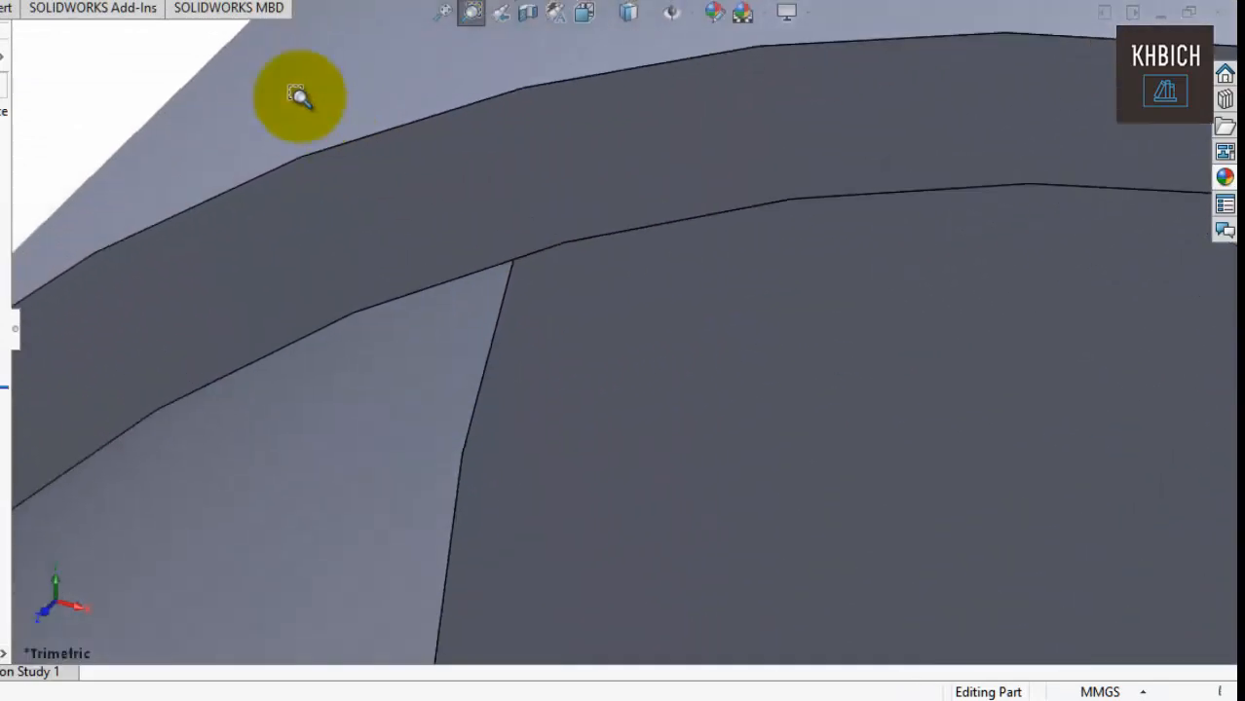
drag(224, 92, 601, 333)
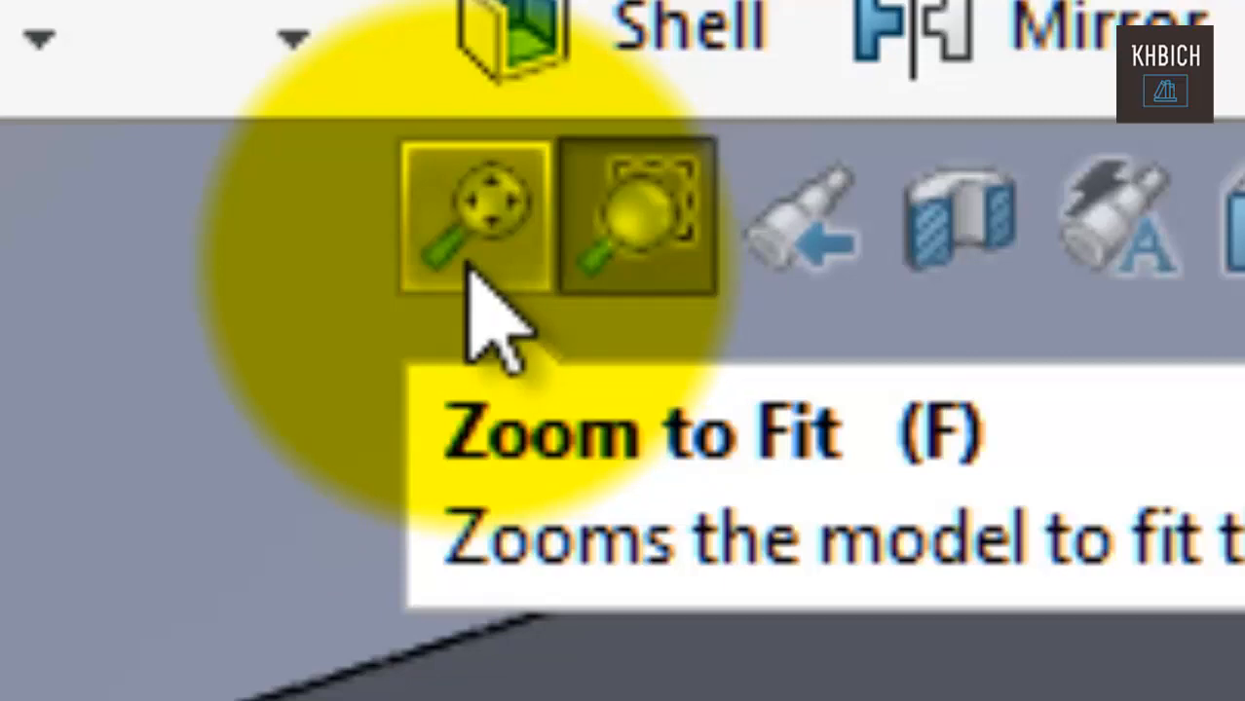
click(469, 264)
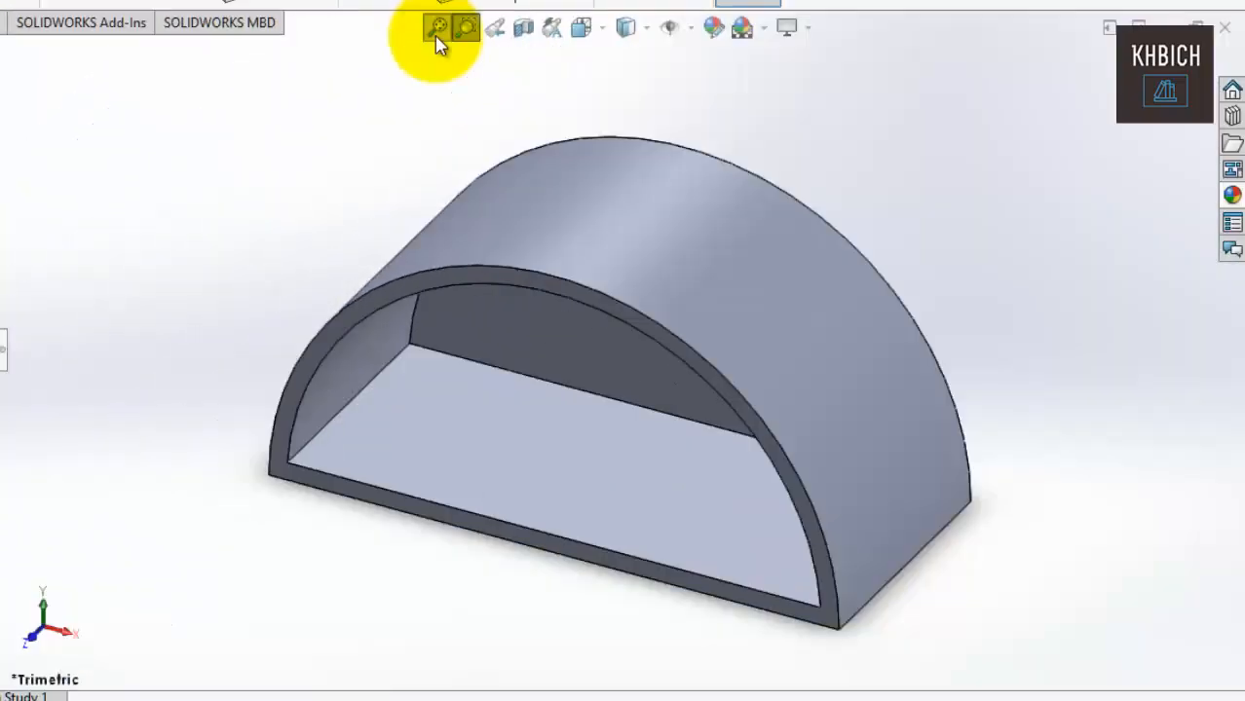
click(464, 32)
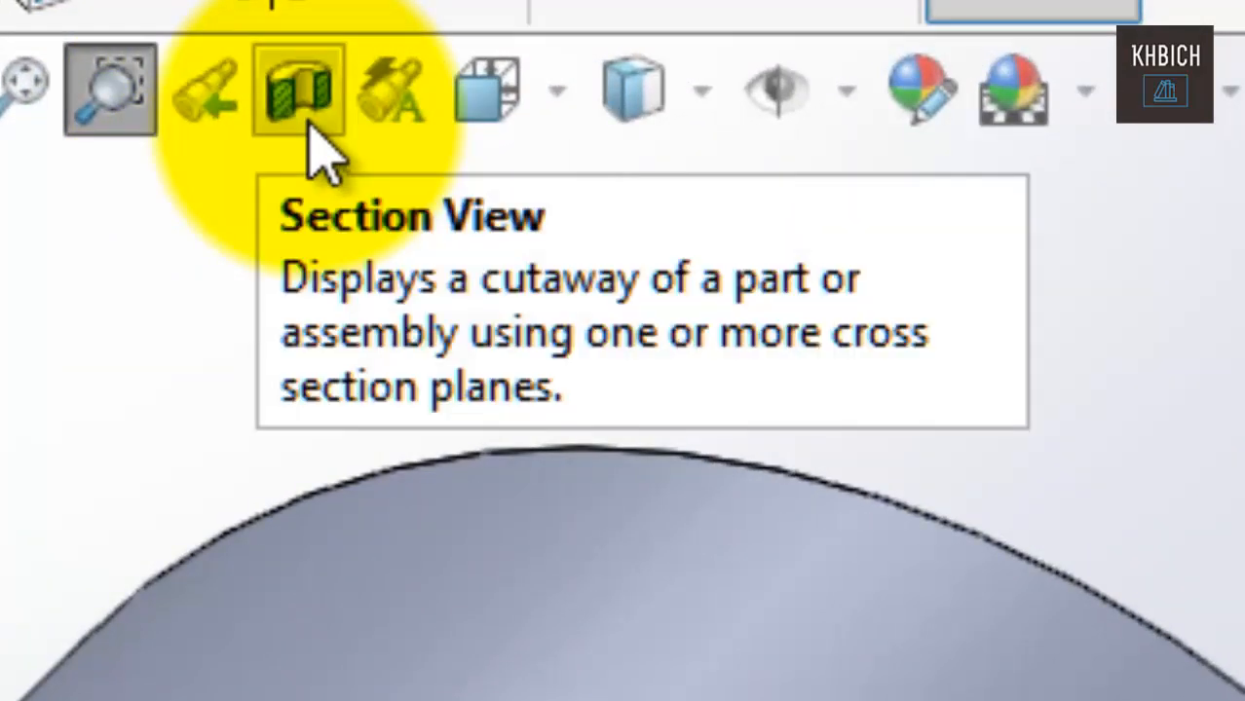
Apply a Section View that cuts the shelled half-cylinder vertically through its middle, exposing the interior from the side.
click(310, 126)
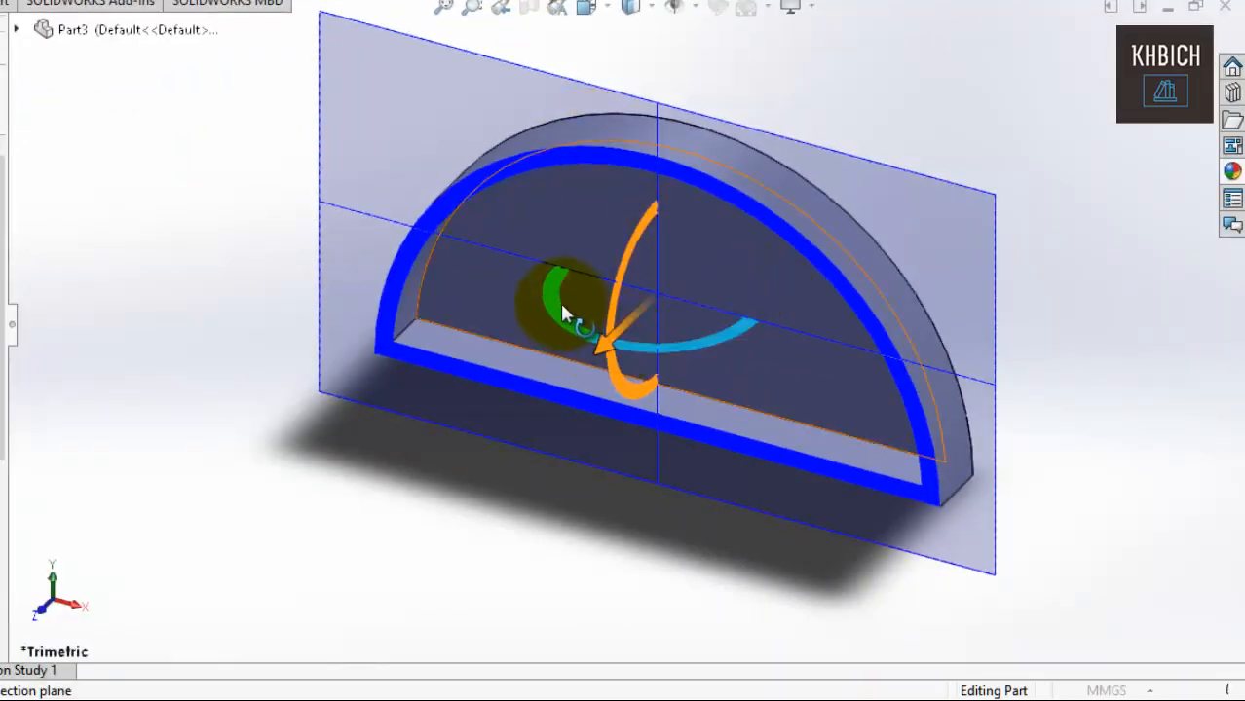
drag(565, 312, 687, 380)
click(1147, 43)
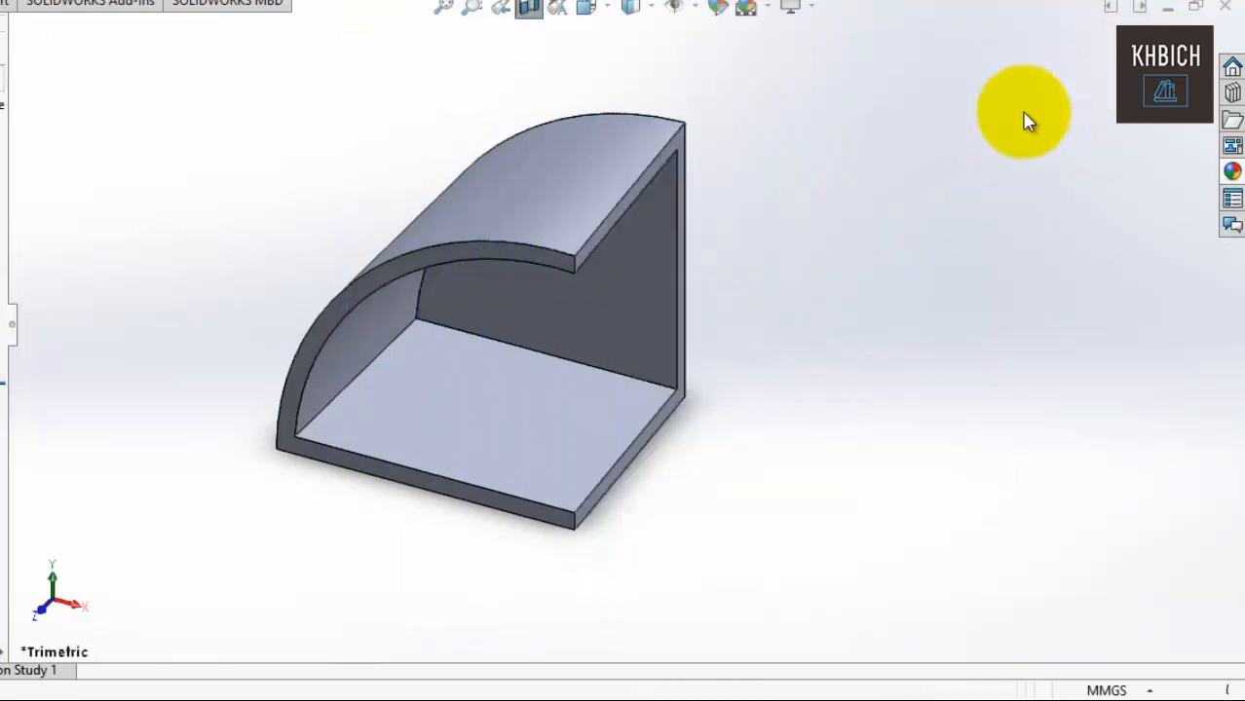
Undo the shell and turn off the section view of the half-cylinder.
middle_drag(990, 126, 1024, 141)
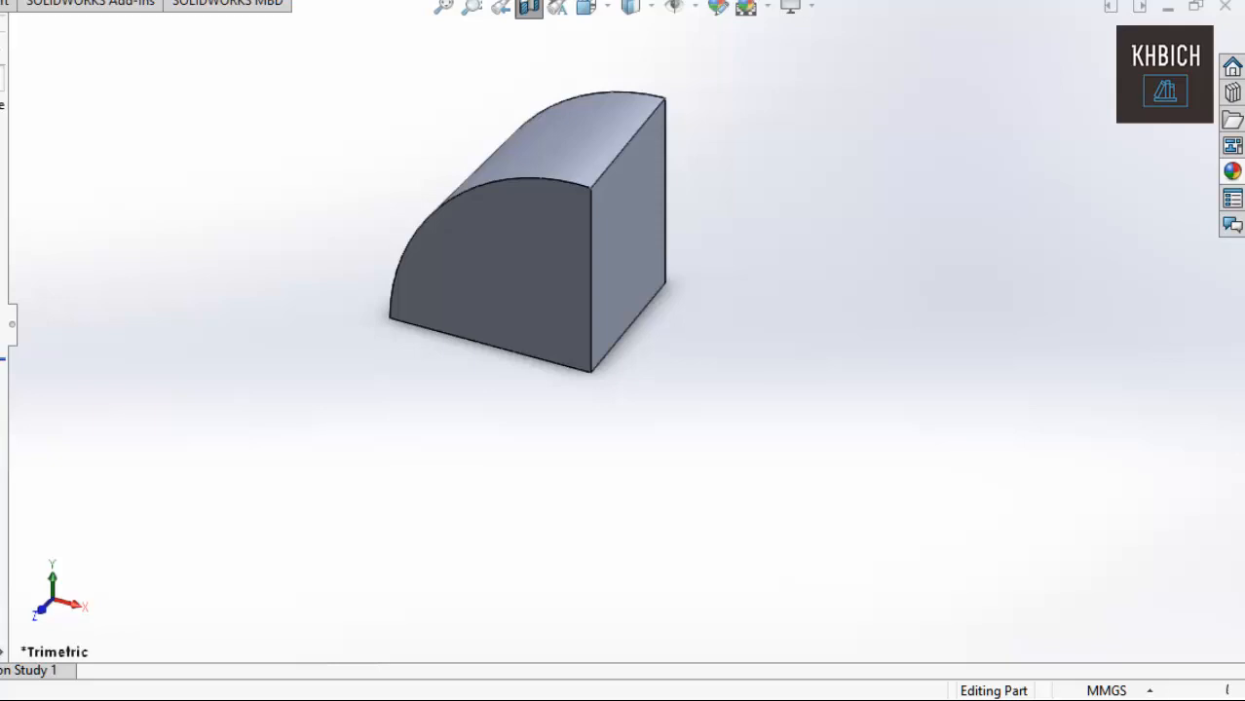
key(alt+e)
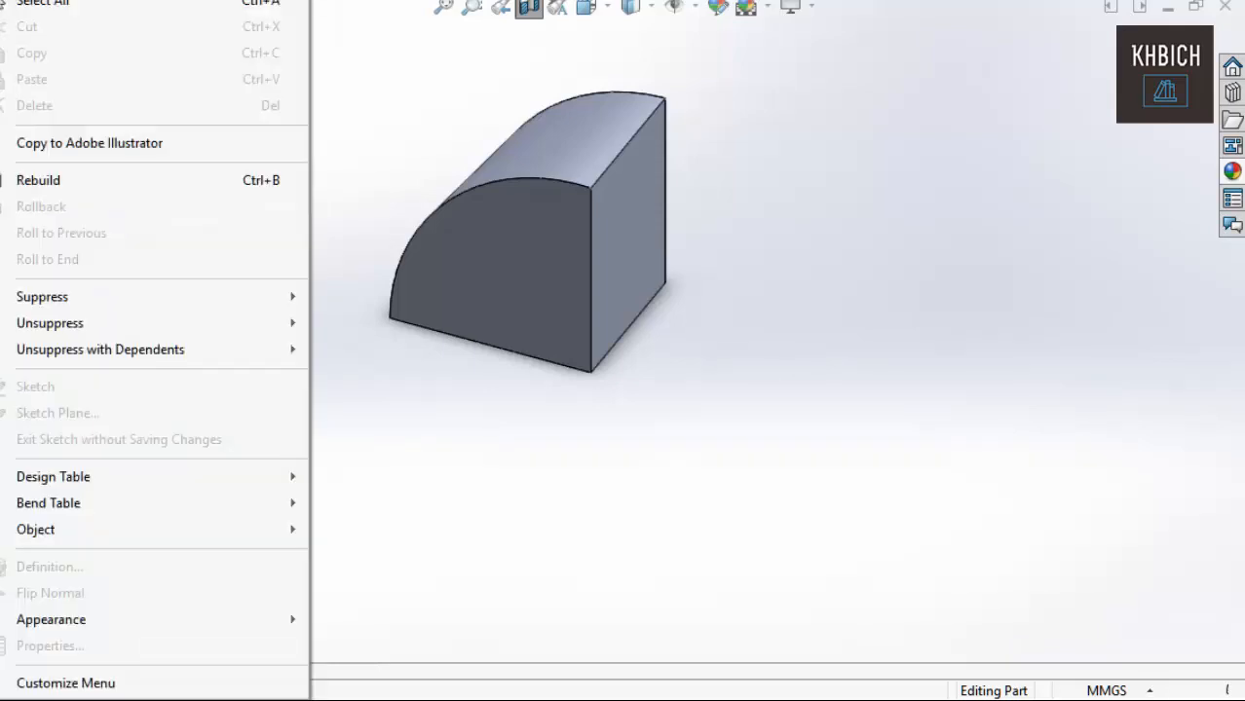
key(Escape)
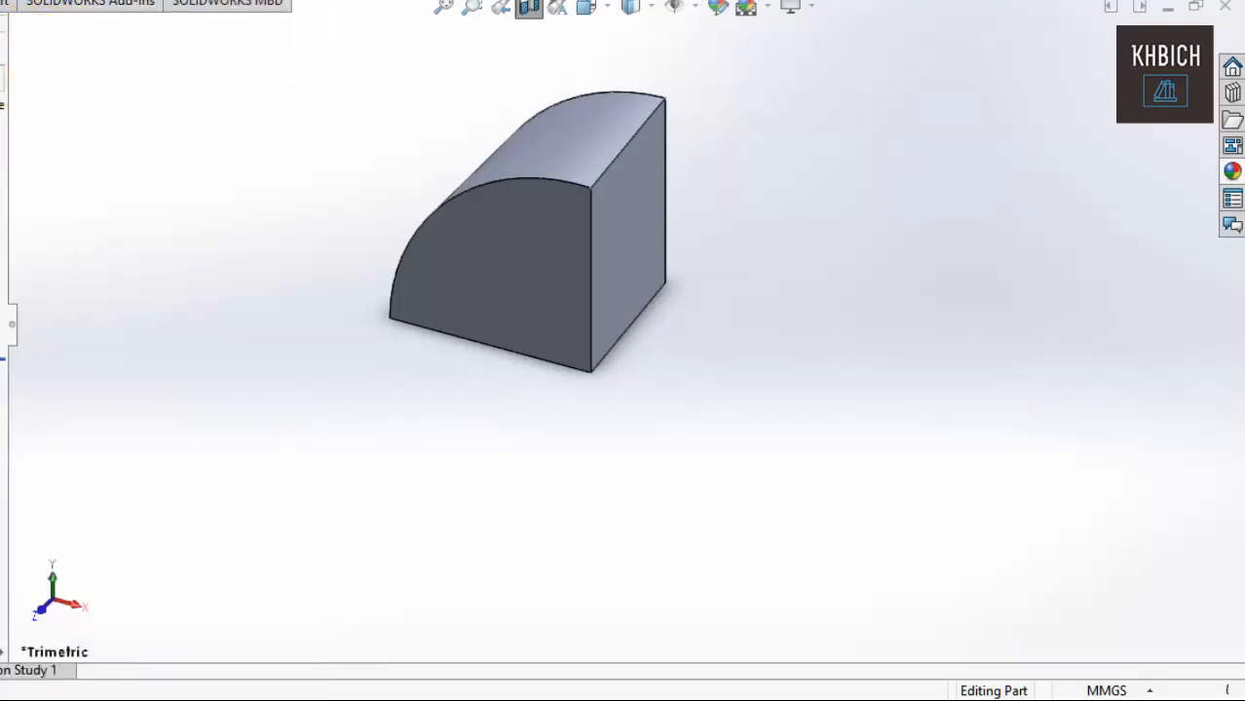
click(522, 20)
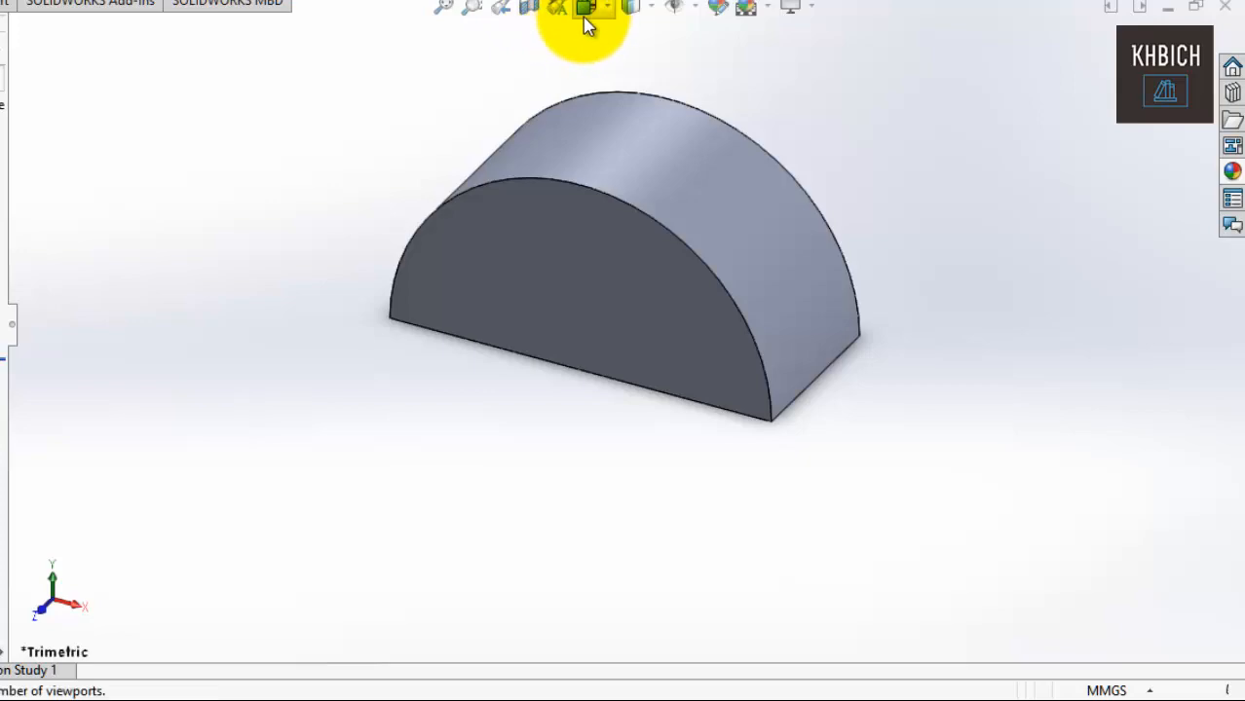
View the half-cylinder straight on from a face of the view selector cube, and return to the Isometric view.
click(610, 21)
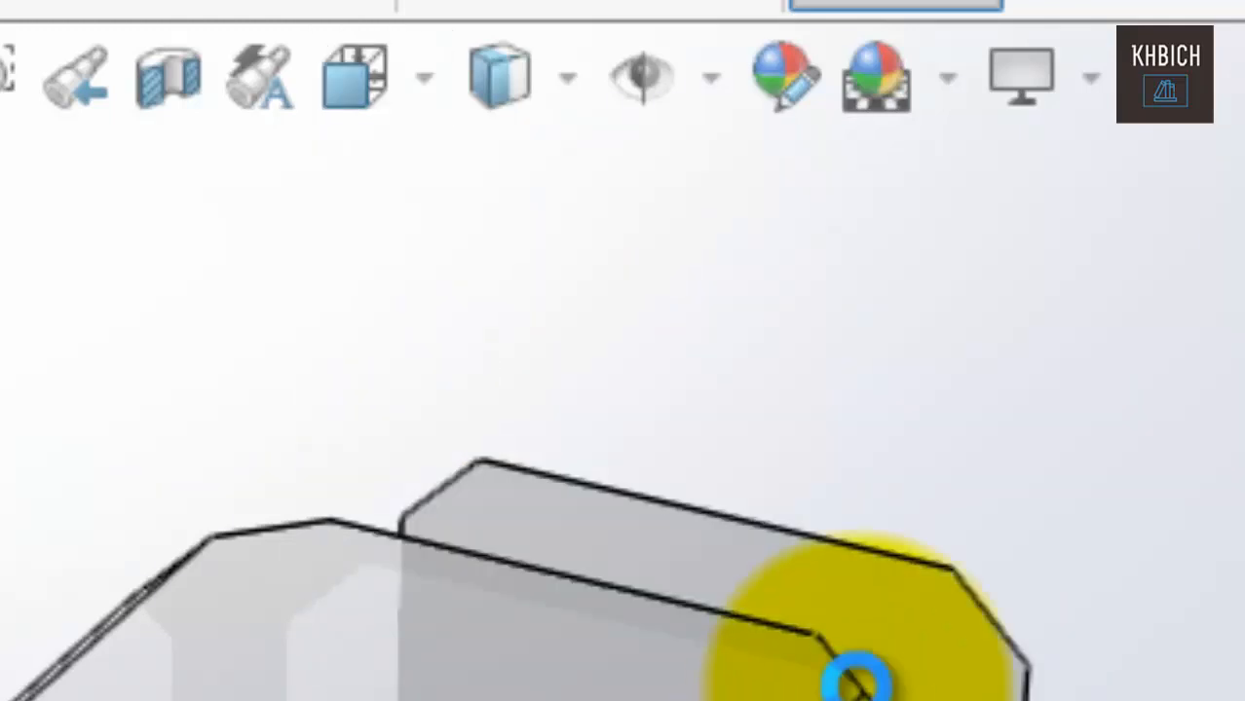
click(869, 676)
key(ctrl+8)
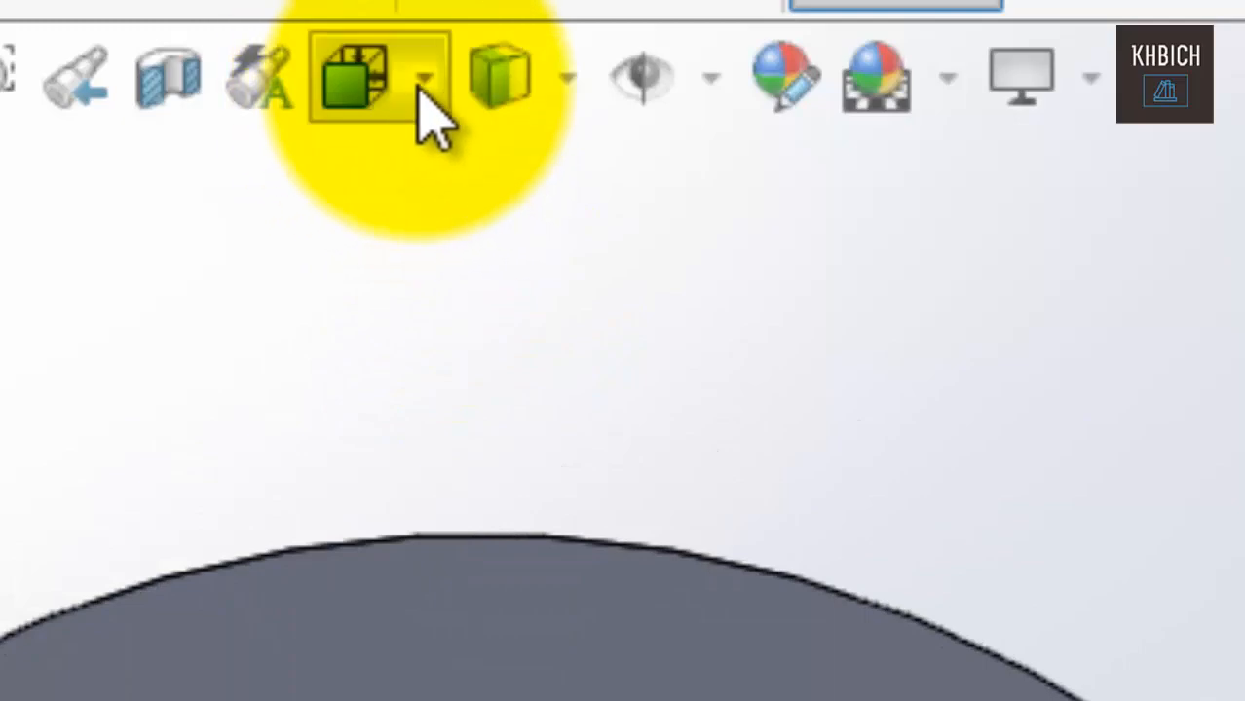
click(407, 80)
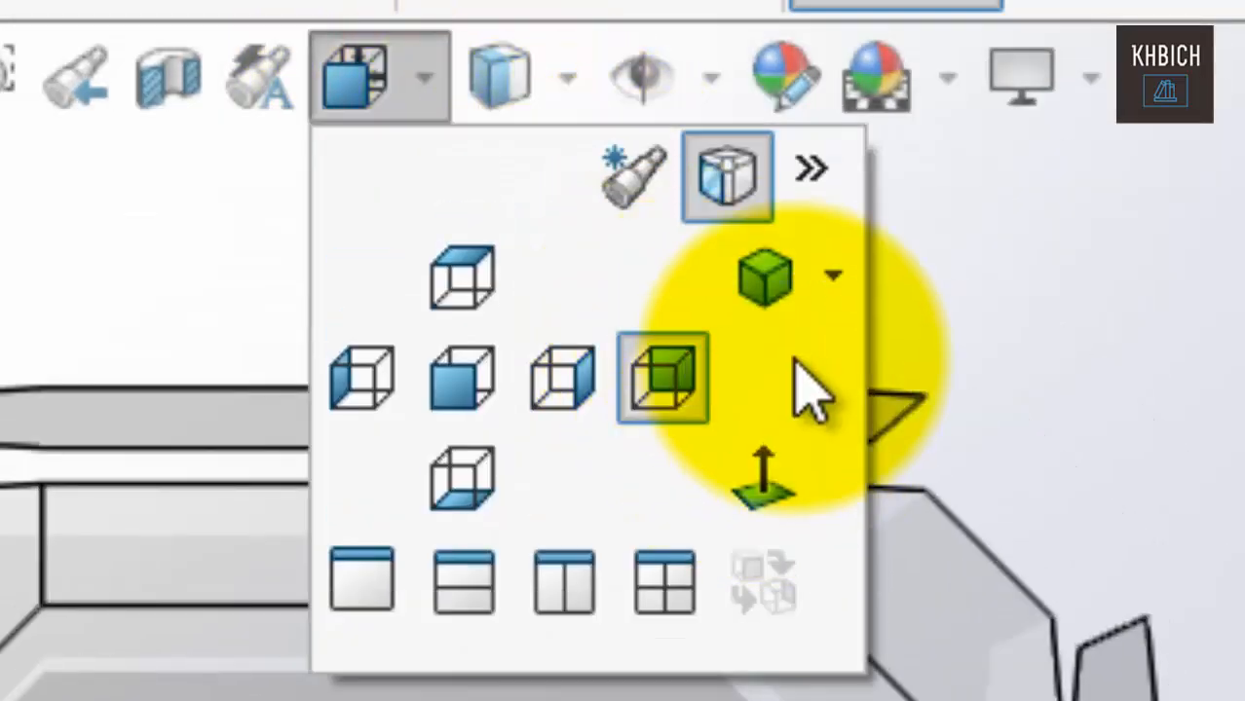
click(806, 297)
click(570, 80)
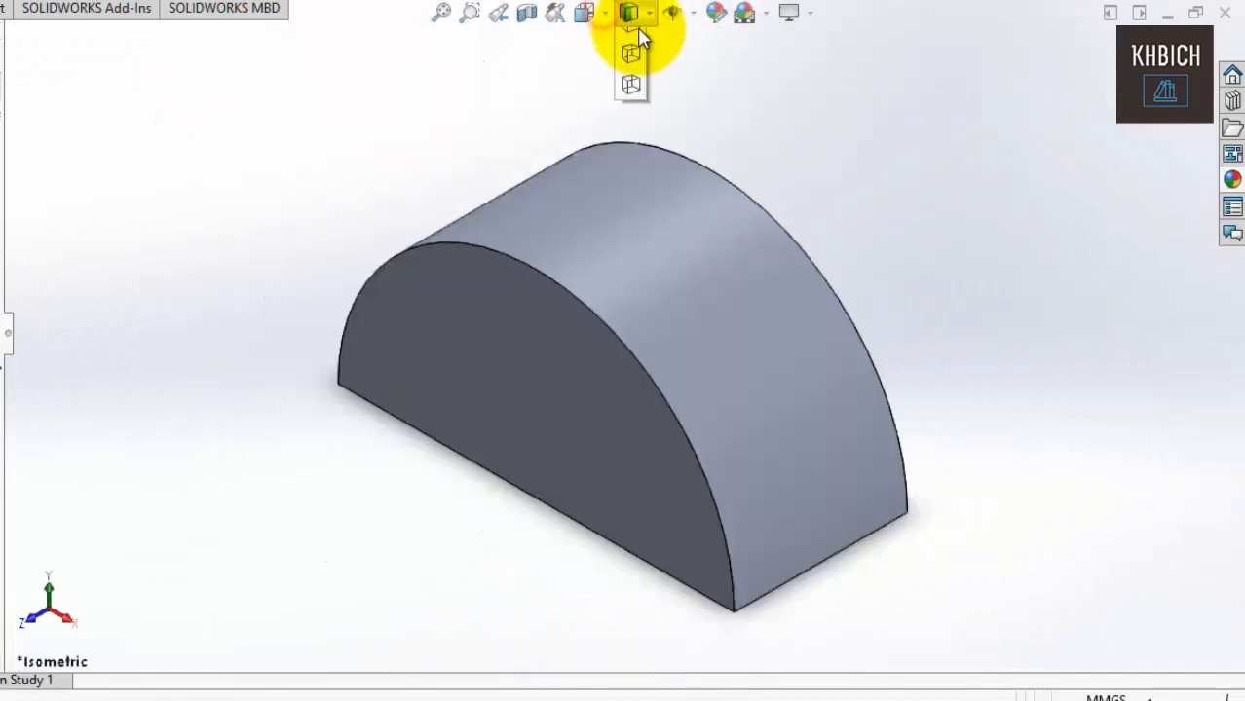
Select Isometric among the axonometric view options, and open and close the Orientation dialog.
click(584, 13)
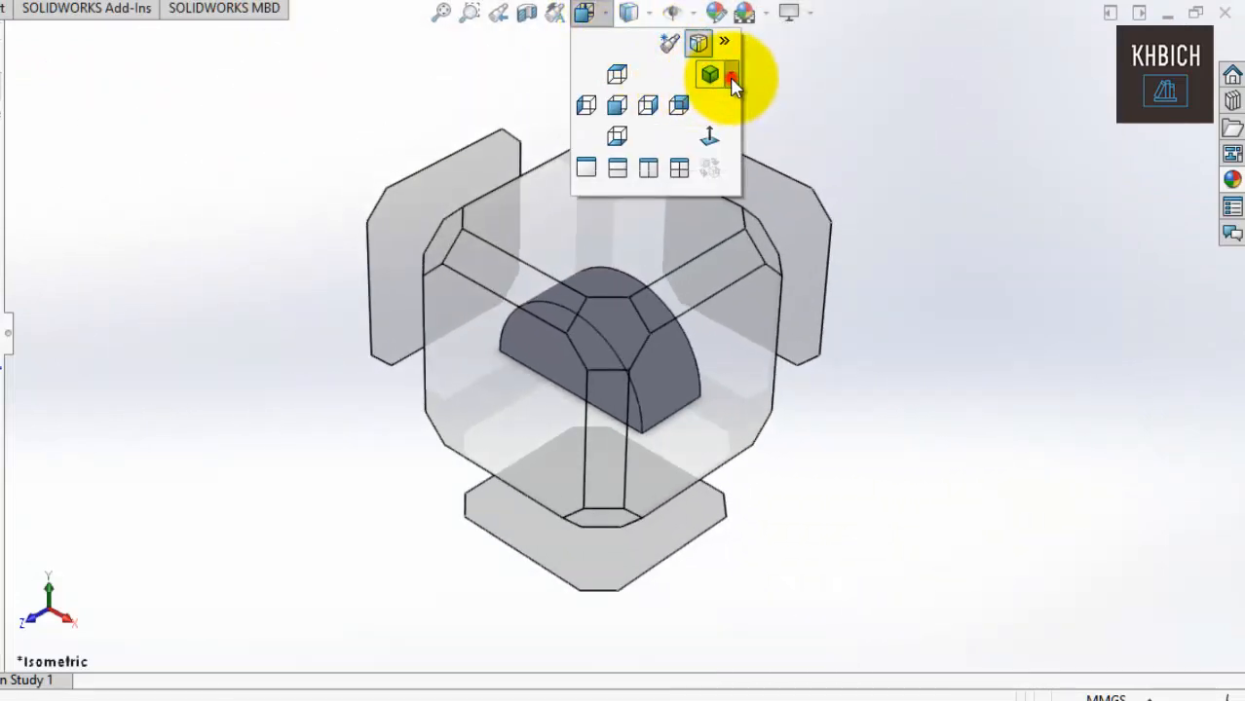
click(730, 75)
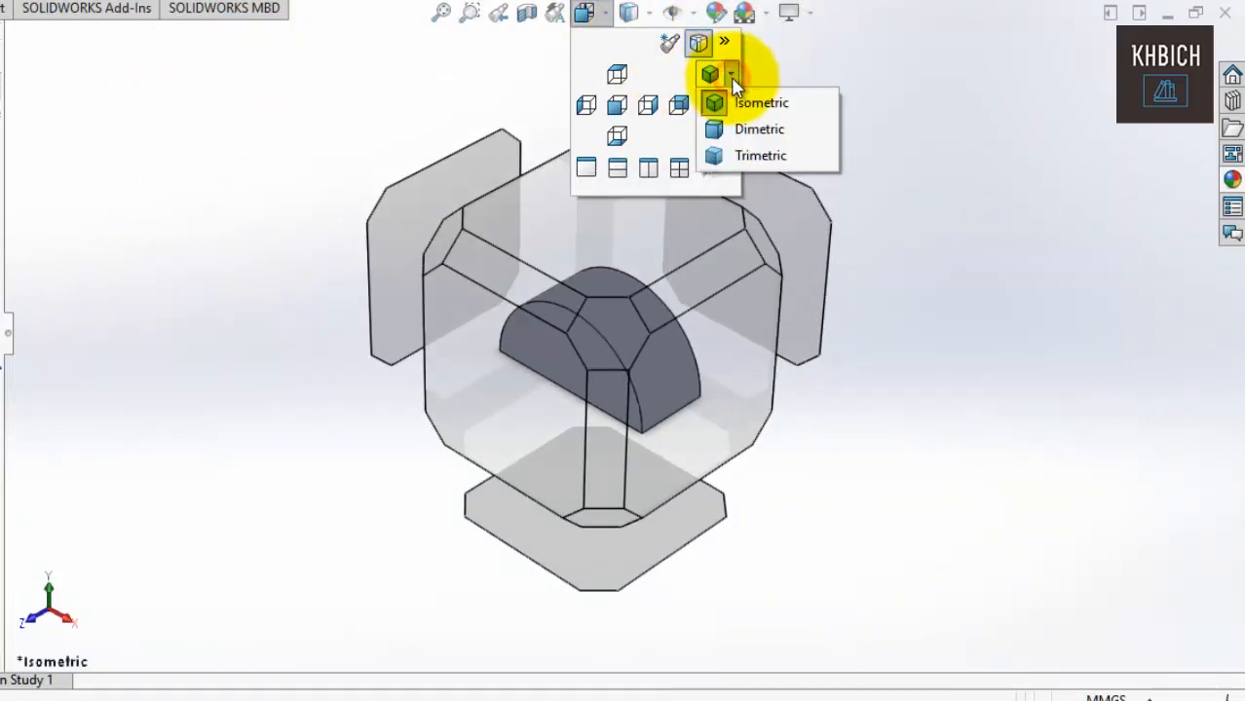
click(787, 113)
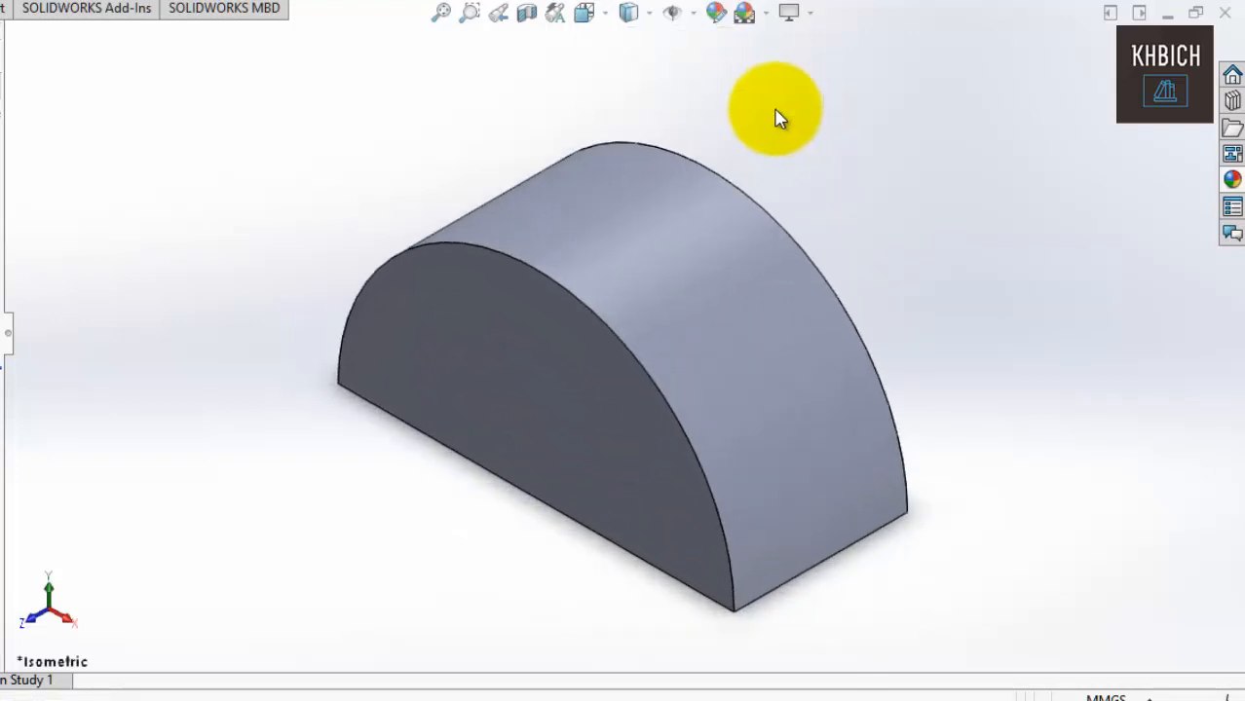
click(606, 17)
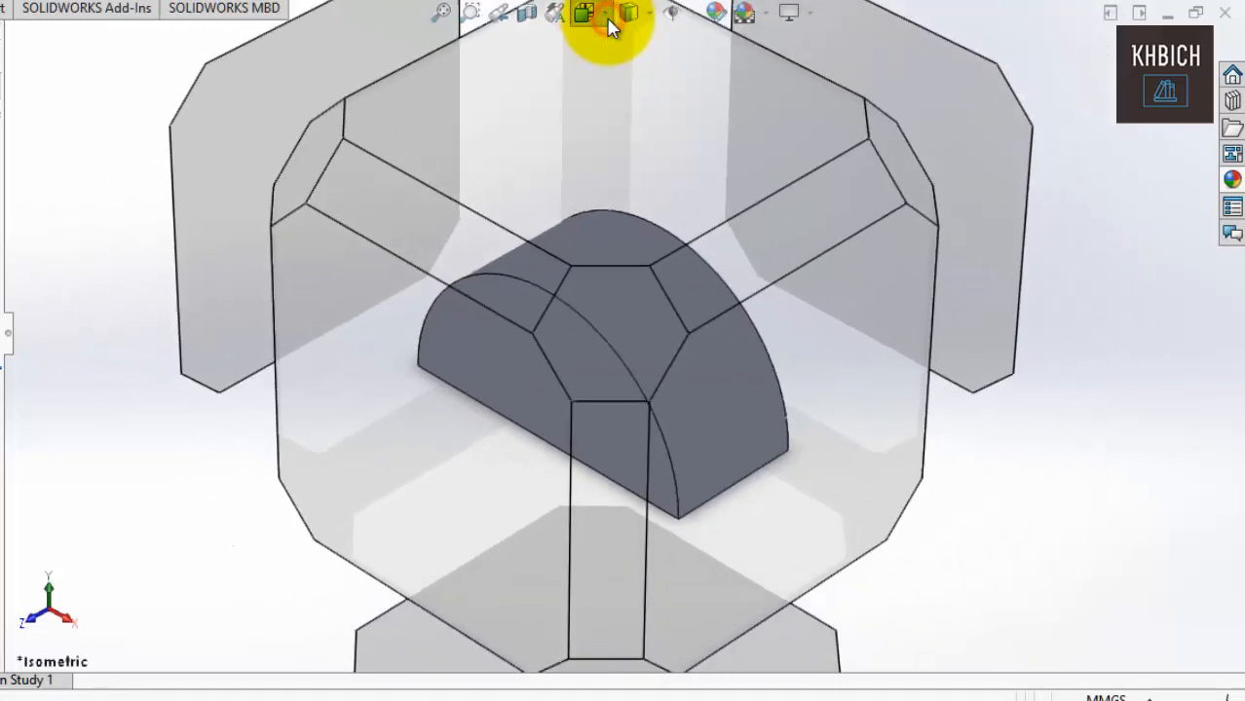
click(606, 17)
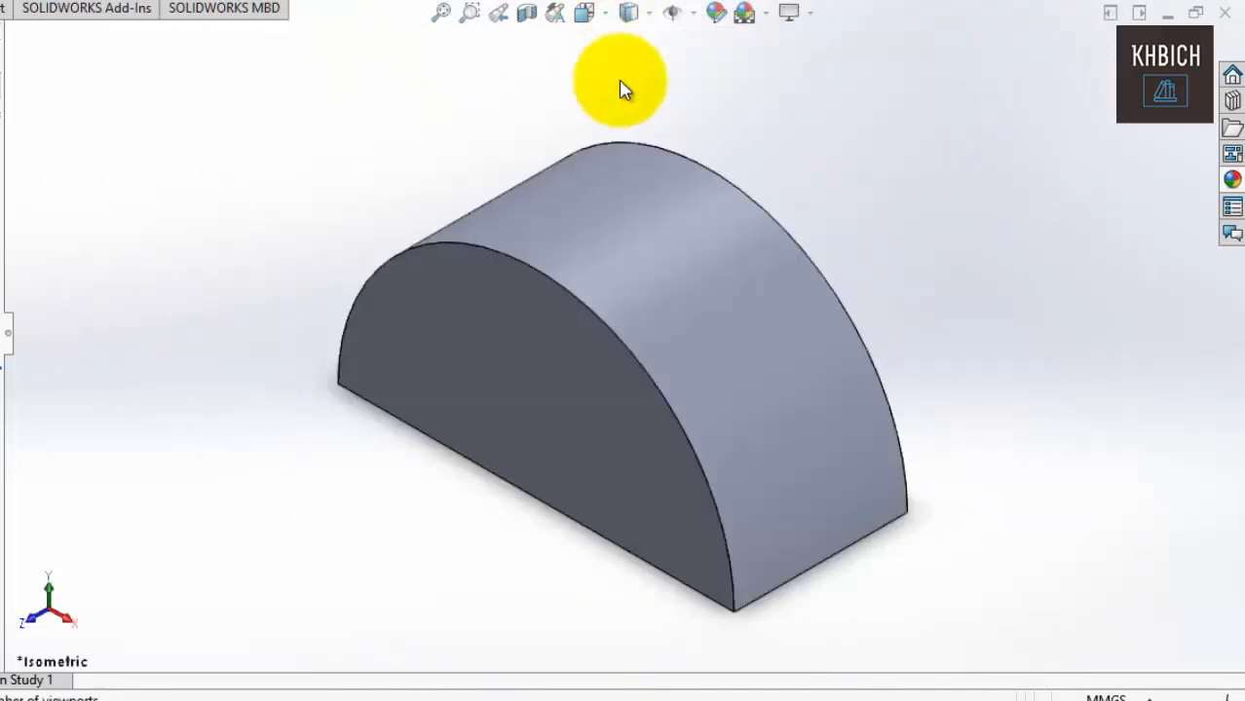
key(ctrl+s)
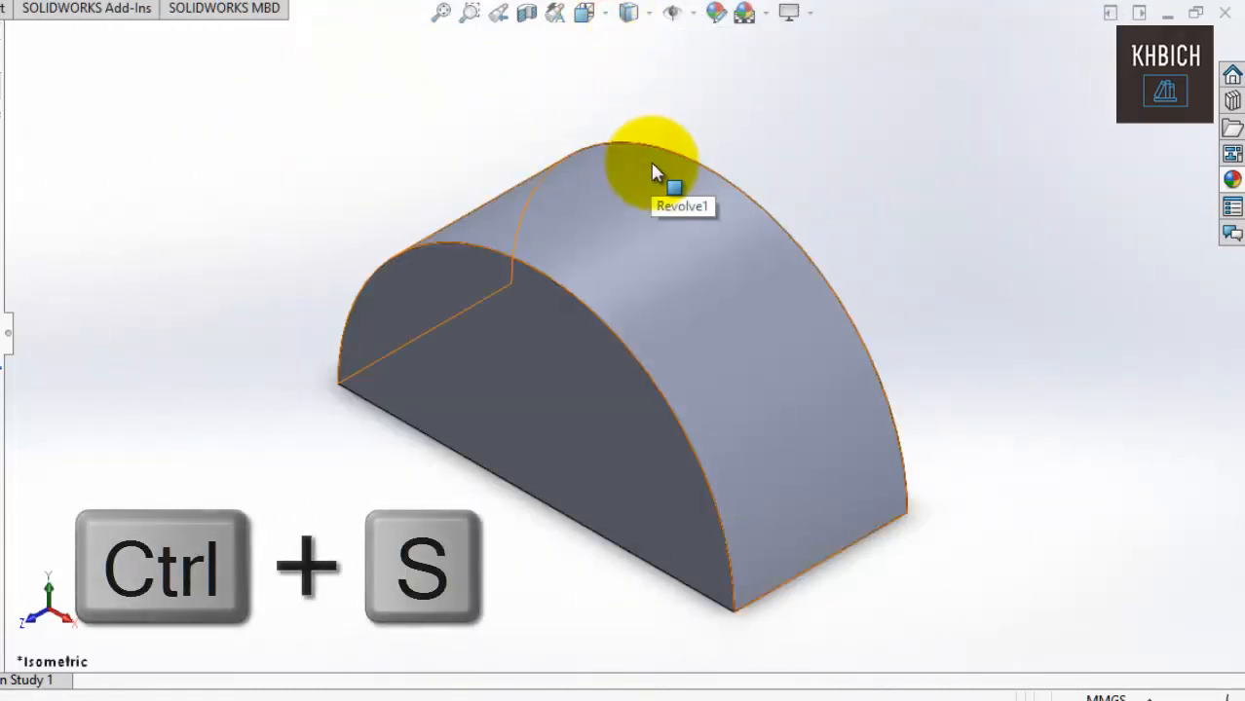
key(space)
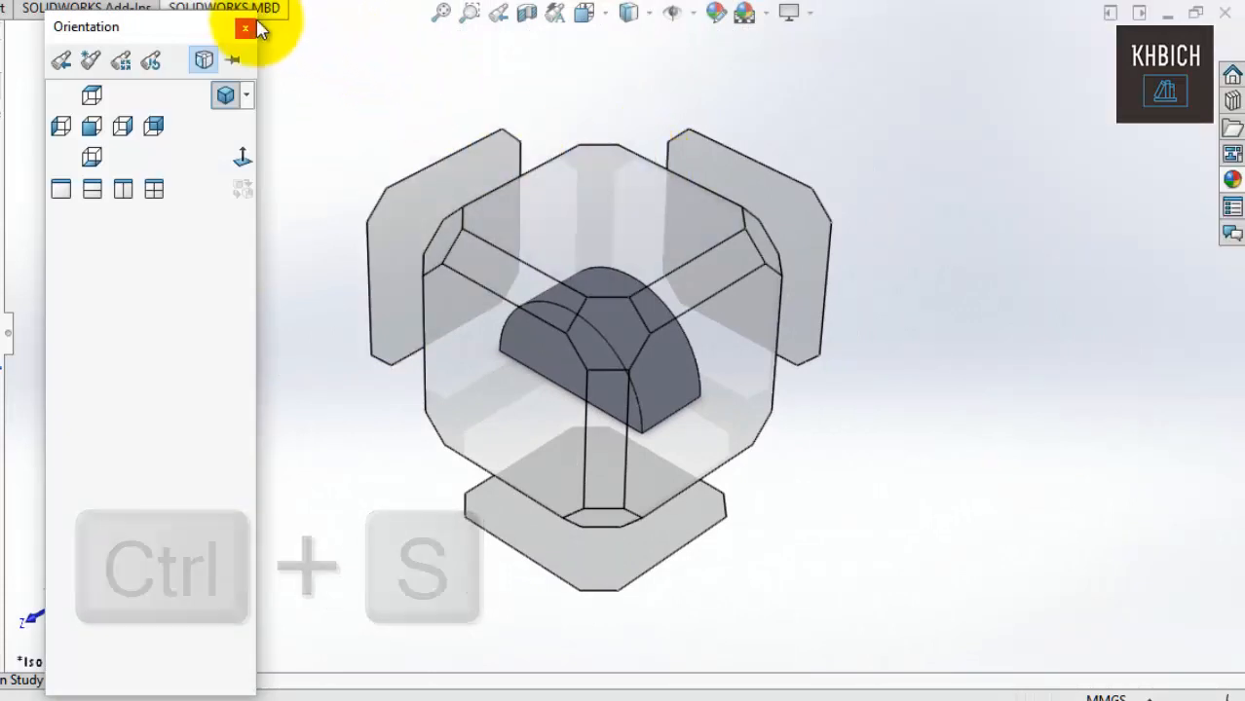
click(244, 29)
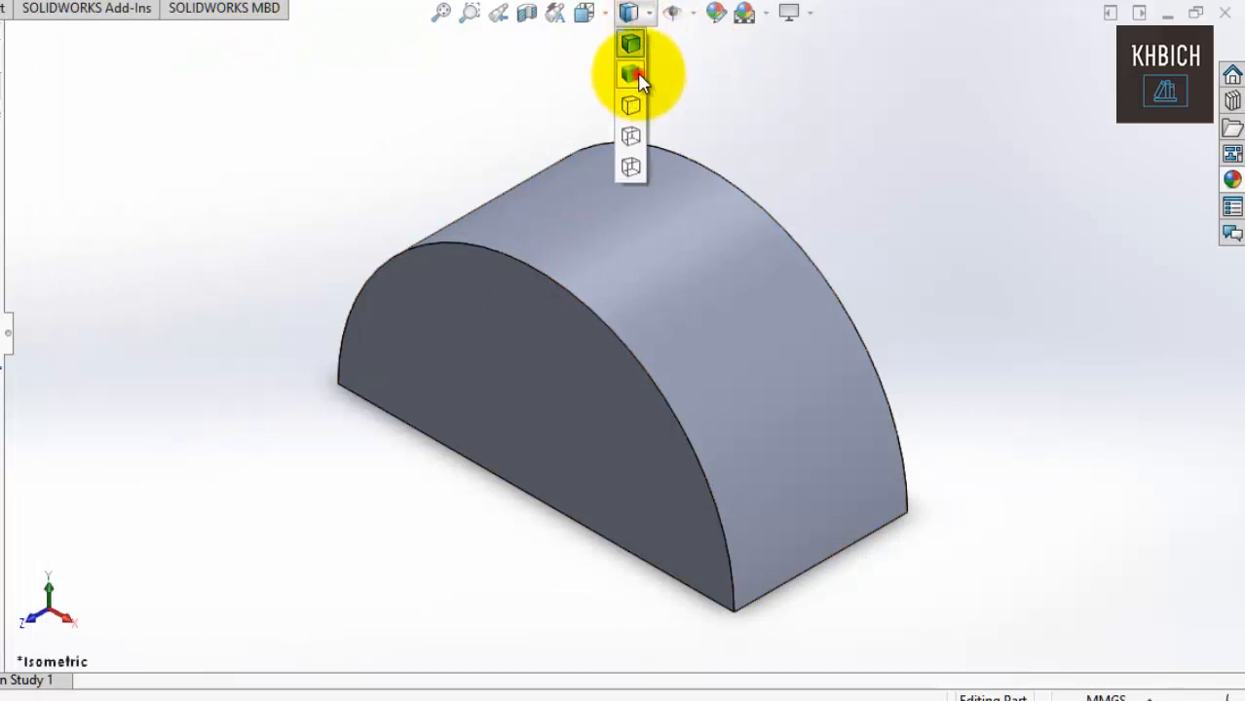
Display the half-cylinder as Shaded without edges, and switch its display style to Hidden Lines Removed.
click(635, 75)
middle_drag(639, 98, 584, 175)
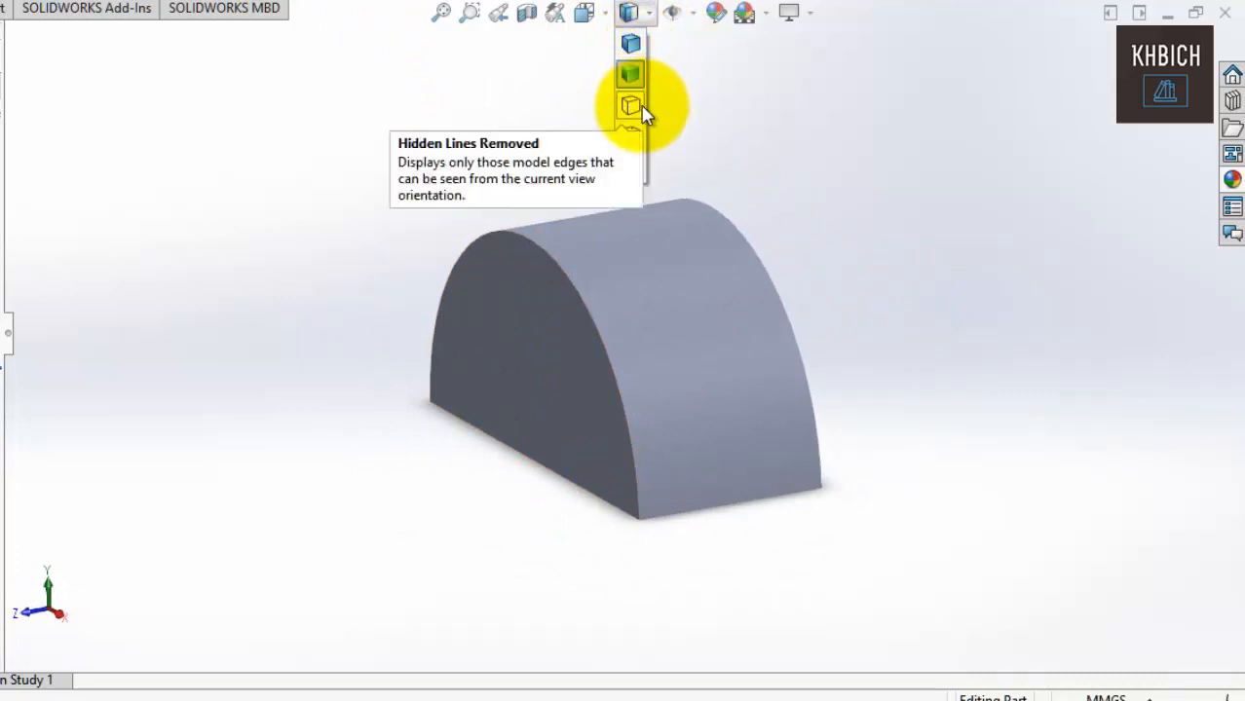
click(631, 106)
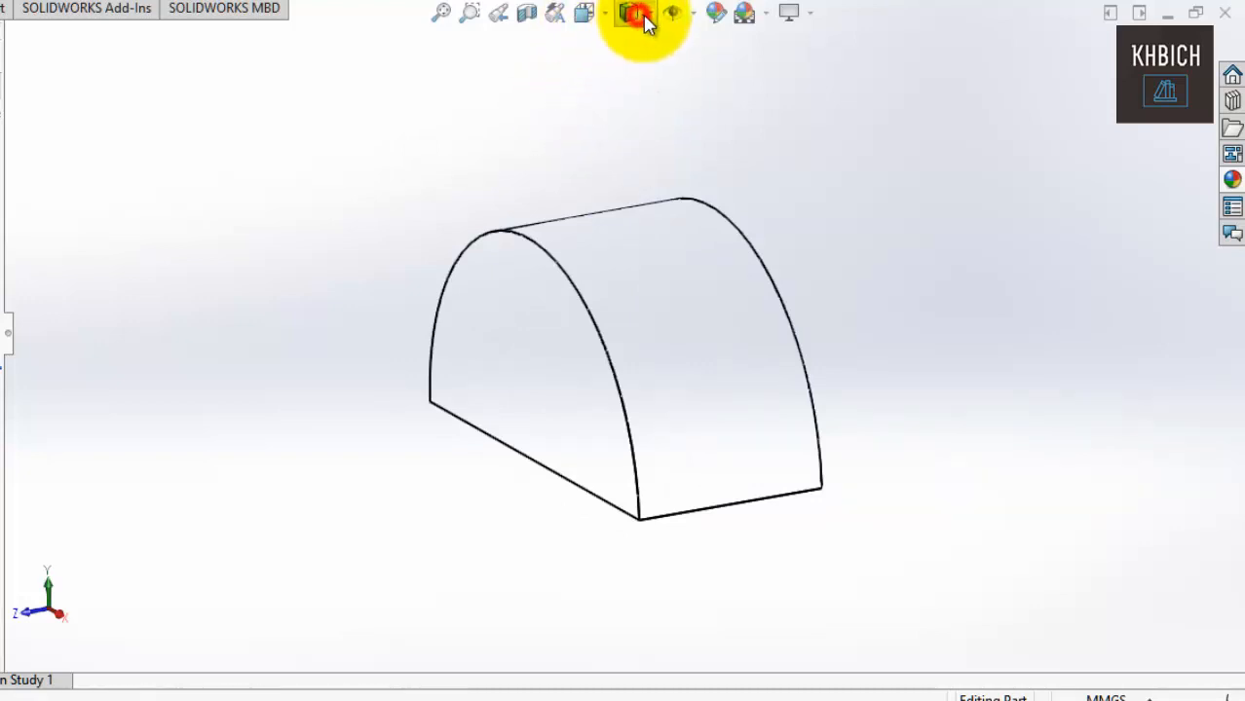
Set the half-cylinder's display style to Hidden Lines Visible.
click(639, 140)
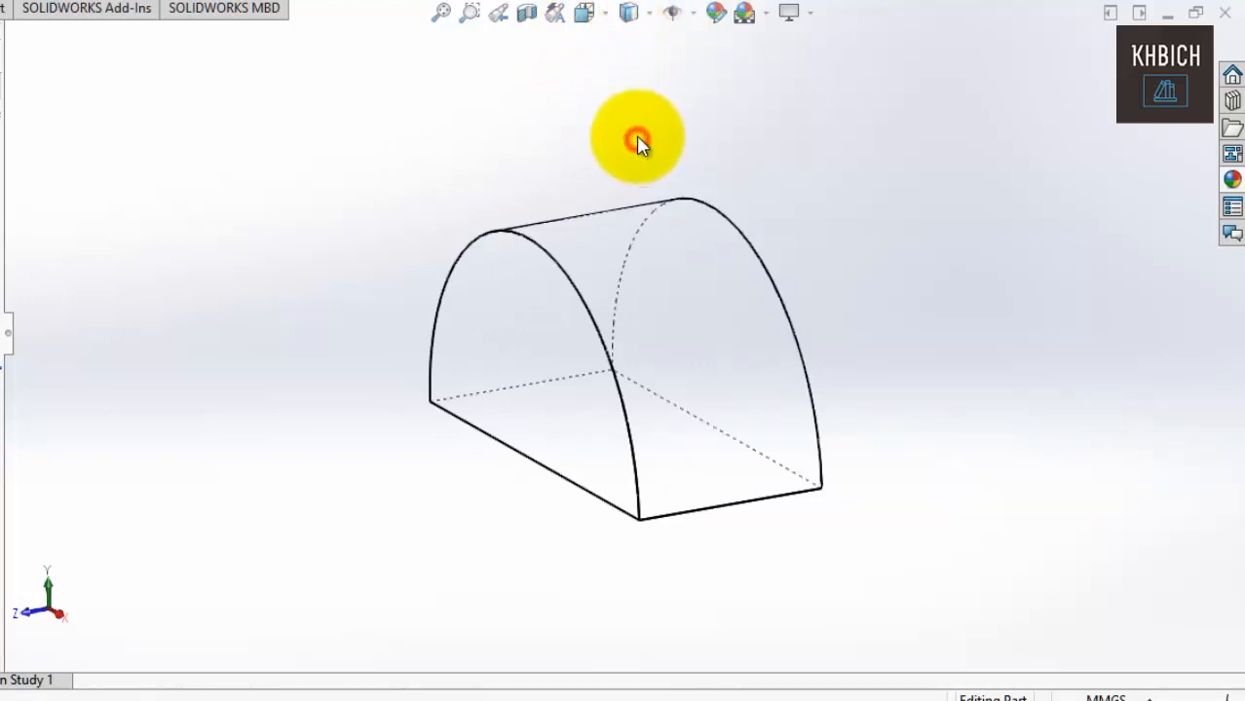
click(651, 22)
click(638, 135)
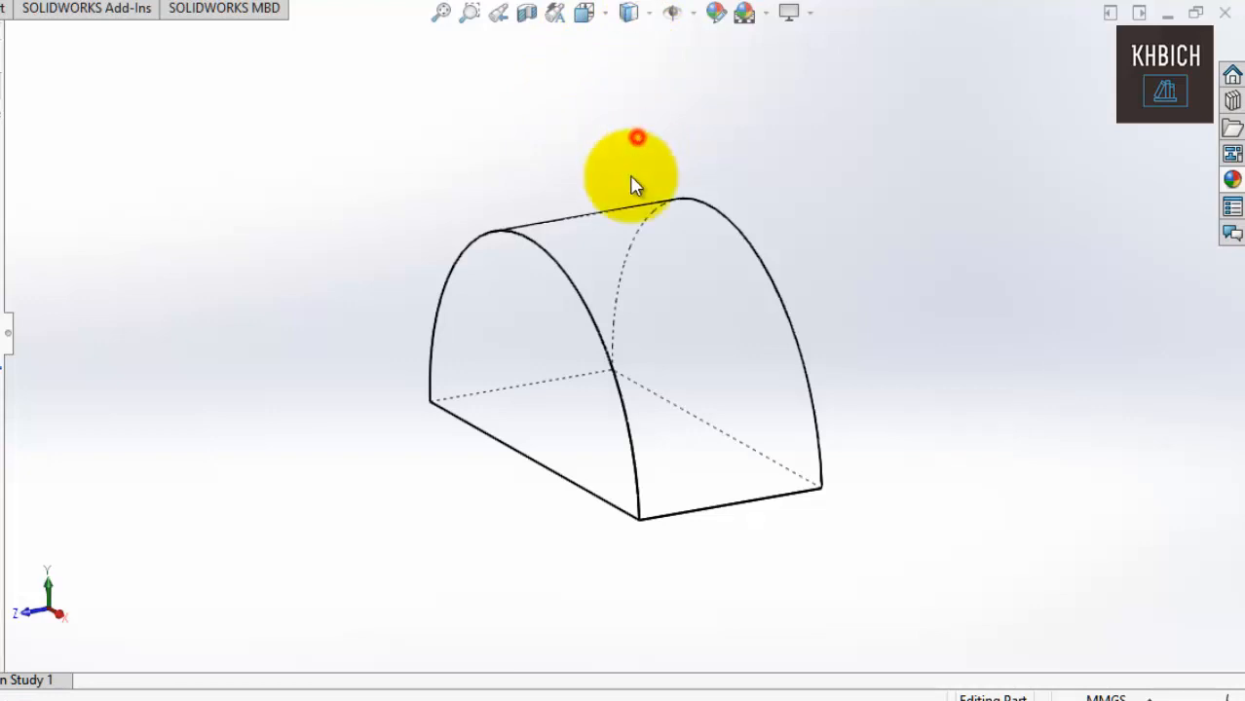
Display the half-cylinder in Wireframe, and return its display style to Shaded With Edges.
click(650, 20)
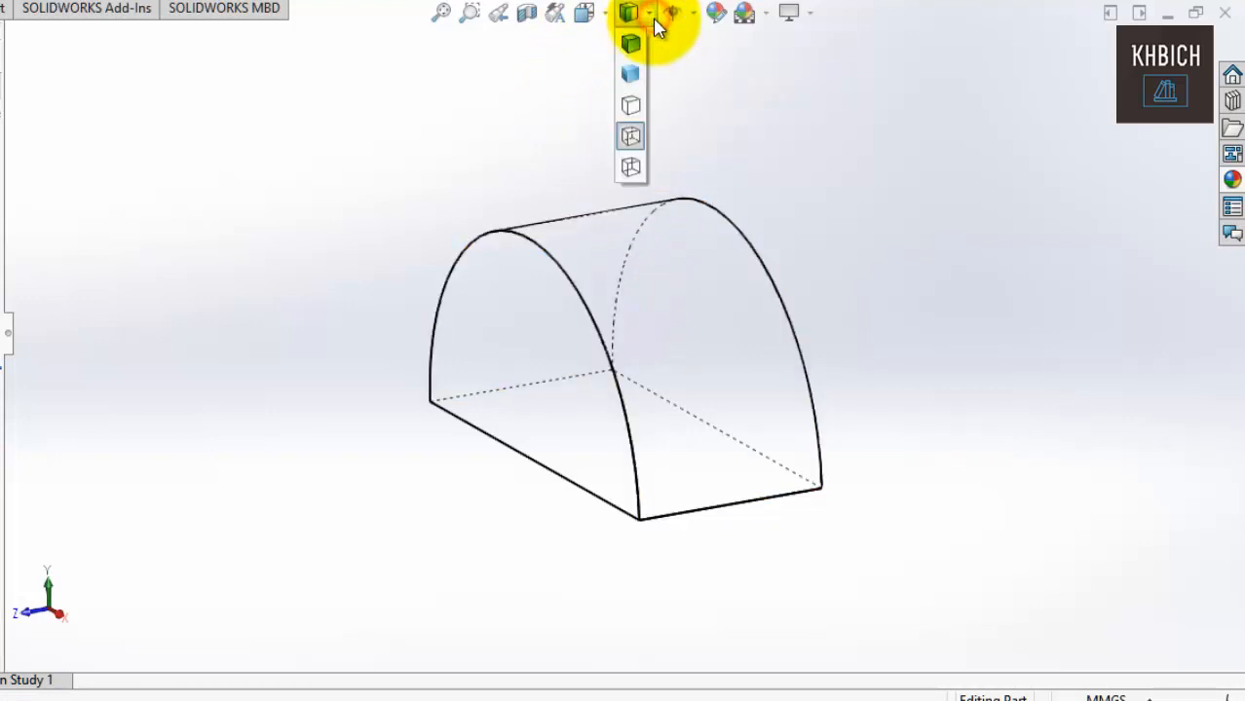
click(632, 168)
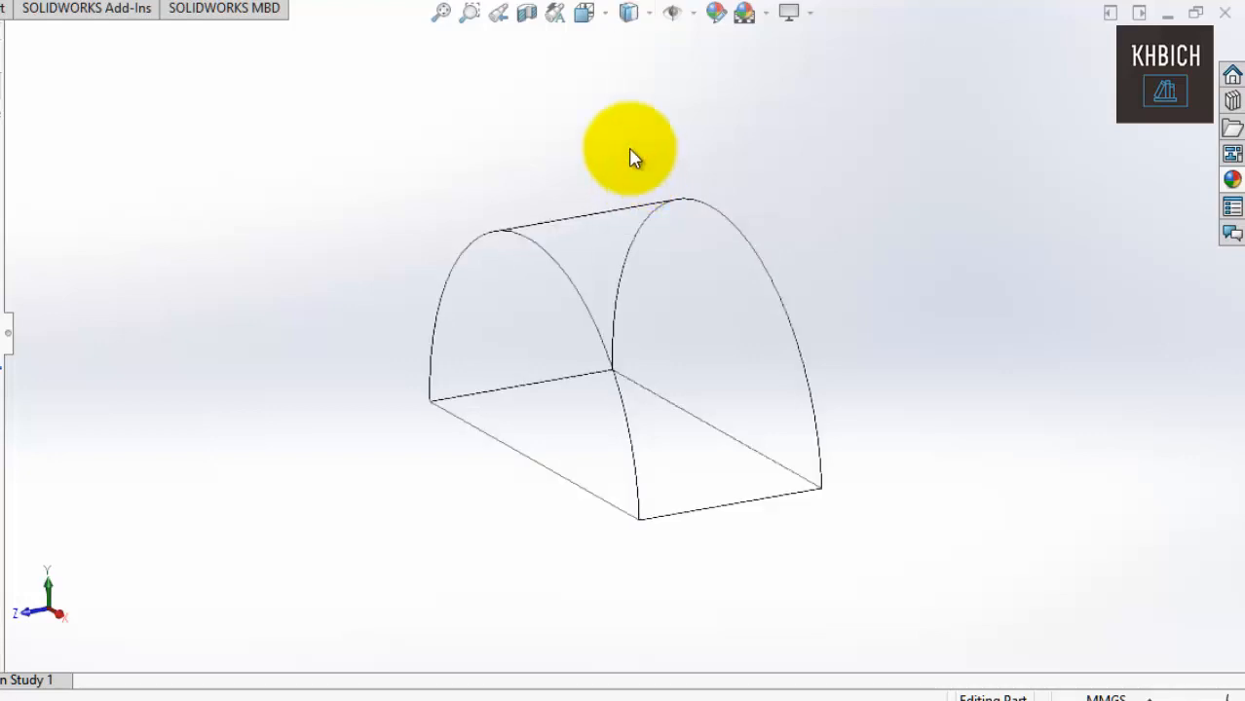
click(633, 18)
click(635, 45)
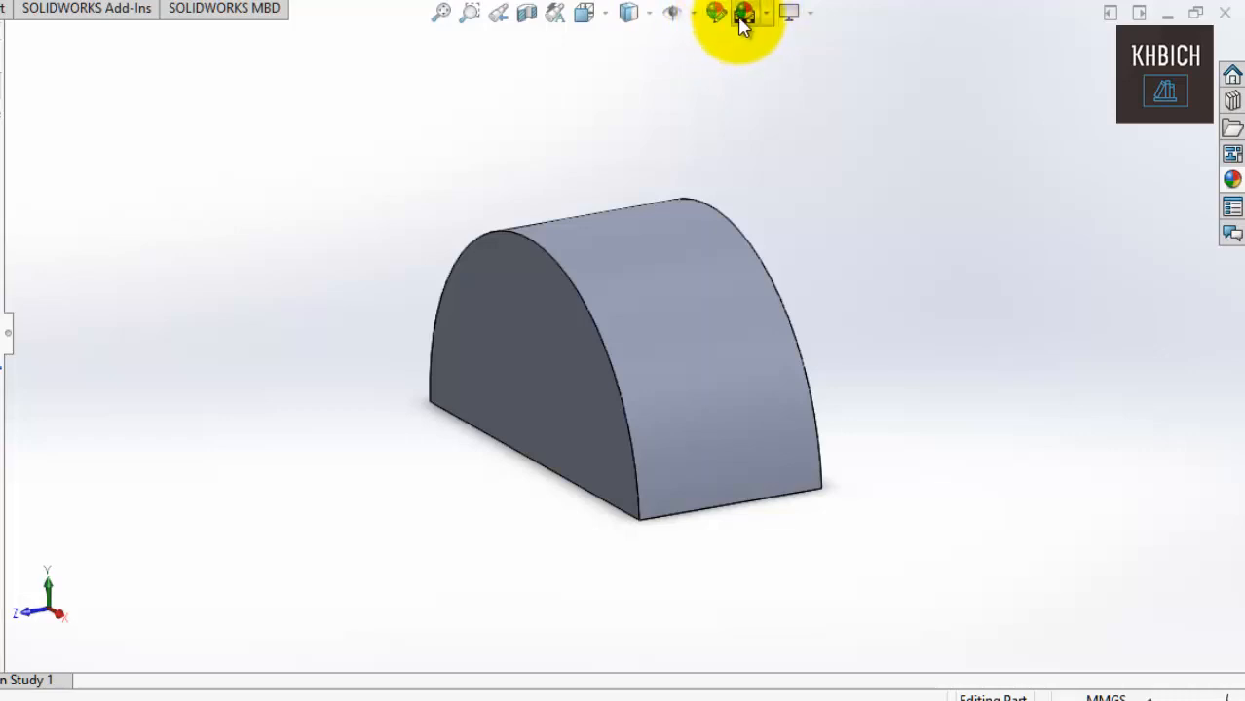
Apply the Landscape 1 Image 1 scene as the background of the part.
click(745, 22)
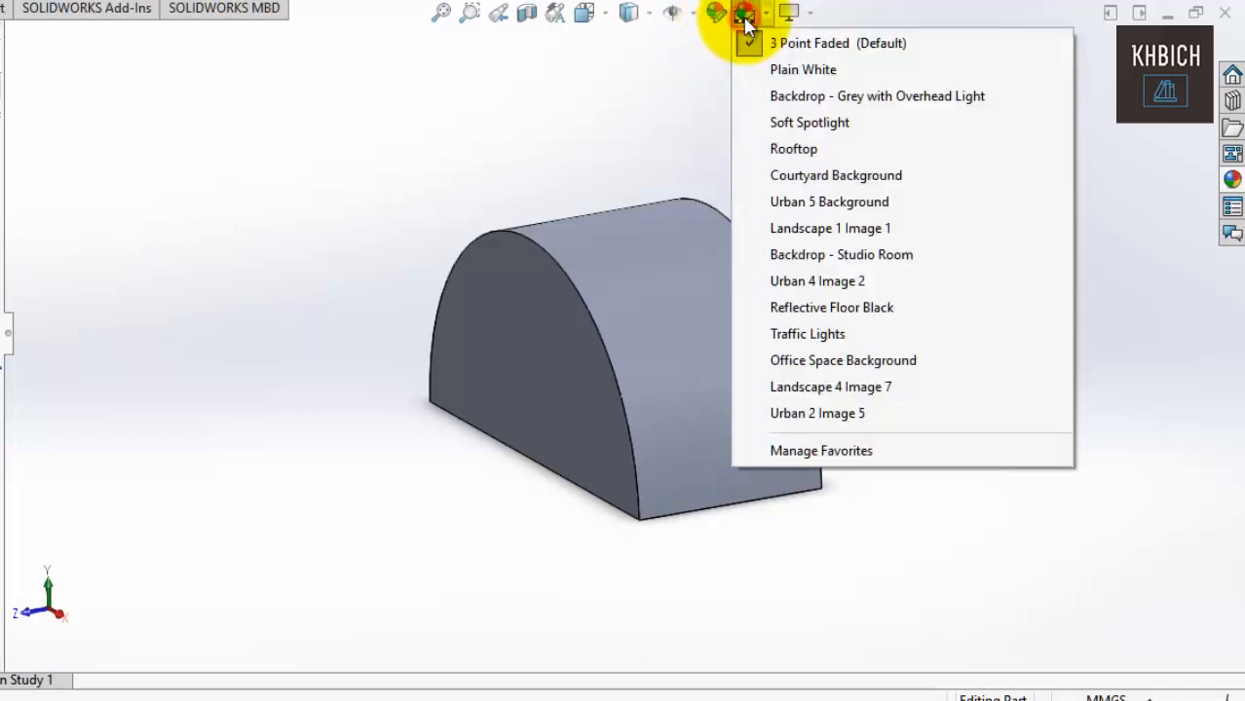
click(737, 16)
click(745, 16)
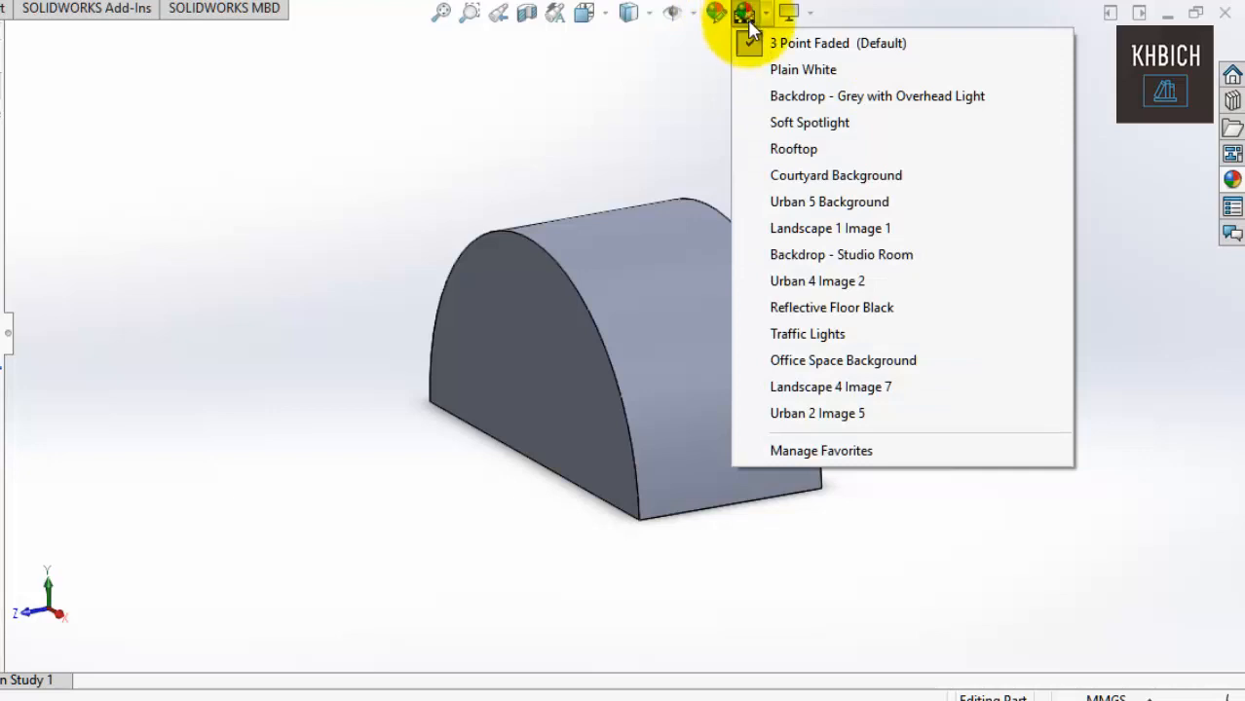
mouse_move(811, 211)
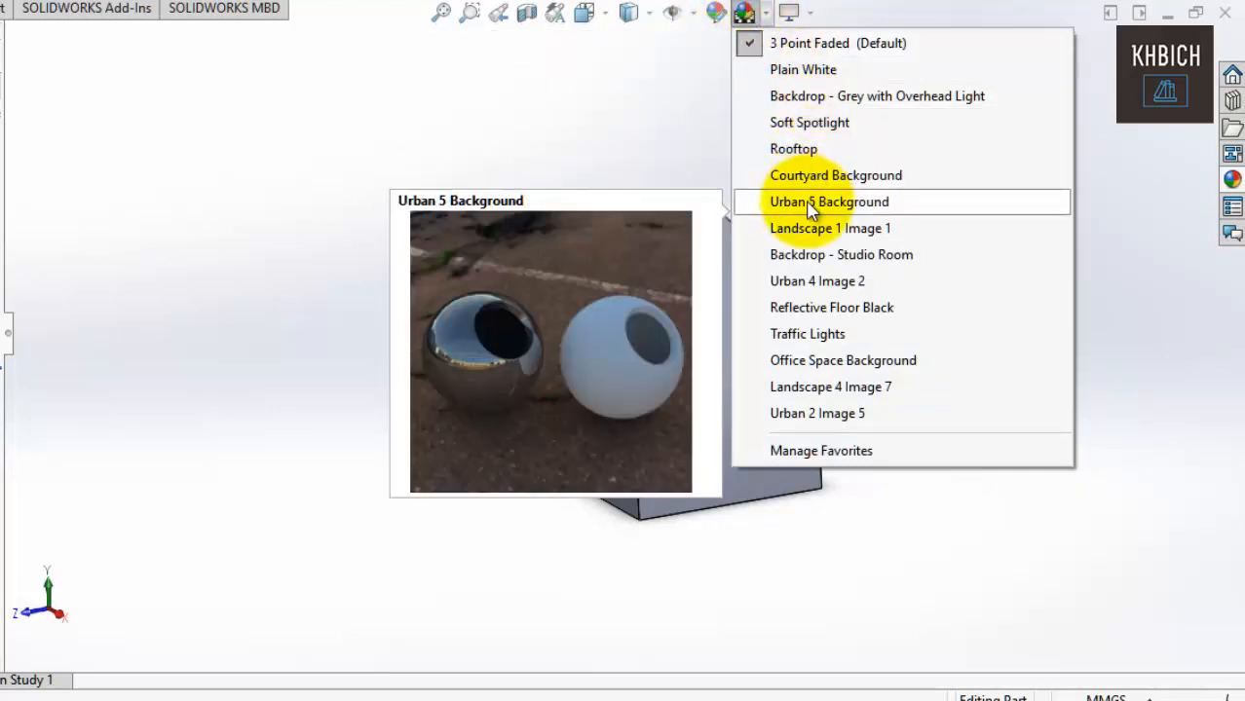
click(807, 222)
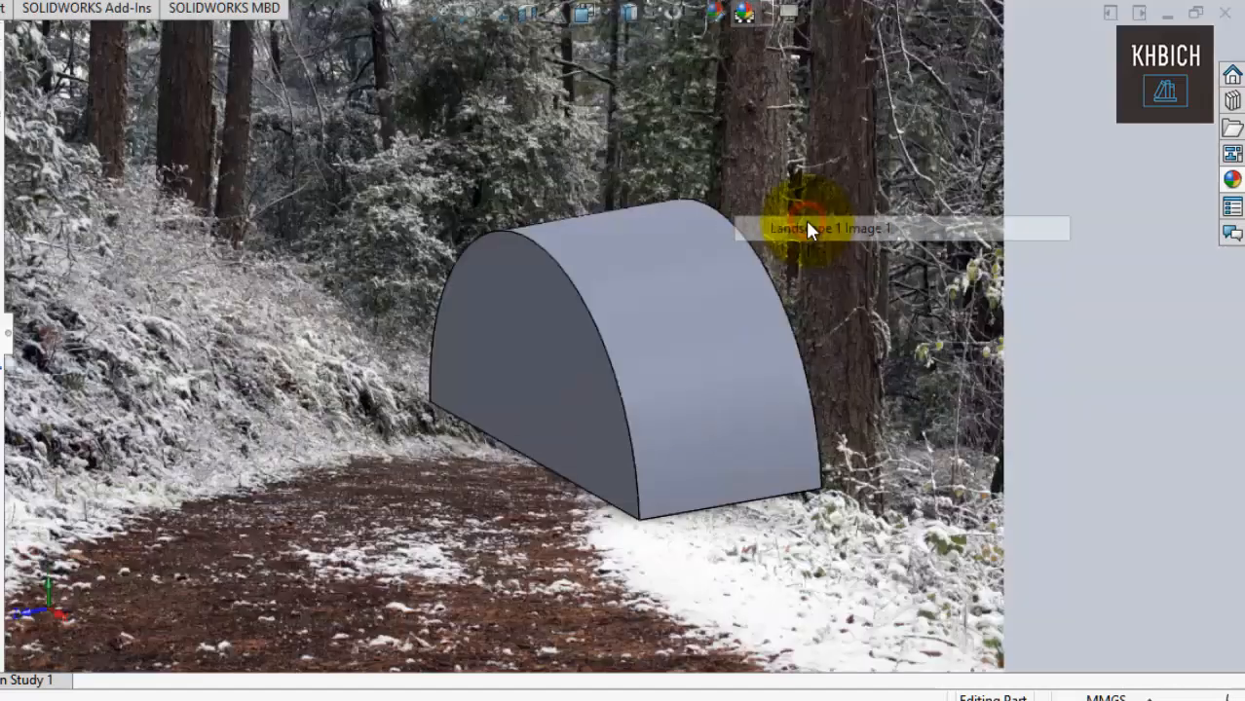
Start editing the part's appearance, collapse the Metal category and look through the top-level appearance categories.
click(706, 15)
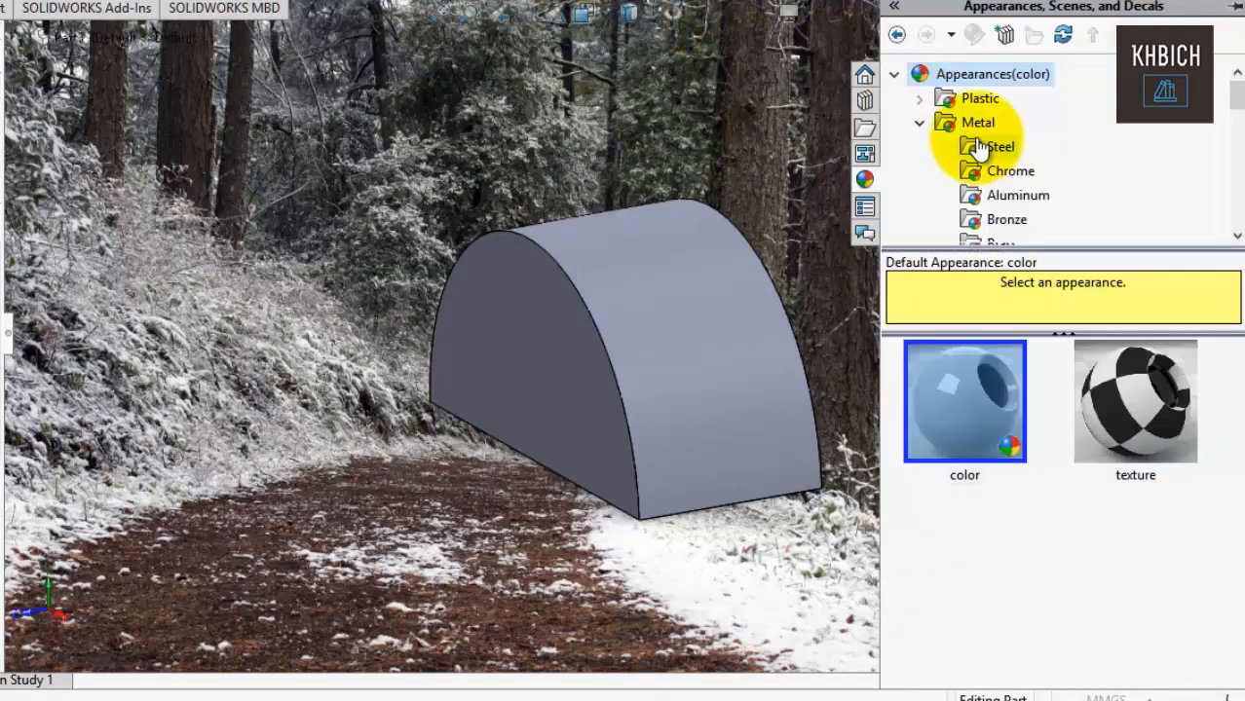
click(920, 121)
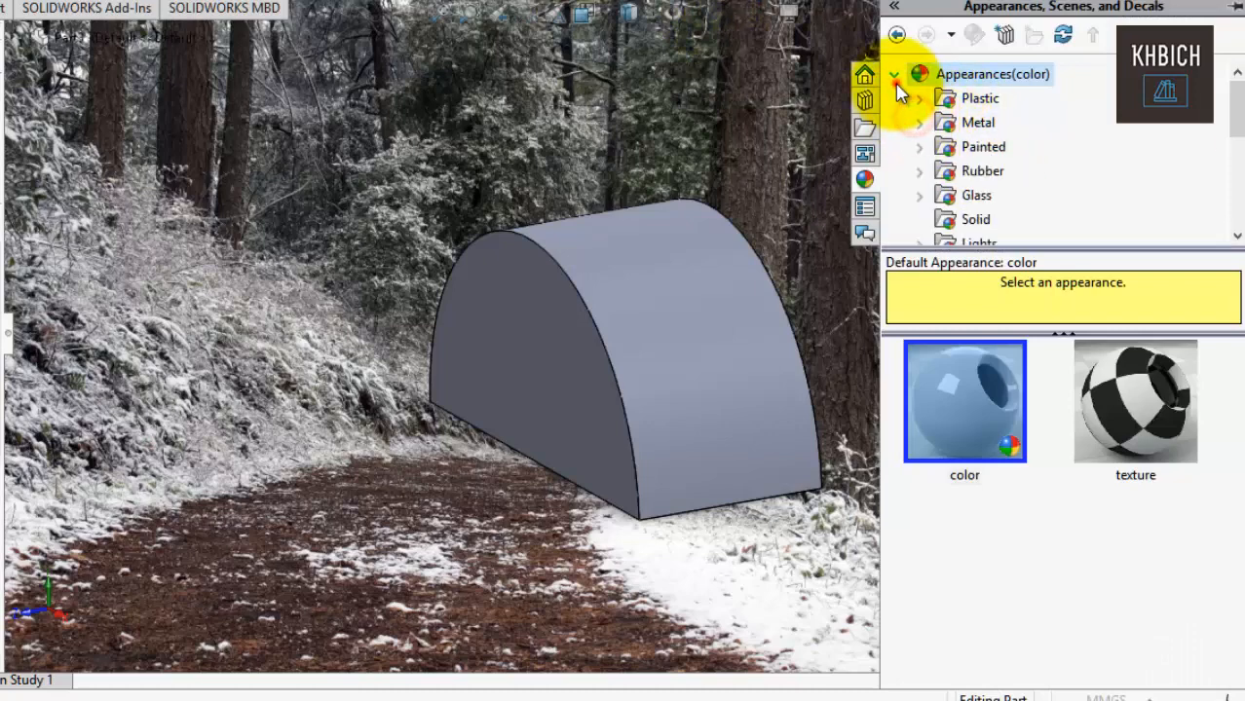
click(894, 75)
click(894, 77)
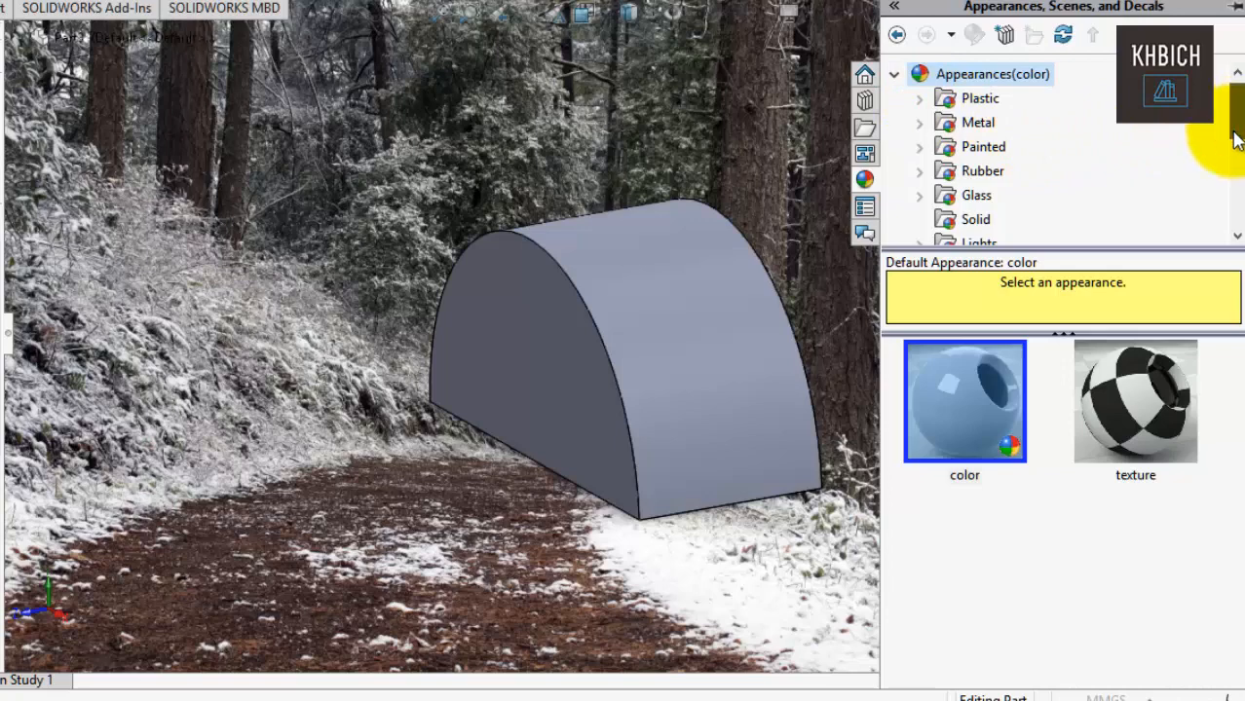
drag(1237, 141, 1237, 146)
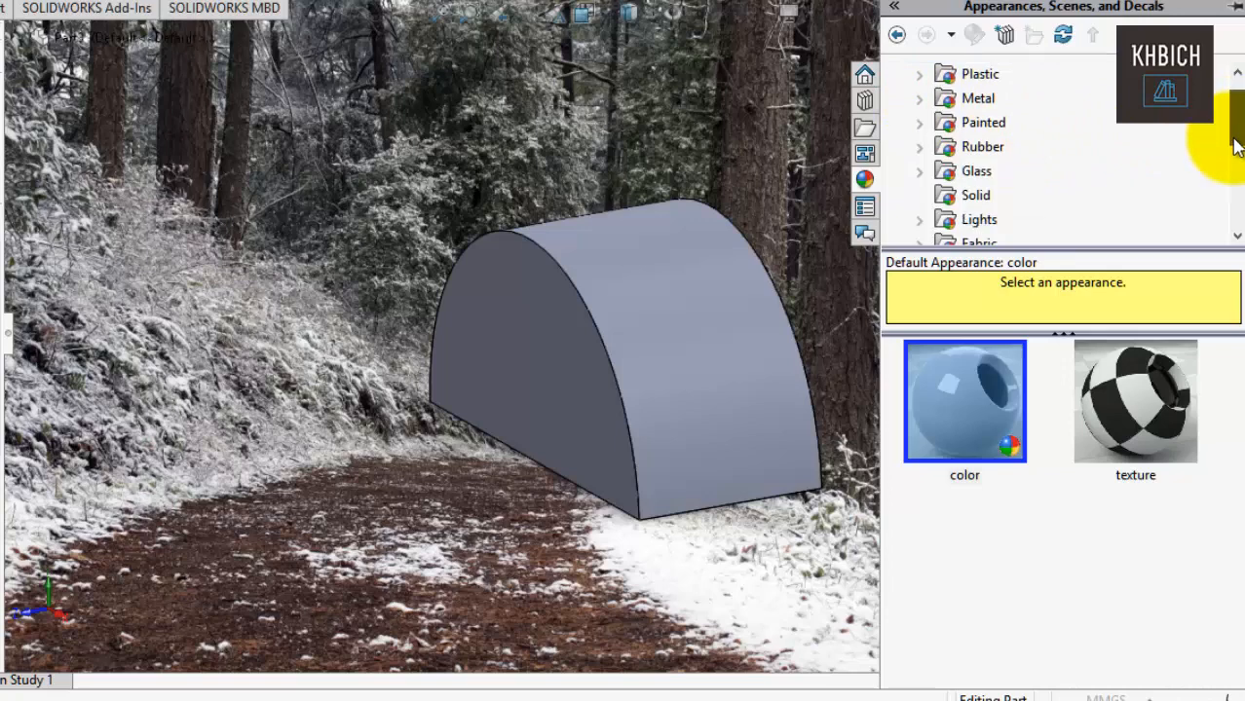
drag(1237, 146, 1227, 108)
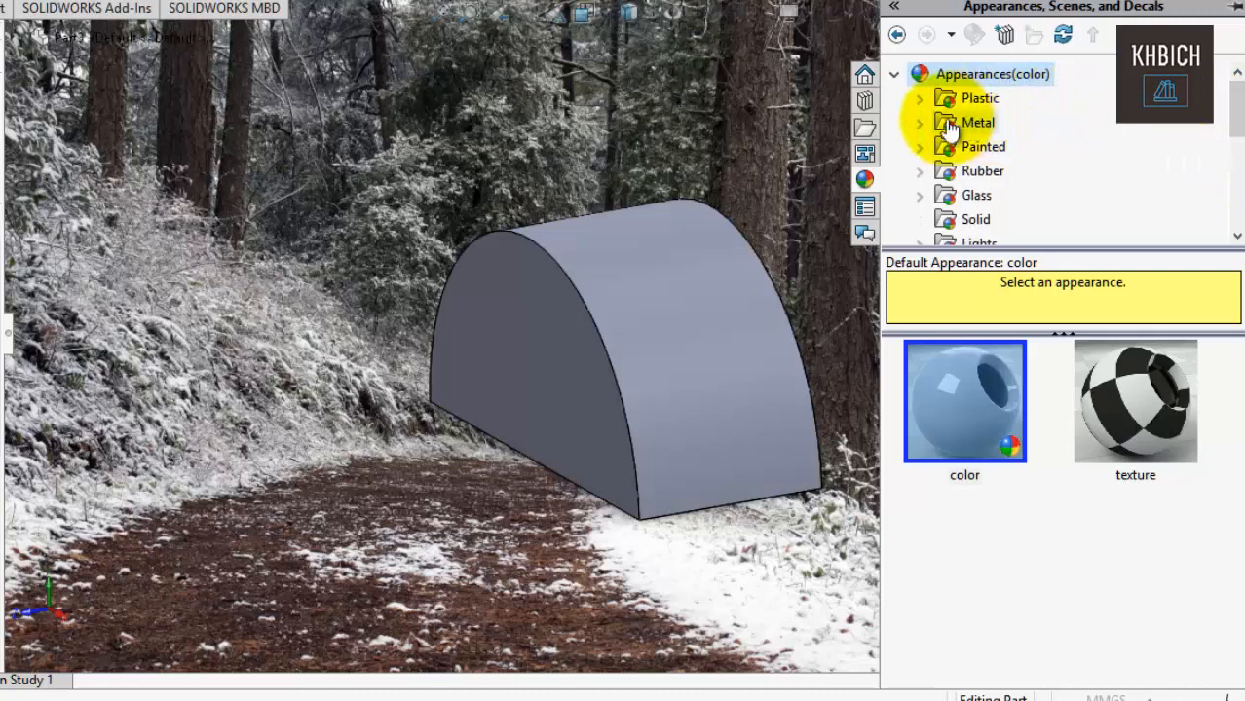
Apply the polished ash 2d appearance from the Organic > Wood > Ash category to the half-cylinder and close the appearance editor.
drag(1233, 98, 1233, 168)
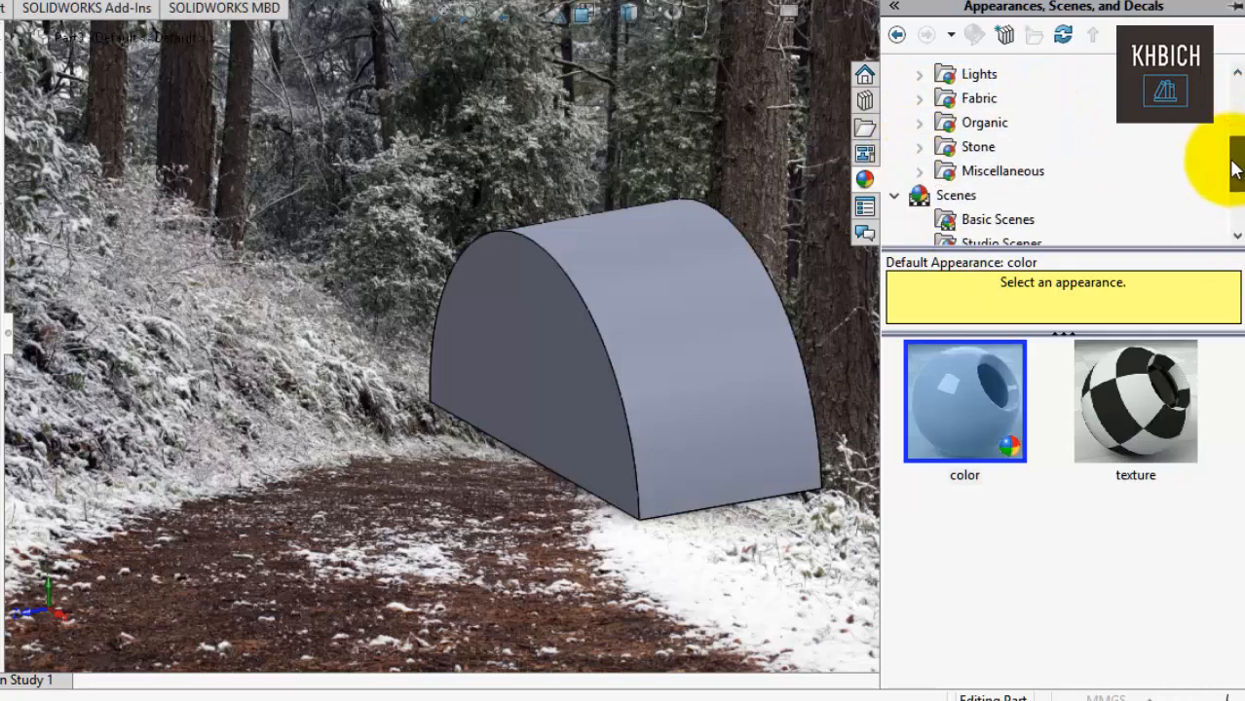
click(921, 128)
click(937, 98)
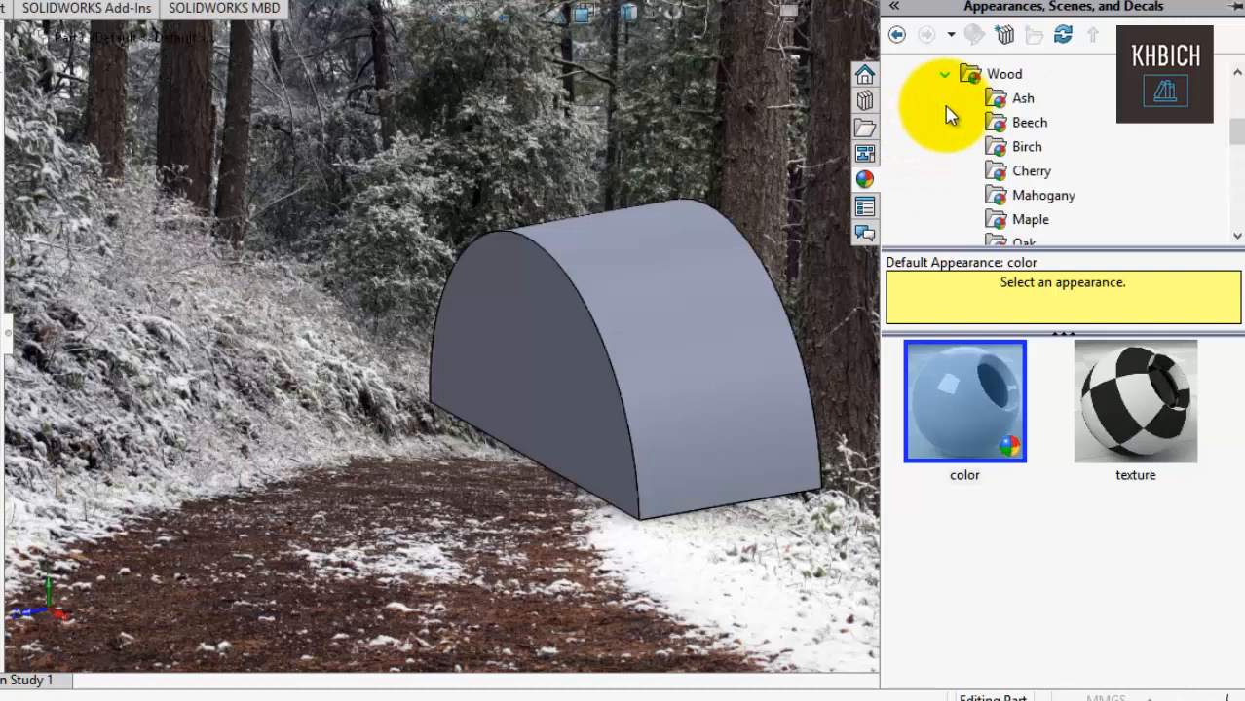
click(1003, 99)
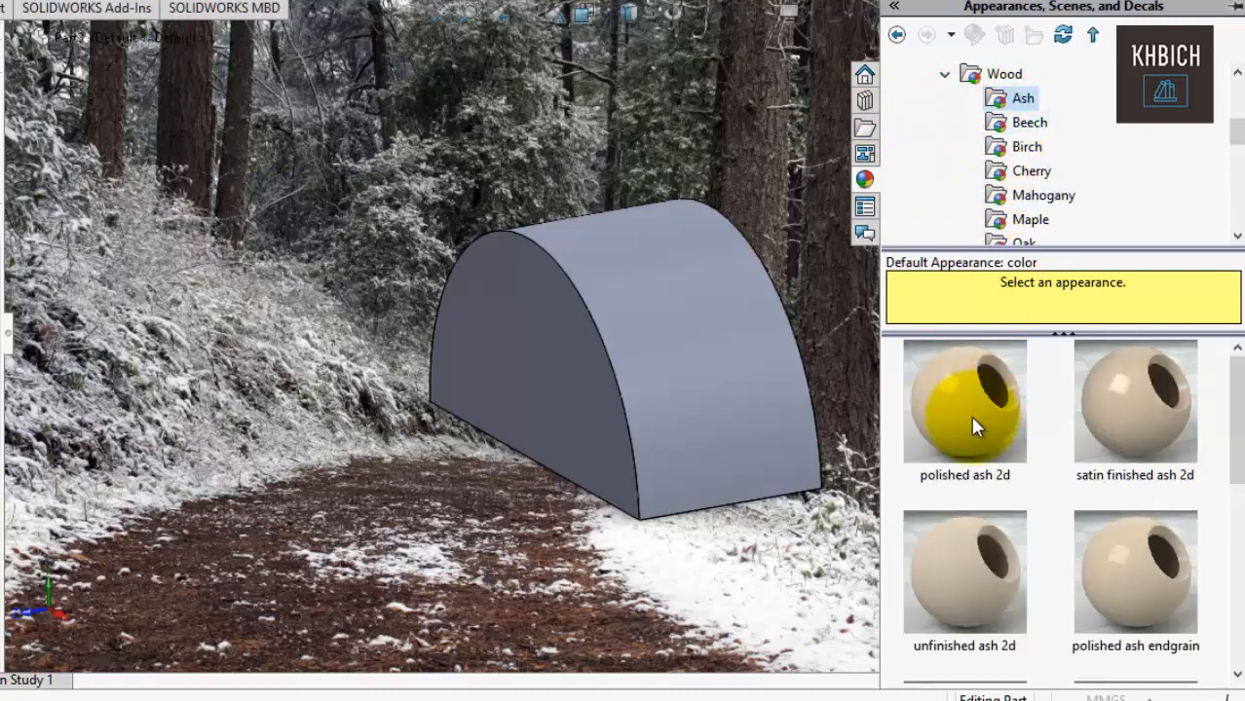
double_click(968, 413)
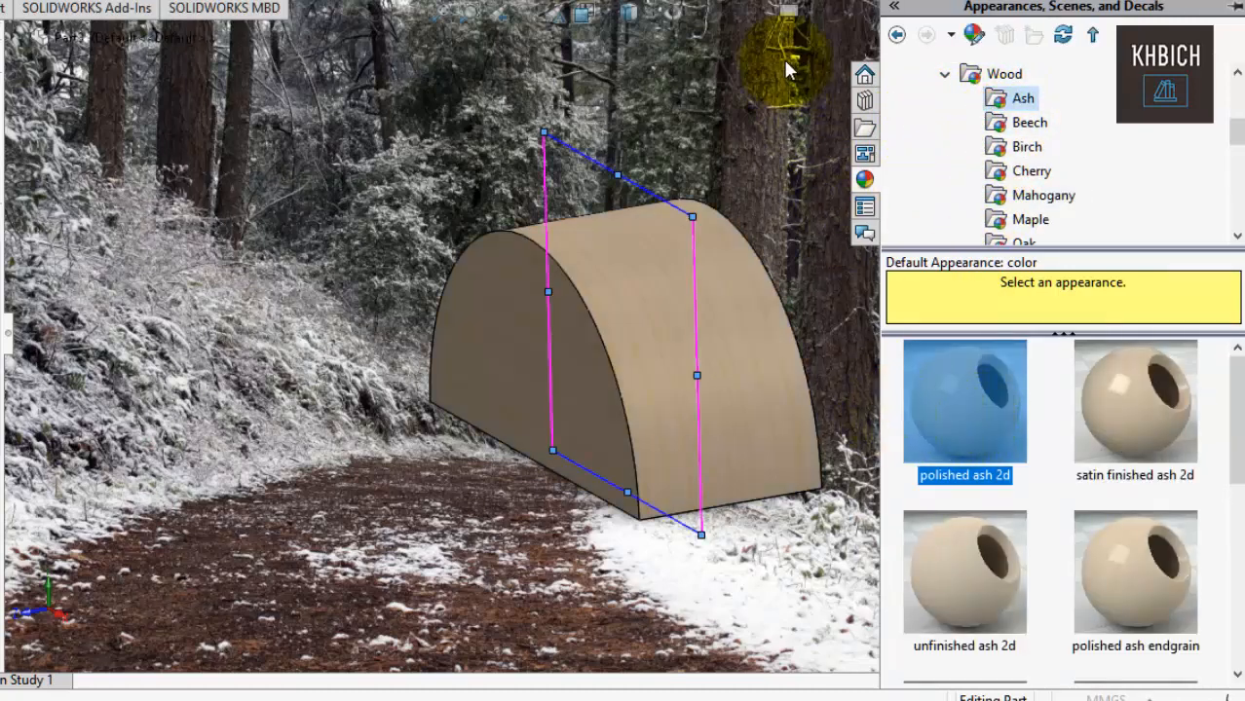
click(762, 116)
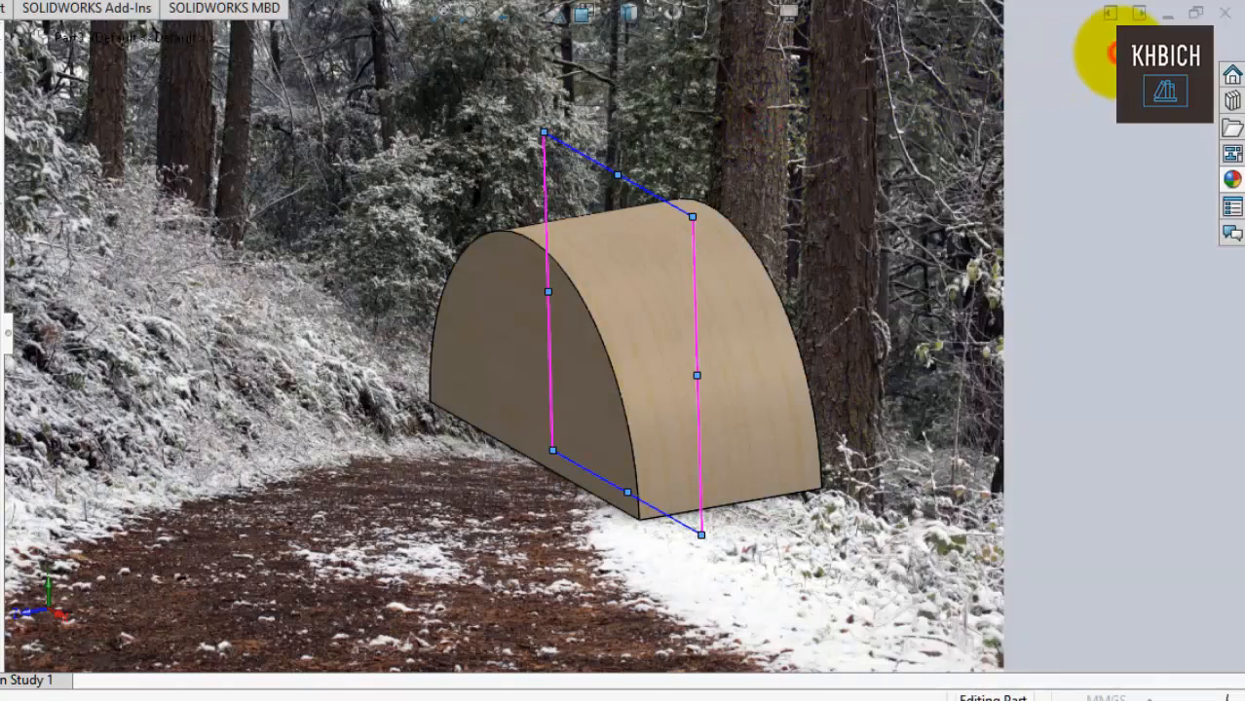
click(1131, 54)
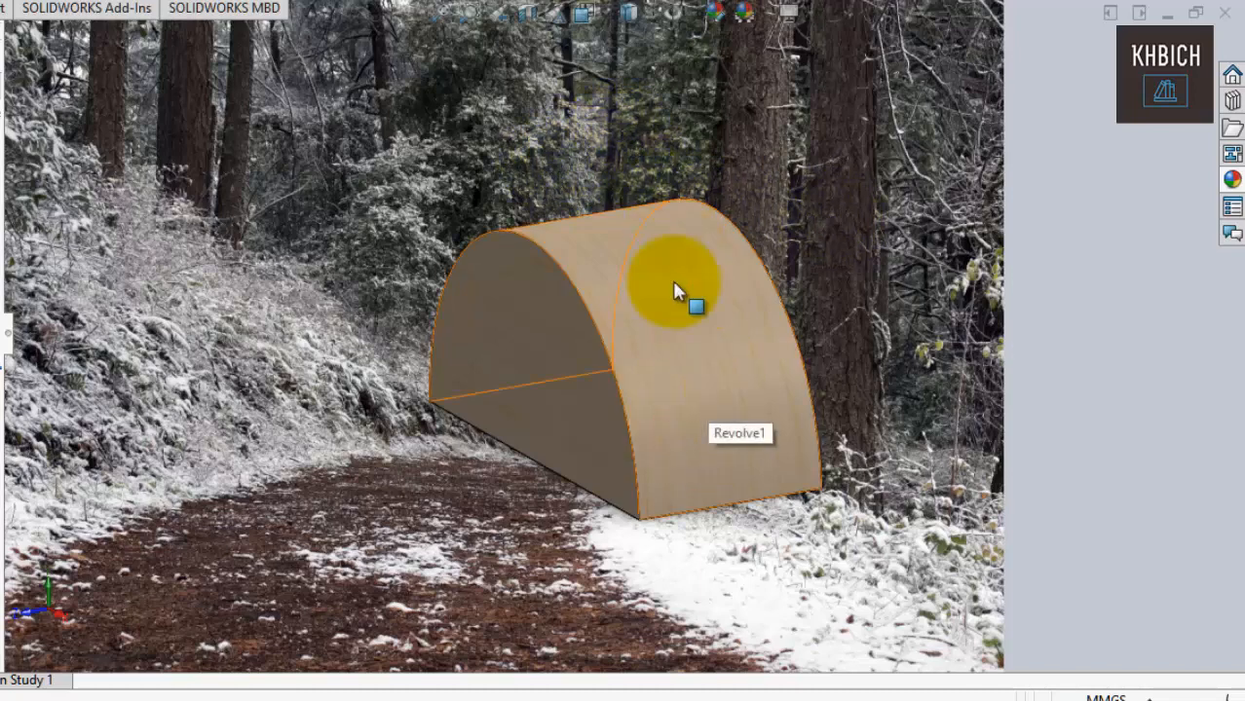
Zoom out from the wooden half-cylinder and zoom back in on it, with nothing selected.
click(679, 370)
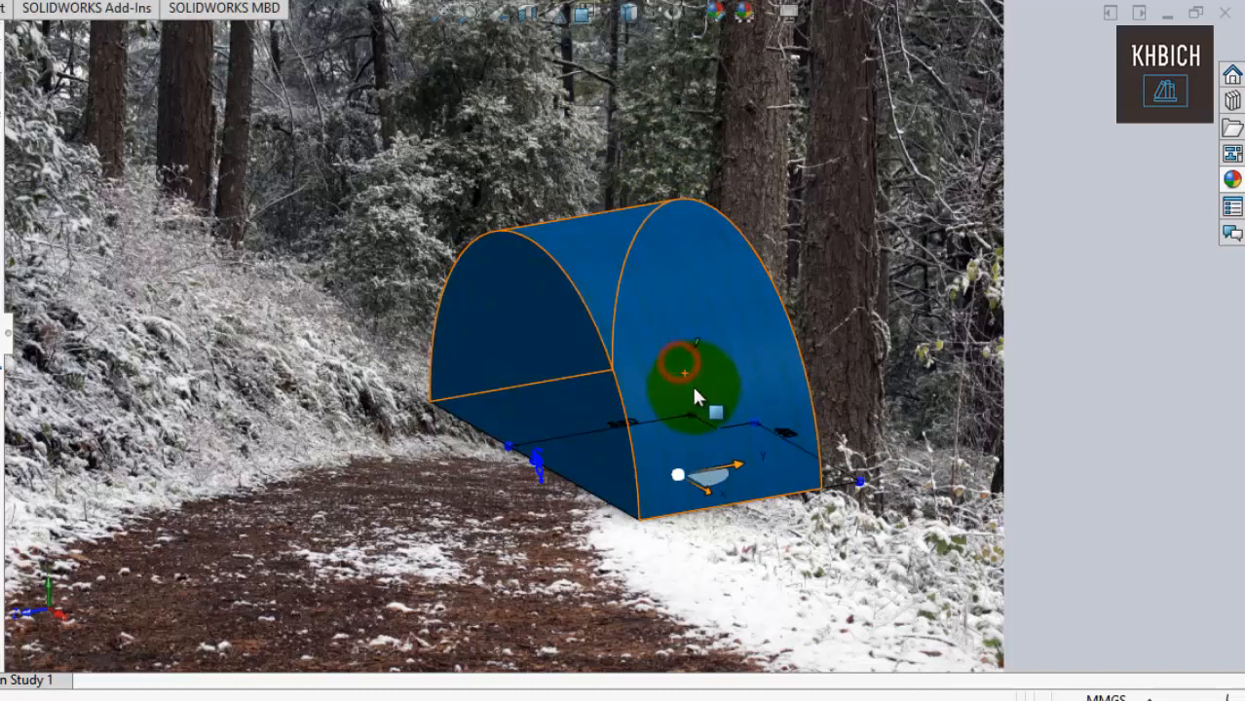
key(Escape)
scroll(728, 373, up, 5)
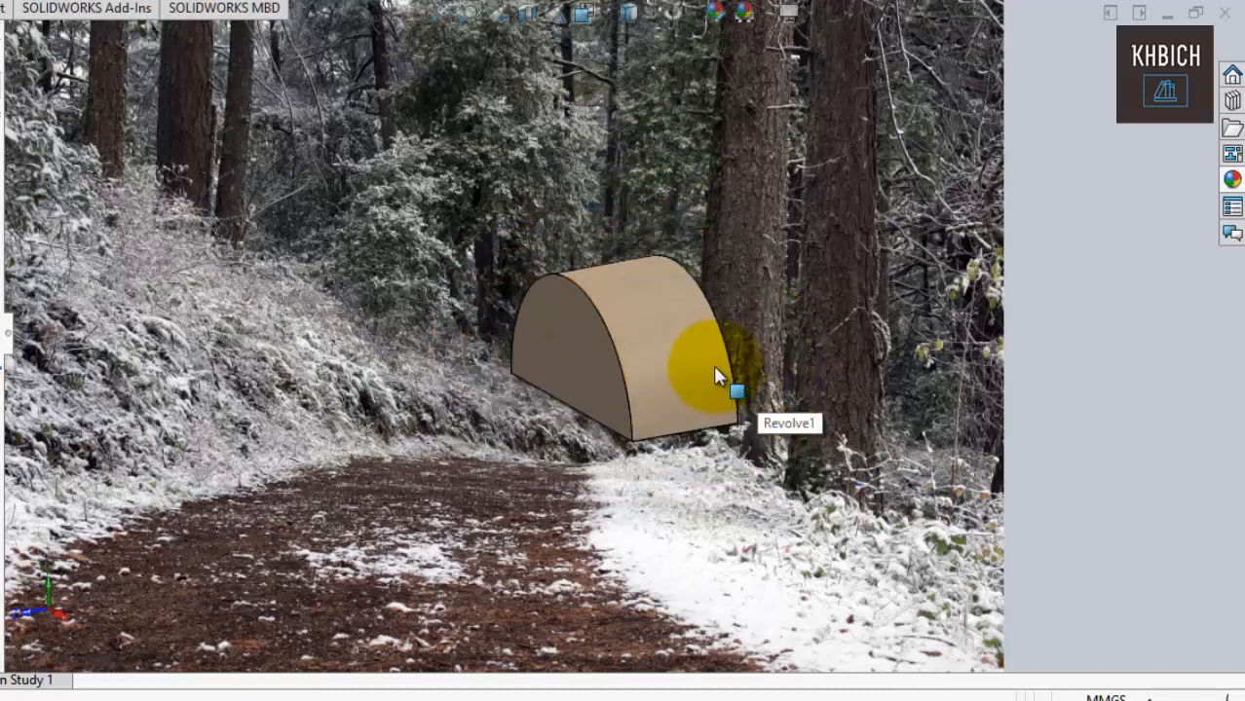
scroll(558, 298, down, 1)
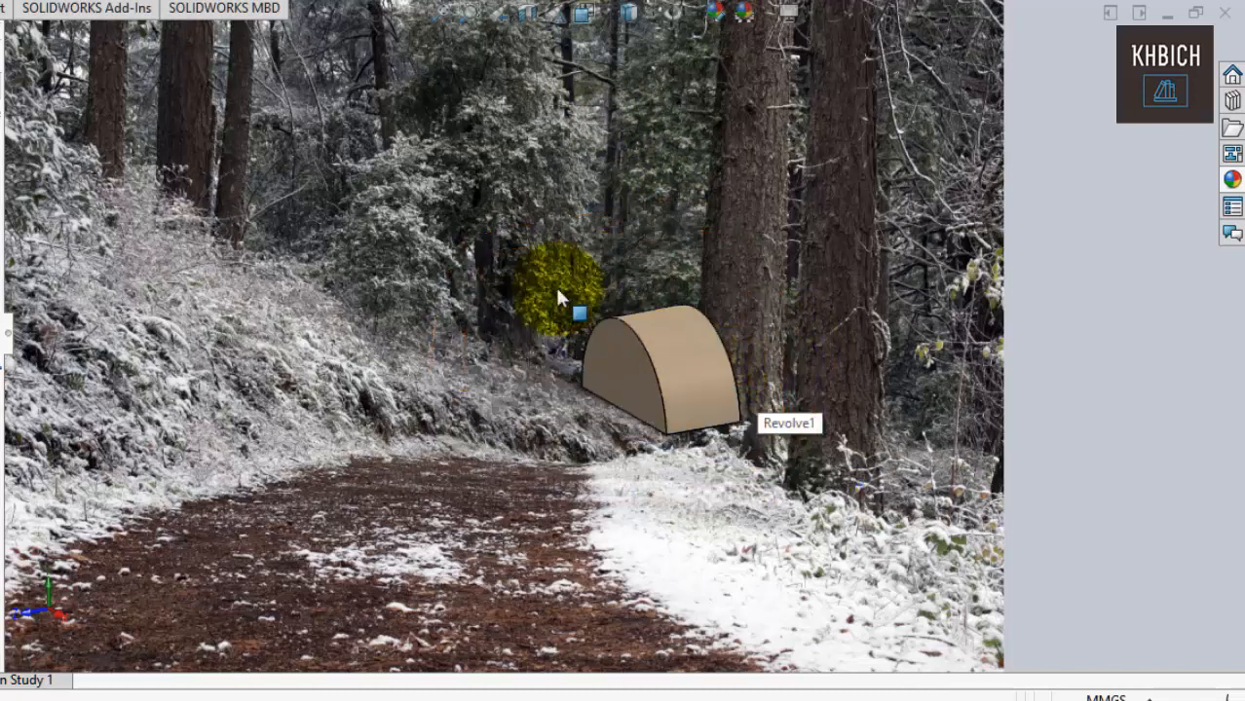
scroll(745, 431, down, 5)
scroll(857, 479, down, 2)
scroll(555, 294, up, 1)
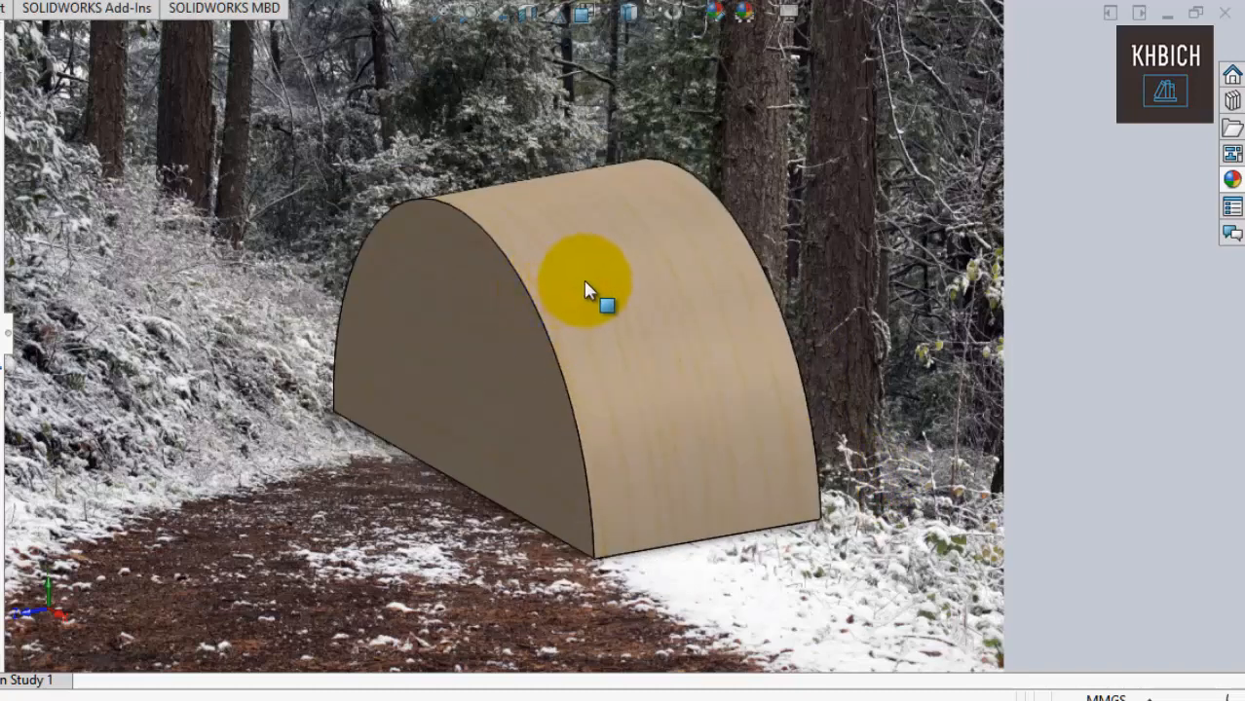
Rotate, pan and shrink the view until the half-cylinder sits upright on the forest path, its semicircular face towards the front.
middle_drag(586, 279, 416, 439)
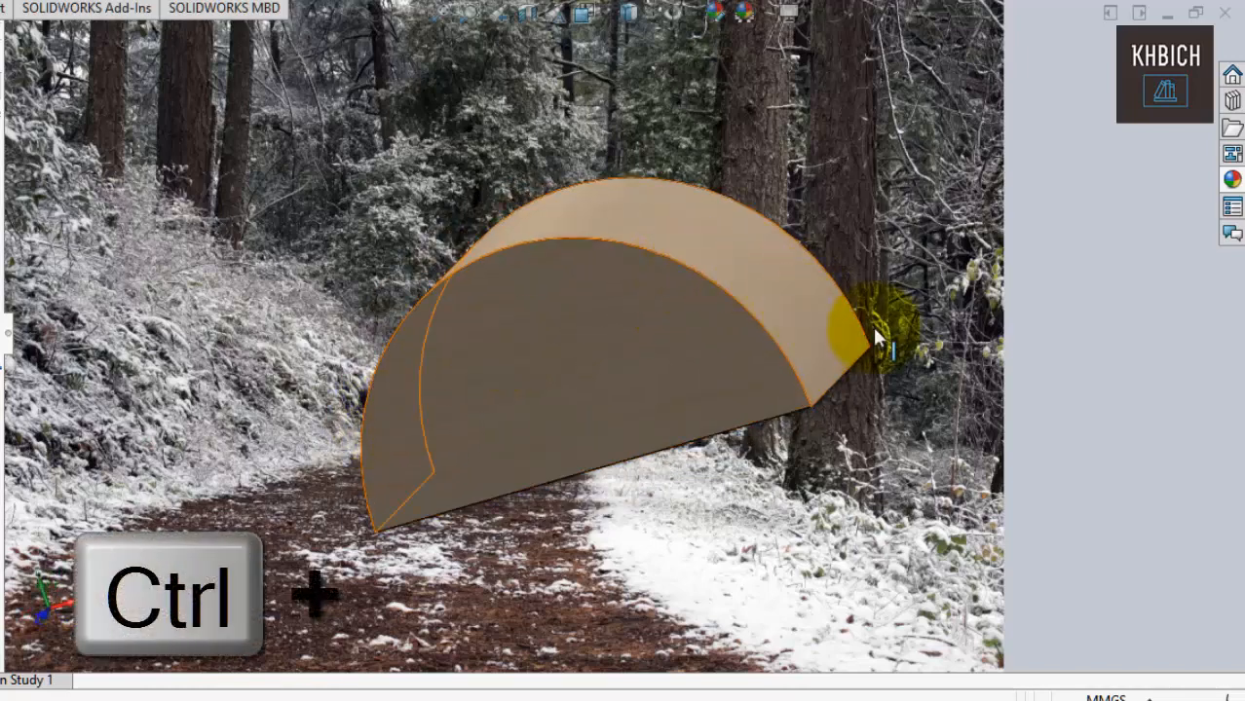
ctrl+middle_drag(883, 328, 823, 342)
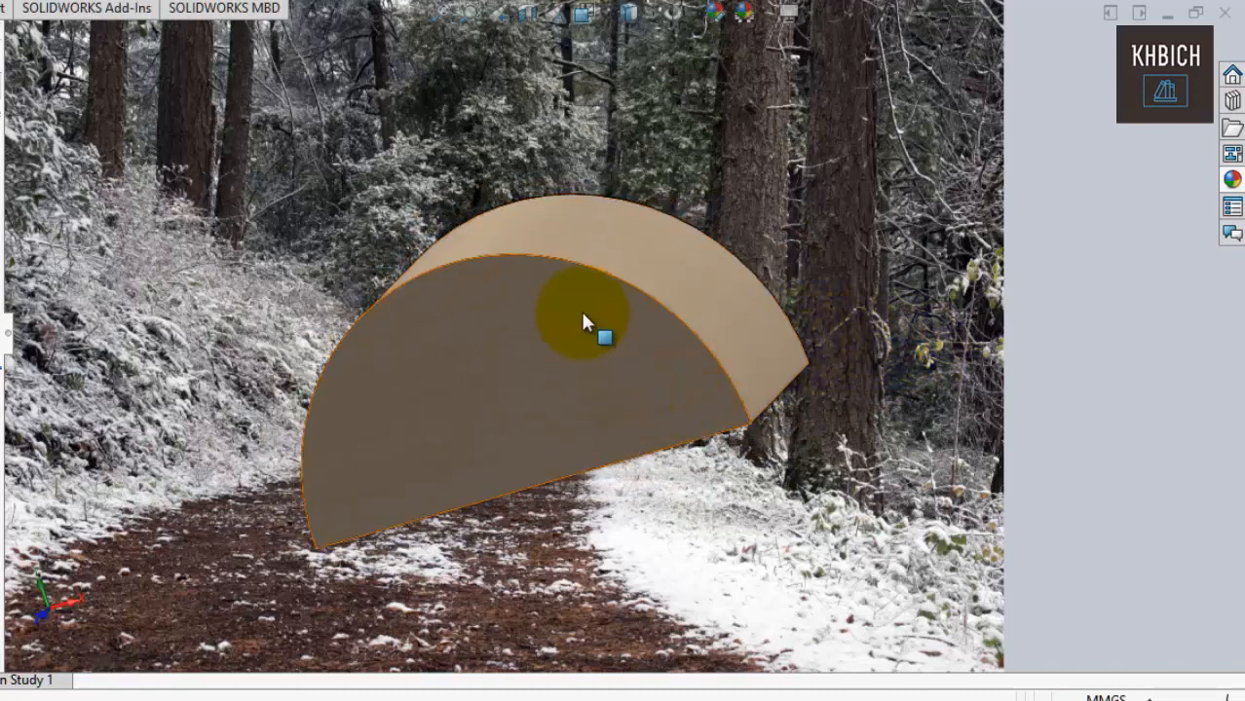
scroll(642, 328, up, 5)
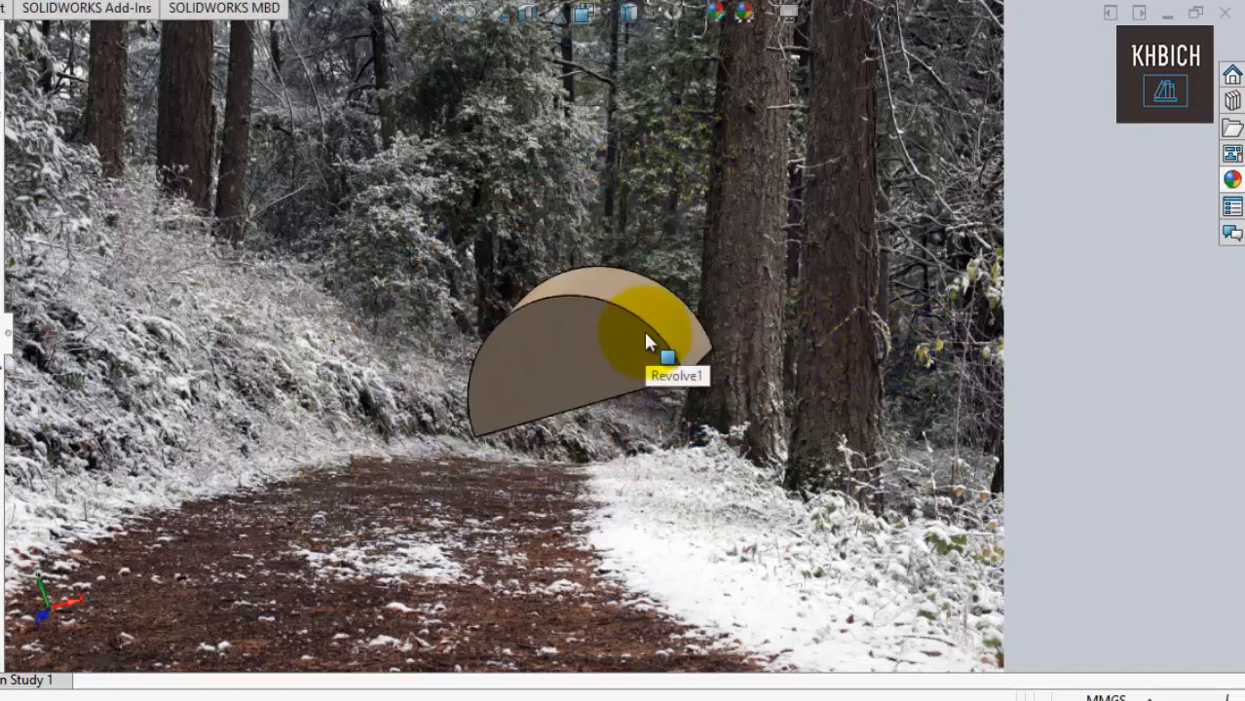
ctrl+middle_drag(644, 318, 617, 408)
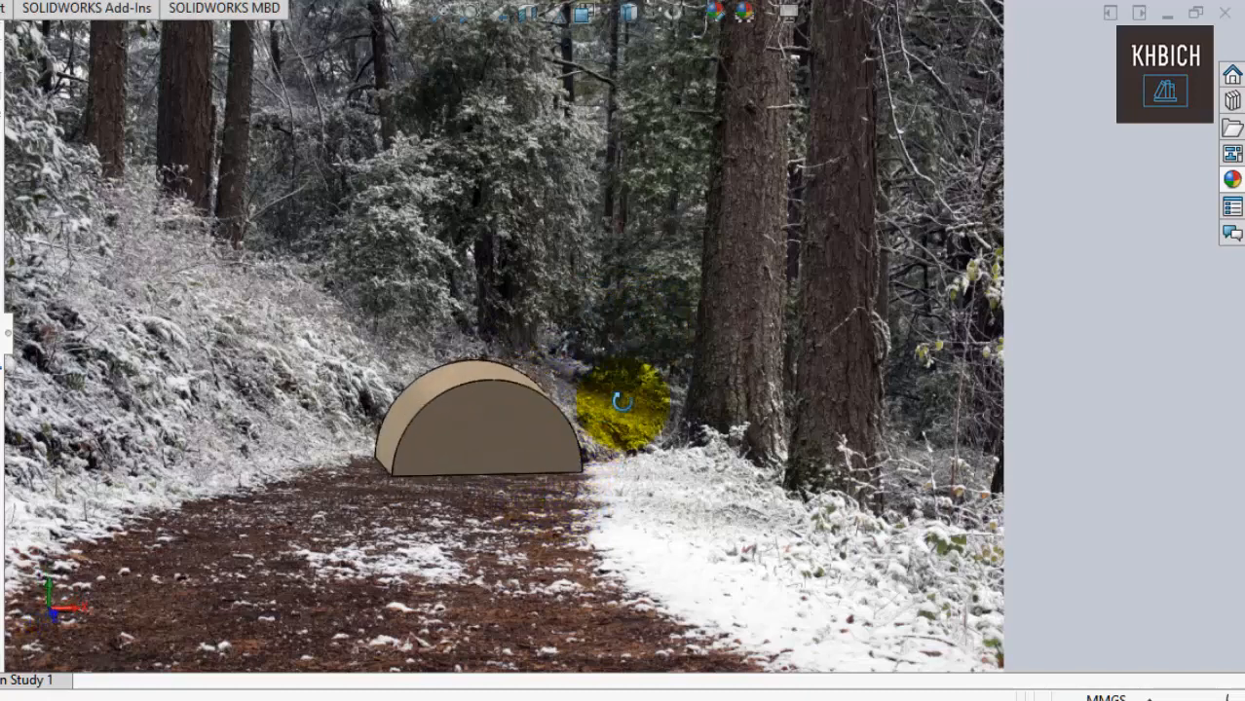